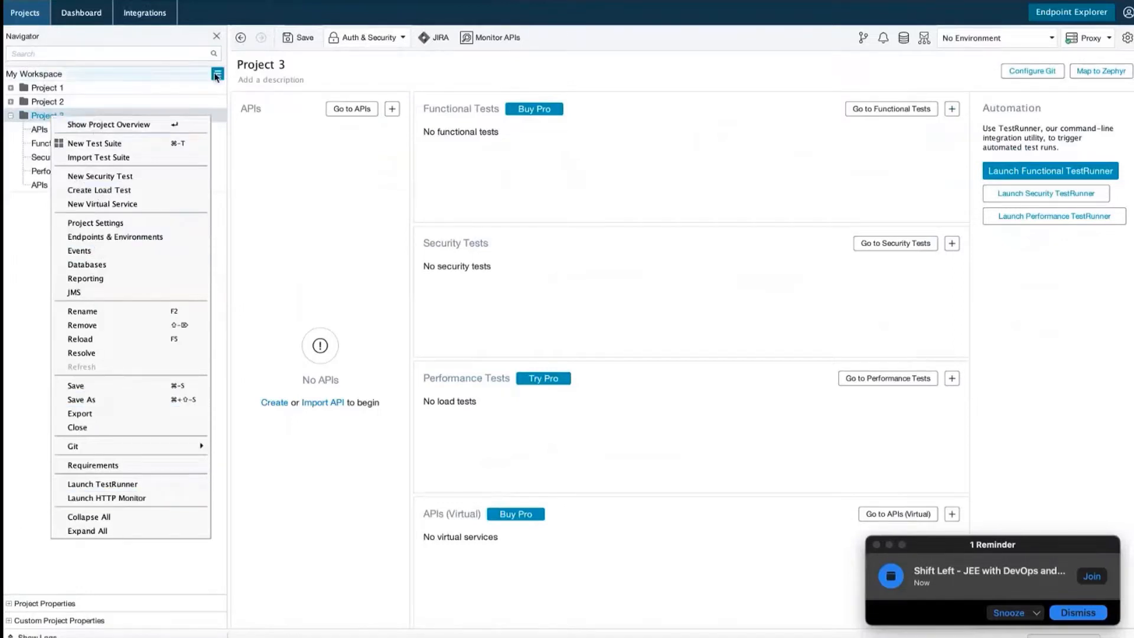
# Bring up the options for adding a new project to the workspace
pyautogui.click(218, 73)
pyautogui.click(183, 76)
pyautogui.click(183, 76)
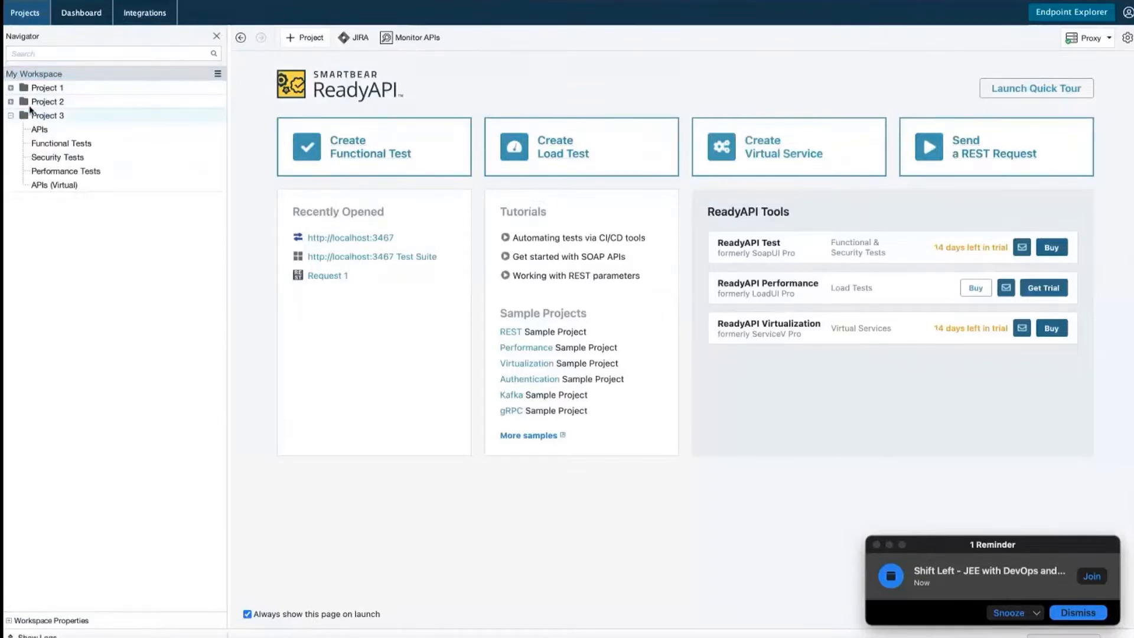
pyautogui.click(50, 116)
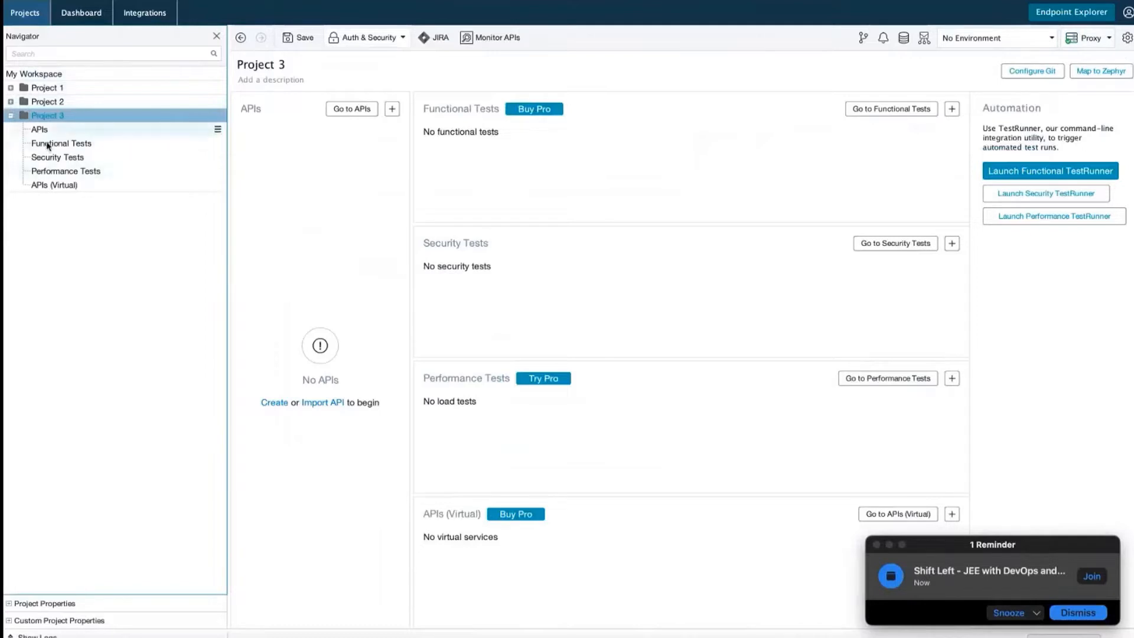
pyautogui.click(1111, 38)
pyautogui.click(1052, 38)
pyautogui.click(1053, 38)
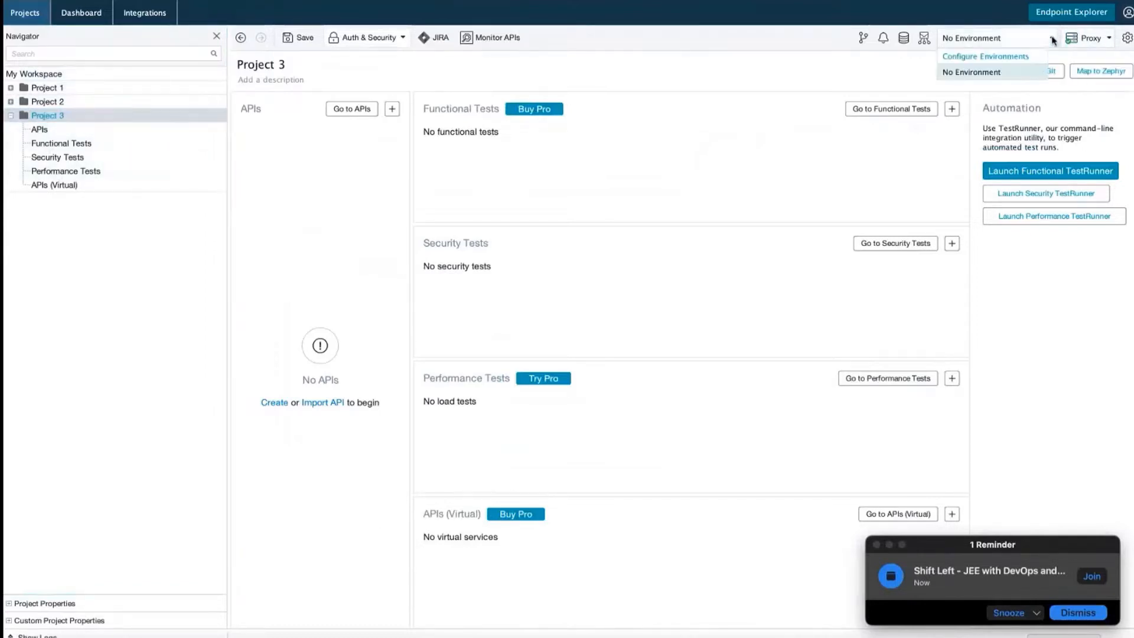
pyautogui.click(179, 331)
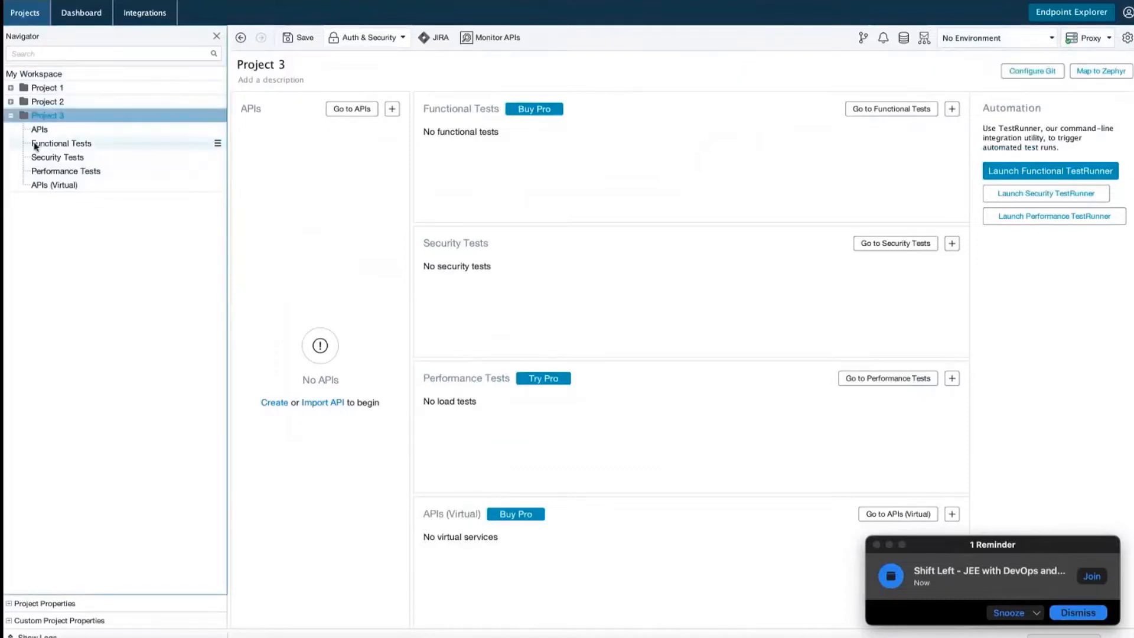
# Rename Project 3 to 'demoproject'
pyautogui.rightClick(56, 120)
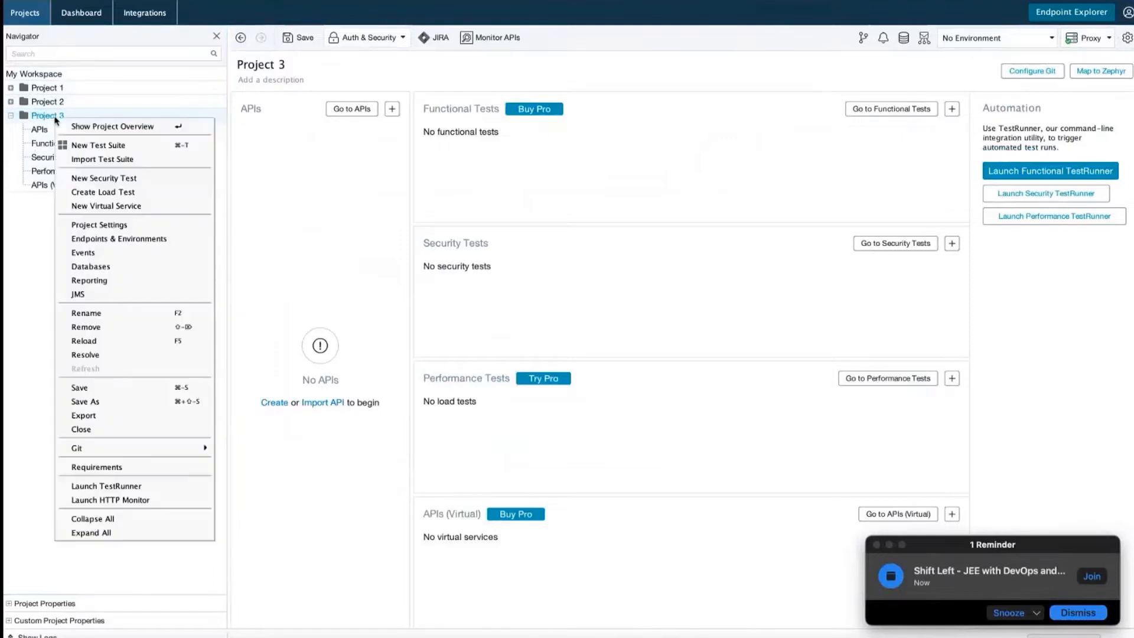
pyautogui.click(84, 314)
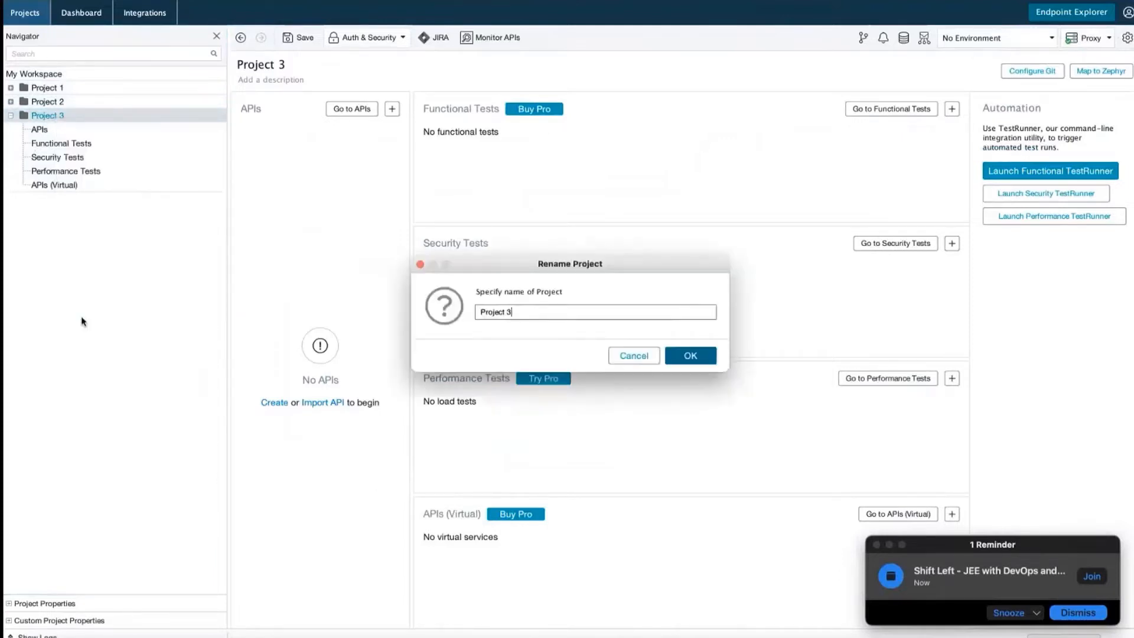
pyautogui.press('BackSpace')
pyautogui.press('BackSpace')
pyautogui.press('BackSpace')
pyautogui.press('BackSpace')
pyautogui.press('BackSpace')
pyautogui.press('BackSpace')
pyautogui.press('BackSpace')
pyautogui.press('BackSpace')
pyautogui.press('BackSpace')
pyautogui.write('demoproject')
pyautogui.click(680, 357)
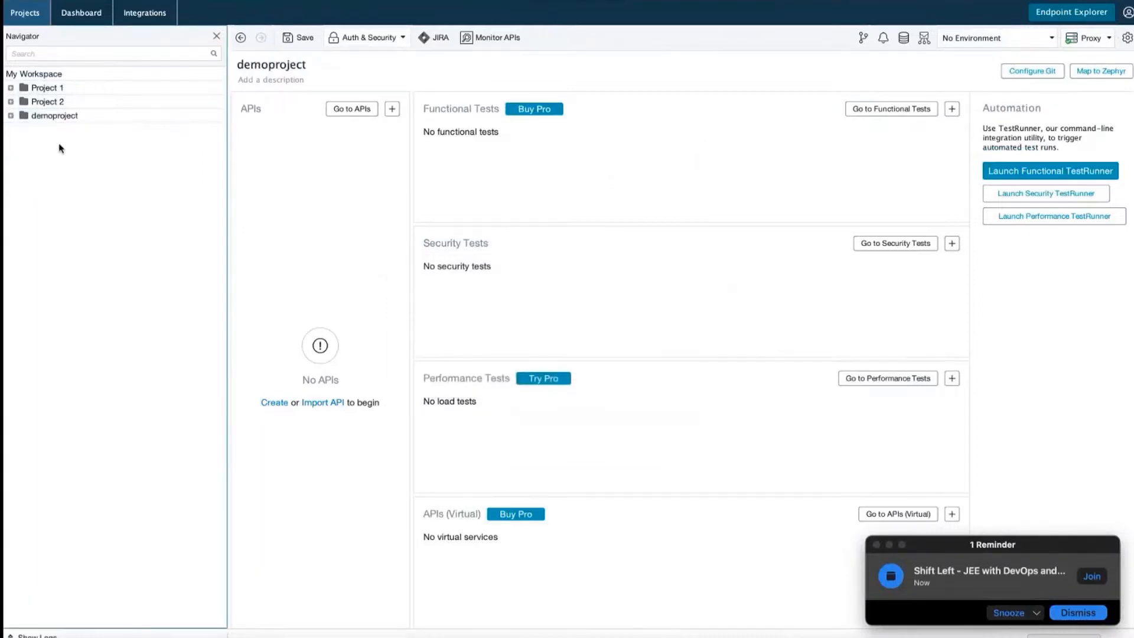
# Expand demoproject and browse its APIs, Functional Tests and Security Tests pages
pyautogui.click(10, 115)
pyautogui.click(43, 132)
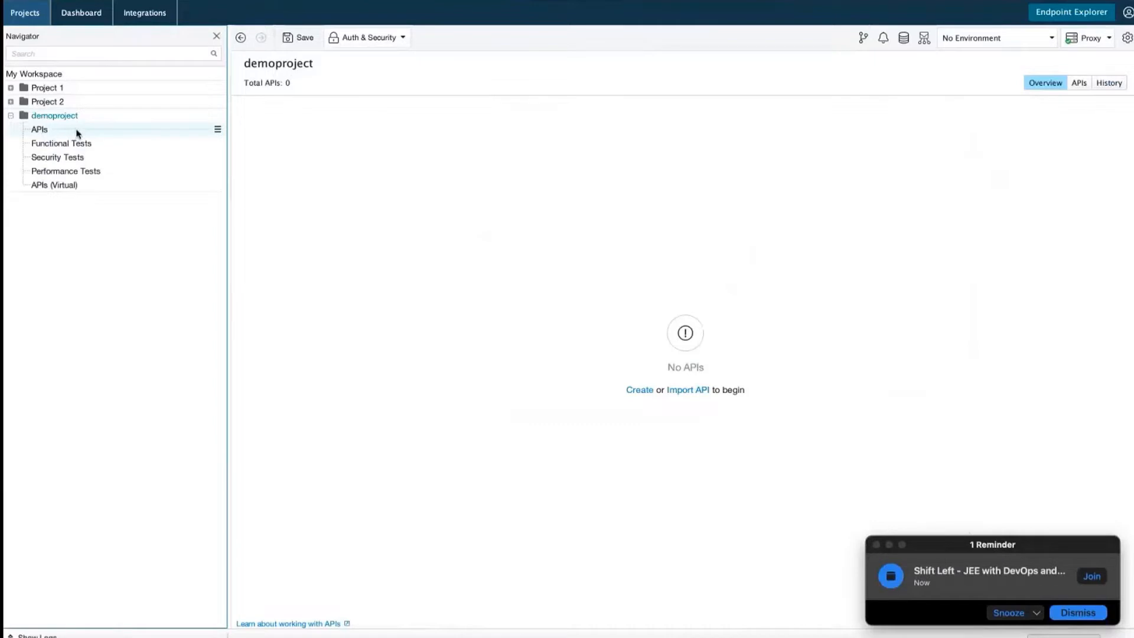
pyautogui.click(84, 145)
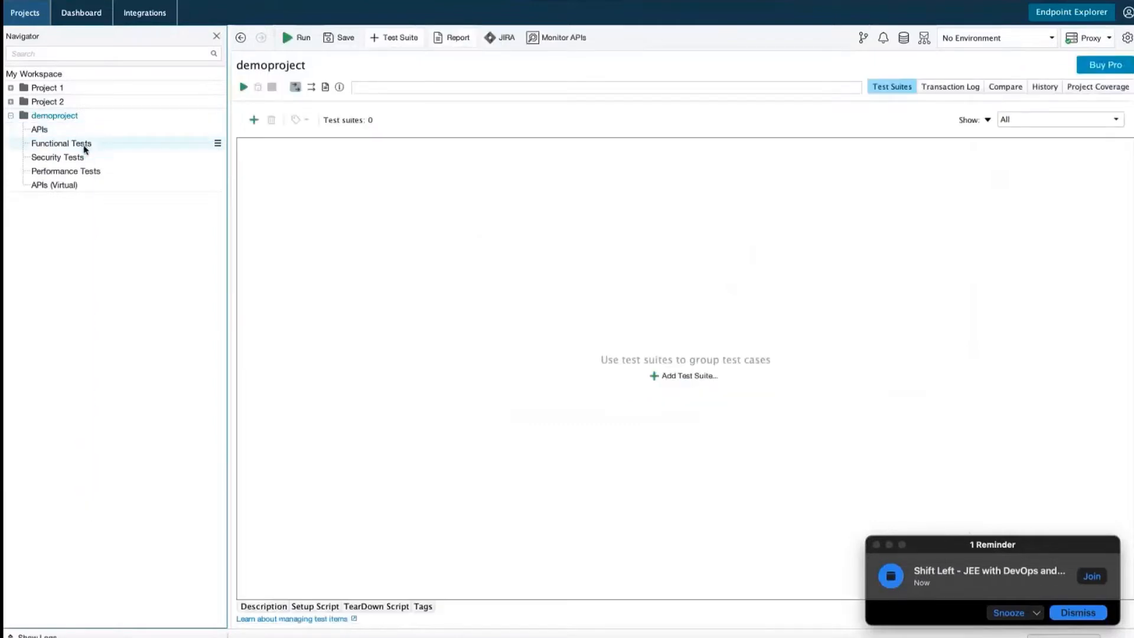
pyautogui.click(82, 158)
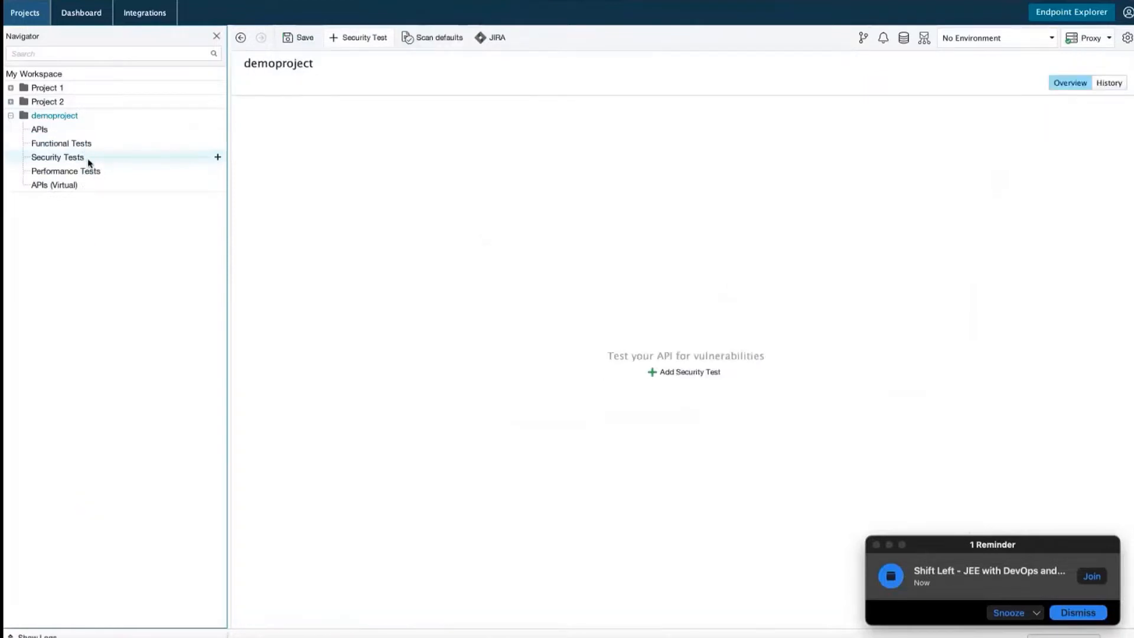
# Try the URL and Single Request security test targets, then cancel without creating a test
pyautogui.click(699, 372)
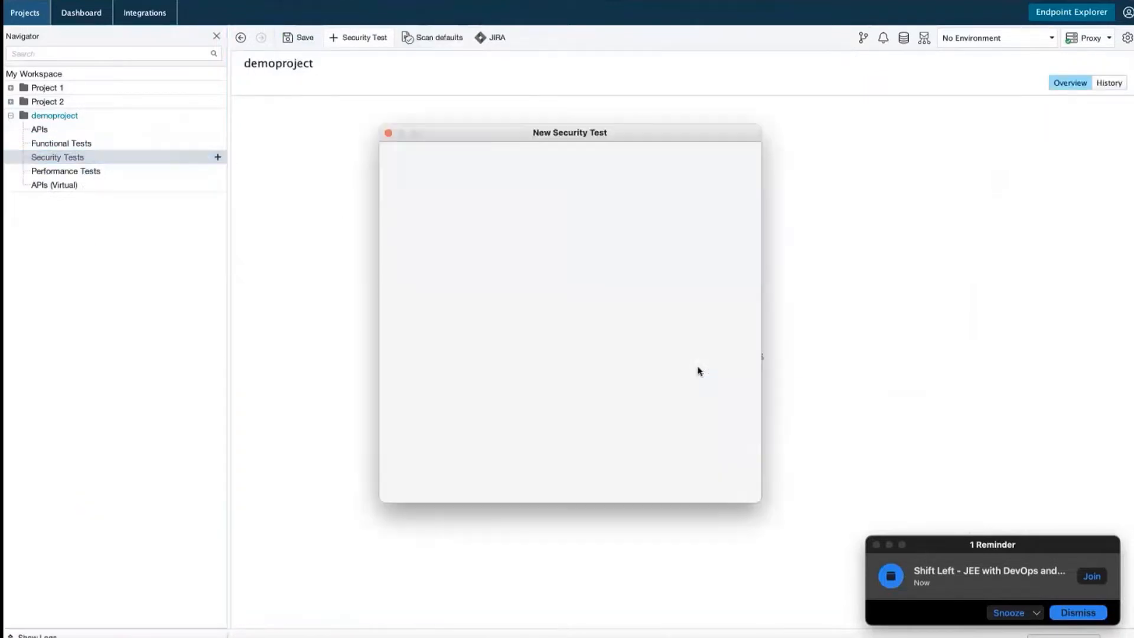
pyautogui.click(670, 176)
pyautogui.click(417, 194)
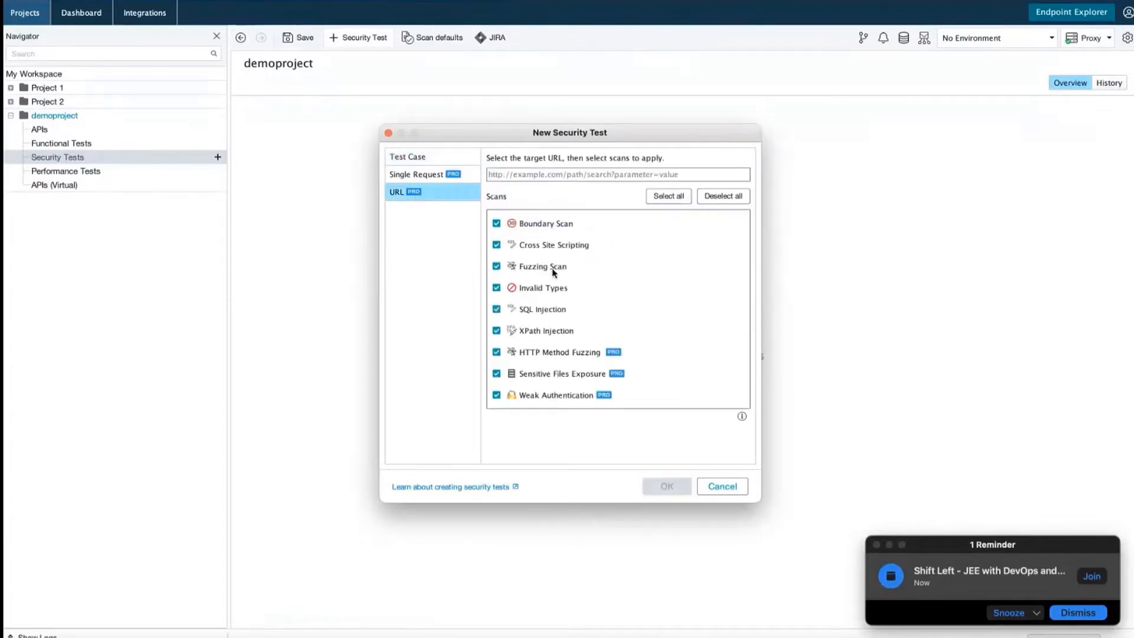
pyautogui.click(427, 176)
pyautogui.click(423, 195)
pyautogui.click(723, 486)
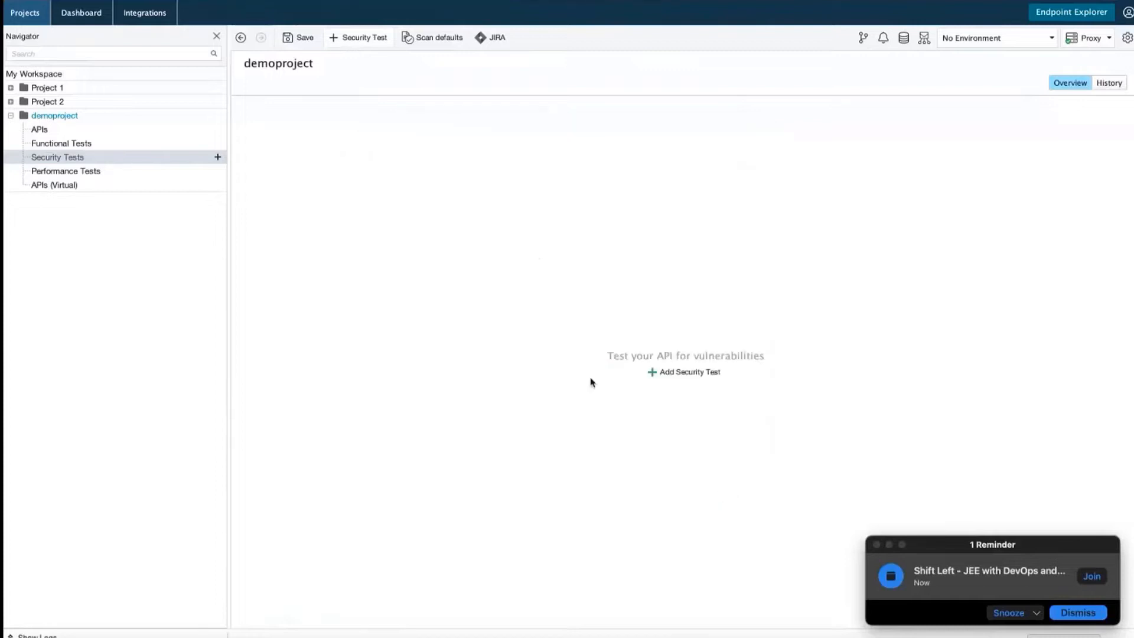
pyautogui.rightClick(106, 175)
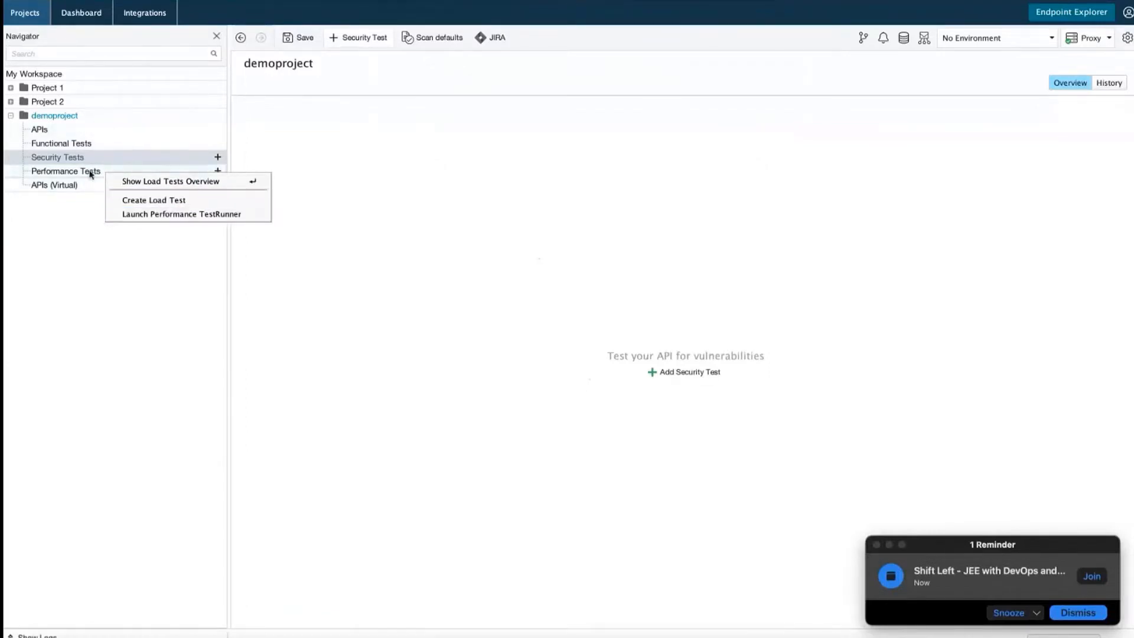
# Dismiss the Performance Tests menu and check the Local Virtual Services page and VirtServer options
pyautogui.click(432, 192)
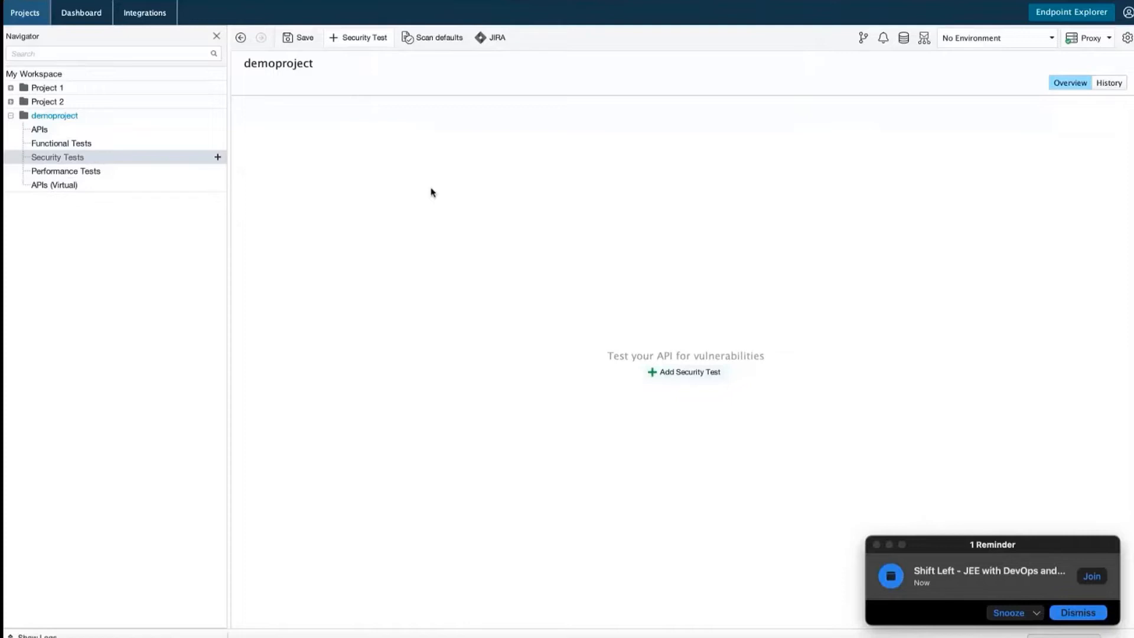
pyautogui.click(77, 186)
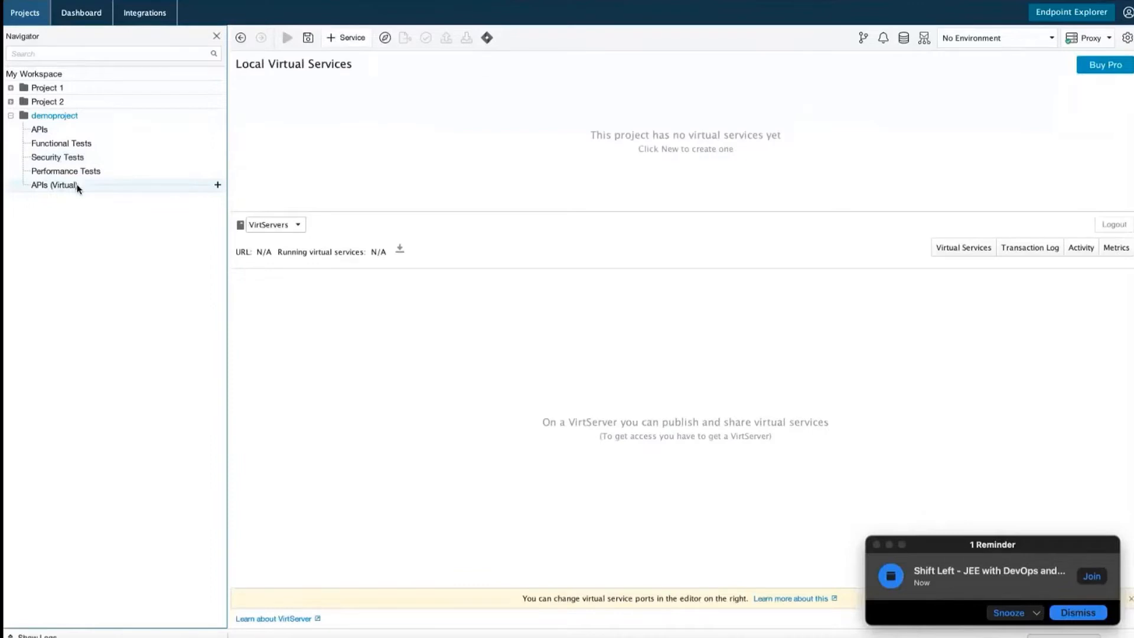
pyautogui.click(299, 225)
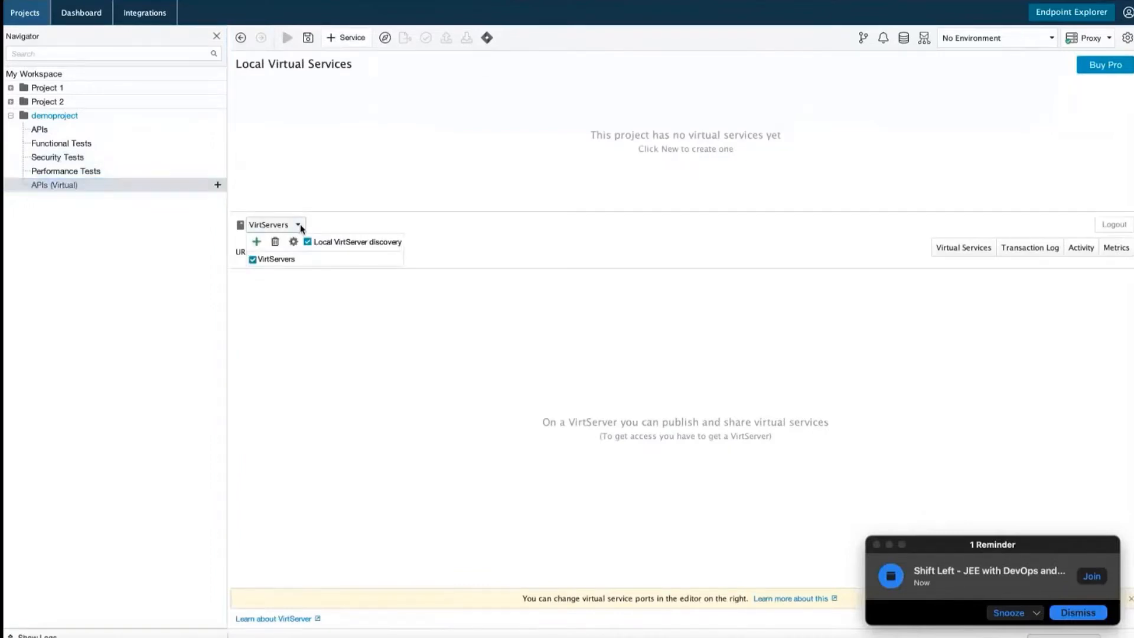
pyautogui.click(333, 341)
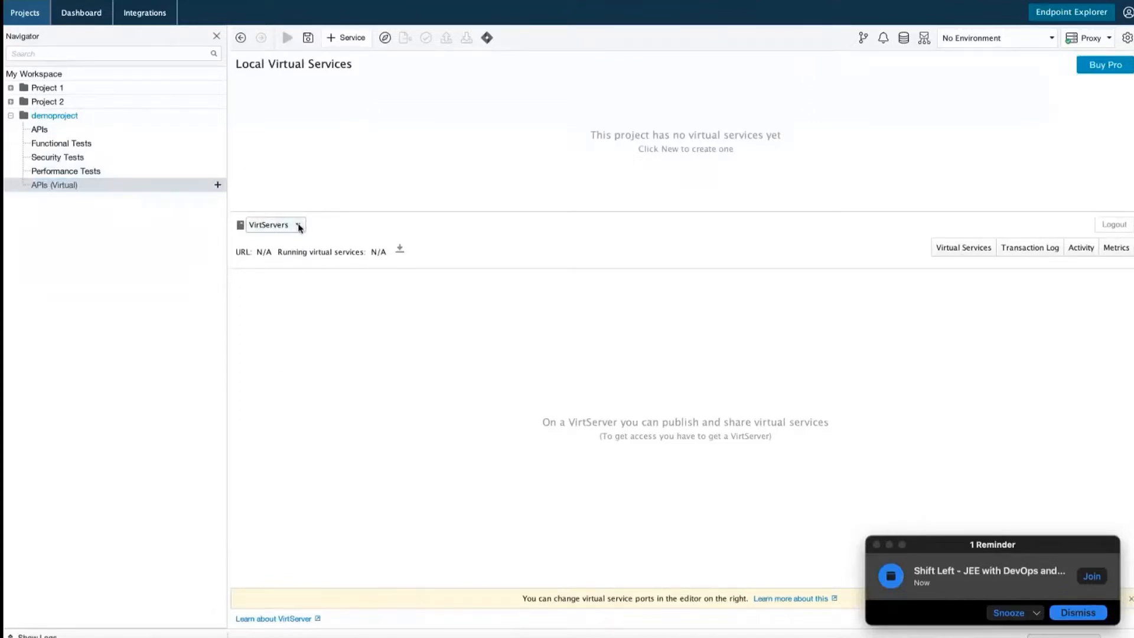
pyautogui.rightClick(92, 188)
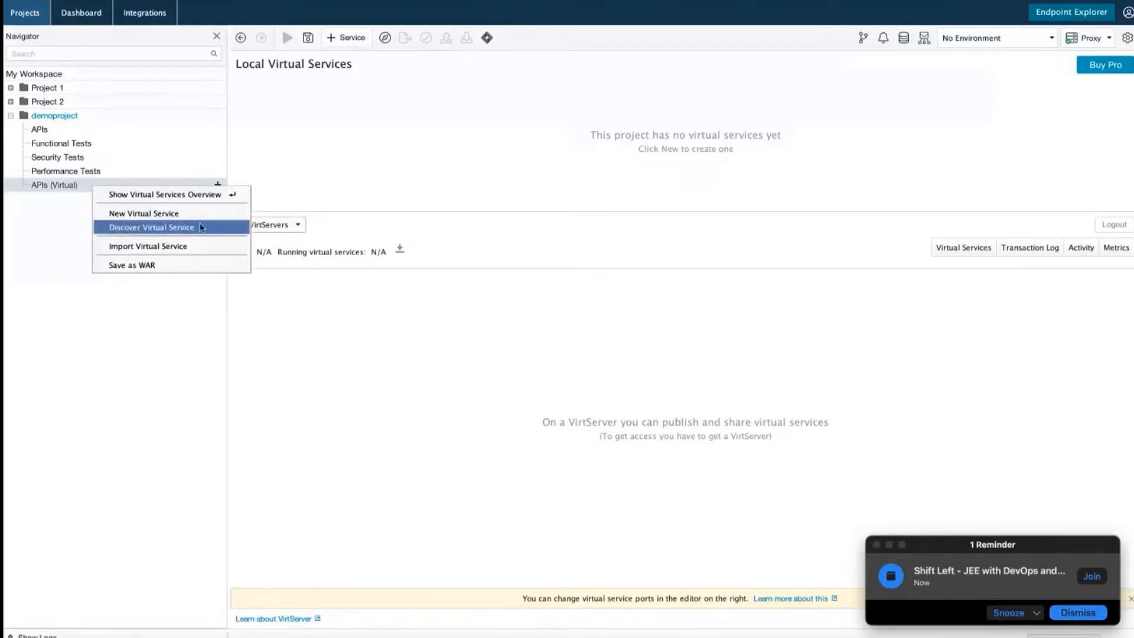
# Start a new virtual service, review the Empty SOAP, REST, JMS, JDBC and TCP types, then choose Definition
pyautogui.click(166, 219)
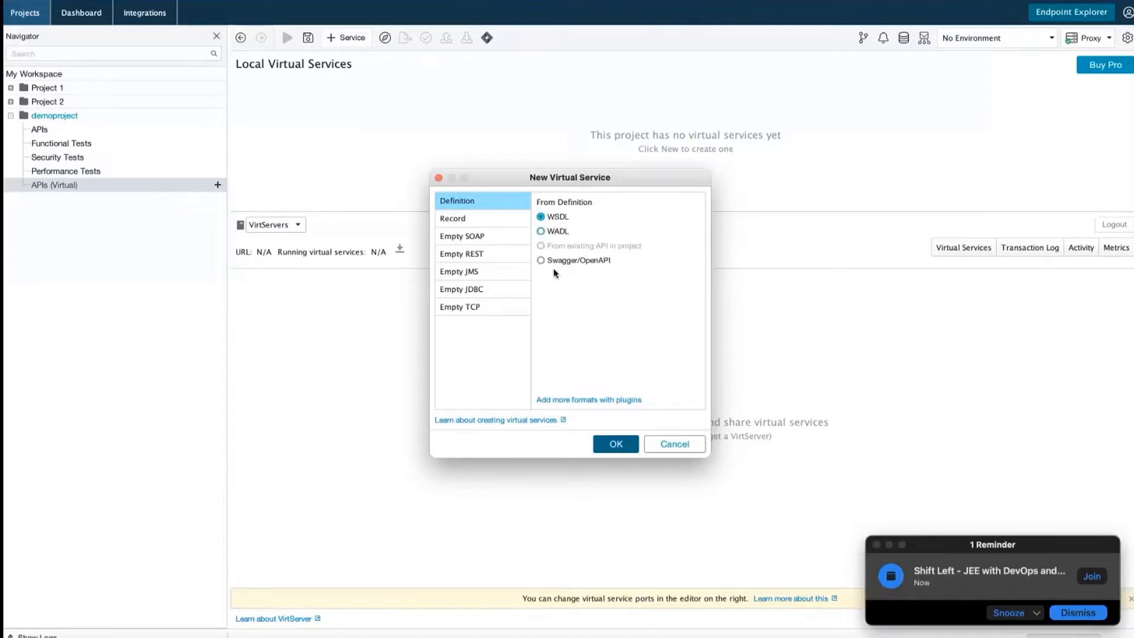
pyautogui.click(467, 237)
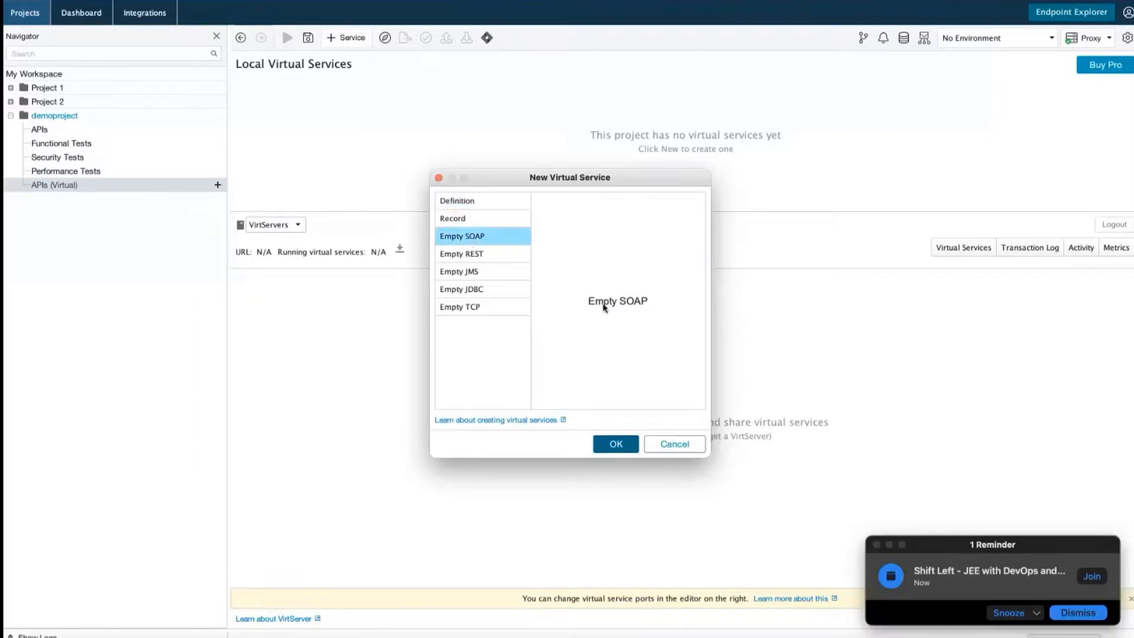
pyautogui.click(488, 256)
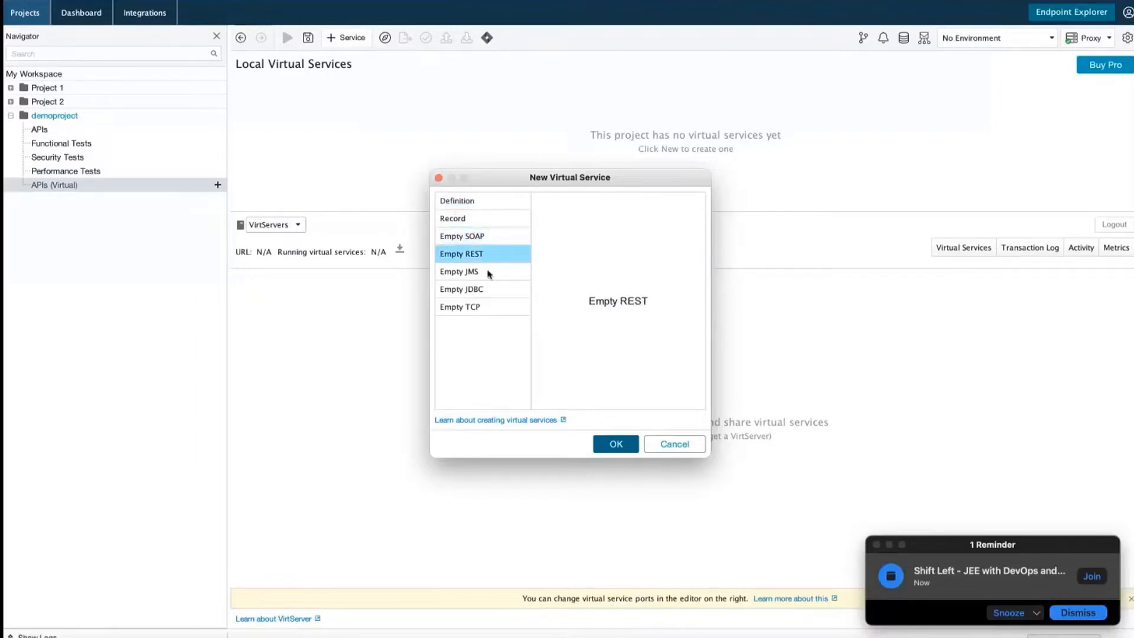
pyautogui.click(489, 275)
pyautogui.click(489, 296)
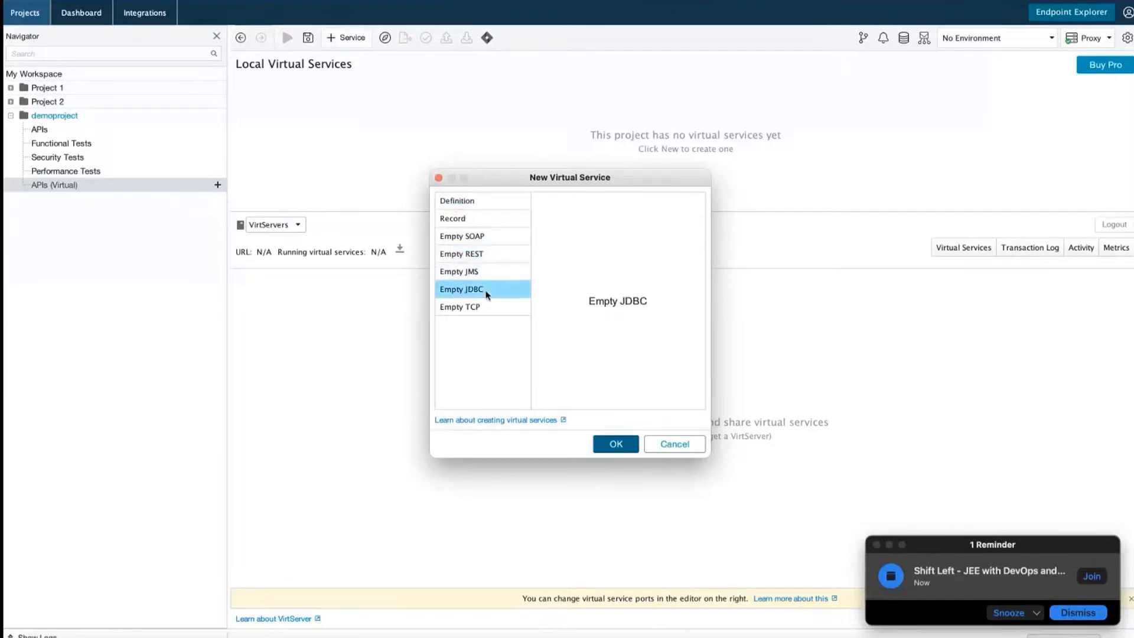
pyautogui.click(488, 314)
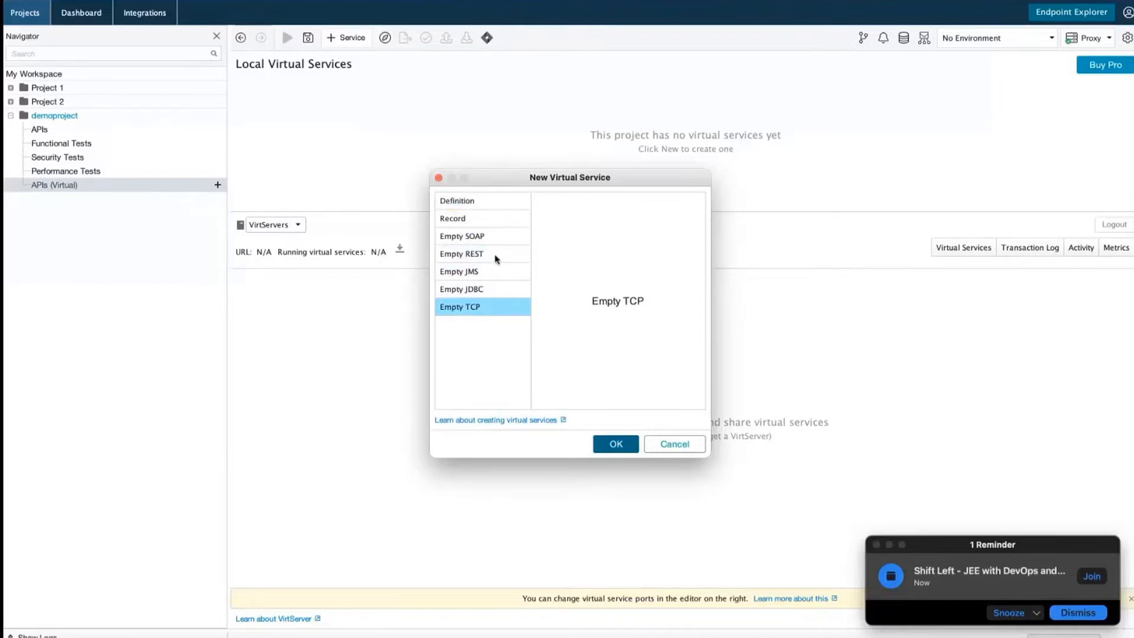
pyautogui.click(500, 258)
pyautogui.click(459, 204)
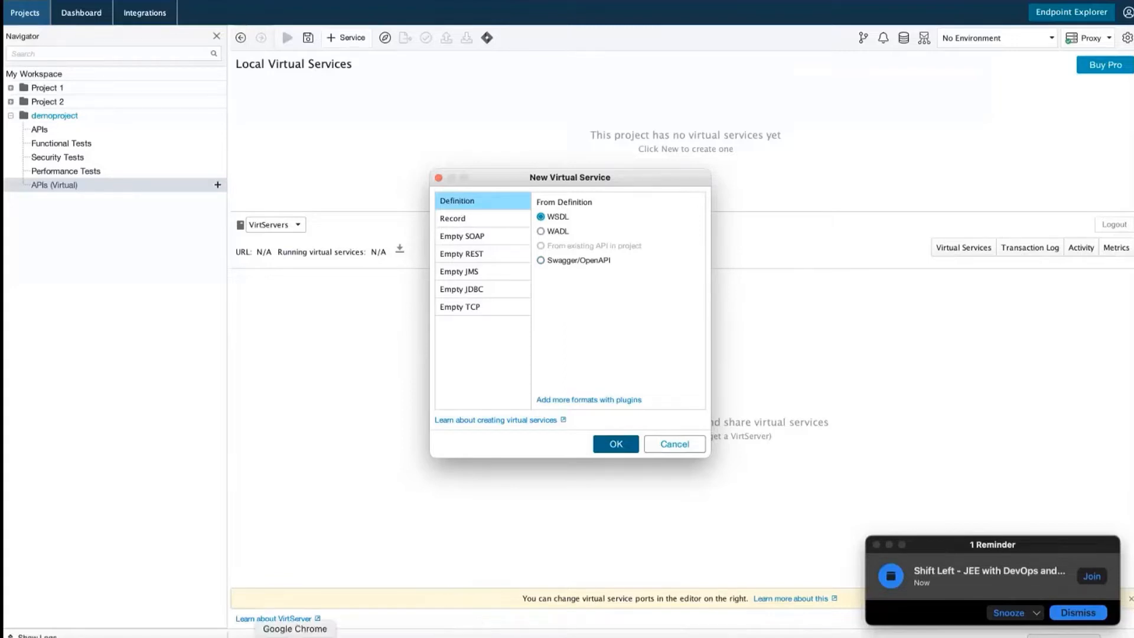
pyautogui.click(294, 637)
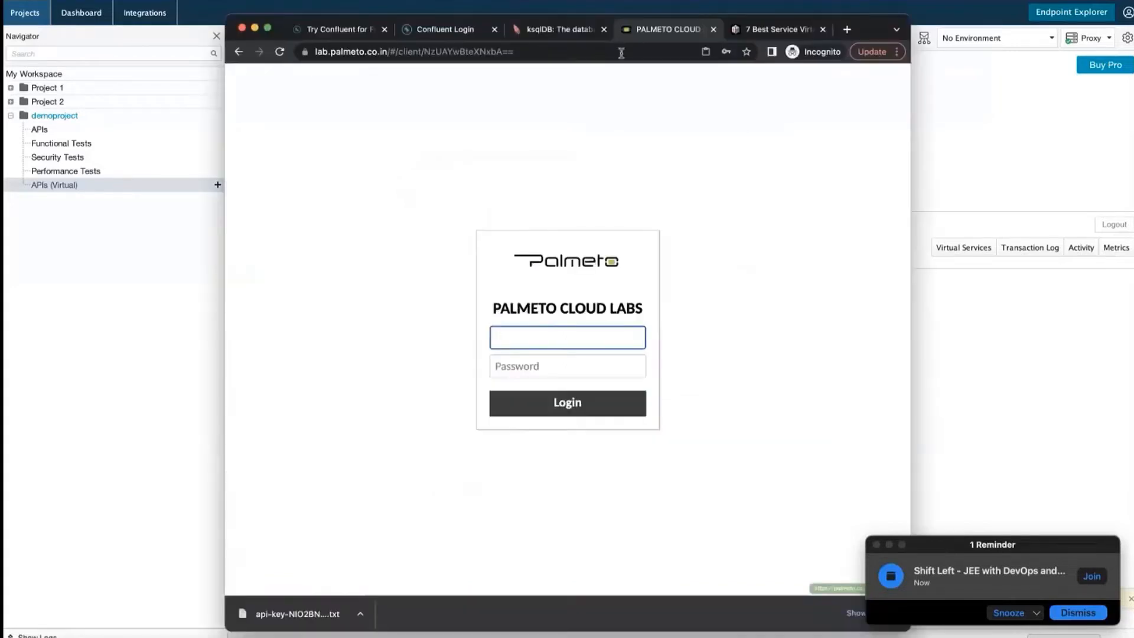
# Search 'weather API WSDL download' and open the GitHub weather.wsdl example file
pyautogui.click(565, 53)
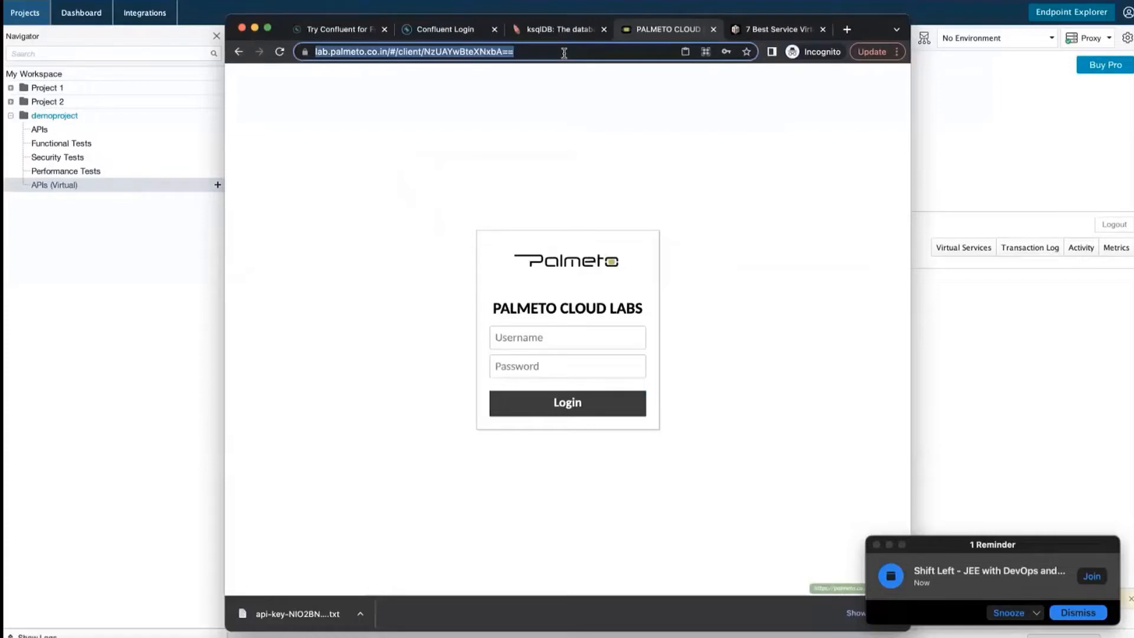
pyautogui.write('weather A')
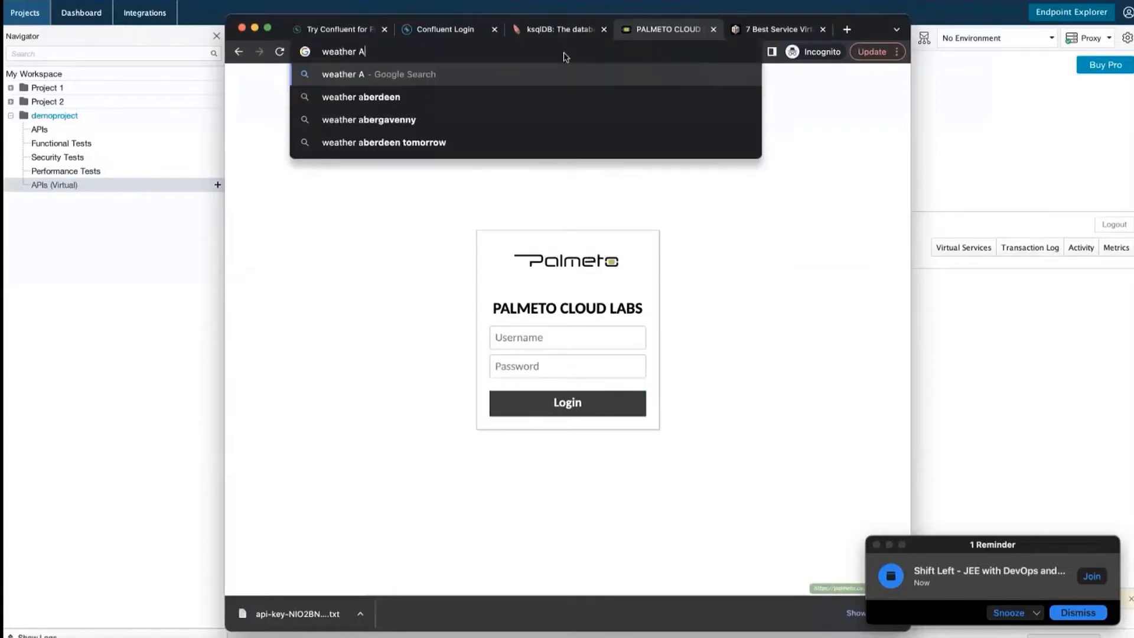
pyautogui.write('PI WSDL ')
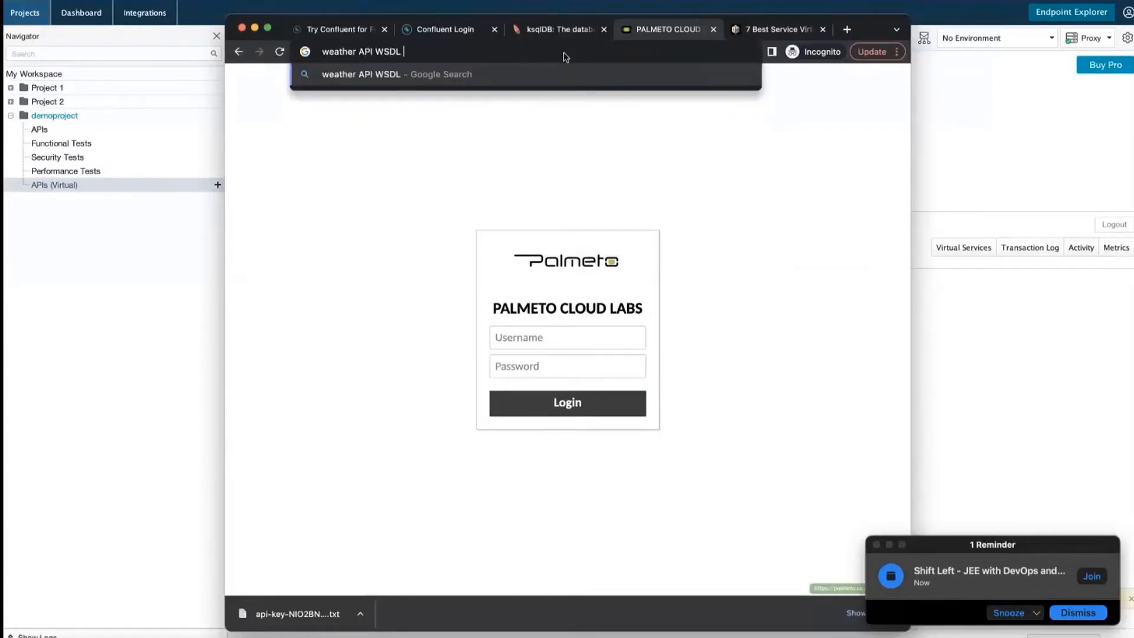
pyautogui.write('download')
pyautogui.press('Return')
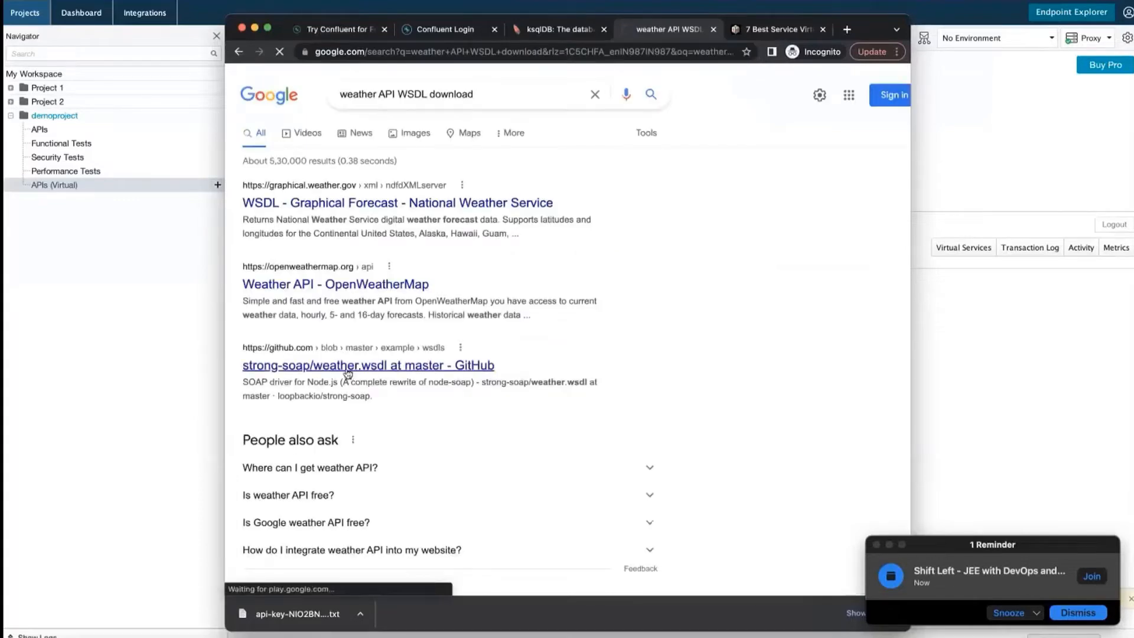
pyautogui.click(348, 367)
# Select the weather.wsdl source from line 1 through line 447
pyautogui.scroll(-3, 488, 437)
pyautogui.scroll(3, 827, 322)
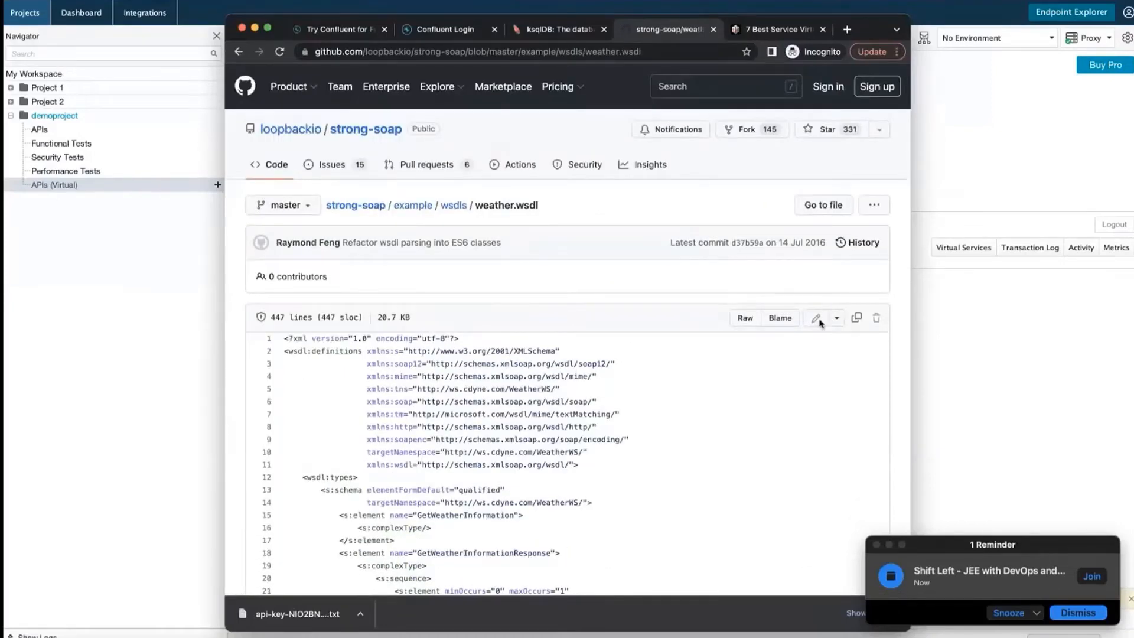
pyautogui.click(836, 319)
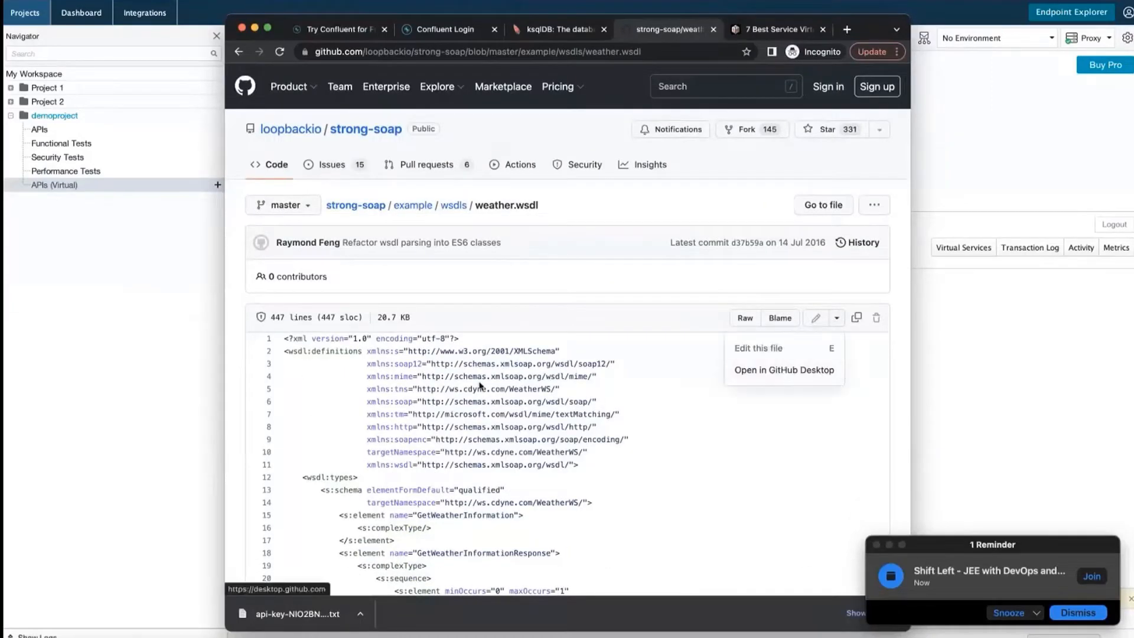
pyautogui.click(649, 414)
pyautogui.moveTo(286, 335); pyautogui.dragTo(447, 378)
pyautogui.scroll(-10, 430, 467)
pyautogui.scroll(-2, 447, 487)
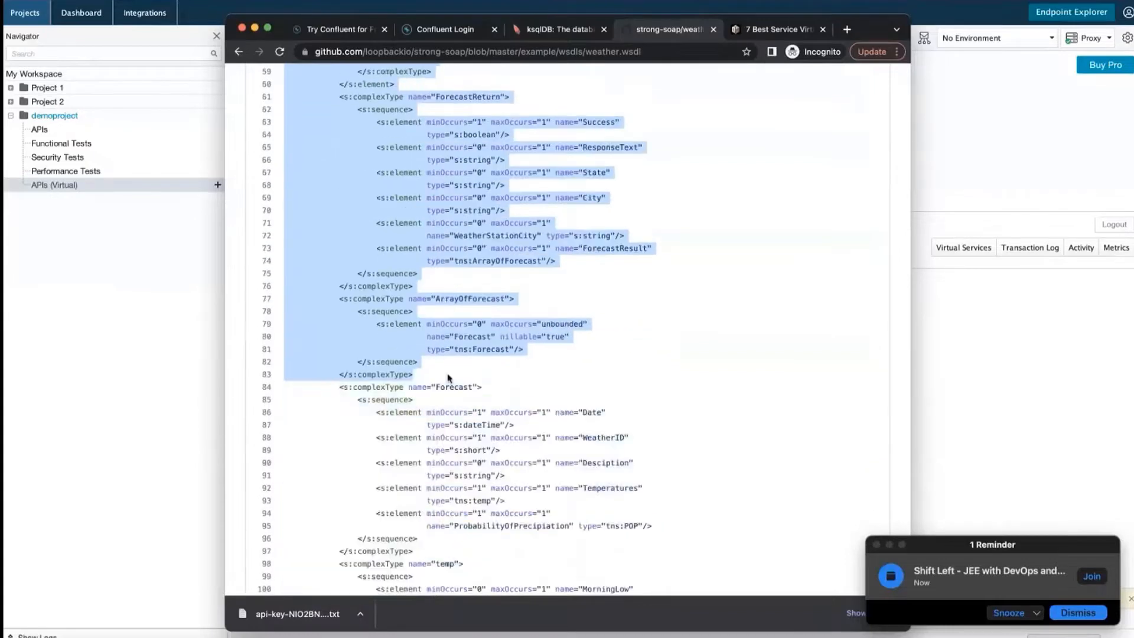
pyautogui.scroll(-20, 448, 378)
pyautogui.moveTo(485, 635); pyautogui.dragTo(486, 637)
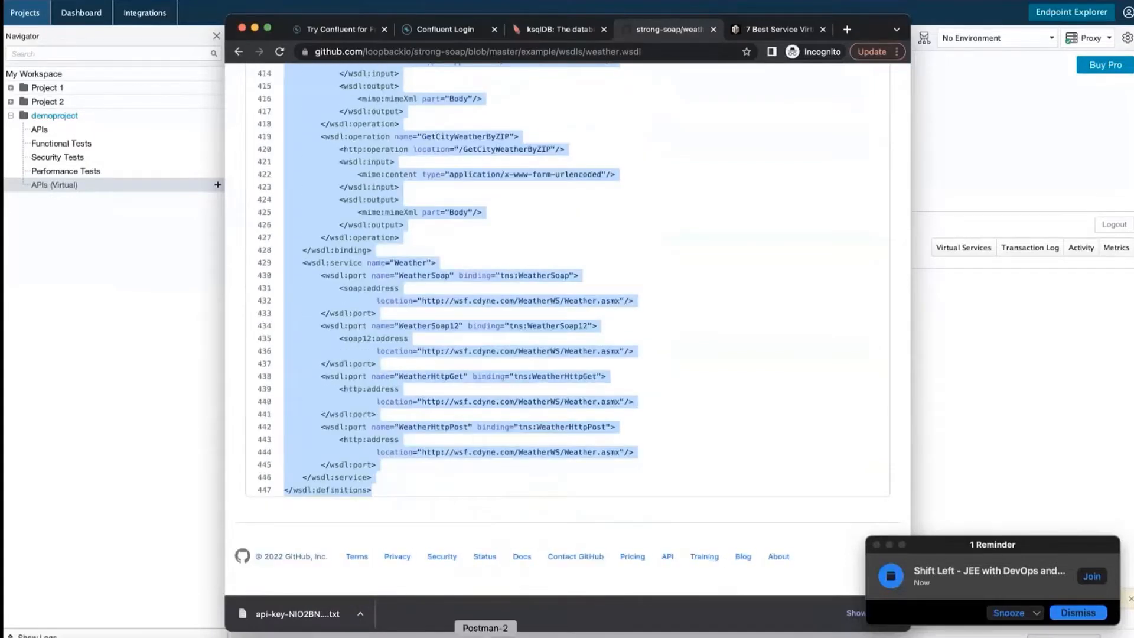
pyautogui.click(486, 637)
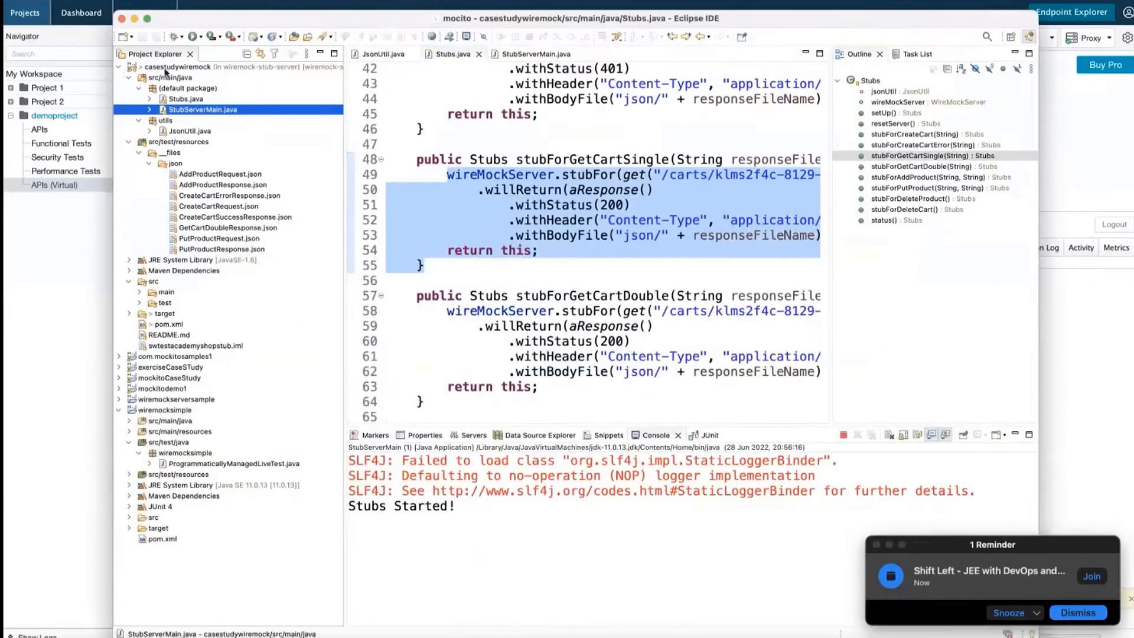
# Run the WSDL File wizard for src/test/resources, keeping the name NewWSDLFile.wsdl, through to Options
pyautogui.click(120, 67)
pyautogui.click(120, 67)
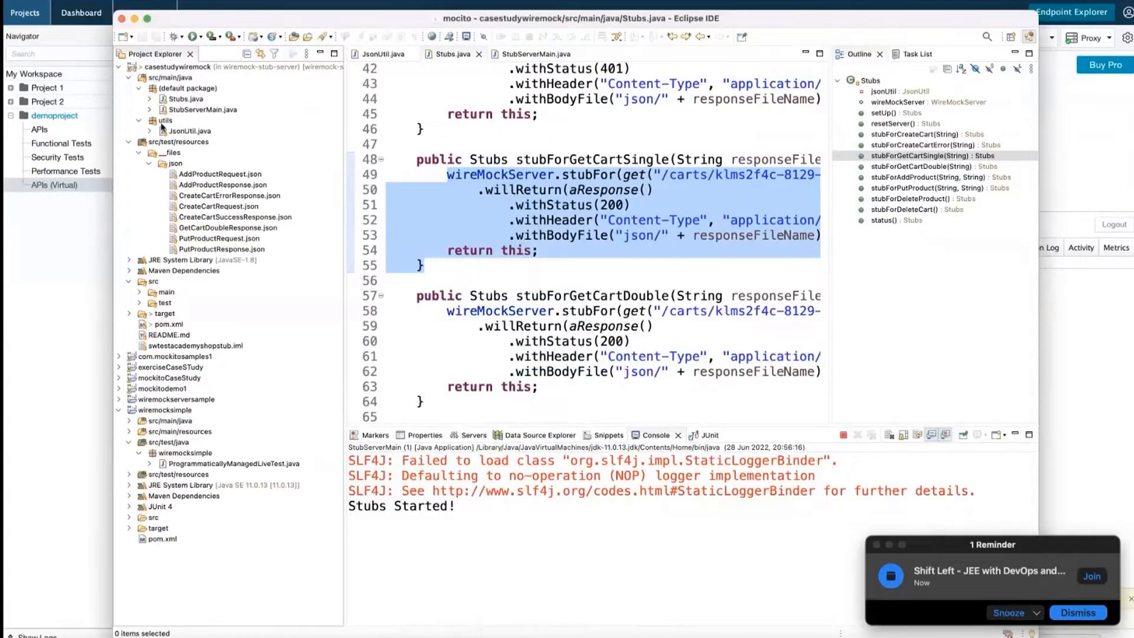
pyautogui.rightClick(173, 143)
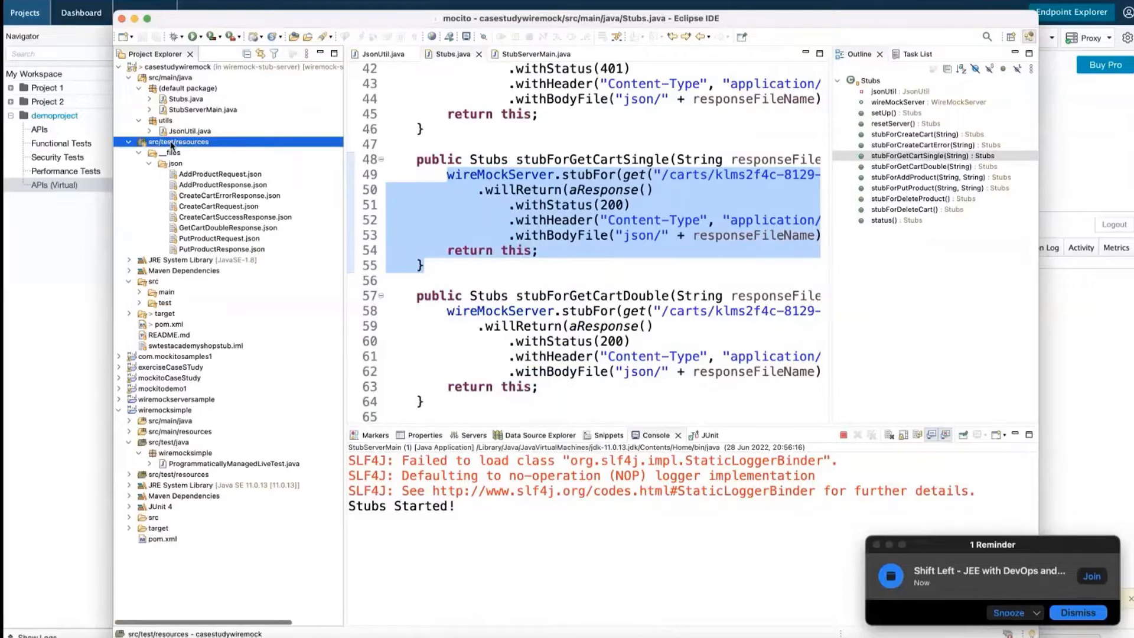
pyautogui.moveTo(194, 149)
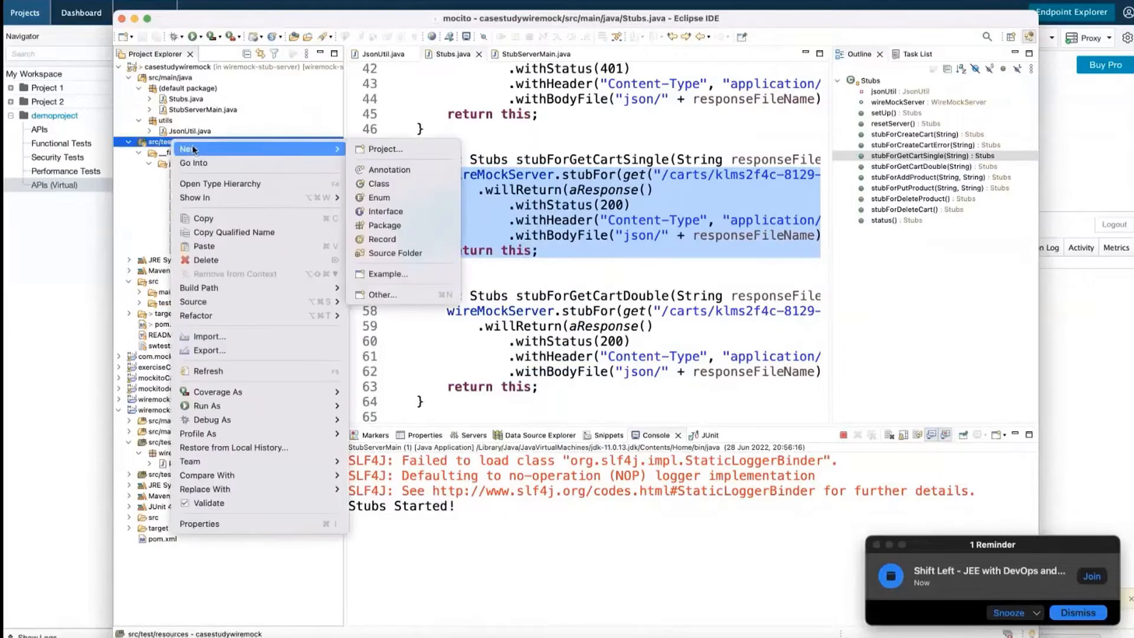
pyautogui.click(383, 294)
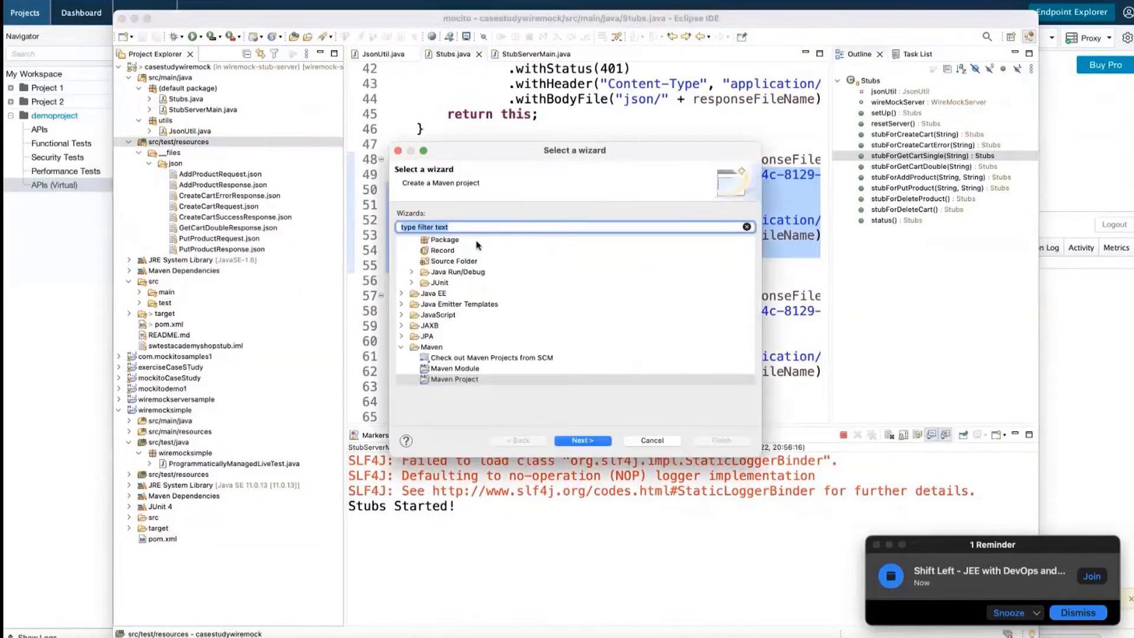
pyautogui.write('file')
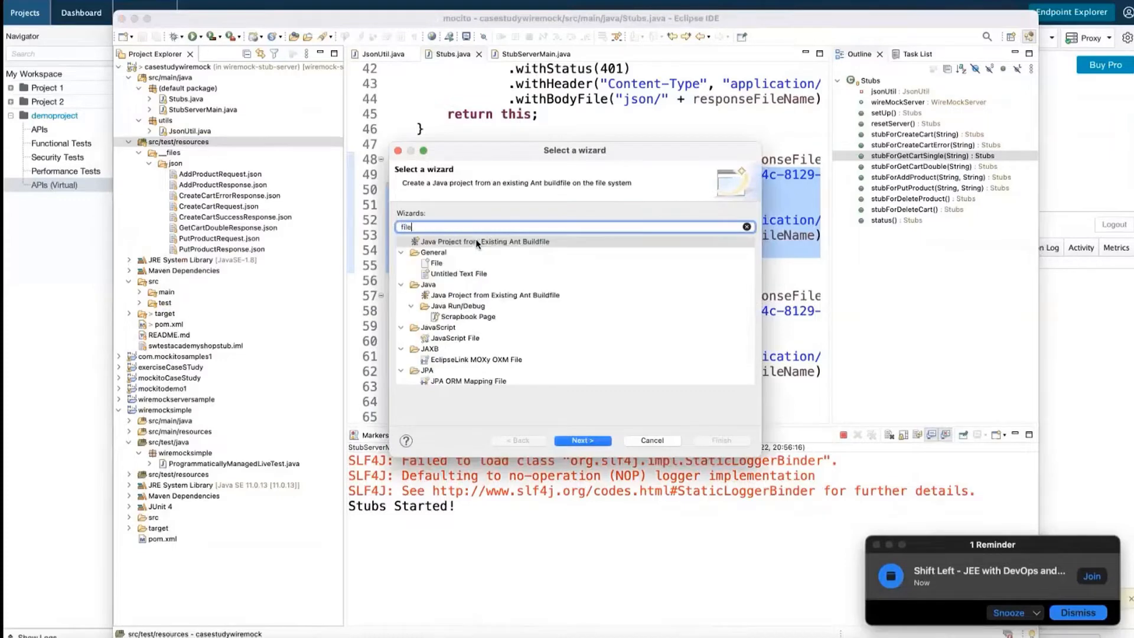
pyautogui.click(437, 265)
pyautogui.scroll(-5, 505, 353)
pyautogui.scroll(-5, 505, 353)
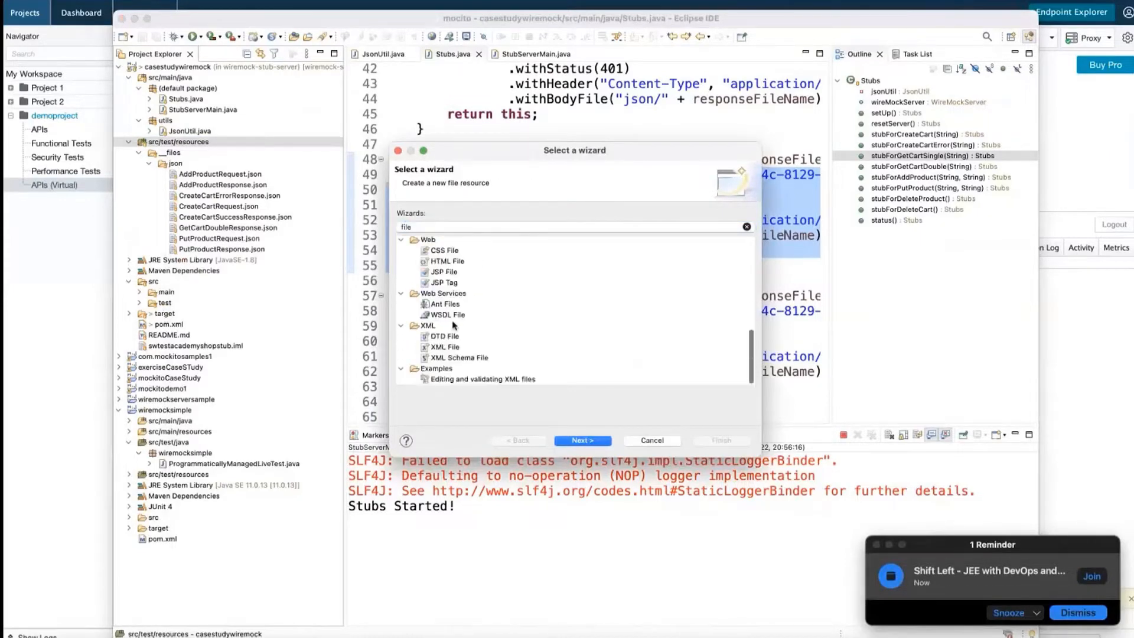
pyautogui.click(450, 316)
pyautogui.click(592, 441)
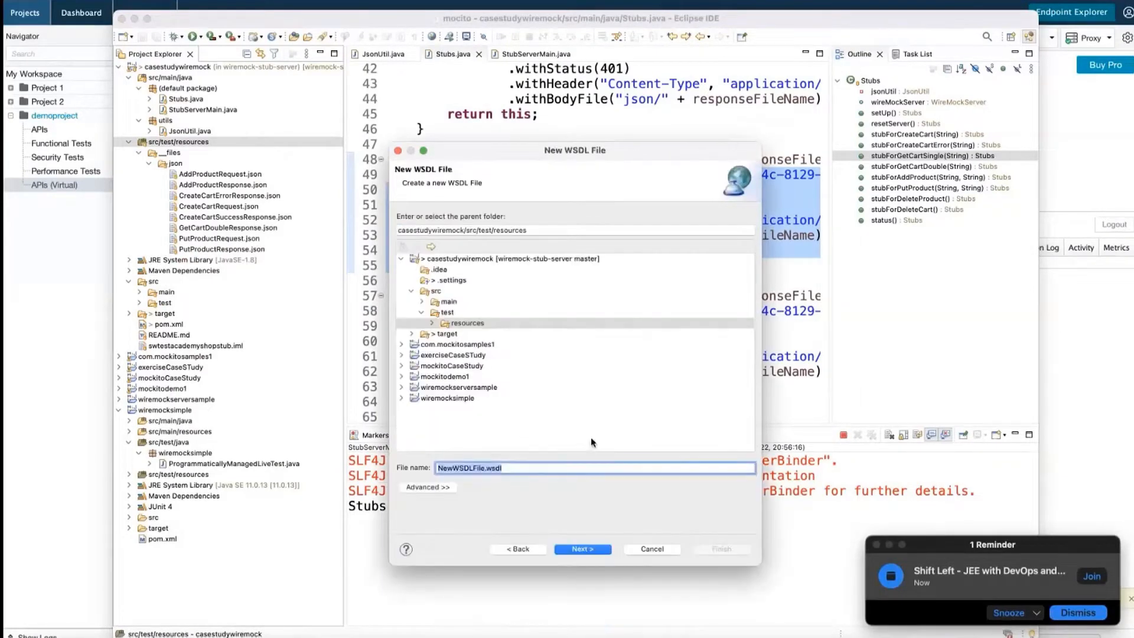
pyautogui.click(583, 548)
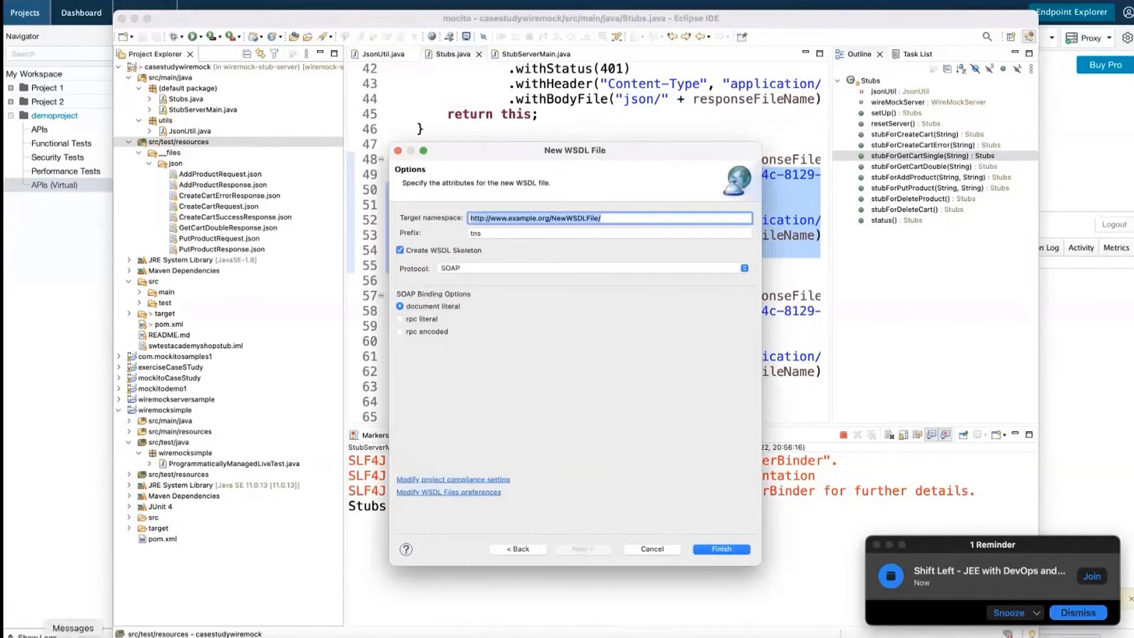
pyautogui.click(46, 636)
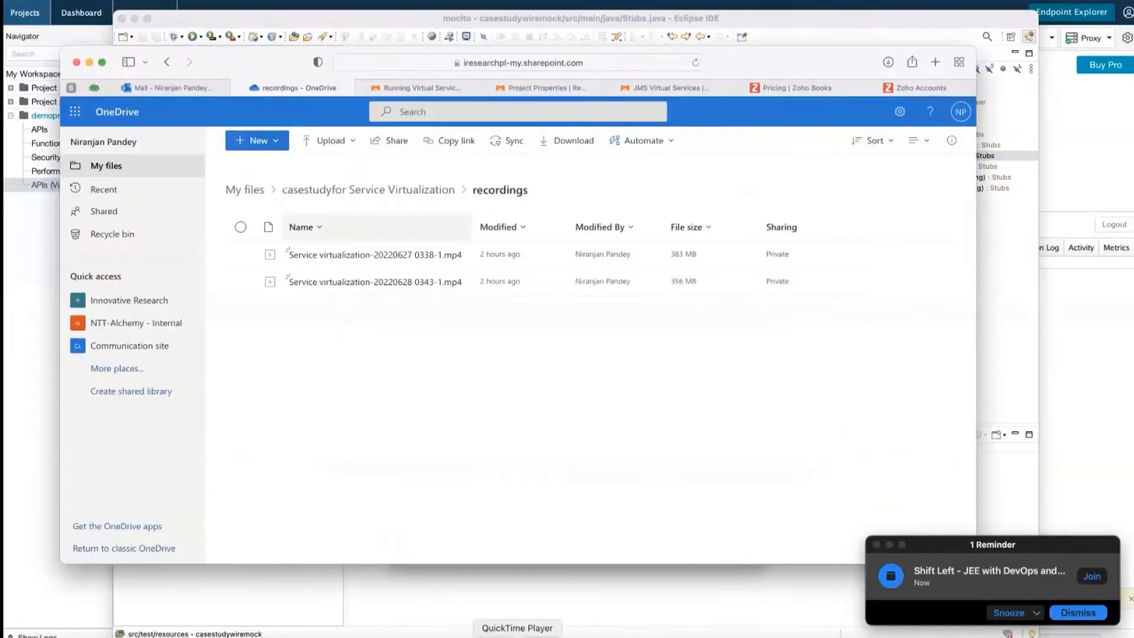
pyautogui.click(309, 636)
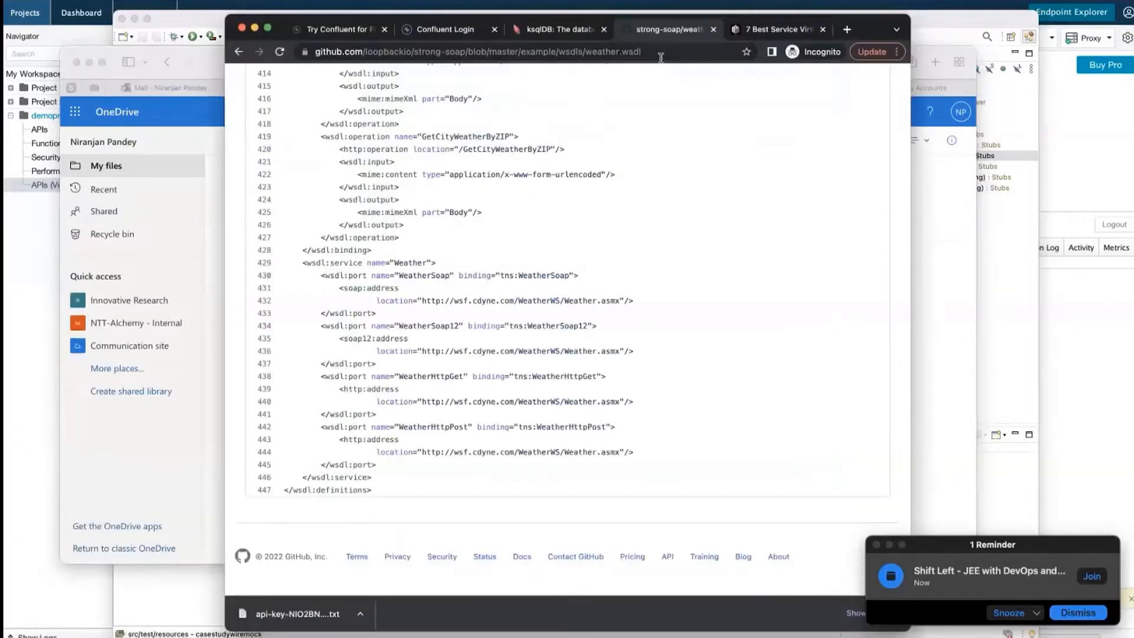
pyautogui.click(656, 52)
pyautogui.hotkey('ctrl', 'c')
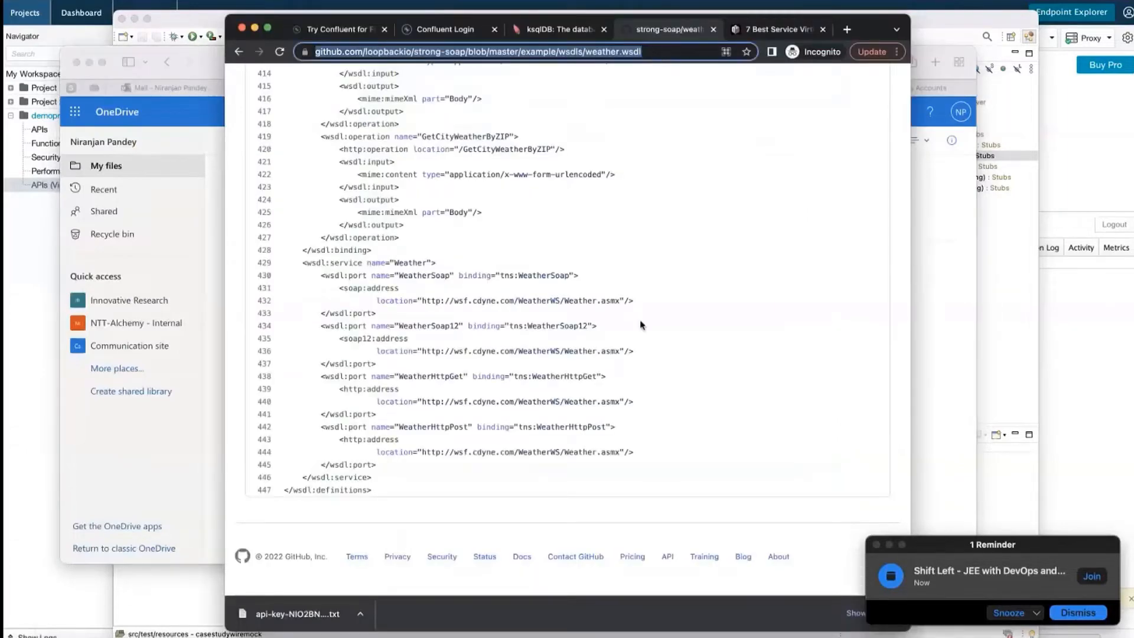
pyautogui.click(941, 314)
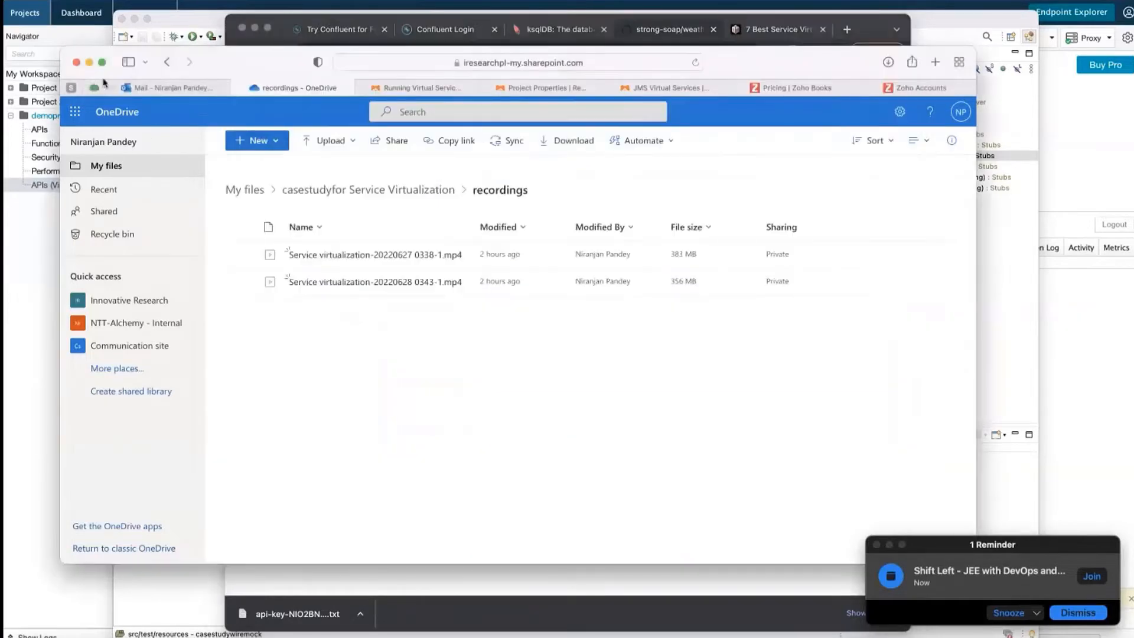
pyautogui.click(88, 62)
# Finish the wizard to create NewWSDLFile.wsdl and open it in the editor
pyautogui.click(475, 635)
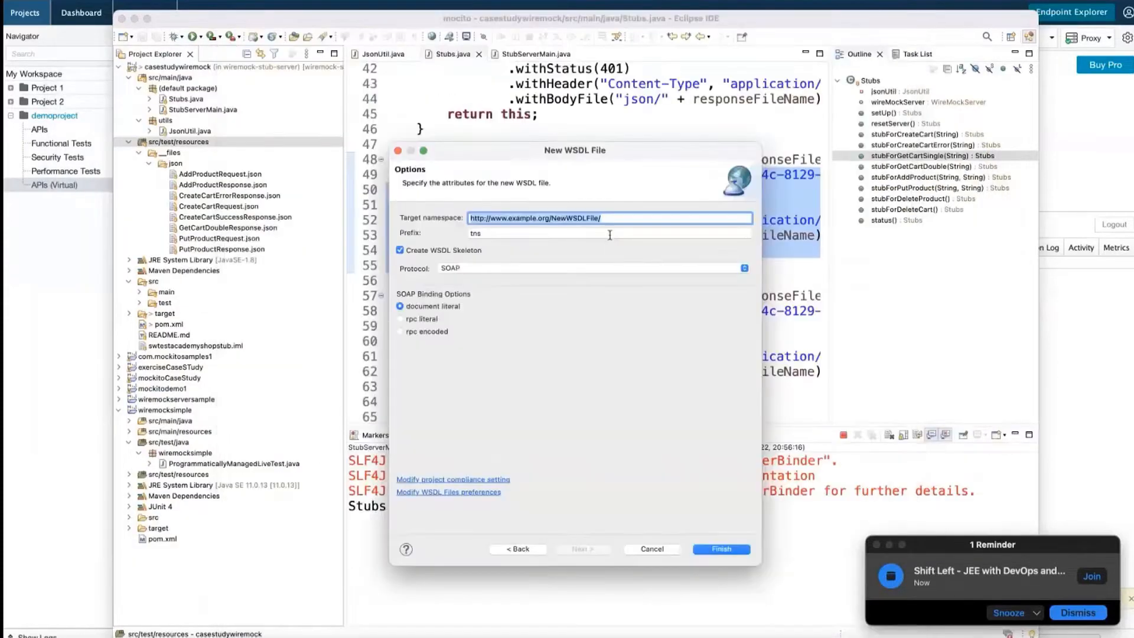
pyautogui.click(721, 549)
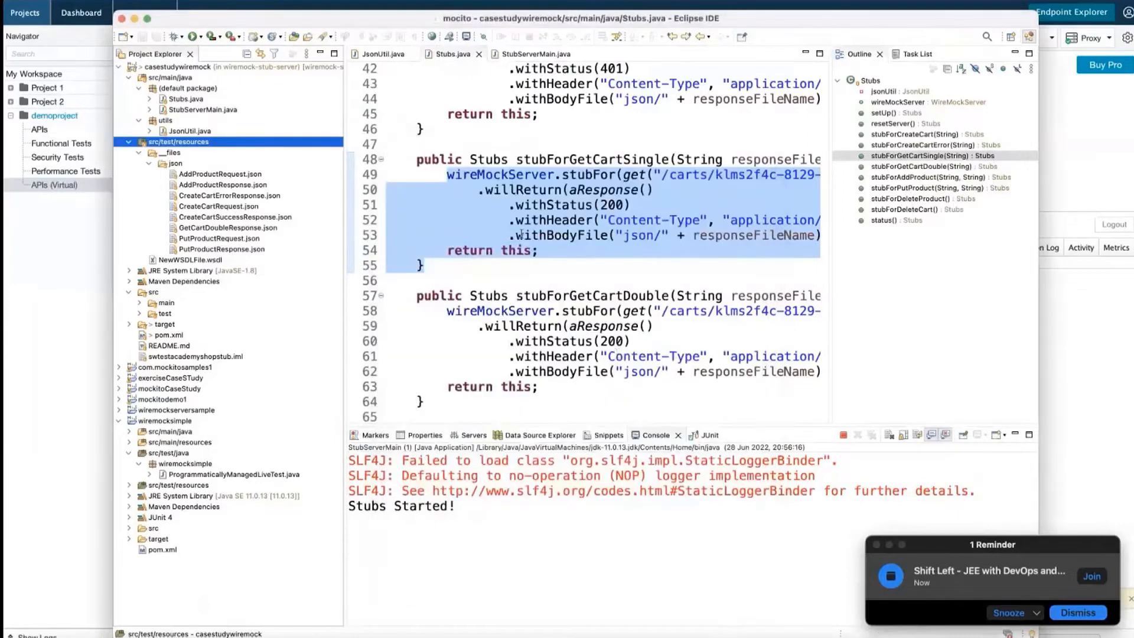
pyautogui.doubleClick(186, 260)
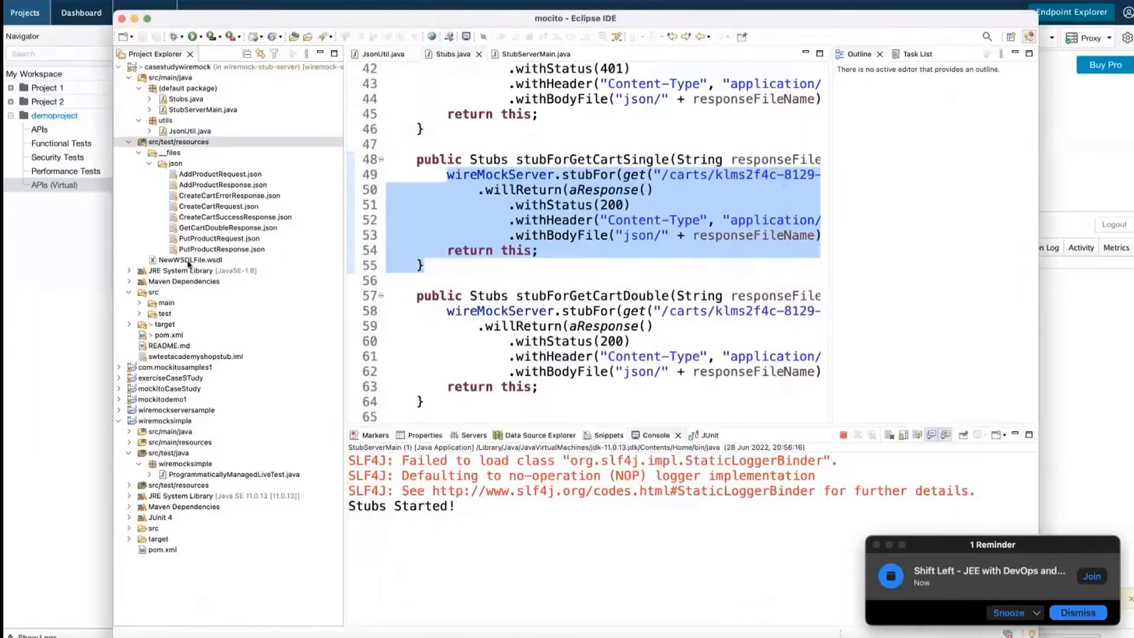
# Clear all generated content from NewWSDLFile.wsdl, leaving the file empty
pyautogui.click(430, 189)
pyautogui.hotkey('ctrl', 'a')
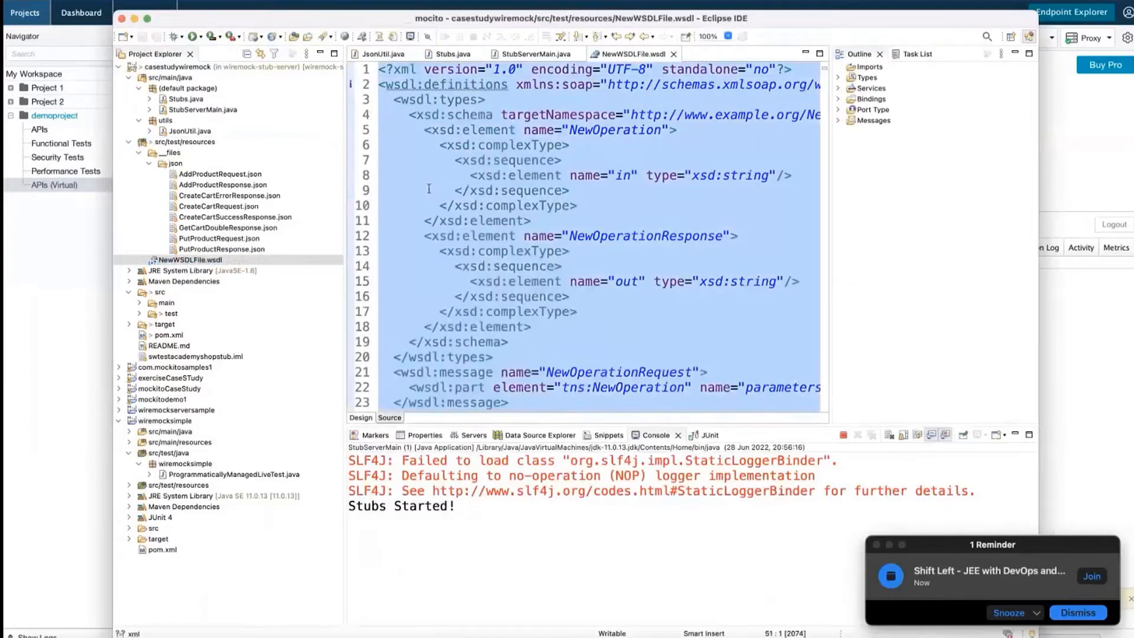
pyautogui.hotkey('ctrl', 'v')
pyautogui.hotkey('ctrl', 'a')
pyautogui.hotkey('ctrl', 'x')
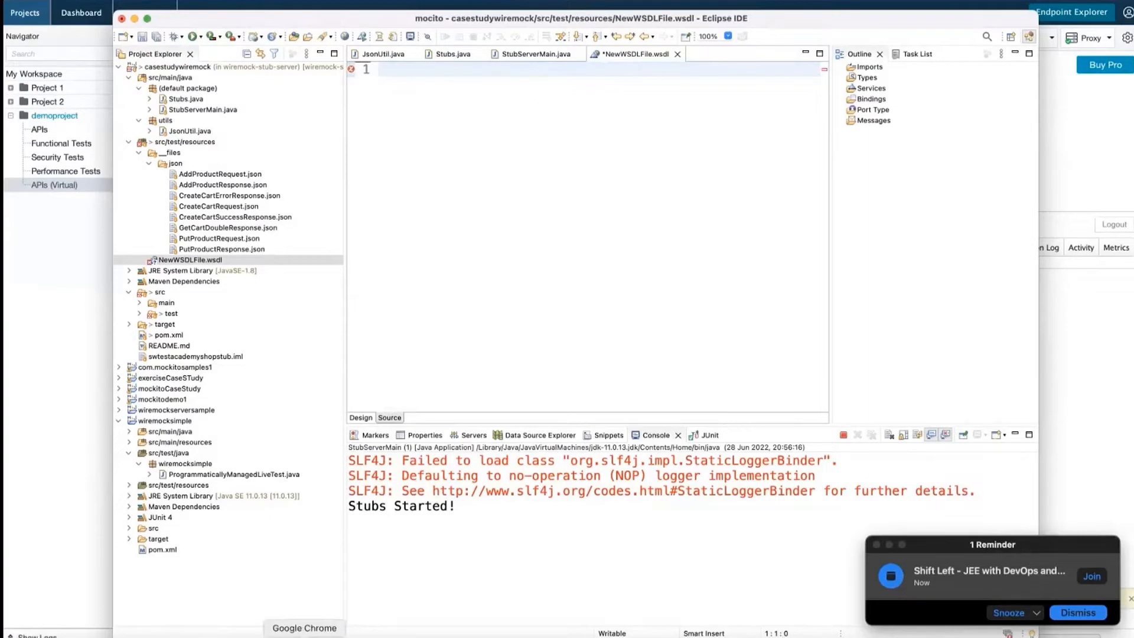
pyautogui.click(304, 637)
# Paste the 447-line weather.wsdl code into NewWSDLFile.wsdl, save it, and view its Design diagram
pyautogui.scroll(20, 332, 403)
pyautogui.scroll(20, 332, 403)
pyautogui.moveTo(284, 162); pyautogui.dragTo(621, 490)
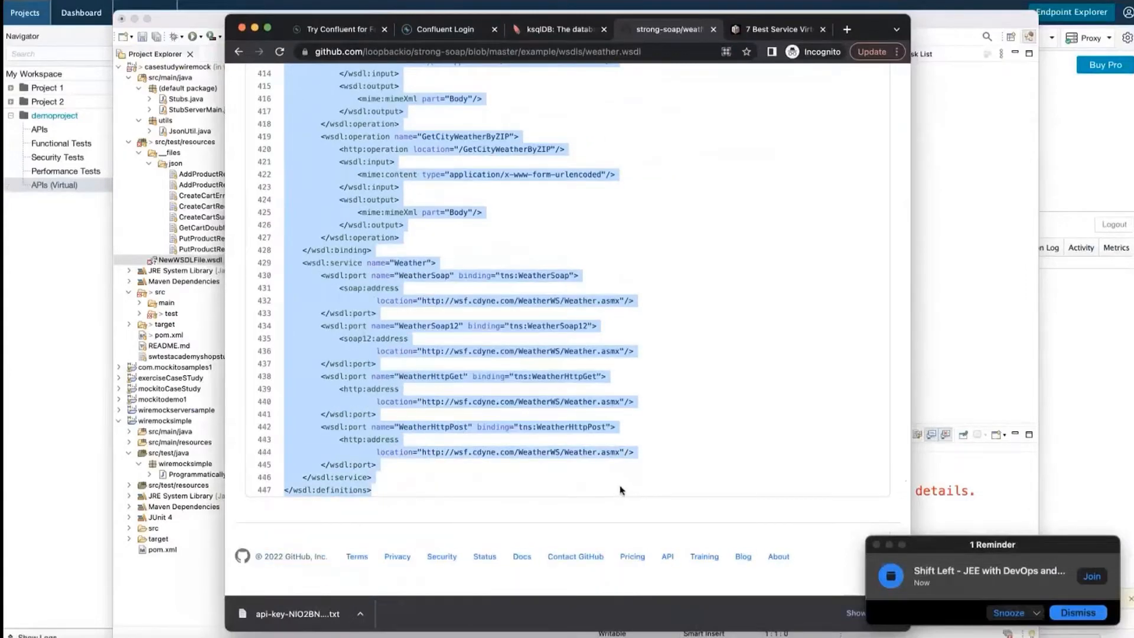
pyautogui.click(115, 258)
pyautogui.press('super+v')
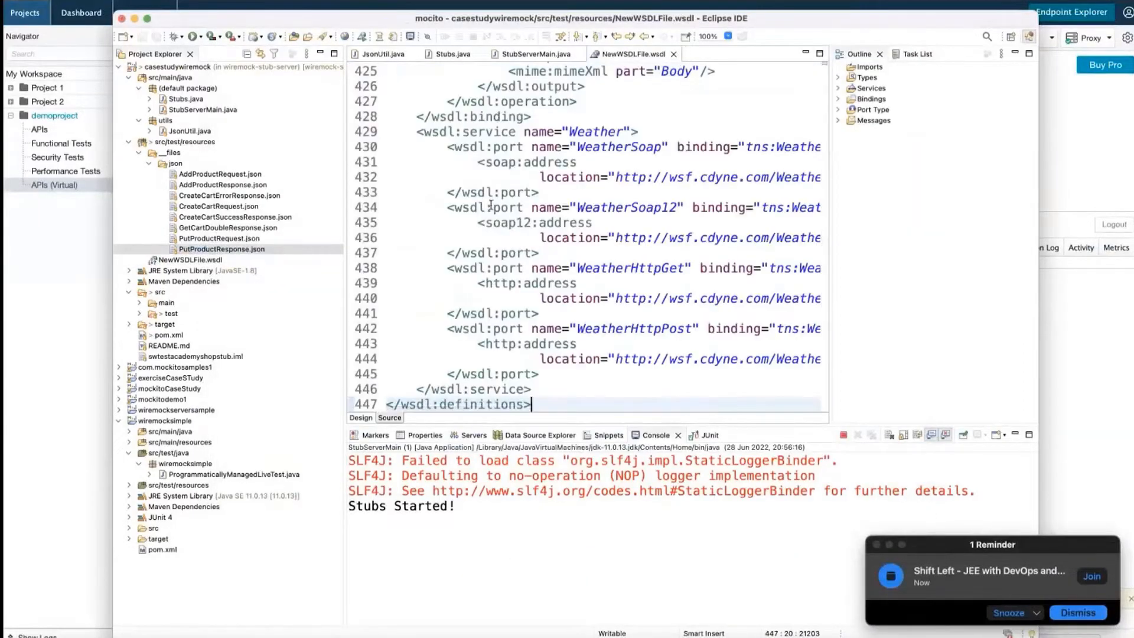
pyautogui.scroll(1, 491, 204)
pyautogui.press('super+s')
pyautogui.scroll(15, 491, 204)
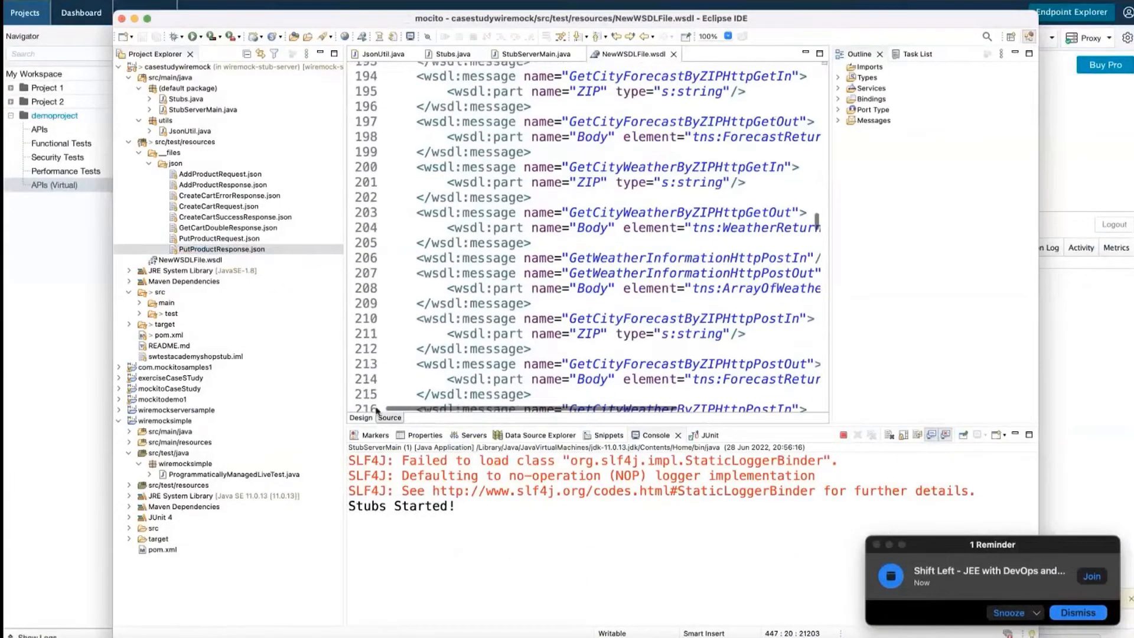
pyautogui.click(361, 417)
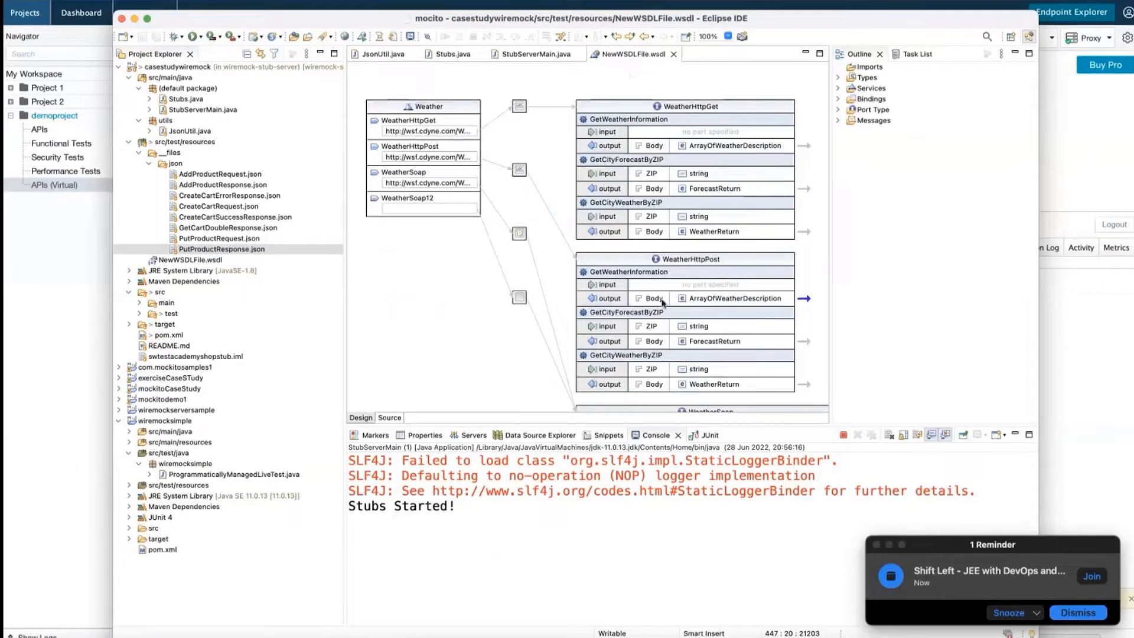
# Copy PutProductResponse.json into the Testing folder on the Desktop
pyautogui.rightClick(211, 251)
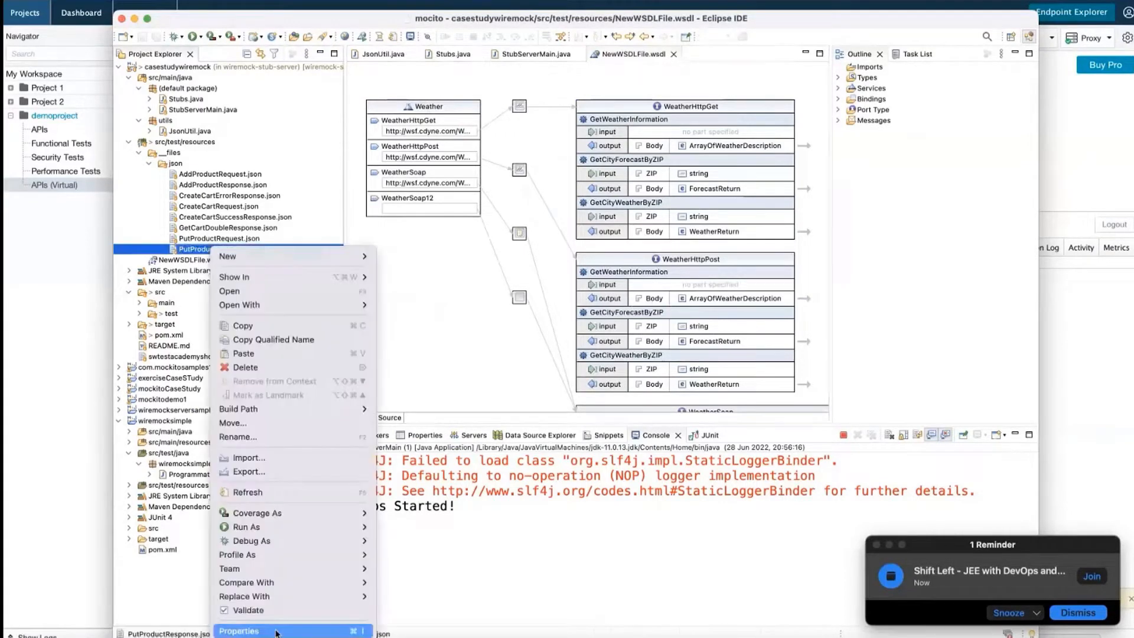
pyautogui.click(249, 331)
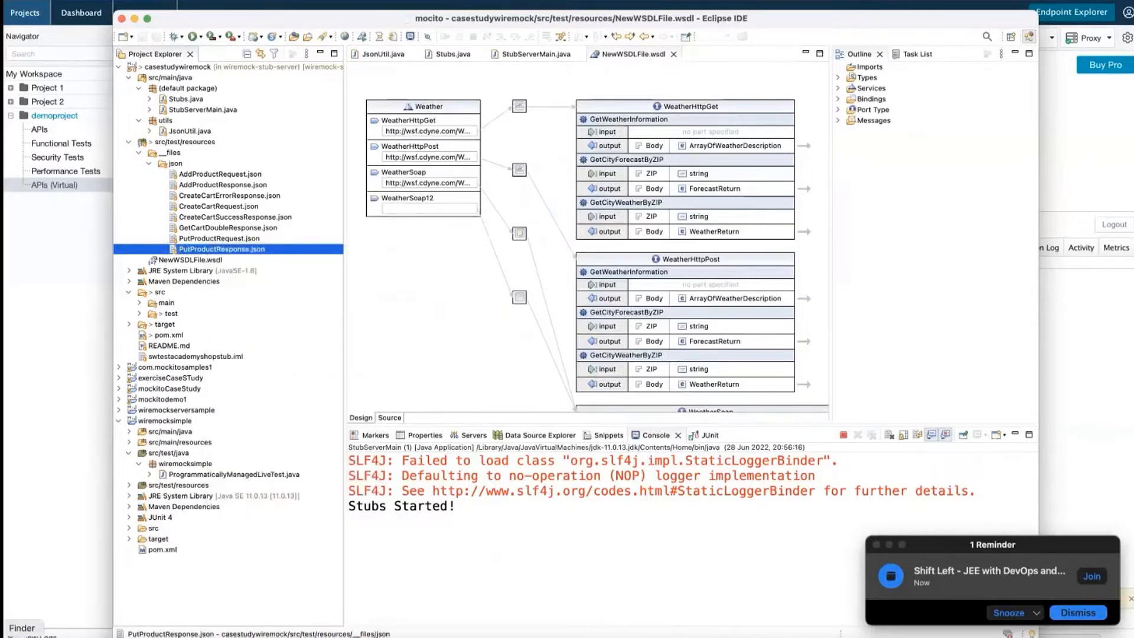
pyautogui.click(22, 636)
pyautogui.click(340, 175)
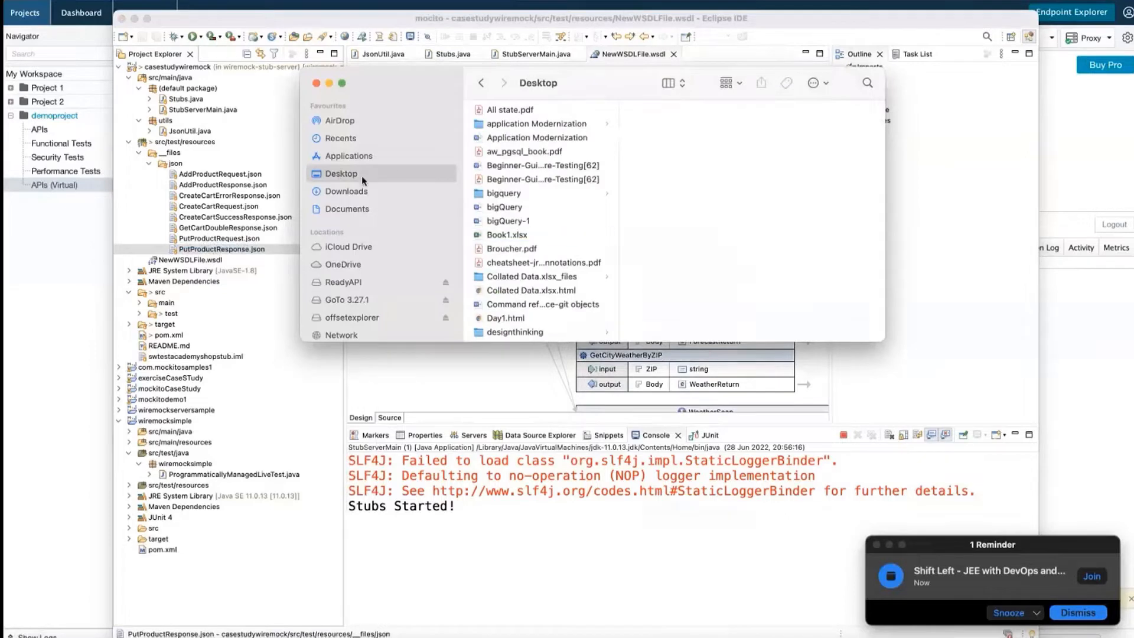
pyautogui.scroll(-15, 534, 254)
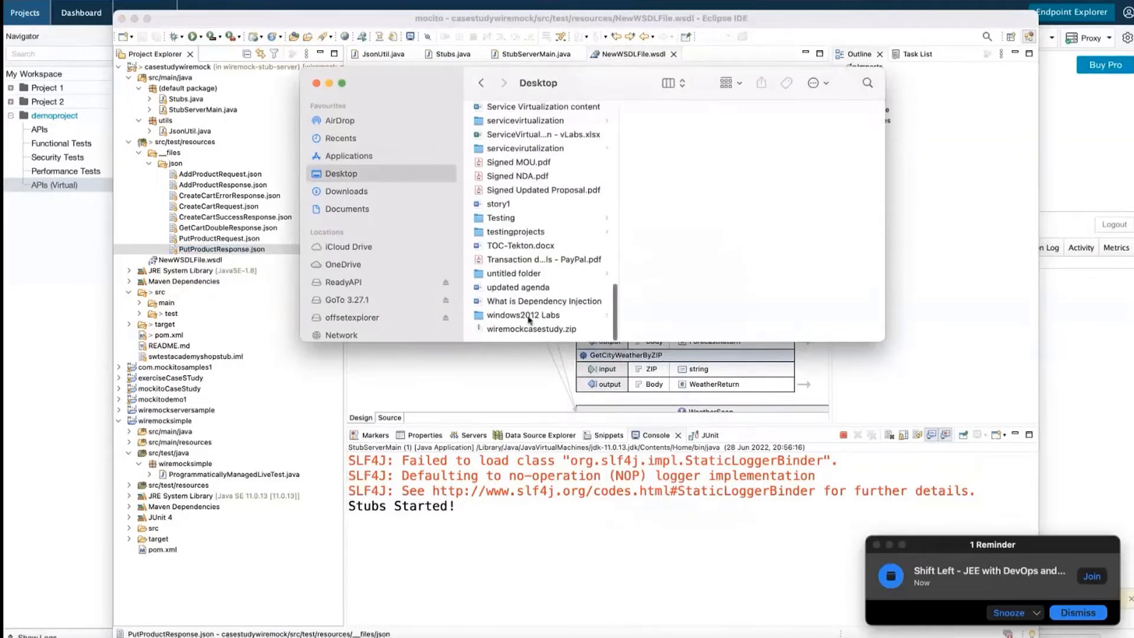
pyautogui.click(514, 218)
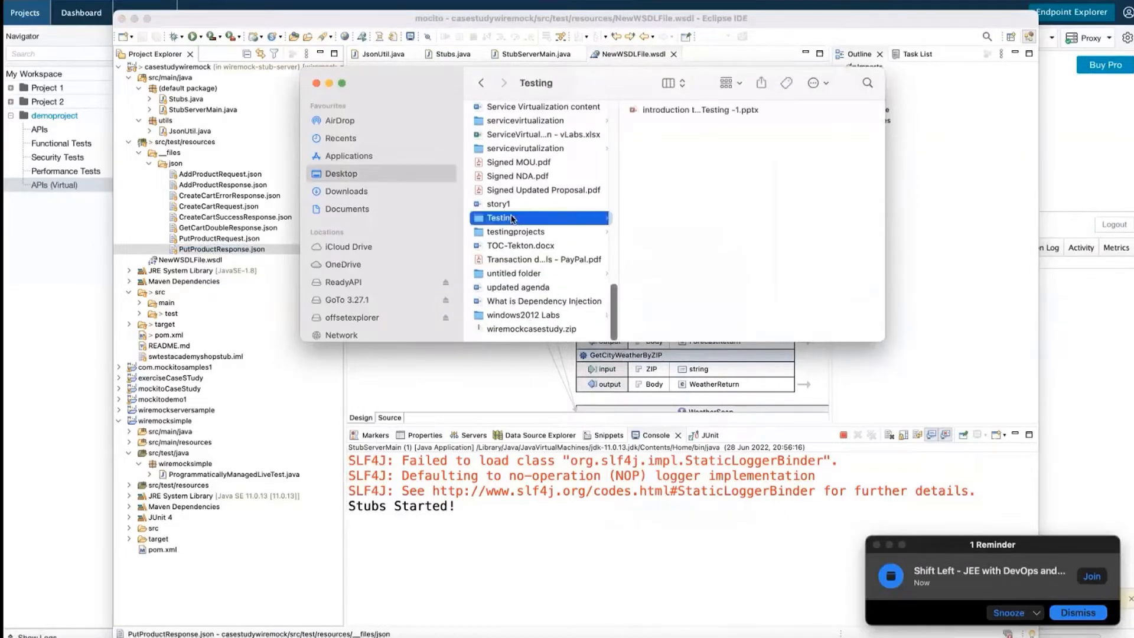
pyautogui.rightClick(683, 162)
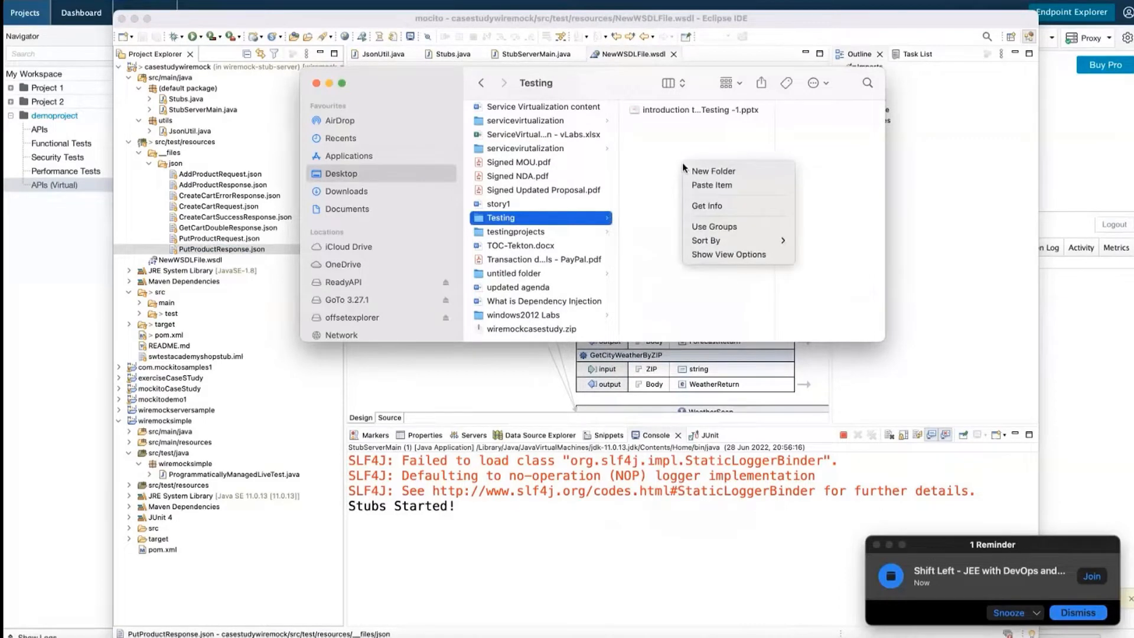
pyautogui.click(709, 185)
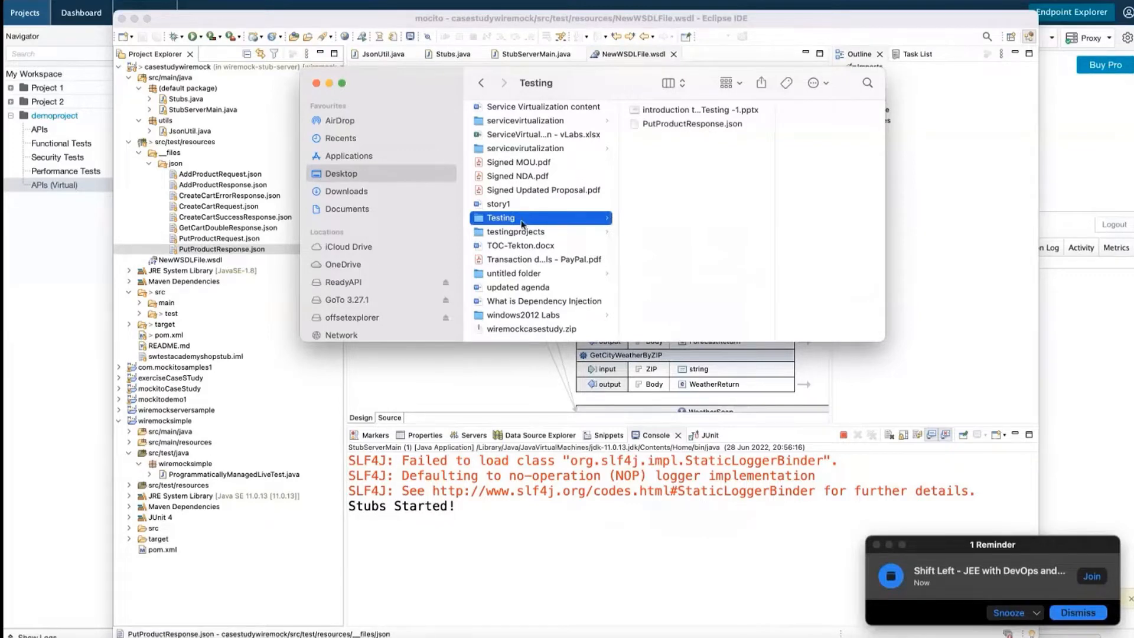
# Copy NewWSDLFile.wsdl from the Eclipse project into the Testing folder
pyautogui.click(211, 260)
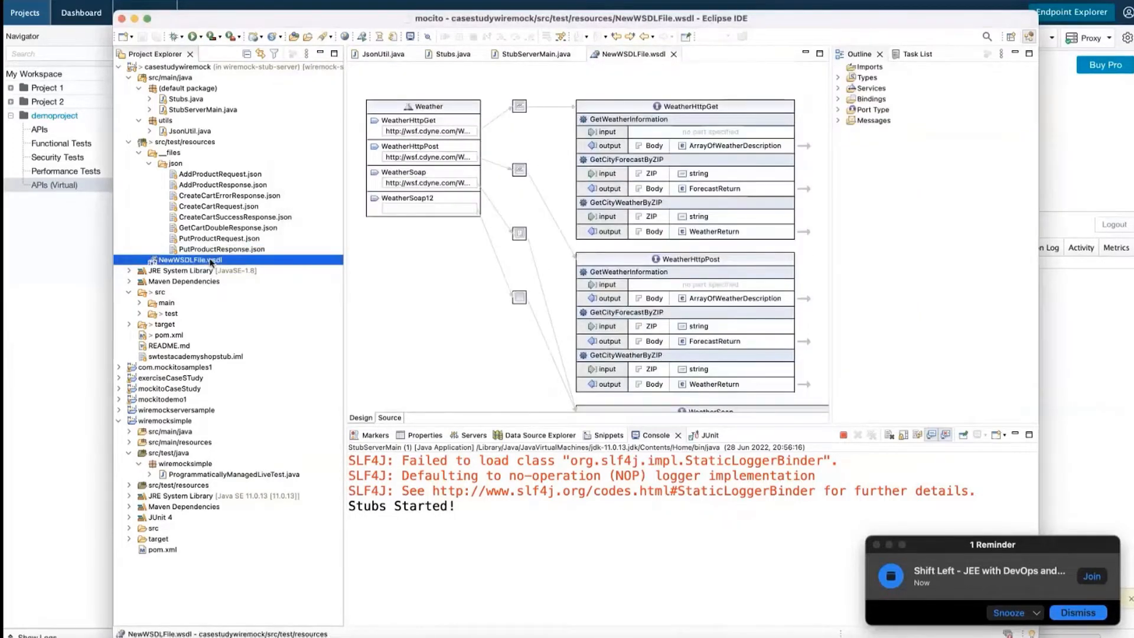
pyautogui.rightClick(211, 260)
pyautogui.click(240, 298)
pyautogui.press('super+Tab')
pyautogui.rightClick(671, 181)
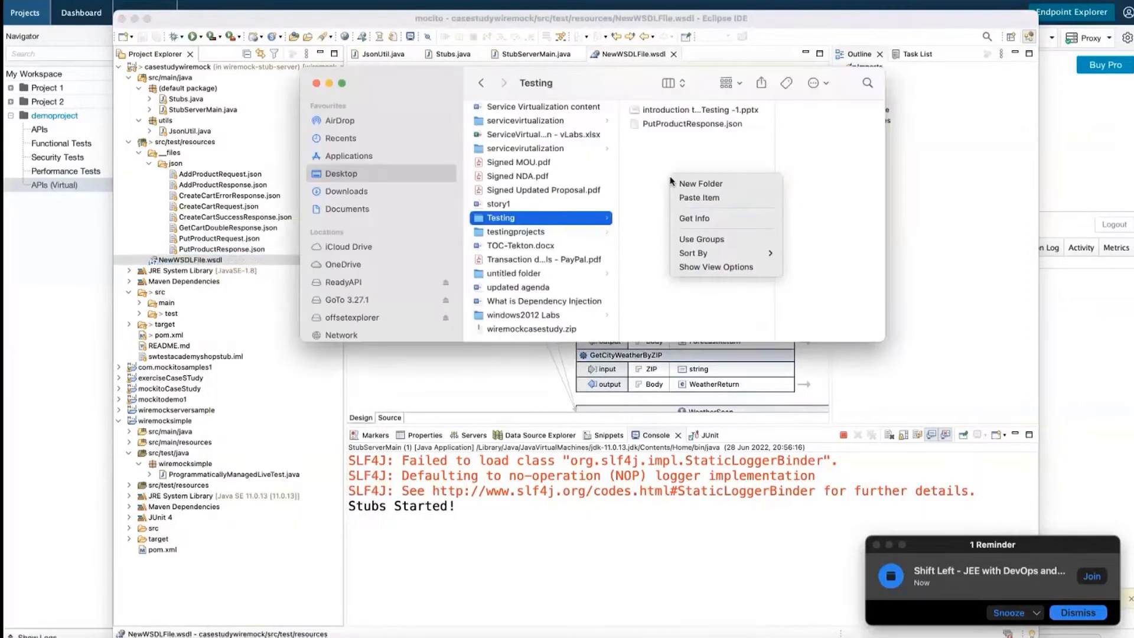
pyautogui.click(689, 199)
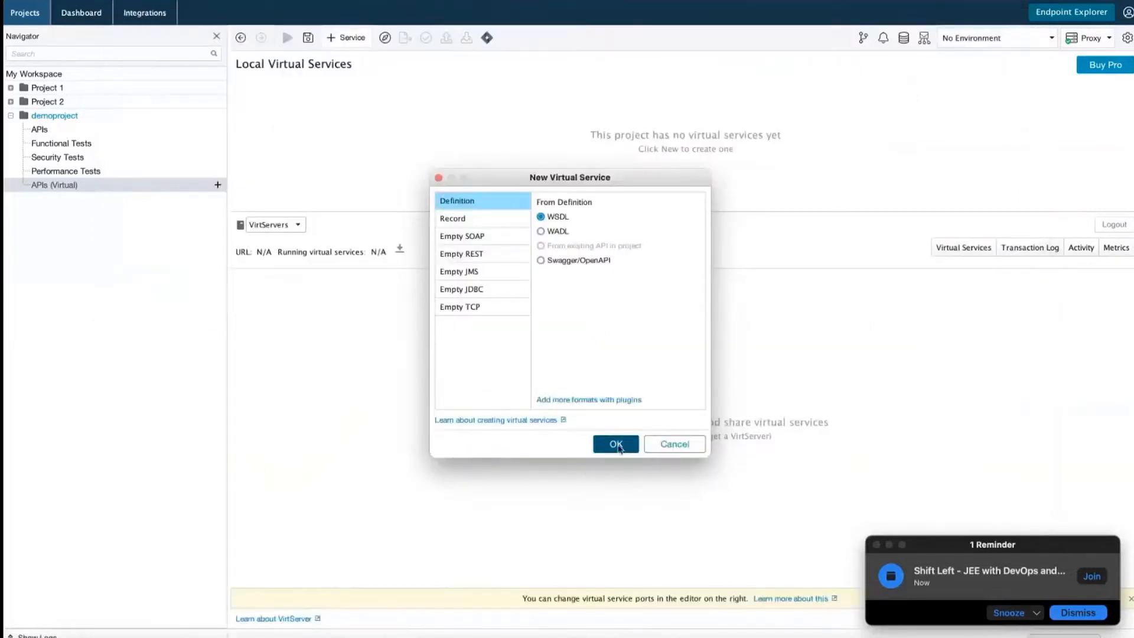
# Create the virtual service from WSDL, pasting the GitHub weather.wsdl address as its location
pyautogui.click(616, 446)
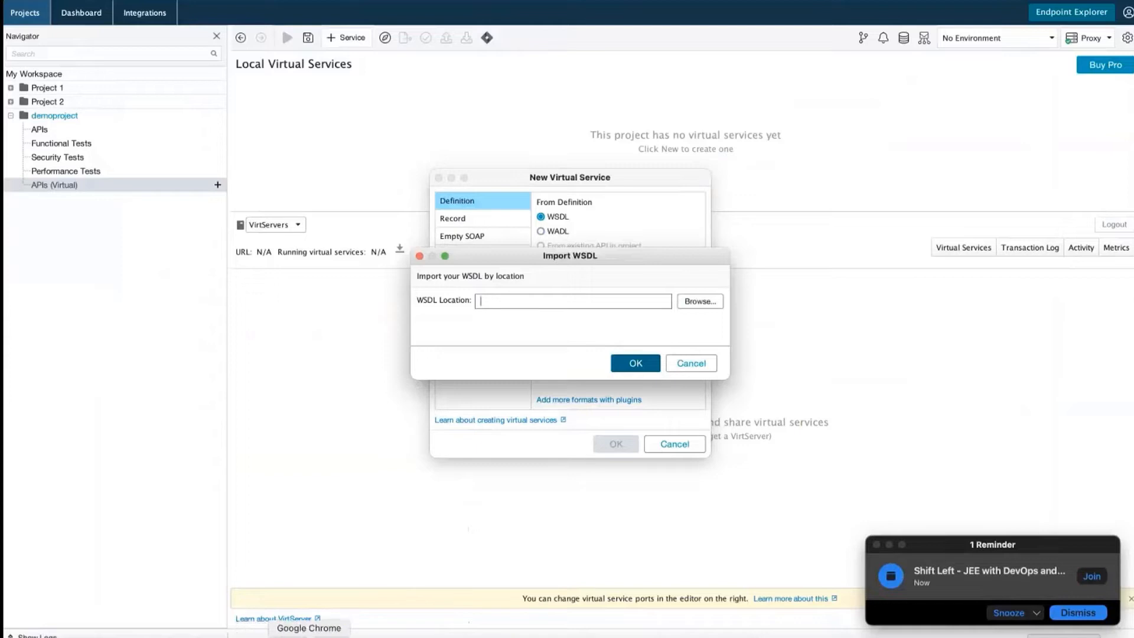
pyautogui.click(309, 636)
pyautogui.click(645, 54)
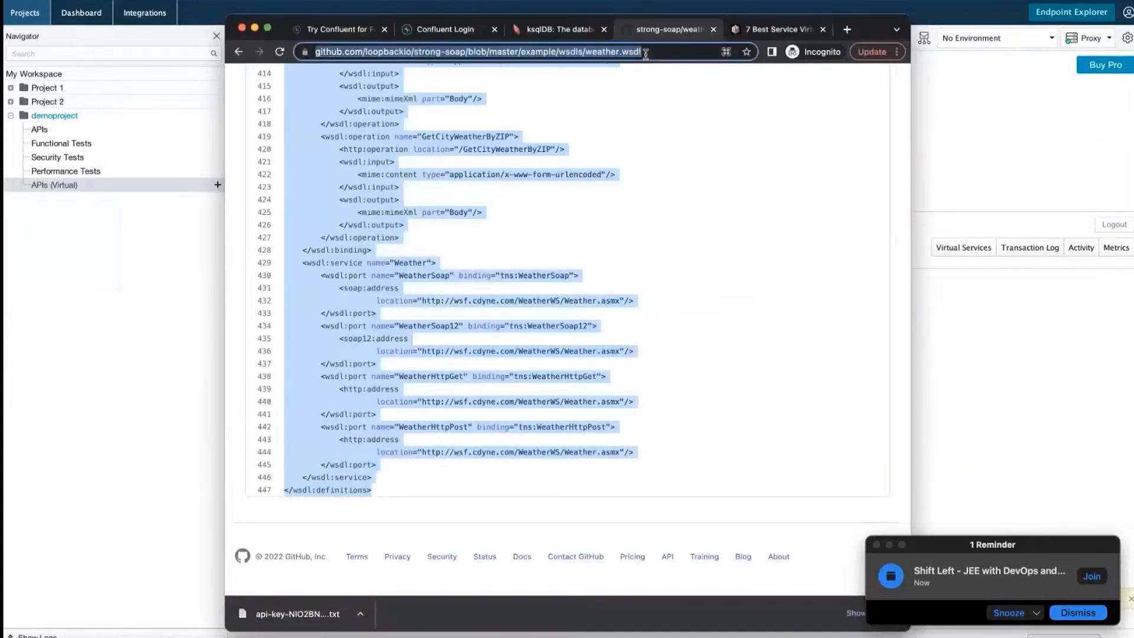
pyautogui.press('super+Tab')
pyautogui.press('super+v')
pyautogui.moveTo(491, 302); pyautogui.dragTo(443, 303)
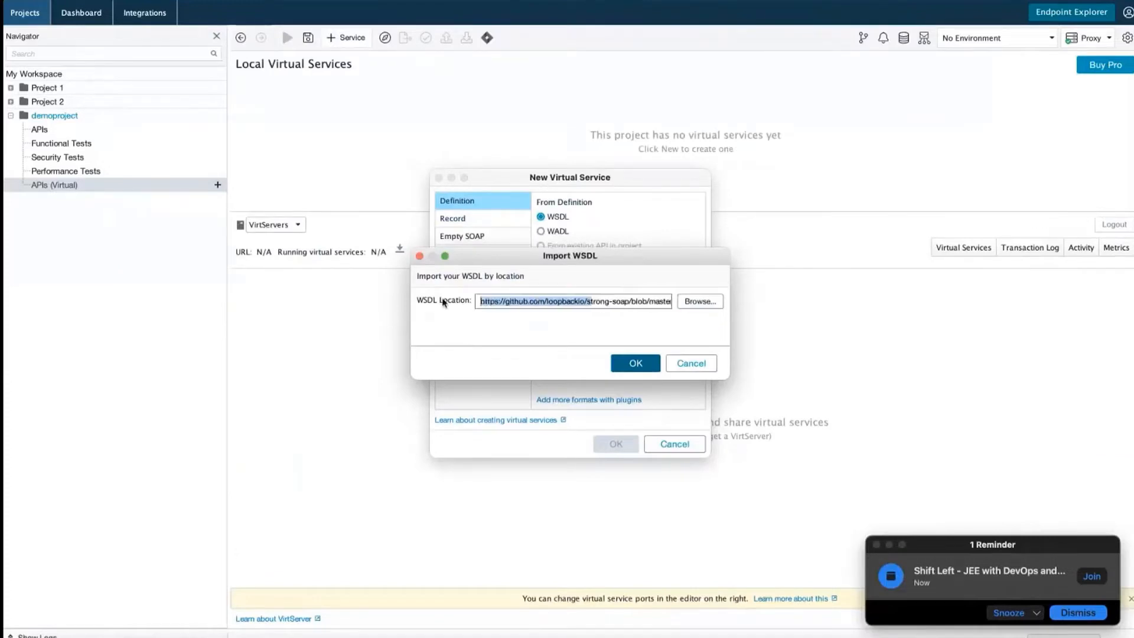
pyautogui.click(638, 364)
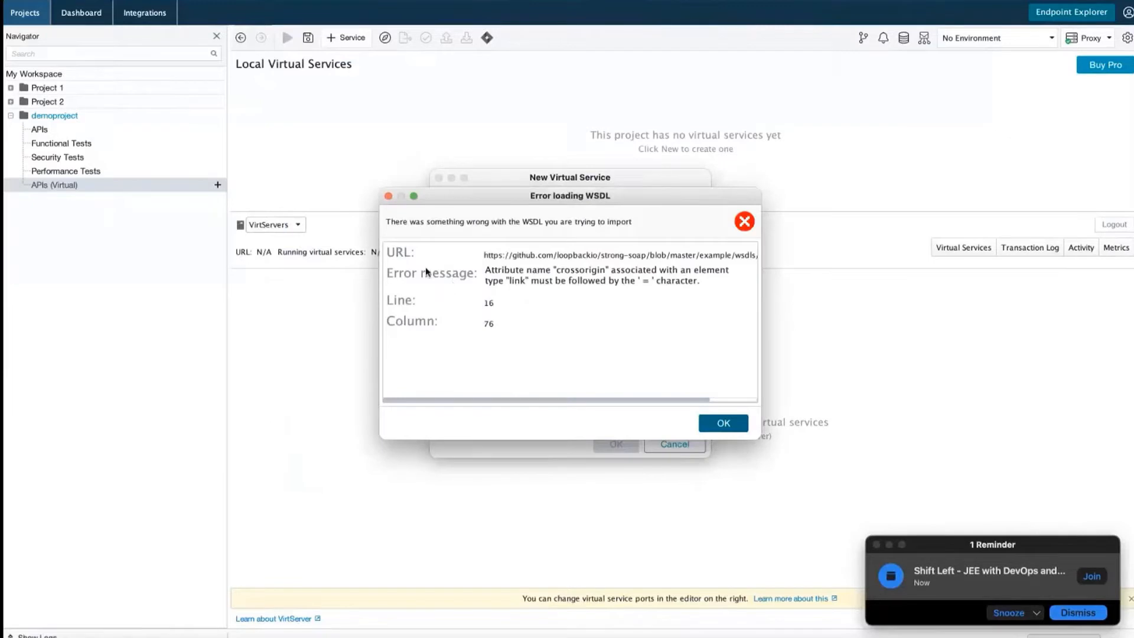
# Dismiss the crossorigin parsing error, clear the WSDL location, and browse for a local WSDL
pyautogui.moveTo(485, 273); pyautogui.dragTo(702, 280)
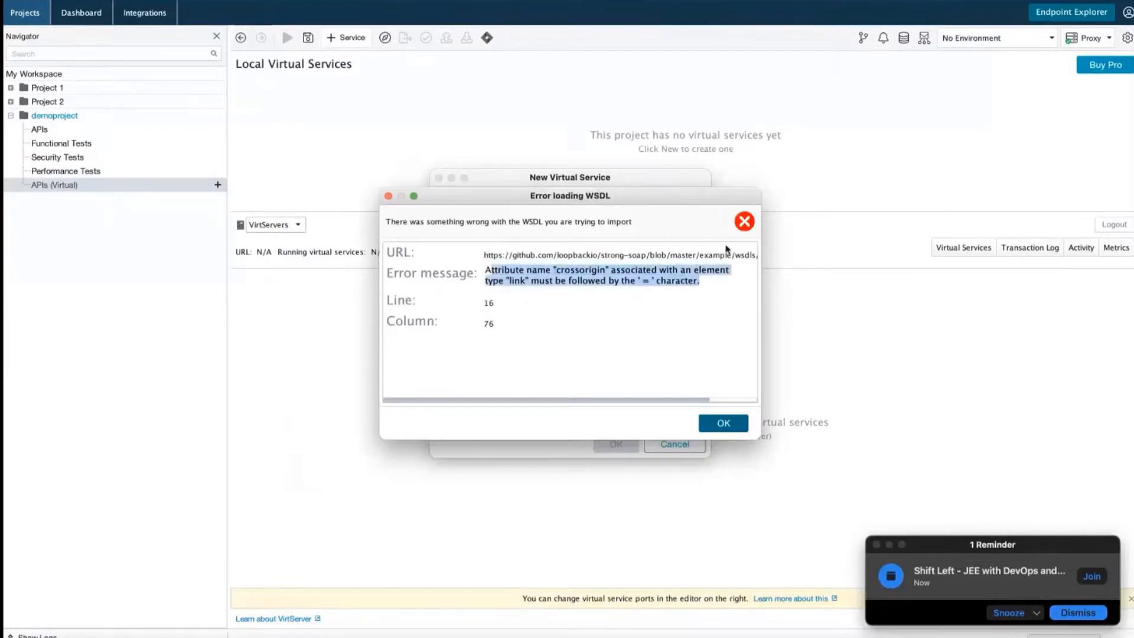
pyautogui.click(746, 224)
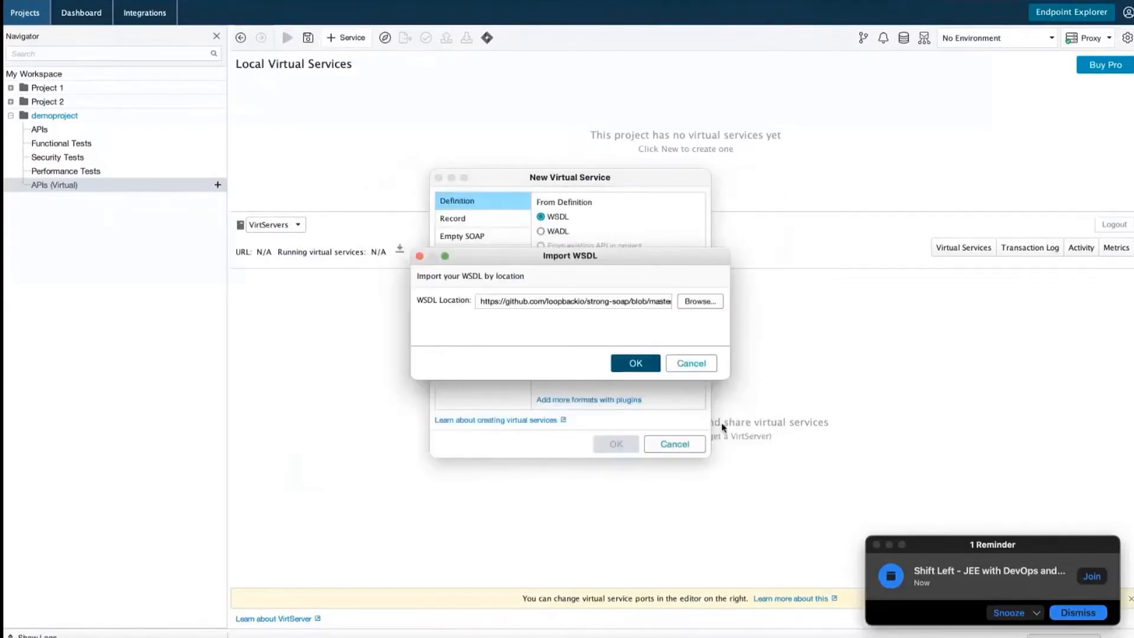
pyautogui.tripleClick(643, 299)
pyautogui.press('BackSpace')
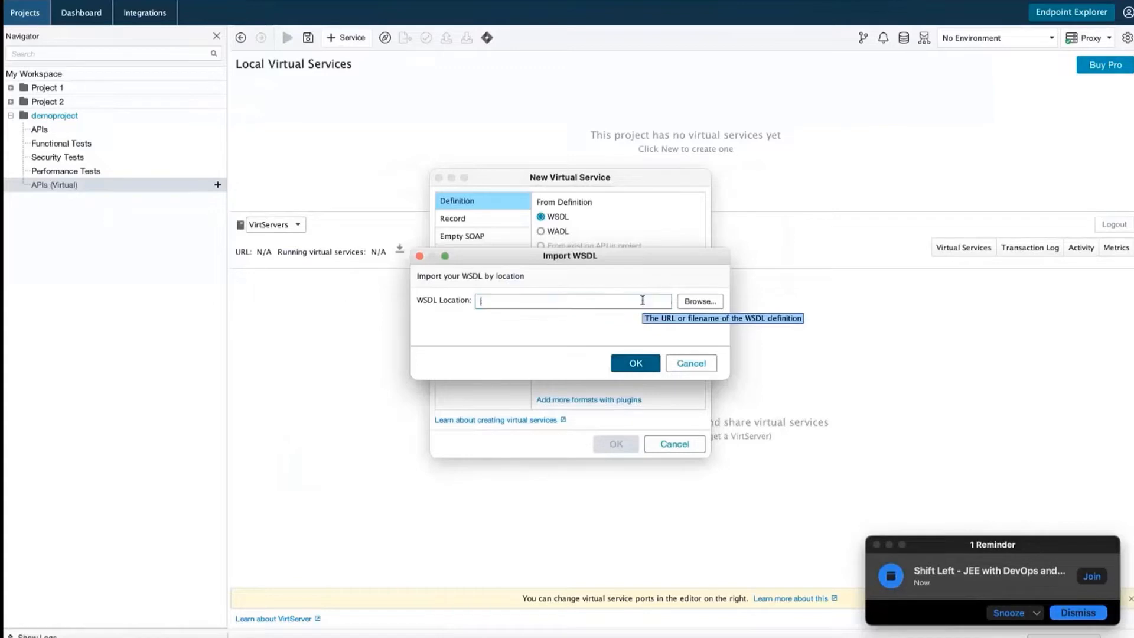
pyautogui.click(691, 303)
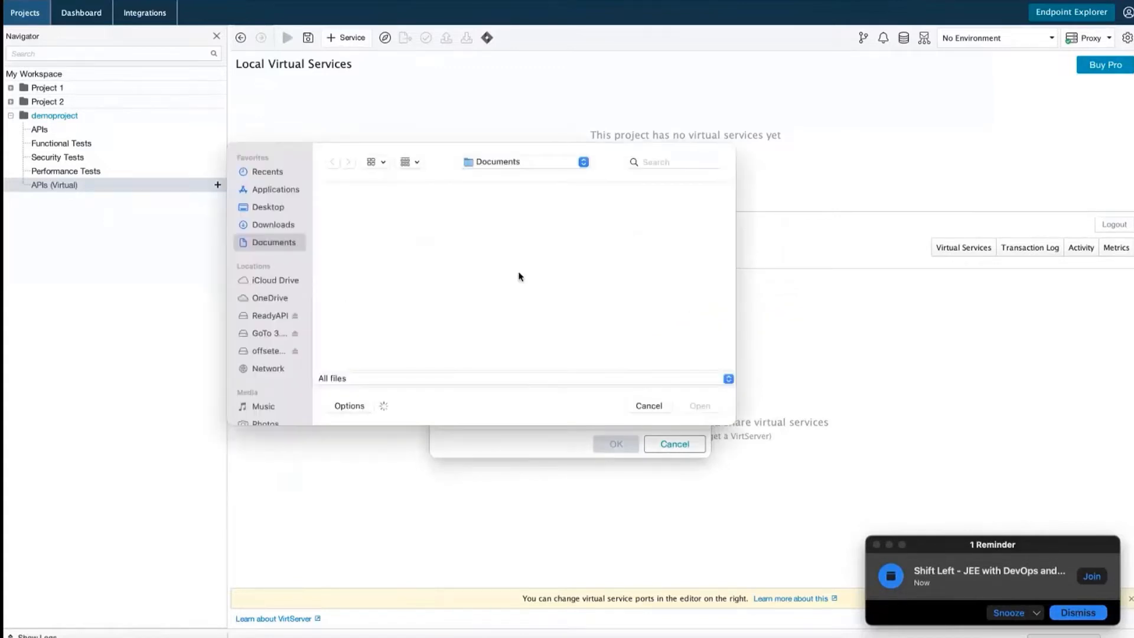
# Import NewWSDLFile.wsdl from the Desktop's Testing folder
pyautogui.click(274, 207)
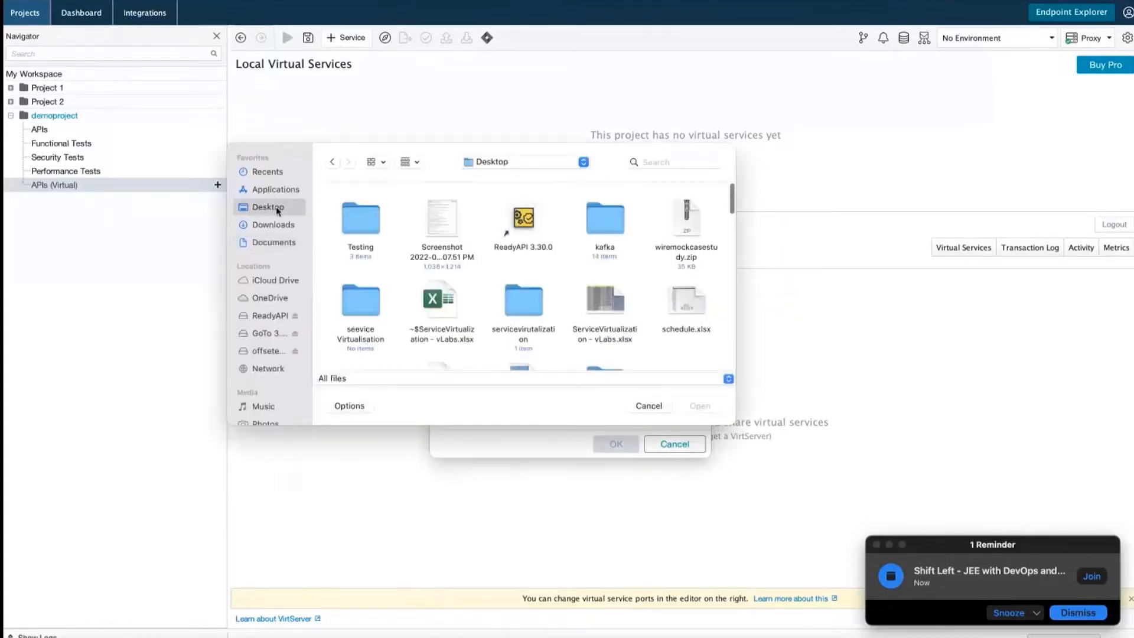
pyautogui.doubleClick(368, 215)
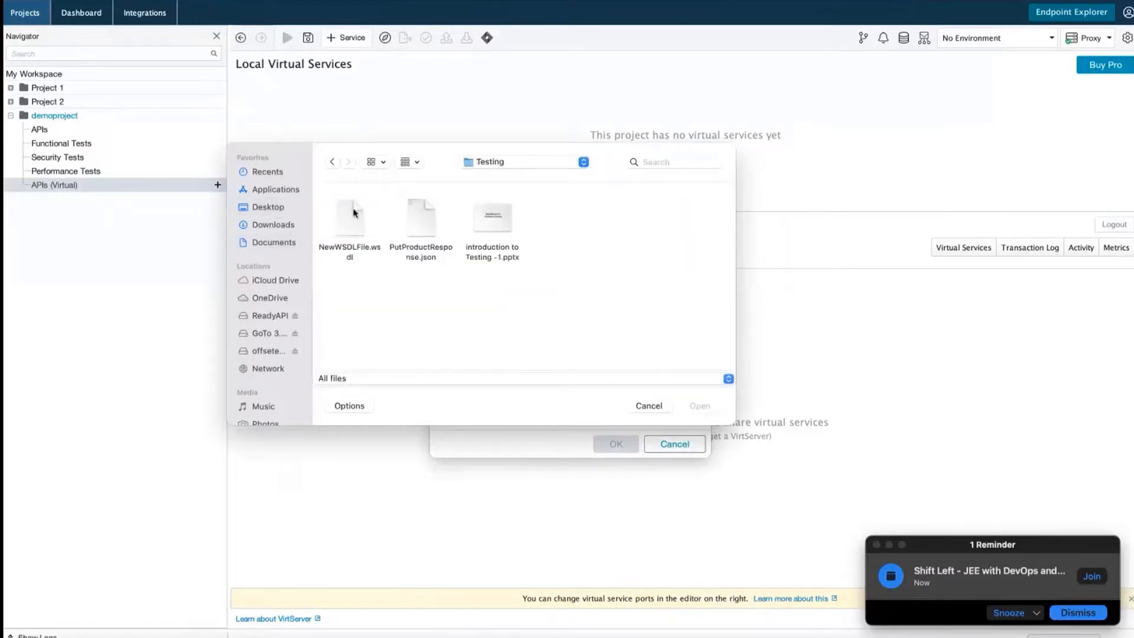
pyautogui.click(352, 210)
pyautogui.click(700, 405)
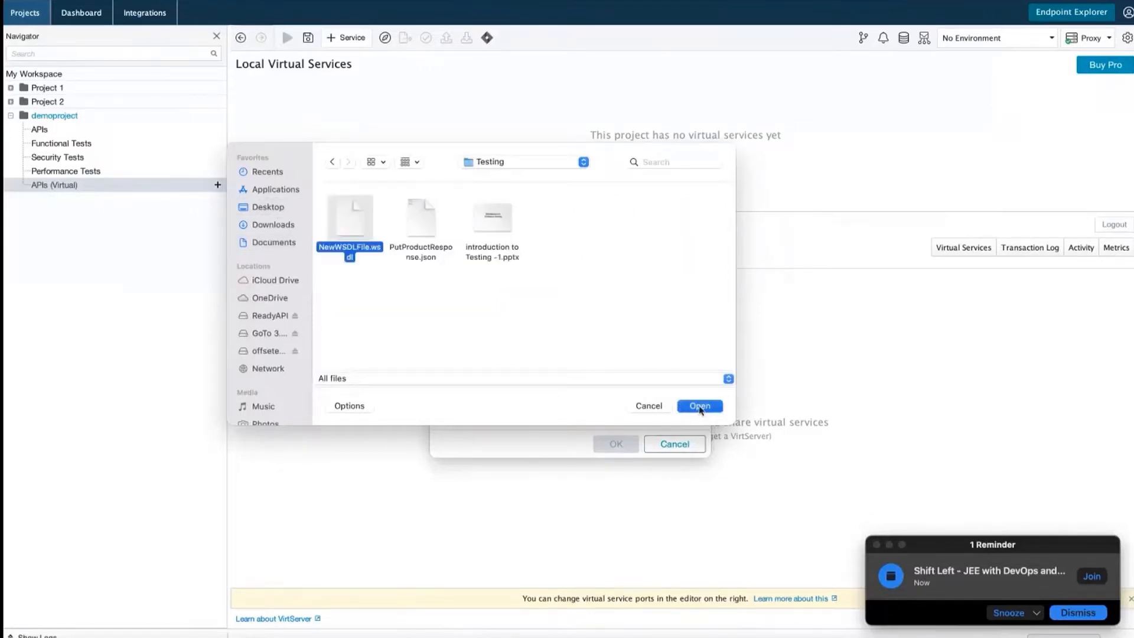
pyautogui.click(636, 364)
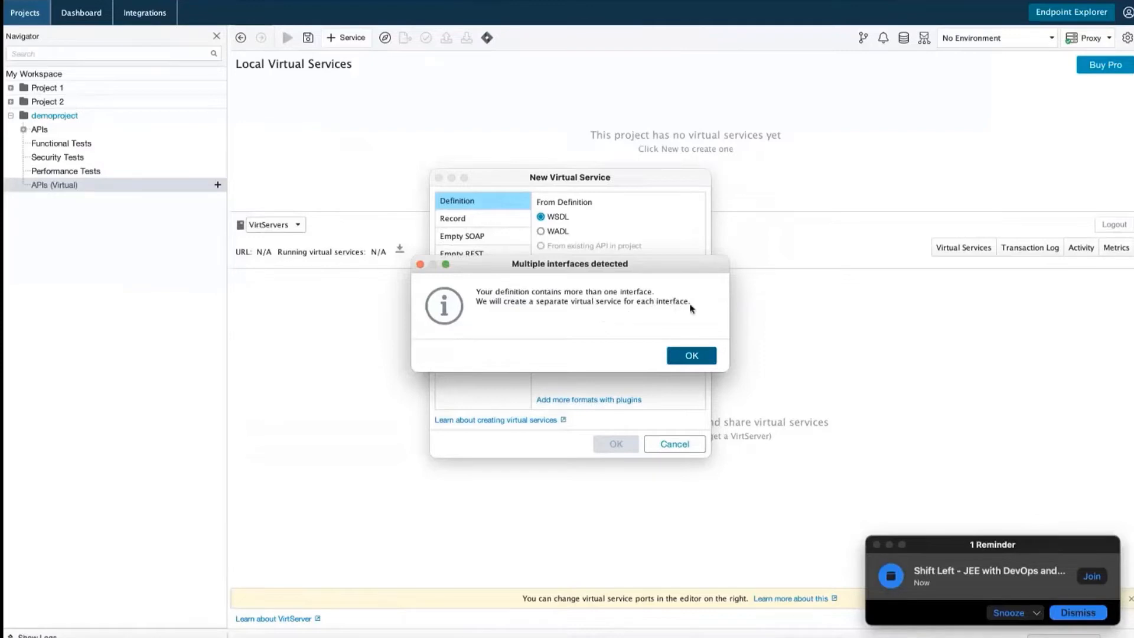
# Generate WeatherSoap12 Virtual Service on port 8088, one virtual service per interface
pyautogui.click(699, 357)
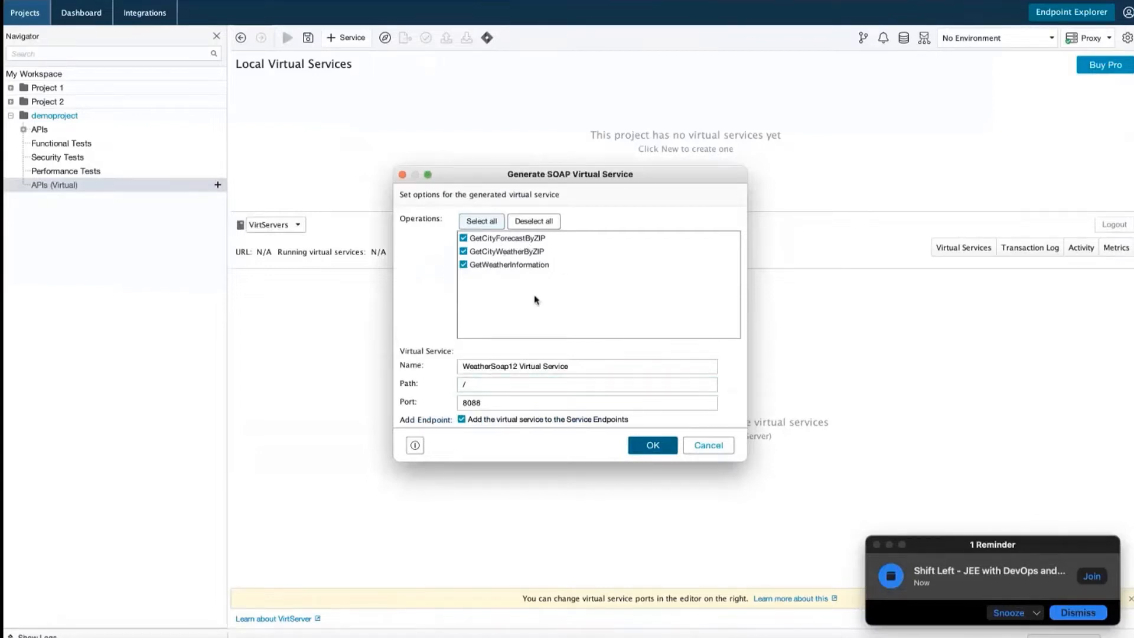
pyautogui.click(564, 366)
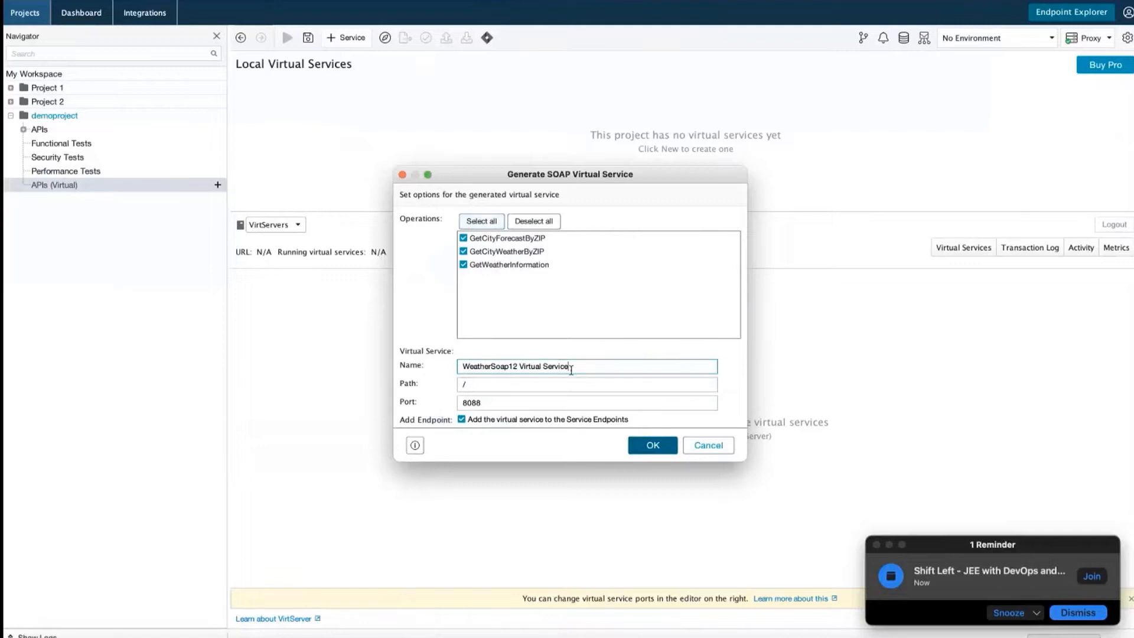
pyautogui.moveTo(571, 367); pyautogui.dragTo(463, 369)
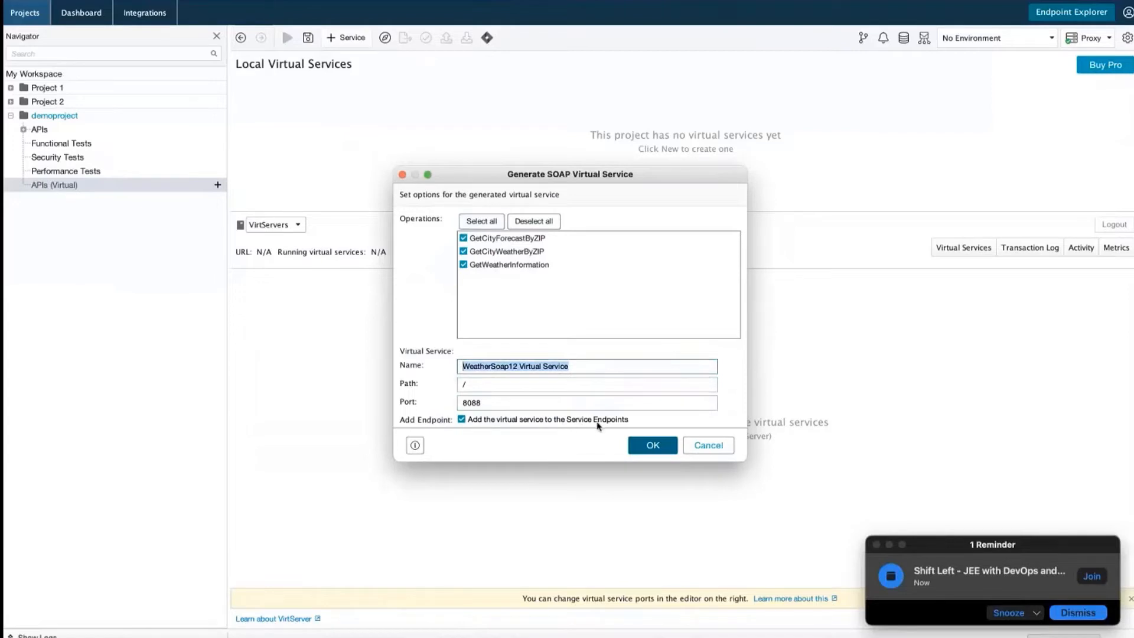
pyautogui.click(488, 404)
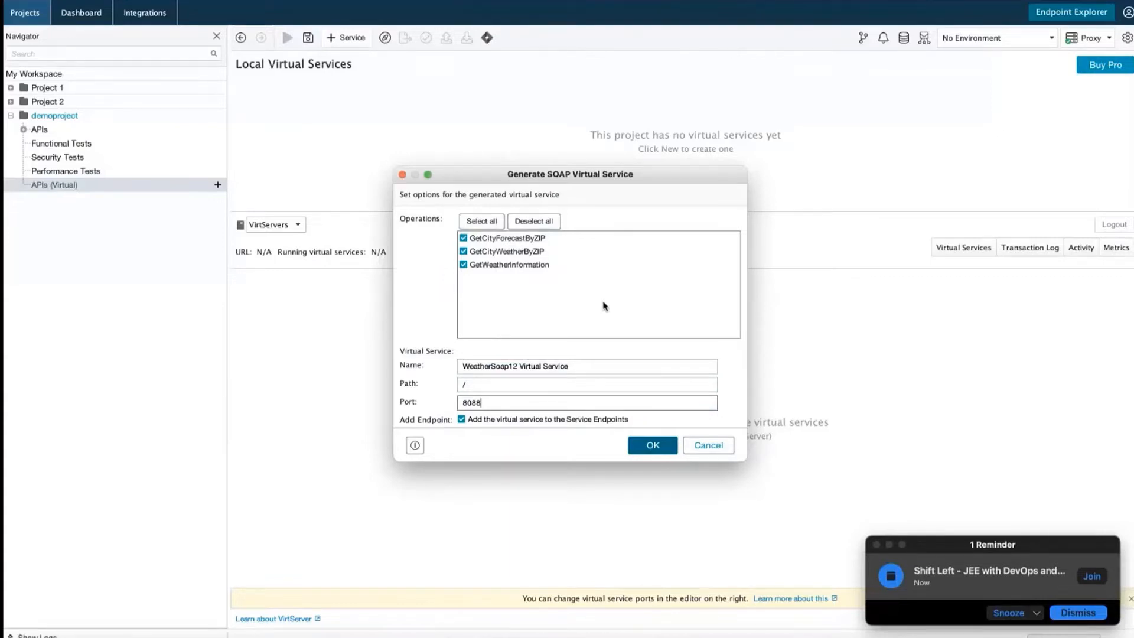
pyautogui.click(644, 451)
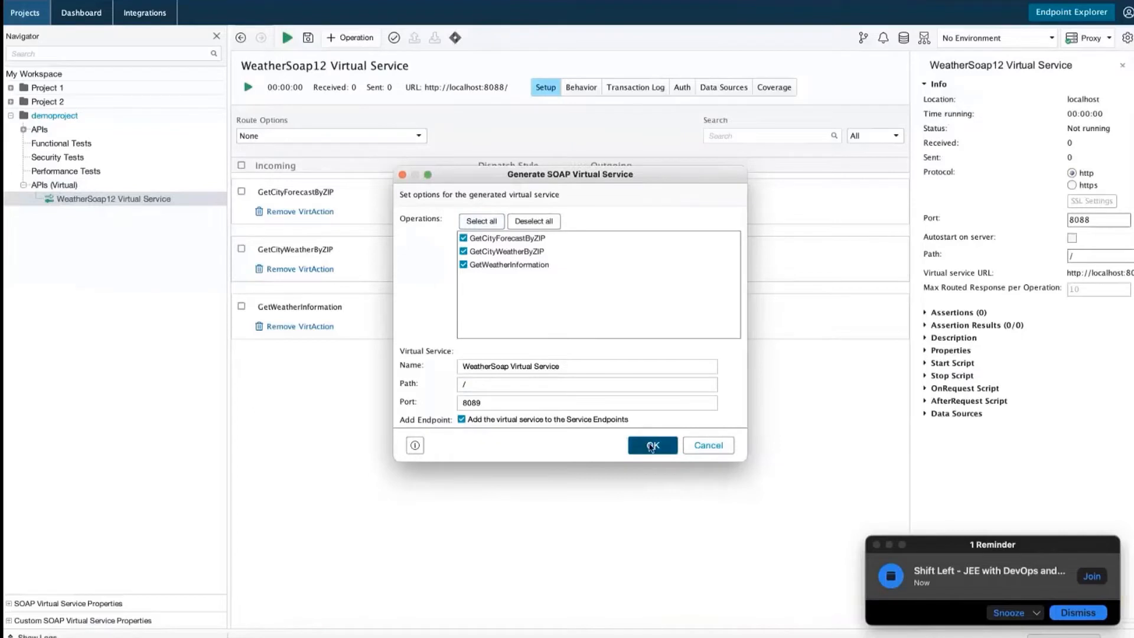
# Generate WeatherSoap Virtual Service on port 8089, keeping Sequence dispatch for GetCityForecastByZIP
pyautogui.click(652, 446)
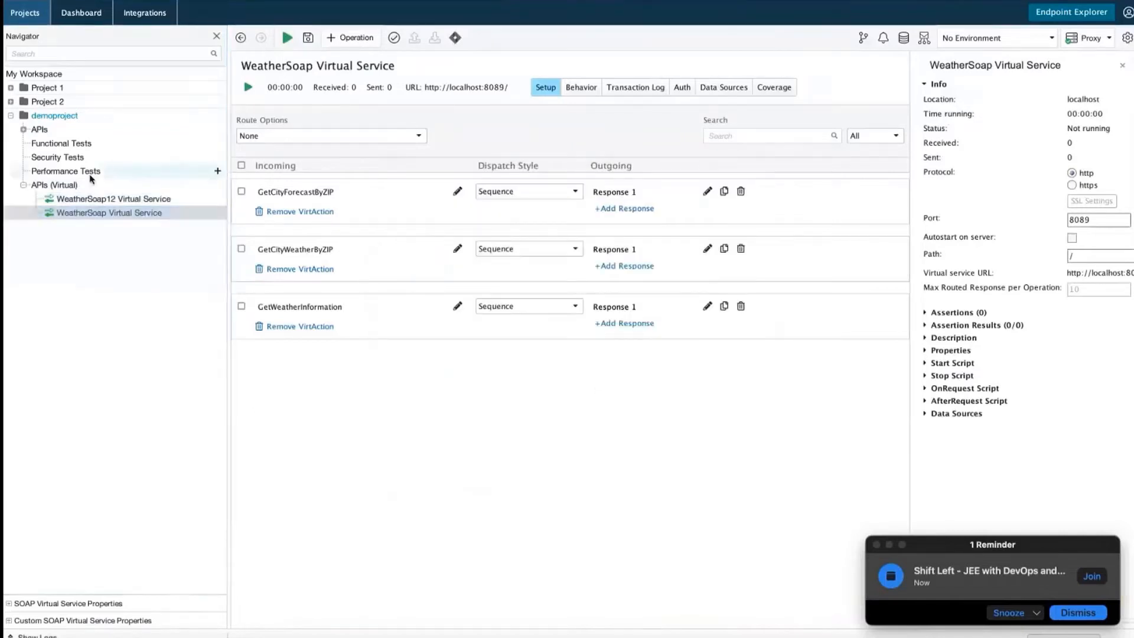
pyautogui.click(189, 198)
pyautogui.click(152, 214)
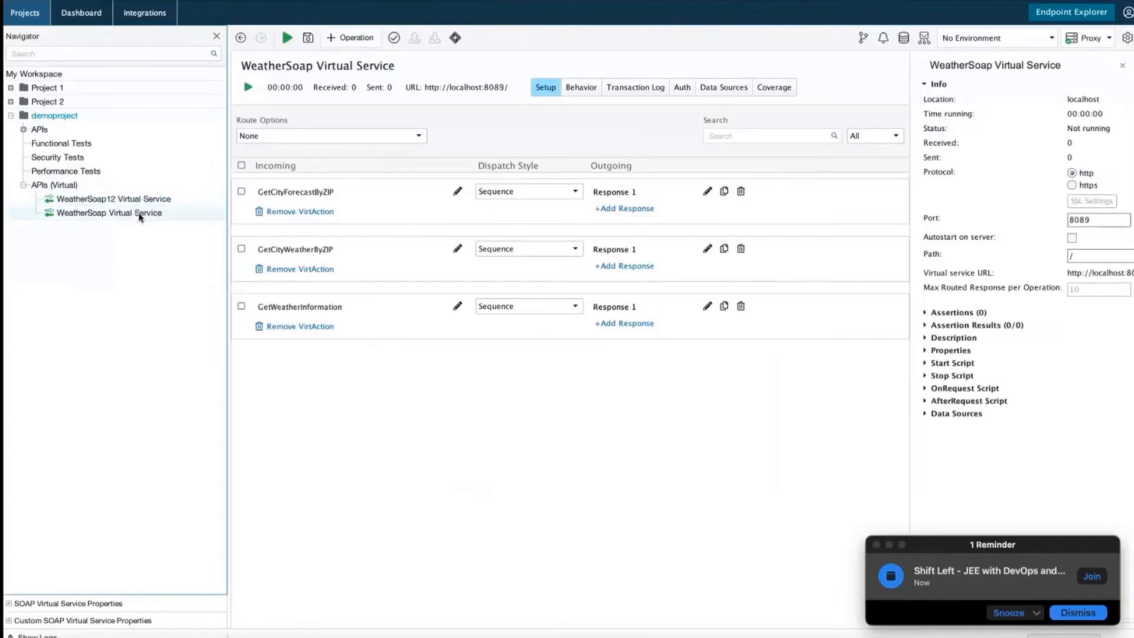
pyautogui.click(576, 192)
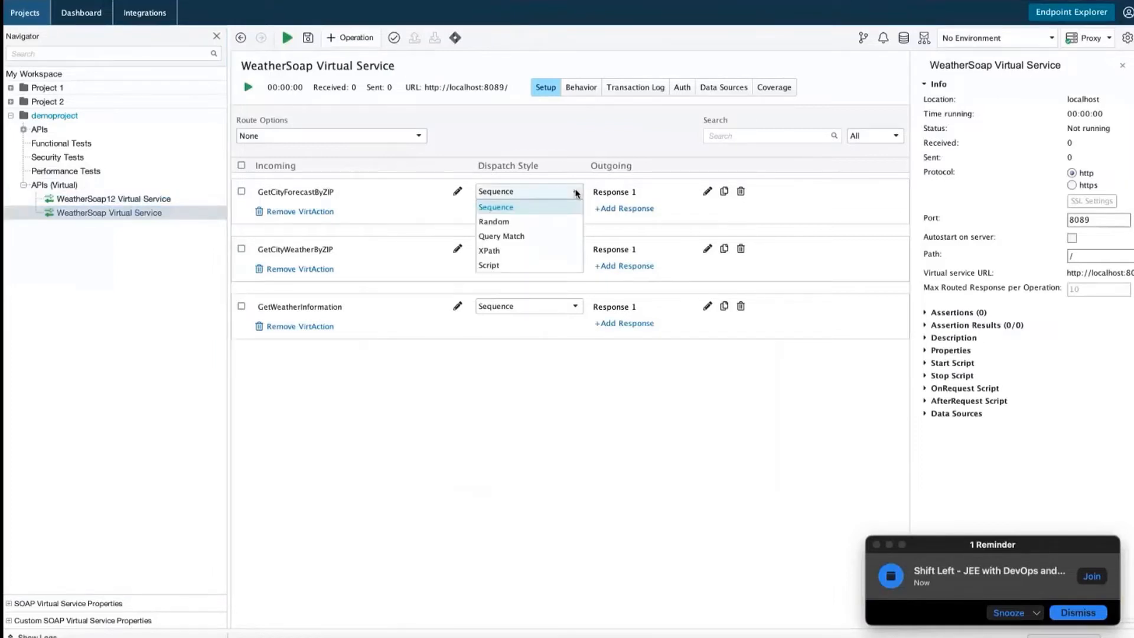
pyautogui.click(576, 192)
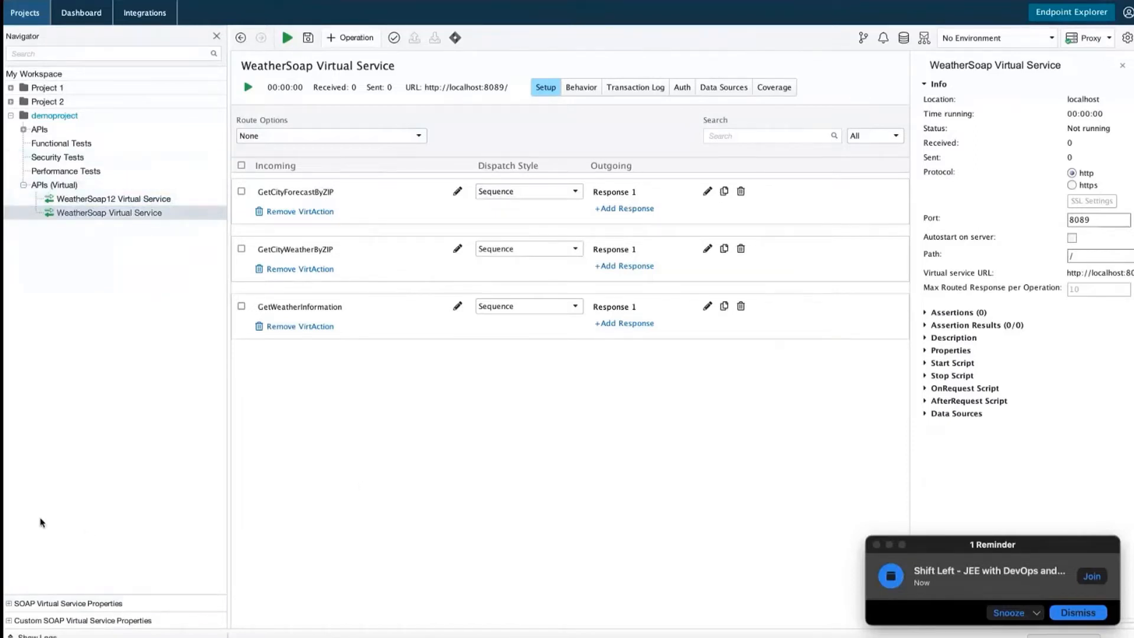
# Inspect the virtual service properties and HTTP and Jetty logs, leaving Default Outgoing WSS unchanged
pyautogui.click(9, 603)
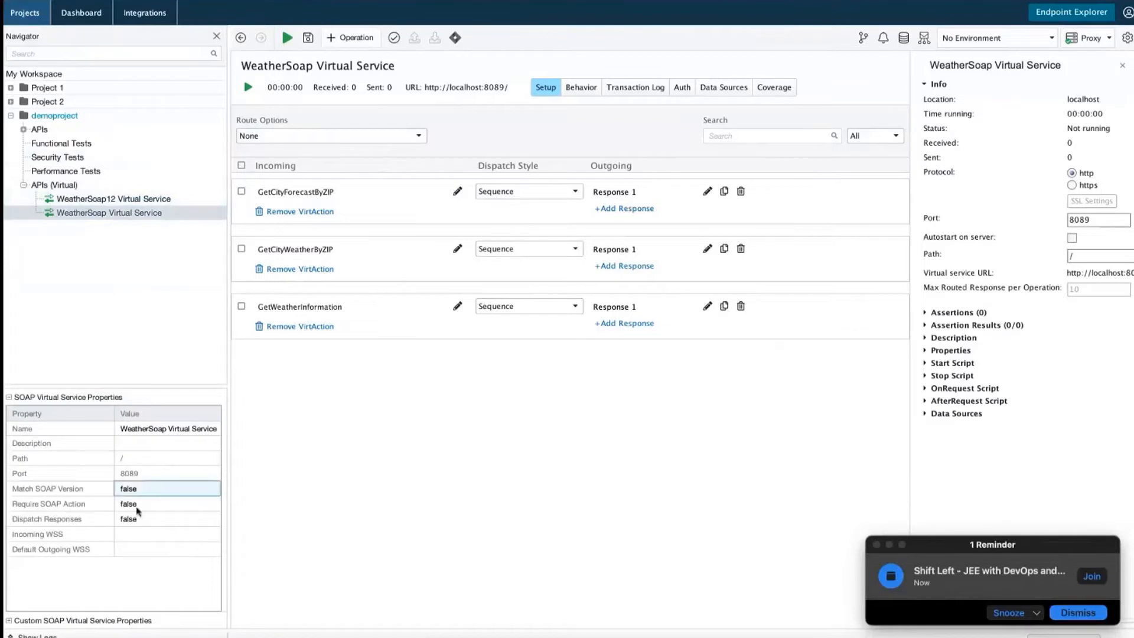
pyautogui.click(140, 518)
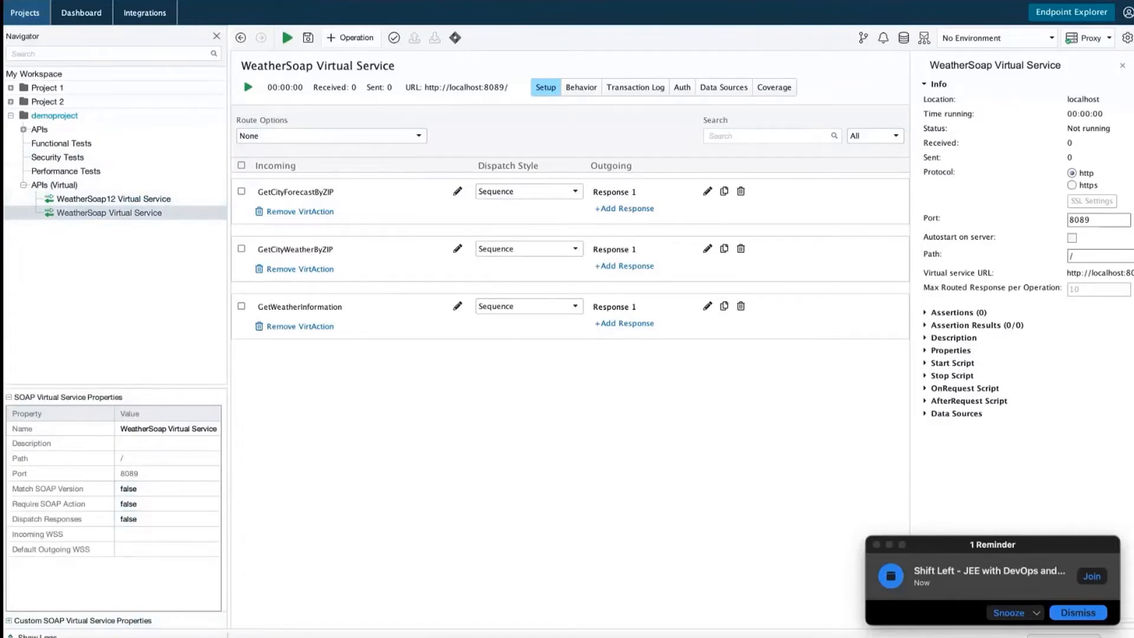
pyautogui.click(35, 635)
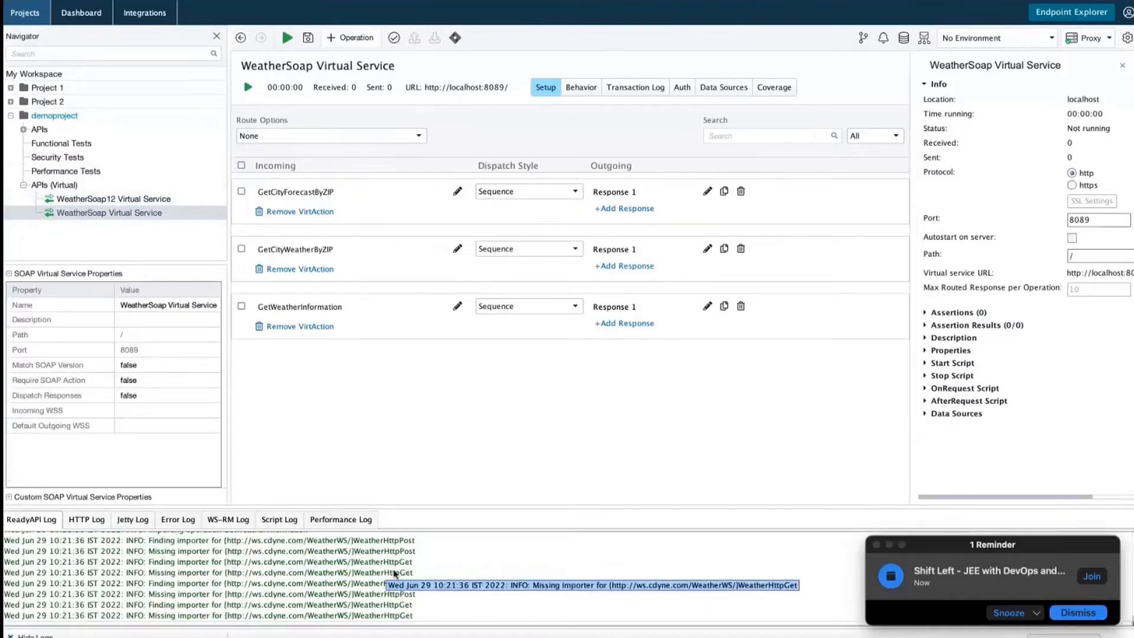
pyautogui.click(93, 524)
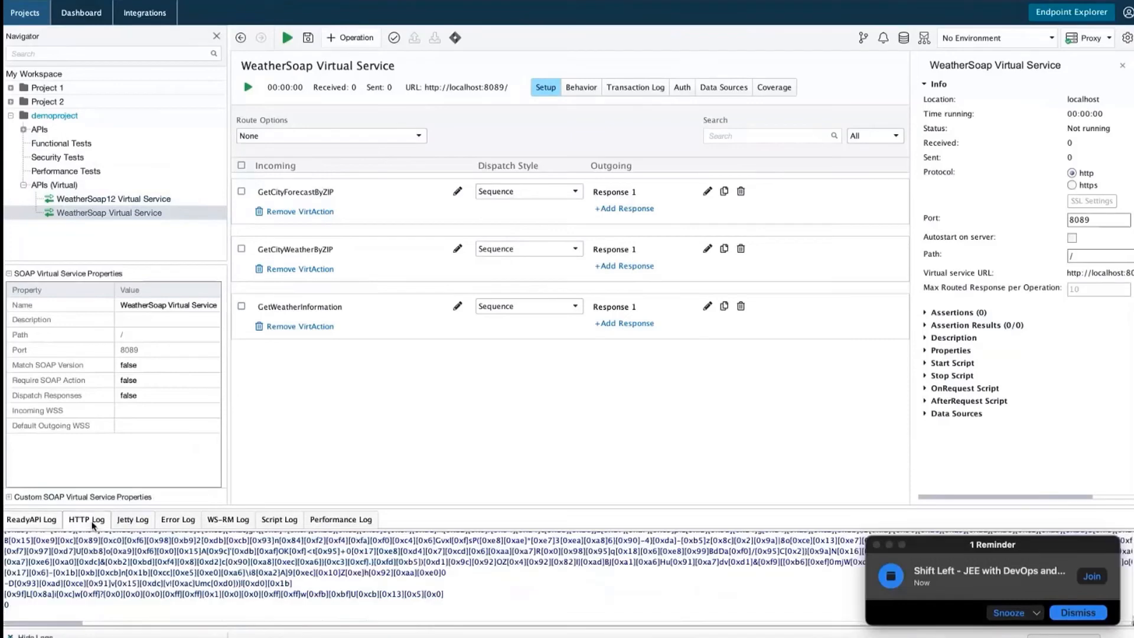
pyautogui.click(133, 523)
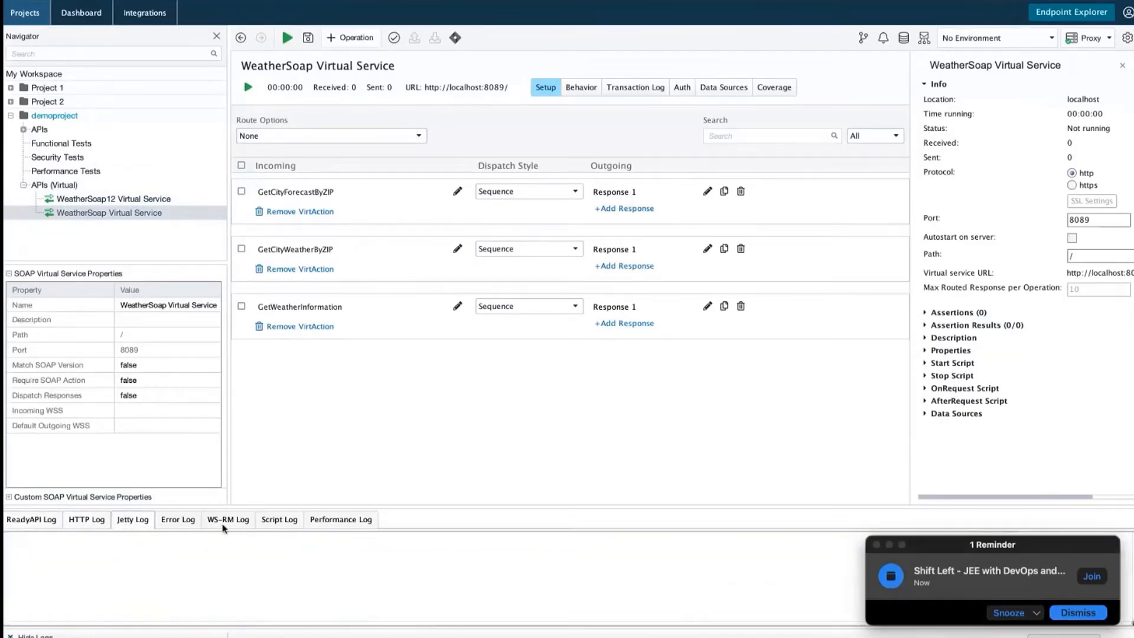
pyautogui.click(176, 422)
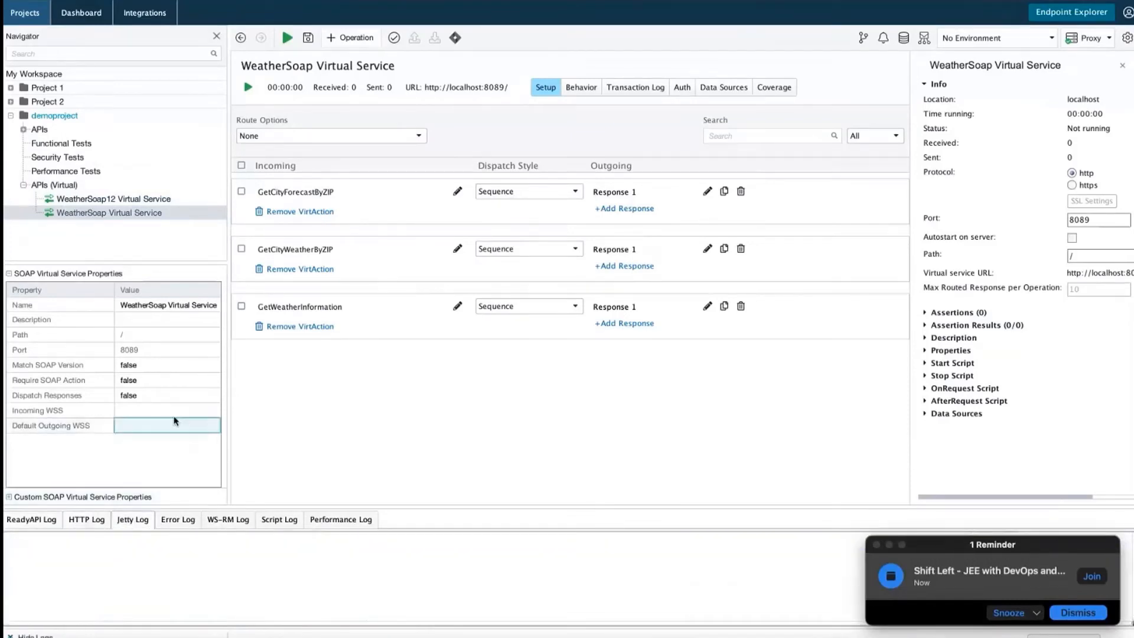
pyautogui.click(169, 450)
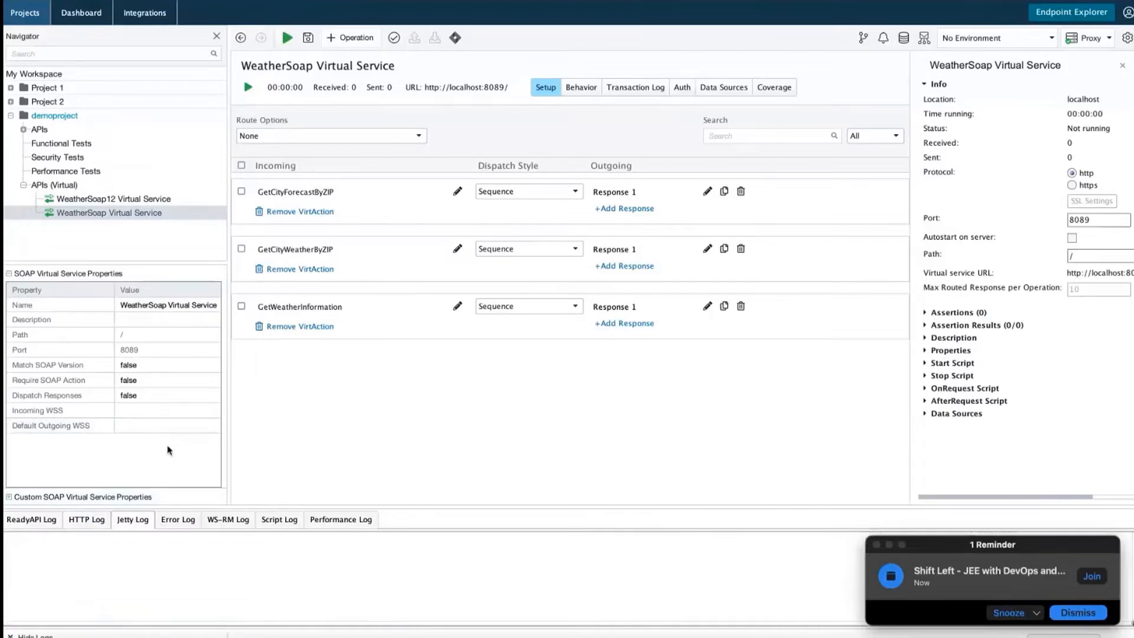
# Compare the 8088 and 8089 services, then start WeatherSoap12 Virtual Service
pyautogui.click(104, 200)
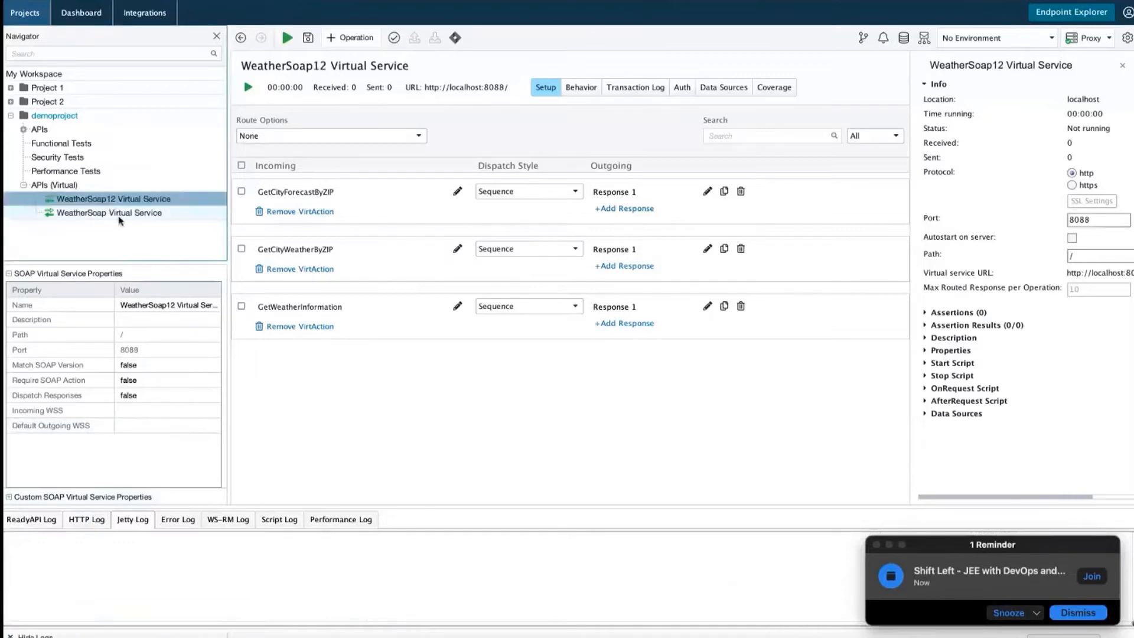
pyautogui.click(119, 215)
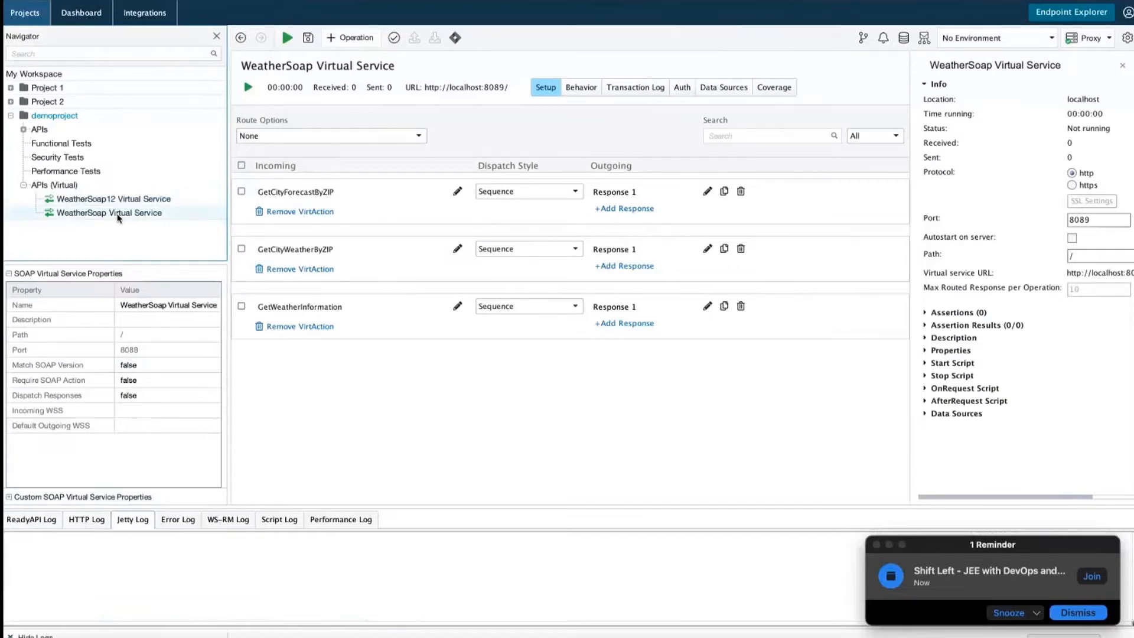
pyautogui.click(131, 202)
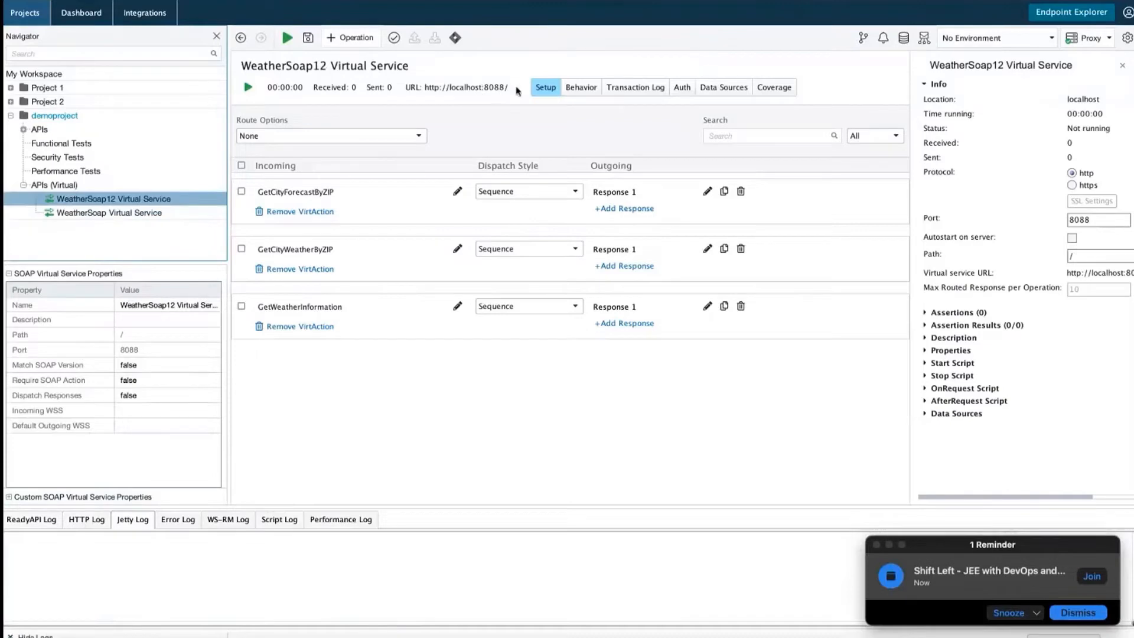
pyautogui.click(158, 216)
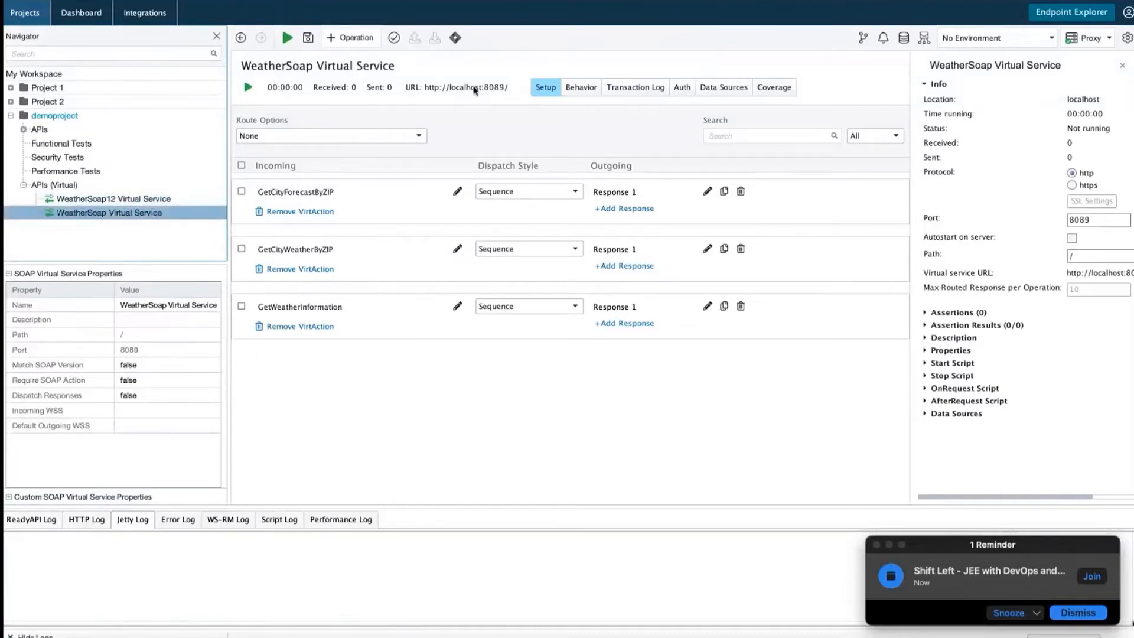
pyautogui.click(163, 202)
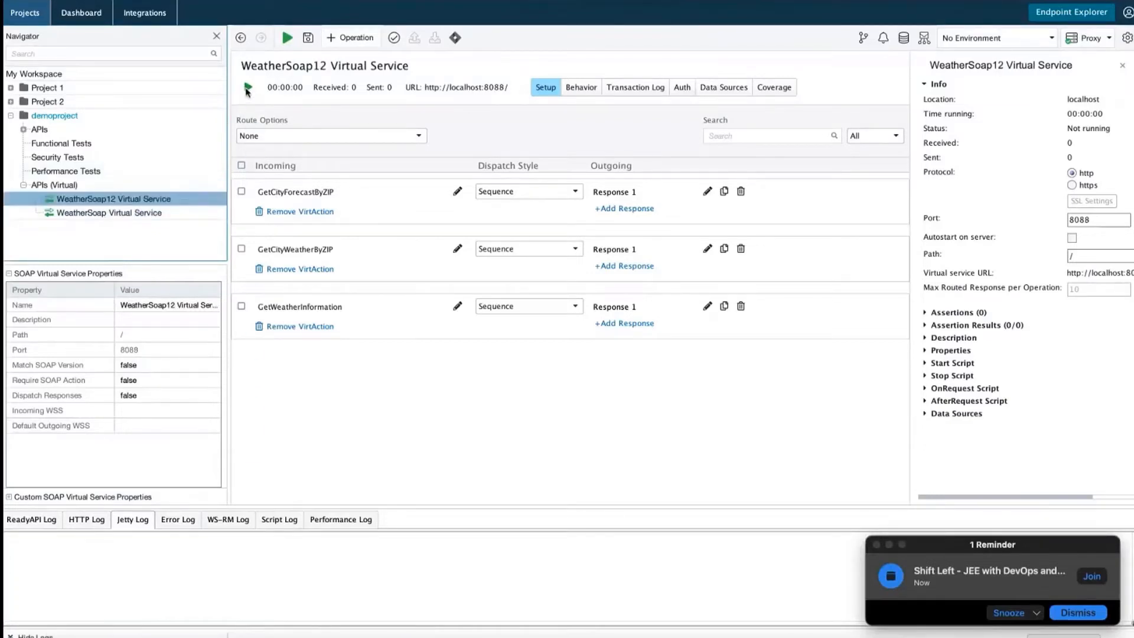
pyautogui.click(247, 88)
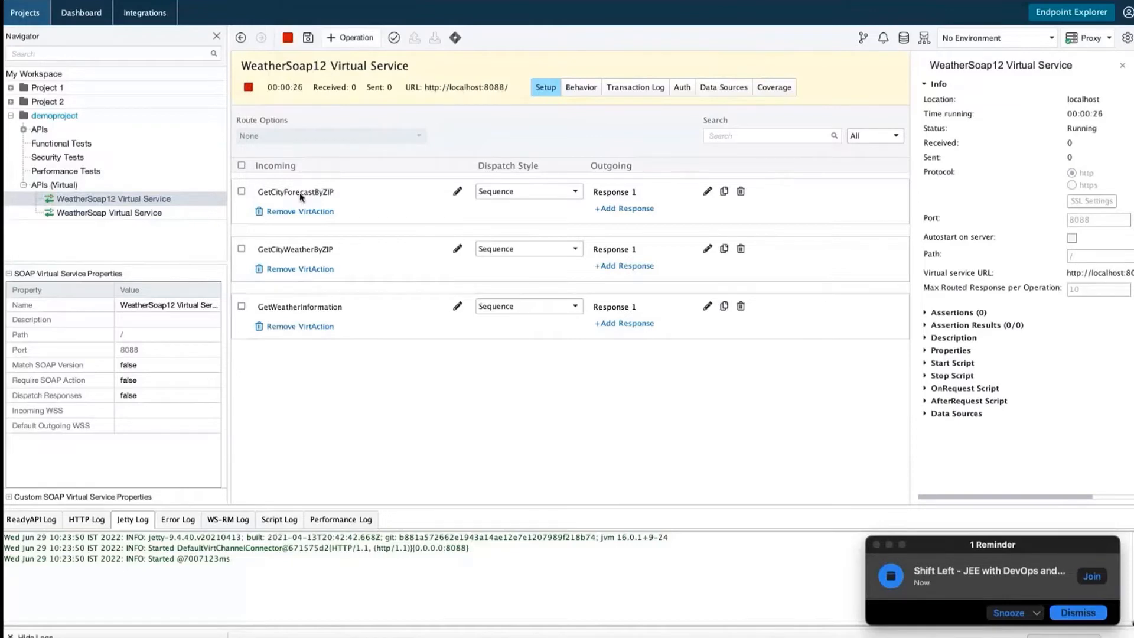
# Review the GetCityWeatherByZIP and GetWeatherInformation operation details, then return to Eclipse
pyautogui.click(309, 255)
pyautogui.click(316, 308)
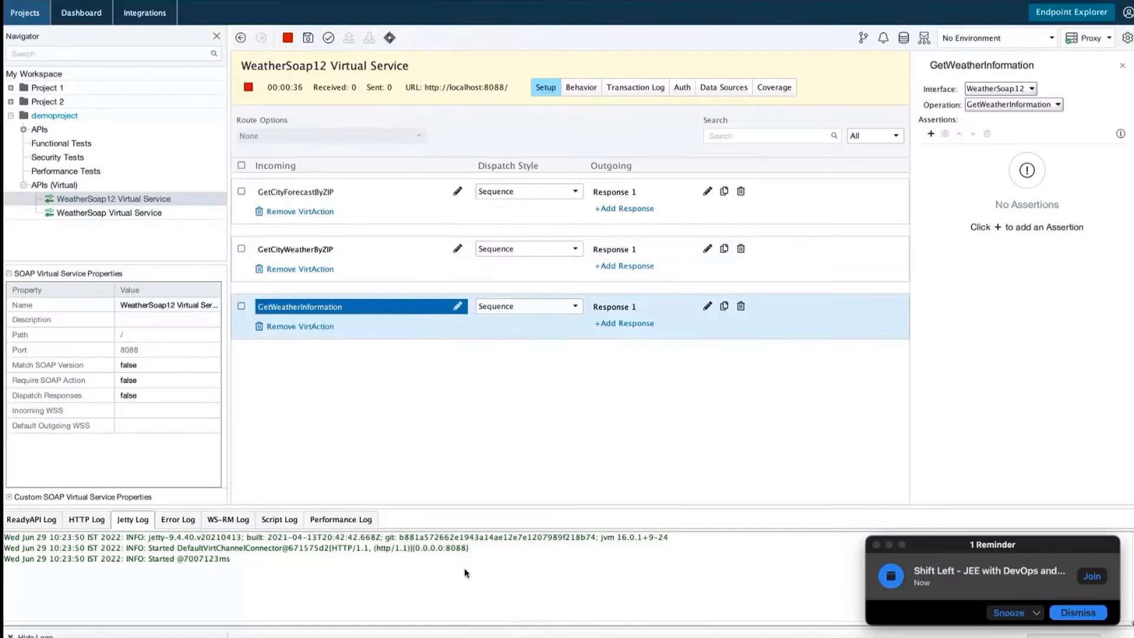
pyautogui.click(482, 635)
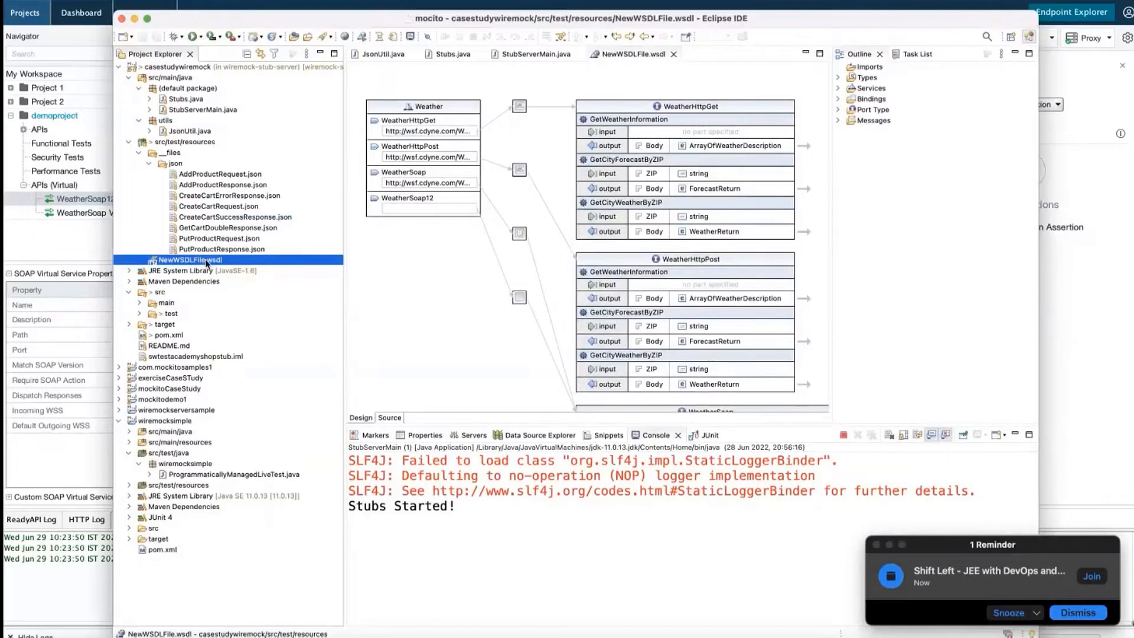
# Terminate Eclipse's stub server, remove the terminated launch, and return to ReadyAPI
pyautogui.click(843, 435)
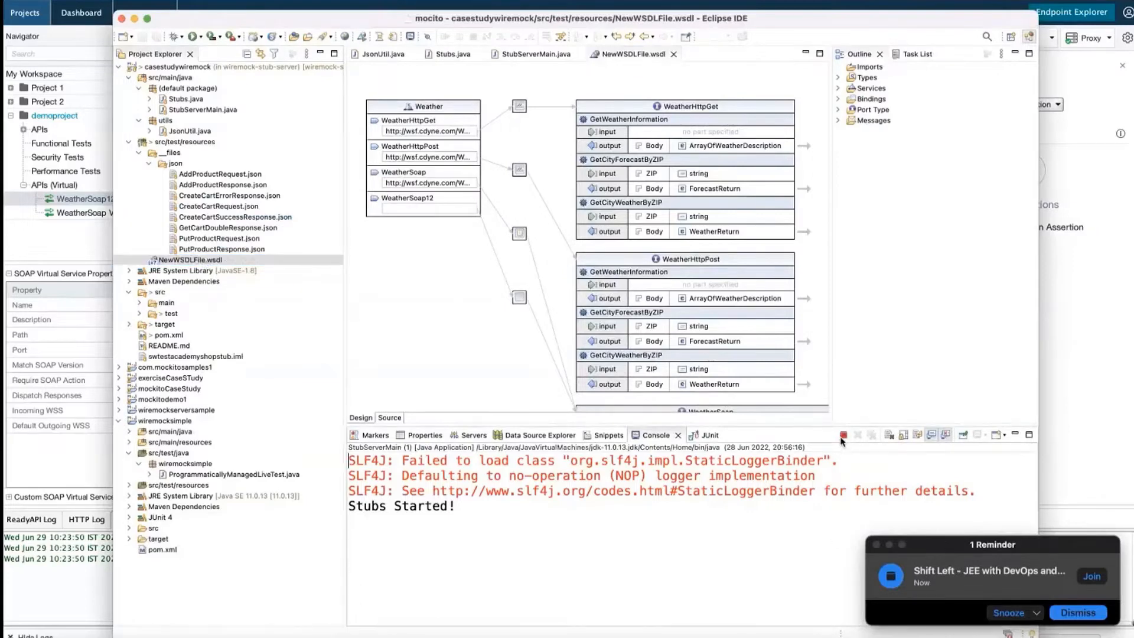
pyautogui.click(872, 435)
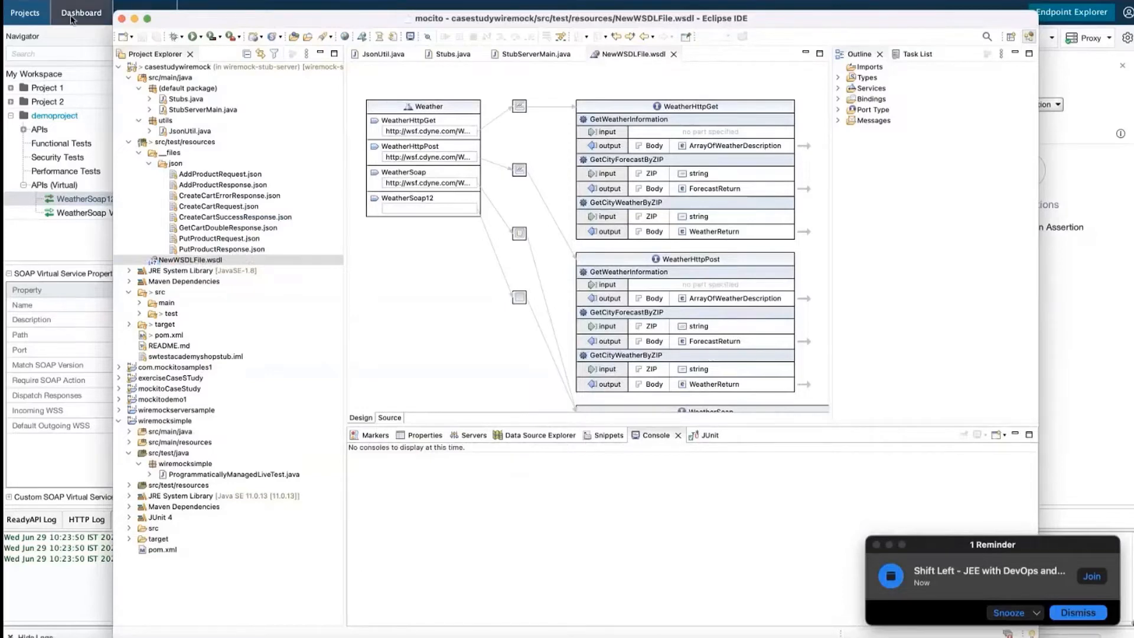
pyautogui.click(63, 53)
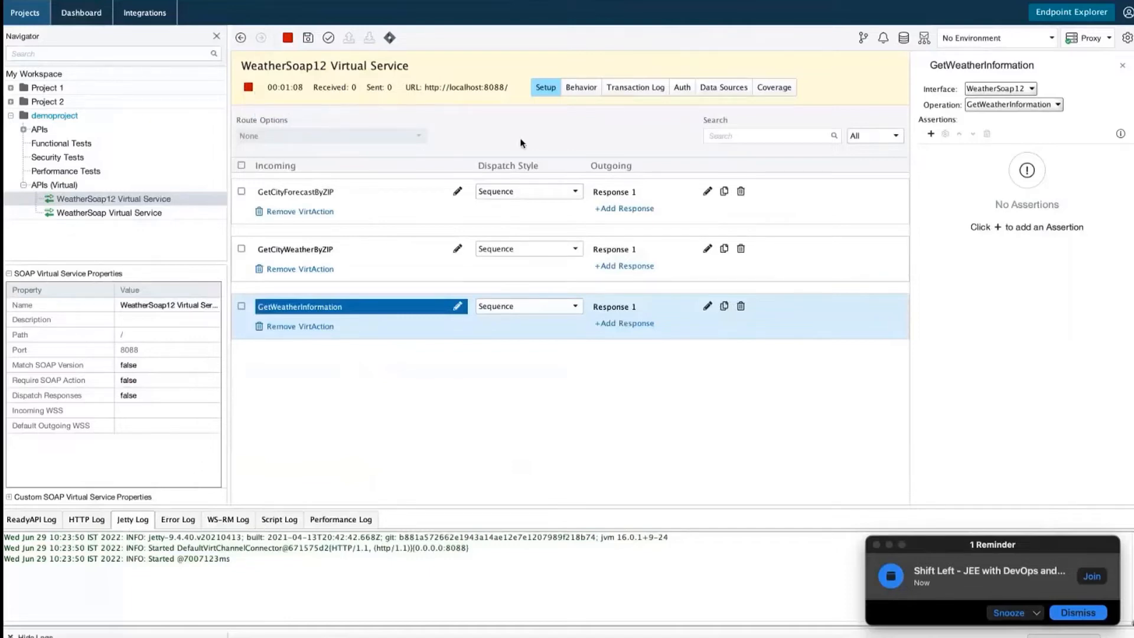
pyautogui.click(612, 90)
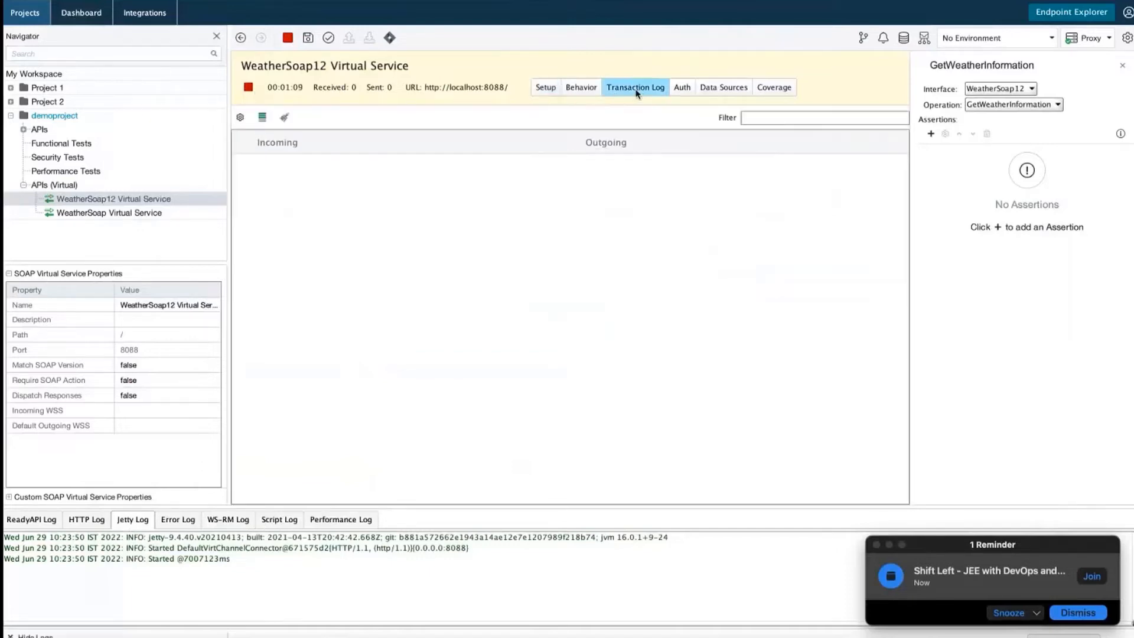
pyautogui.click(576, 92)
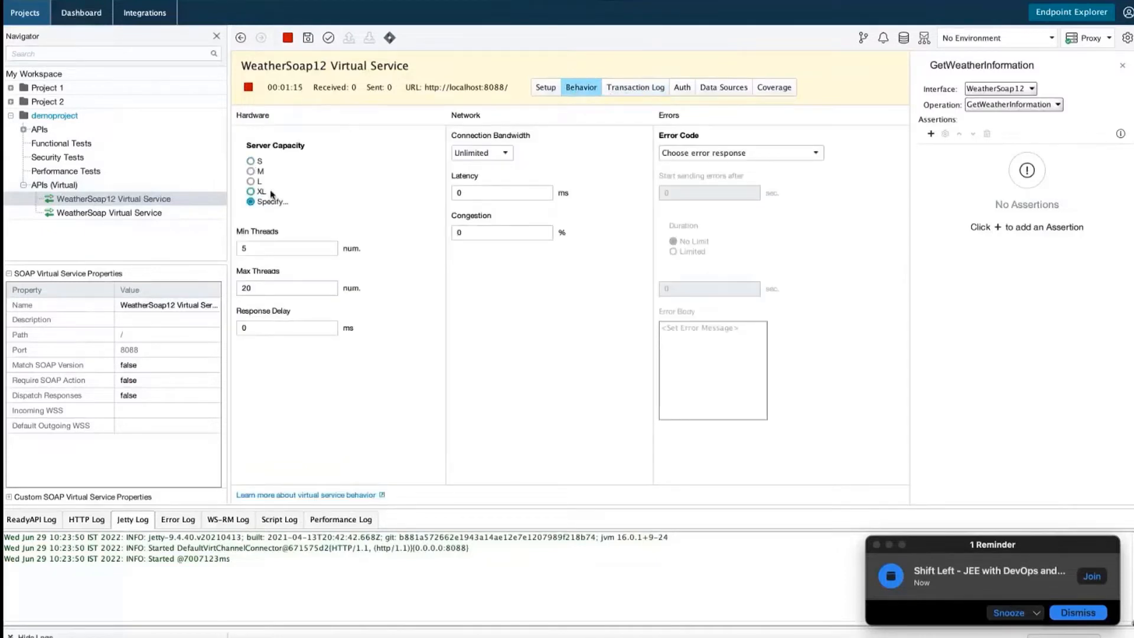
pyautogui.click(681, 87)
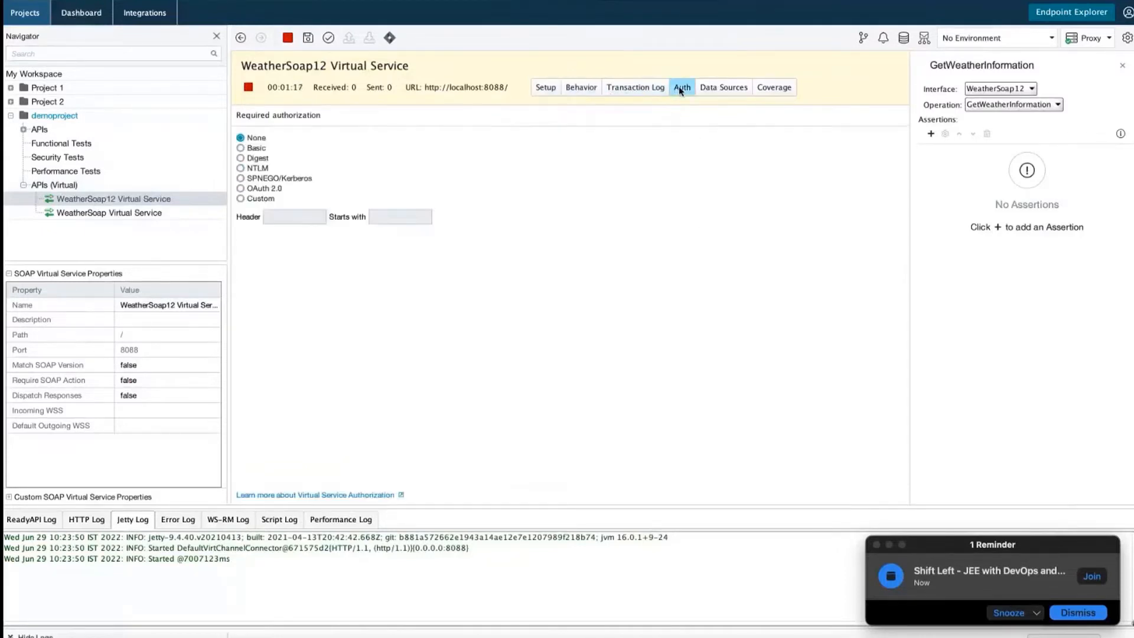
pyautogui.click(721, 90)
pyautogui.click(767, 93)
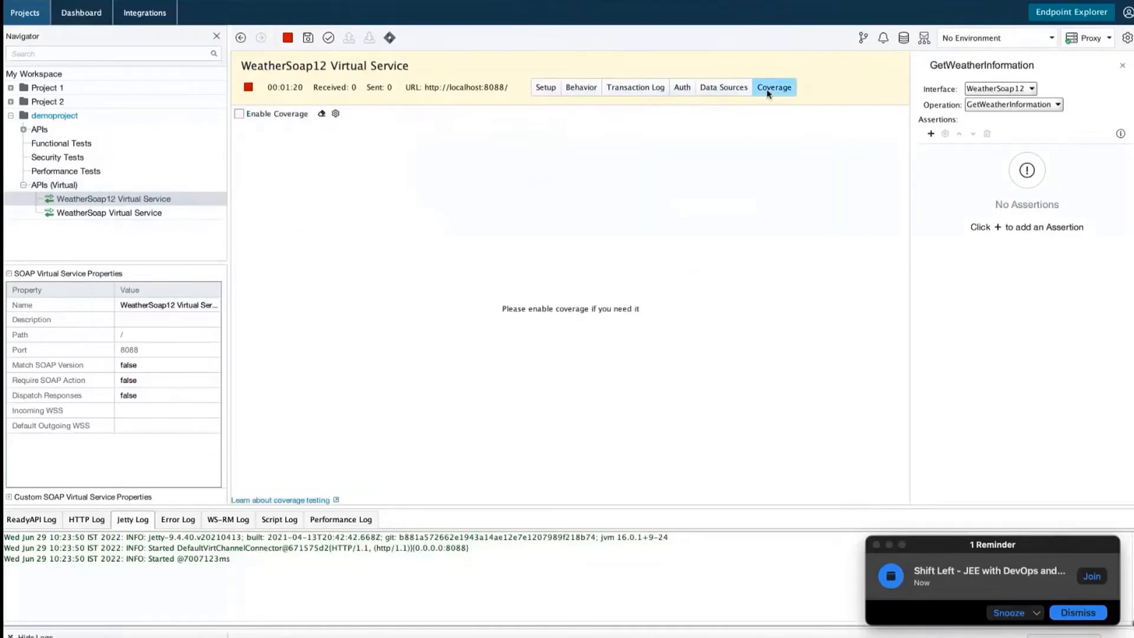
pyautogui.click(546, 92)
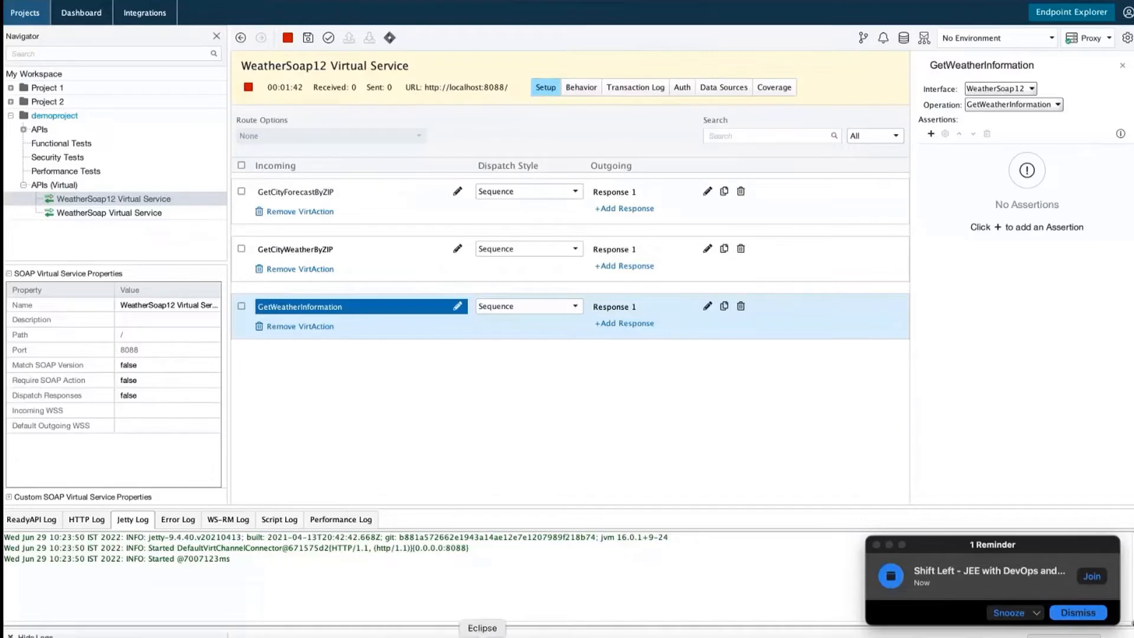
# Generate a Web Service Client proxy from NewWSDLFile.wsdl using the wizard's default settings
pyautogui.click(483, 636)
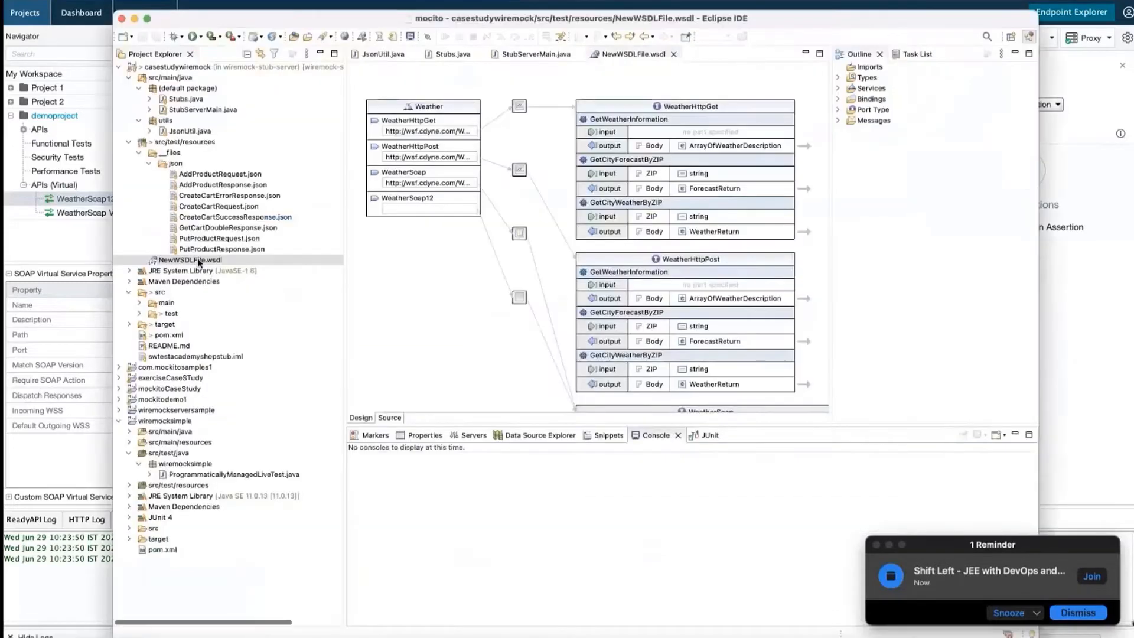
pyautogui.rightClick(199, 263)
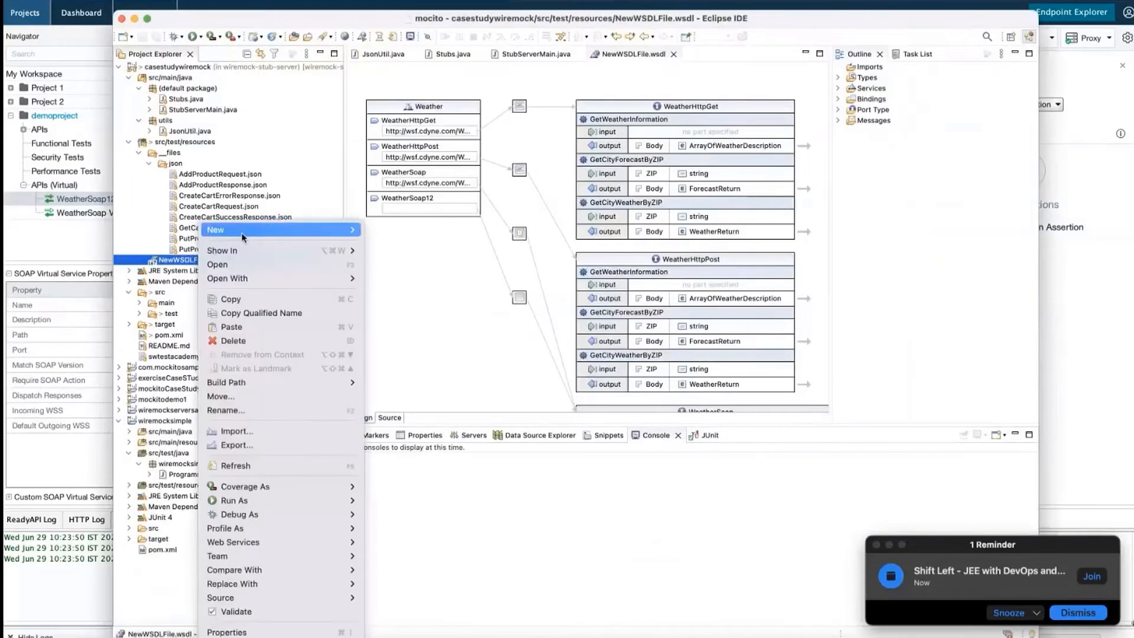
pyautogui.moveTo(244, 235)
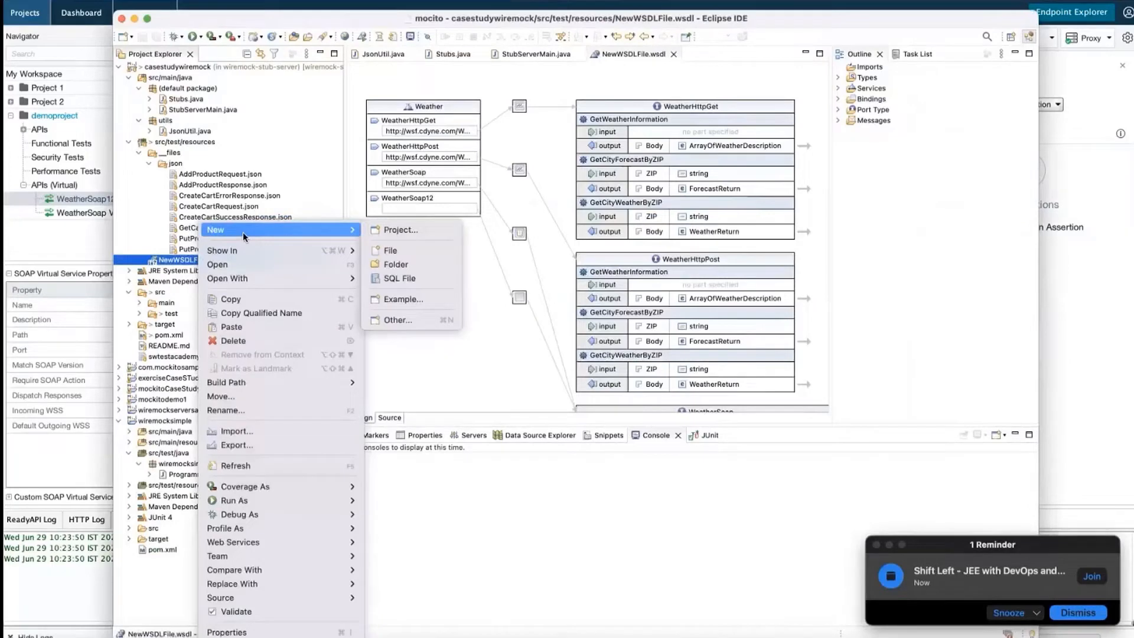
pyautogui.click(407, 320)
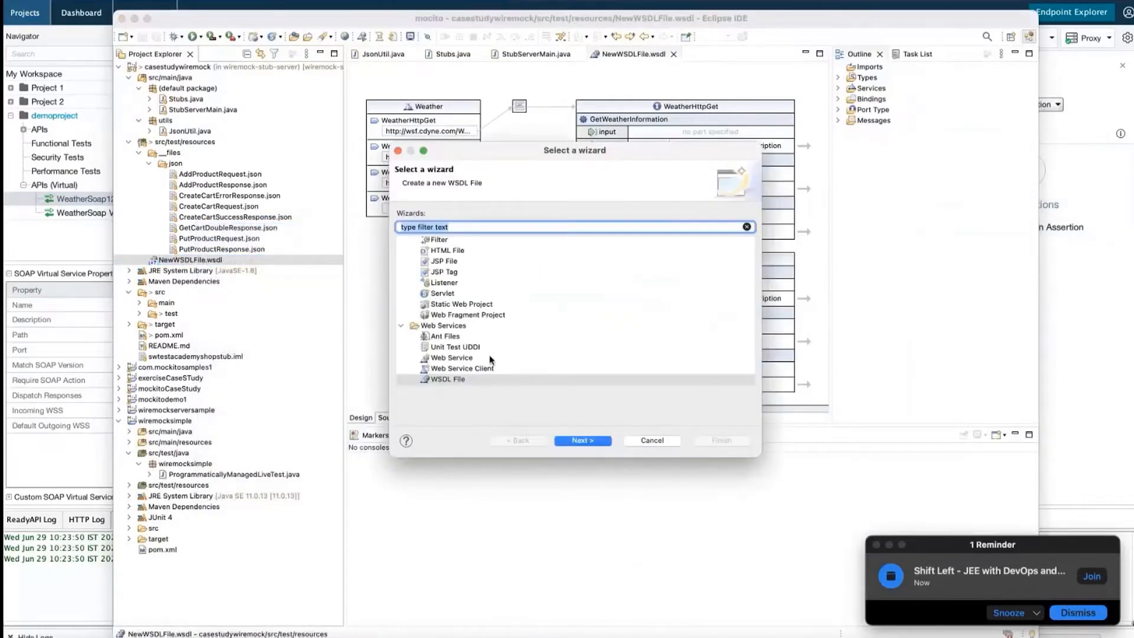
pyautogui.click(474, 368)
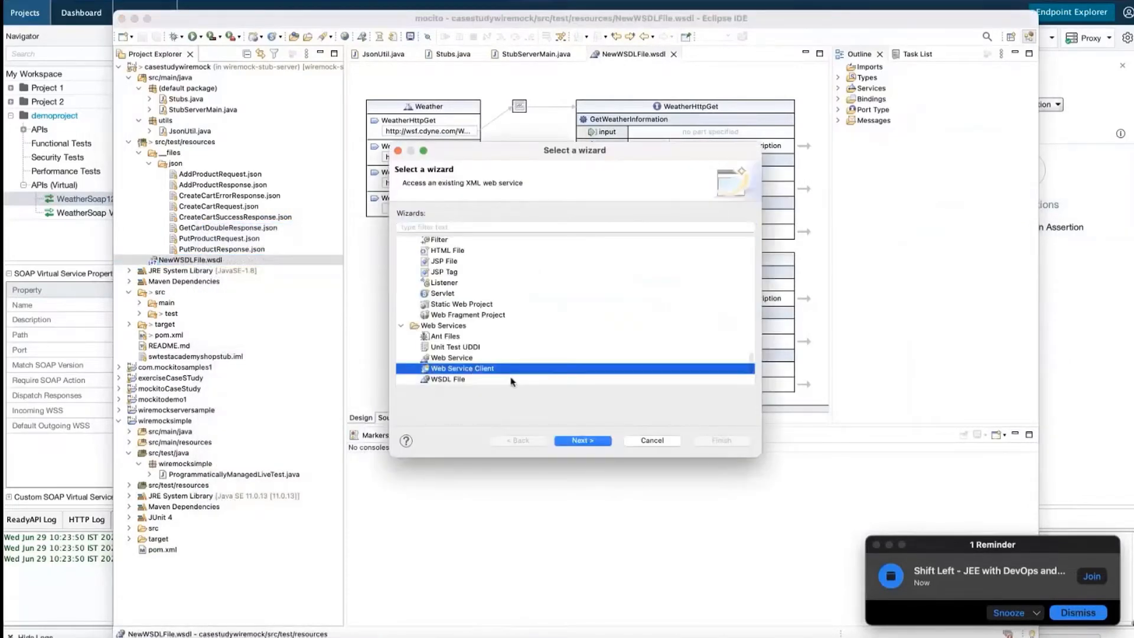
pyautogui.click(583, 441)
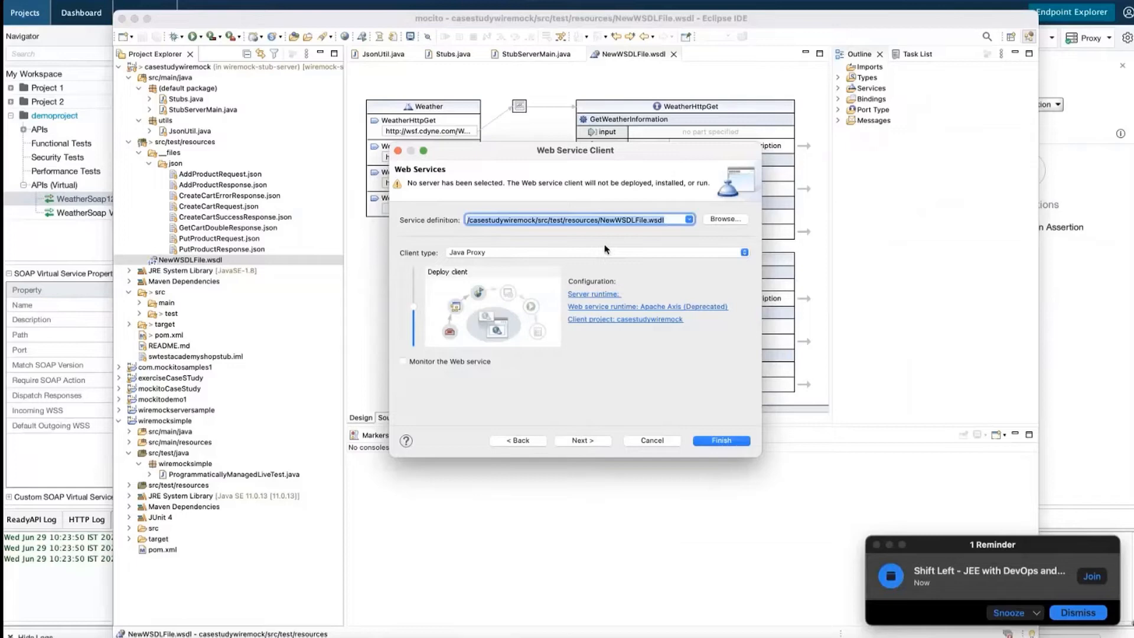
pyautogui.click(579, 440)
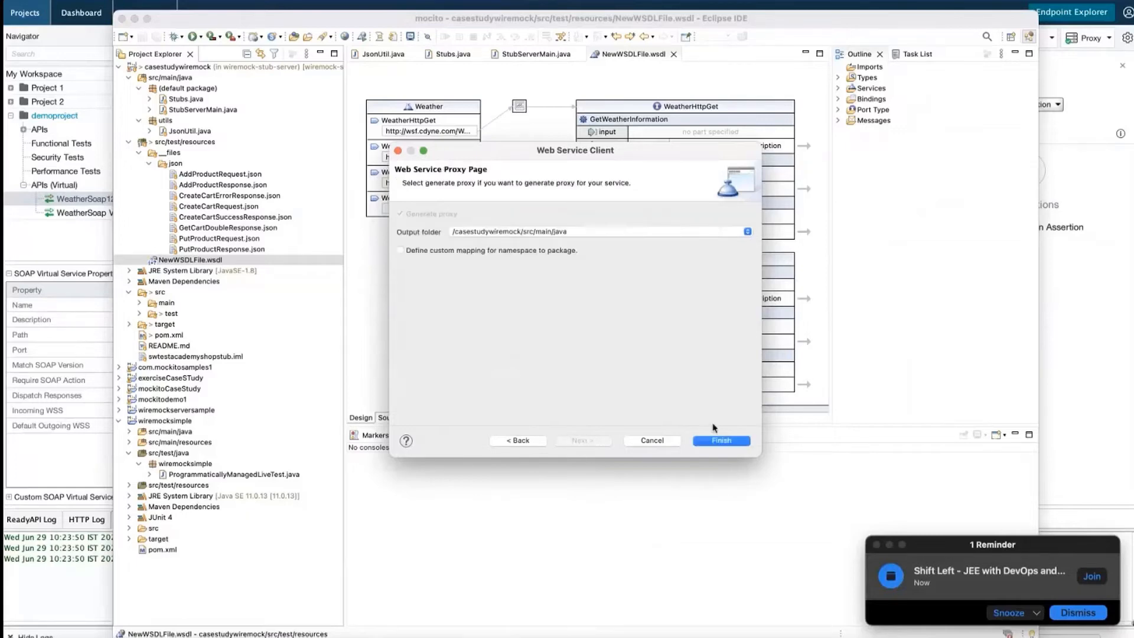
pyautogui.click(732, 442)
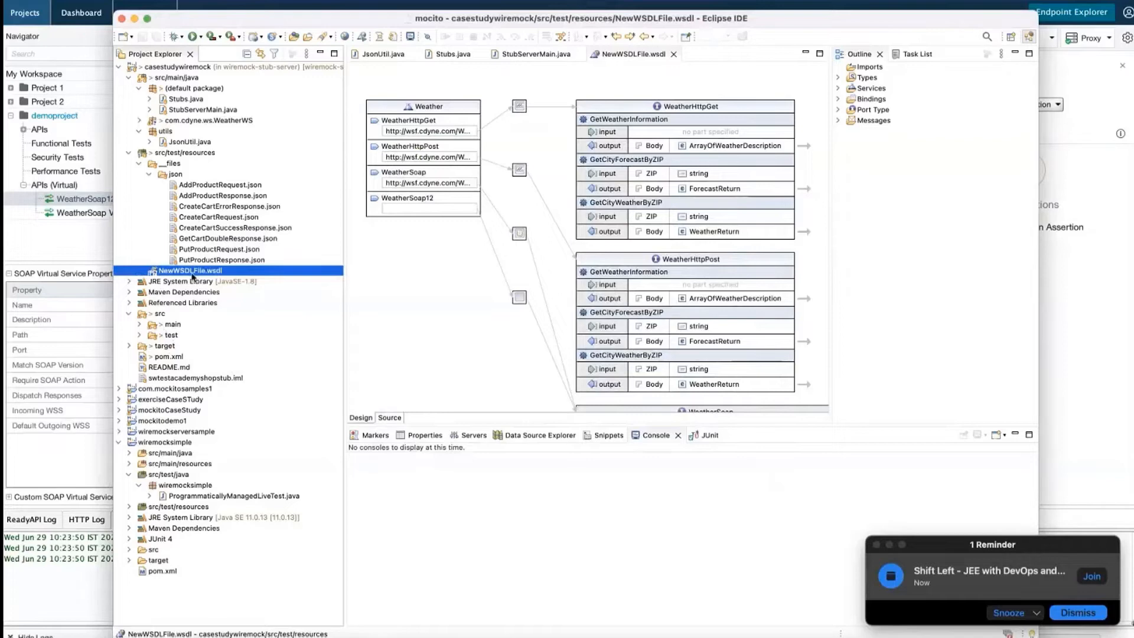
# Expand target, generated-sources and com.cdyne.ws.WeatherWS to show the Forecast, ForecastReturn and POP classes
pyautogui.click(130, 346)
pyautogui.click(139, 357)
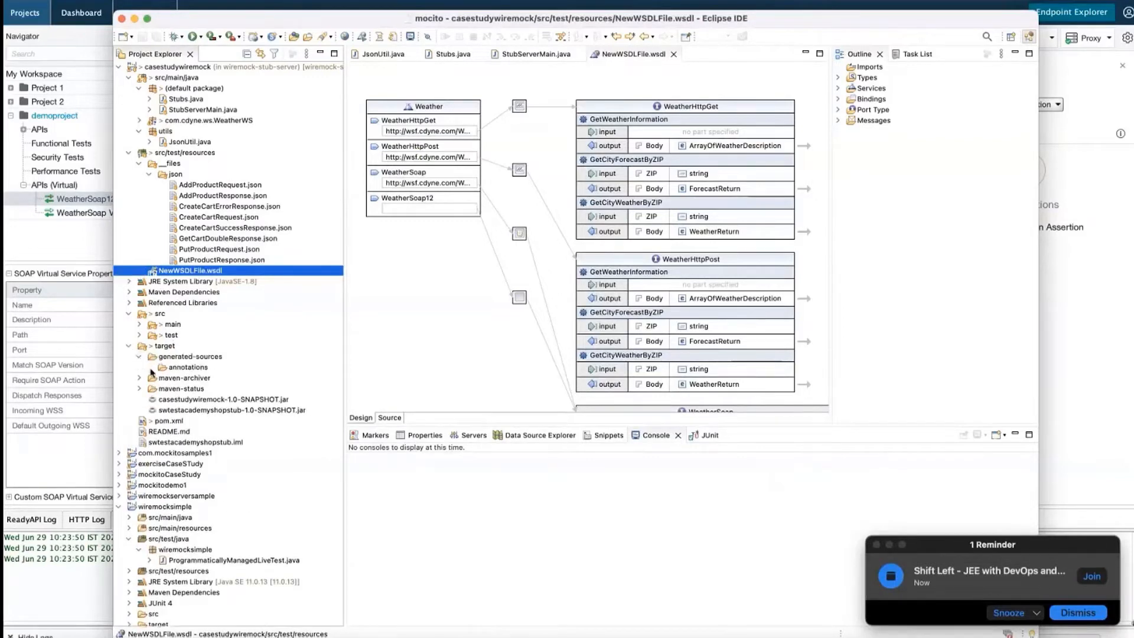
pyautogui.click(130, 283)
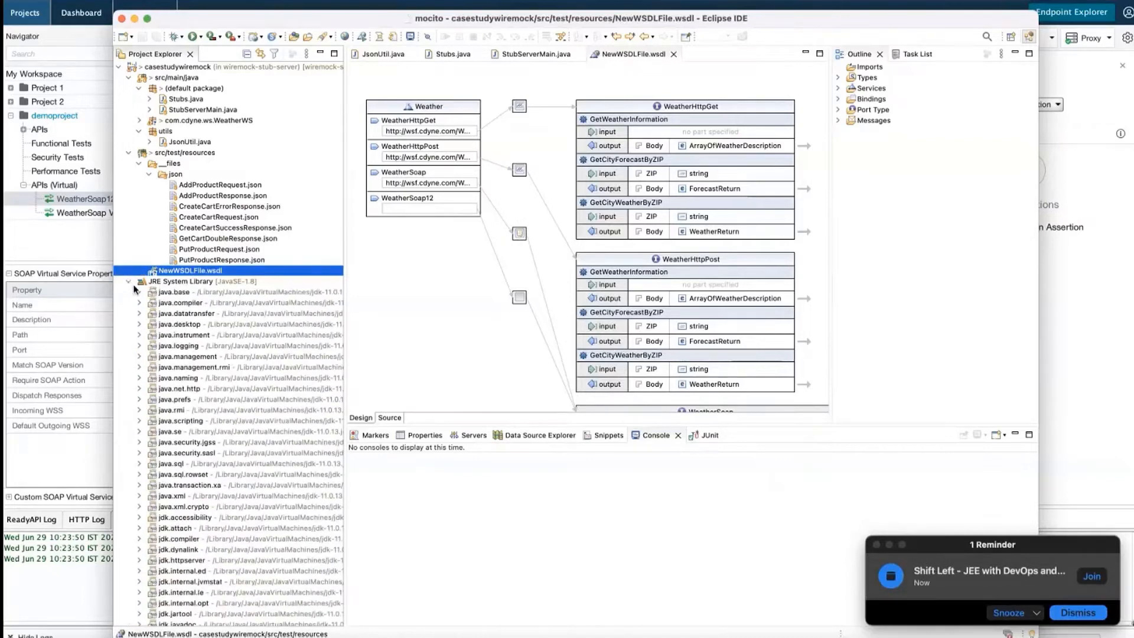
pyautogui.click(130, 282)
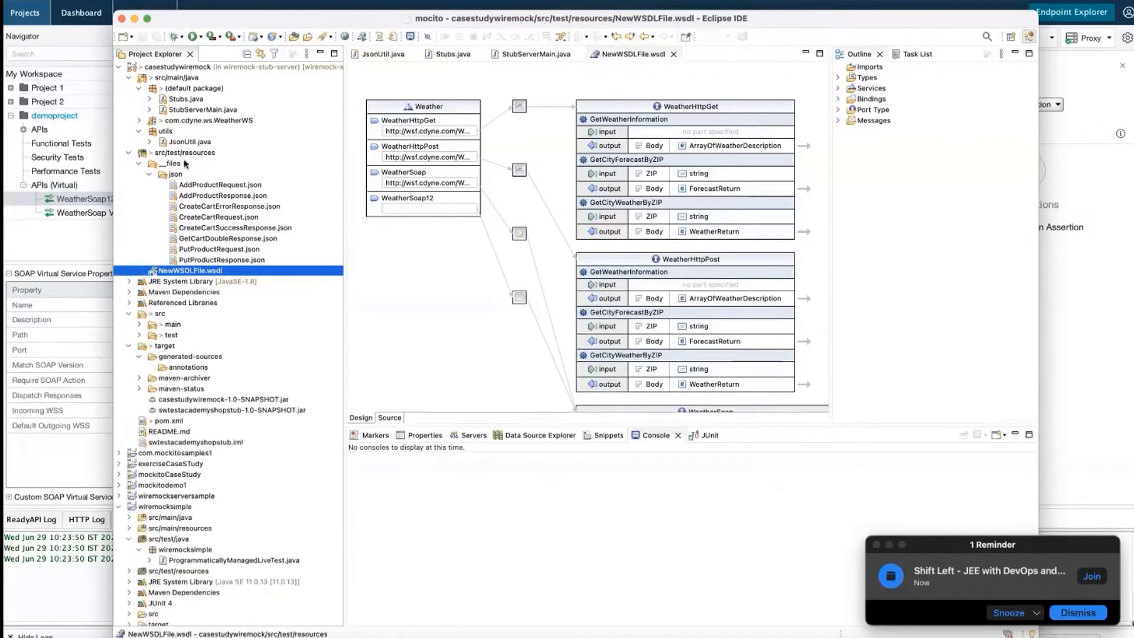
pyautogui.click(140, 120)
pyautogui.click(150, 131)
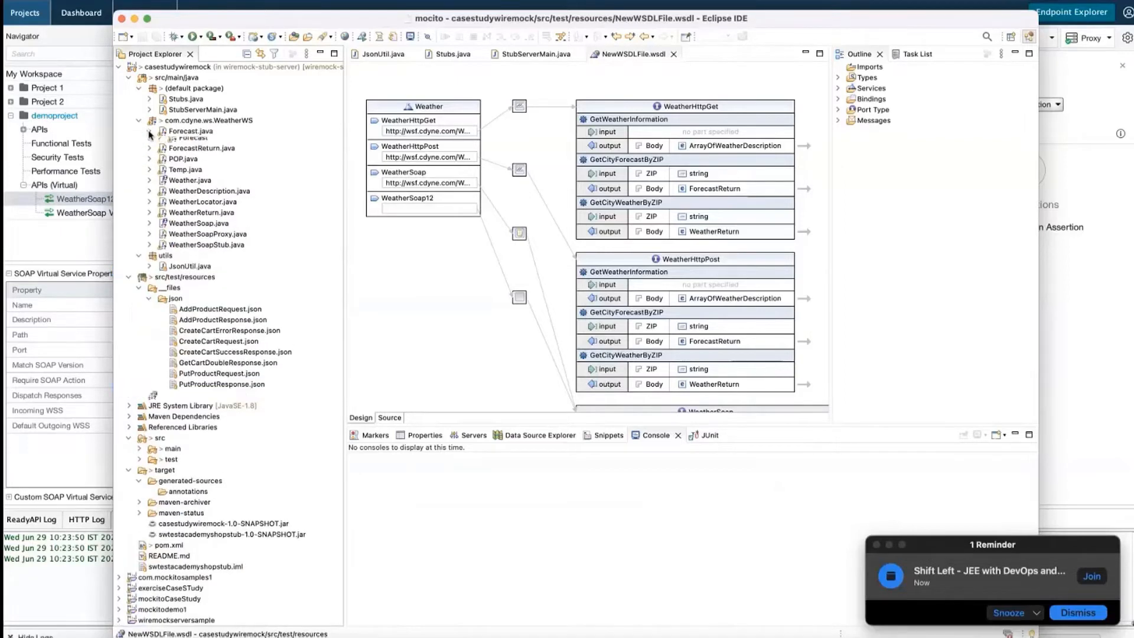
pyautogui.click(149, 152)
pyautogui.click(150, 174)
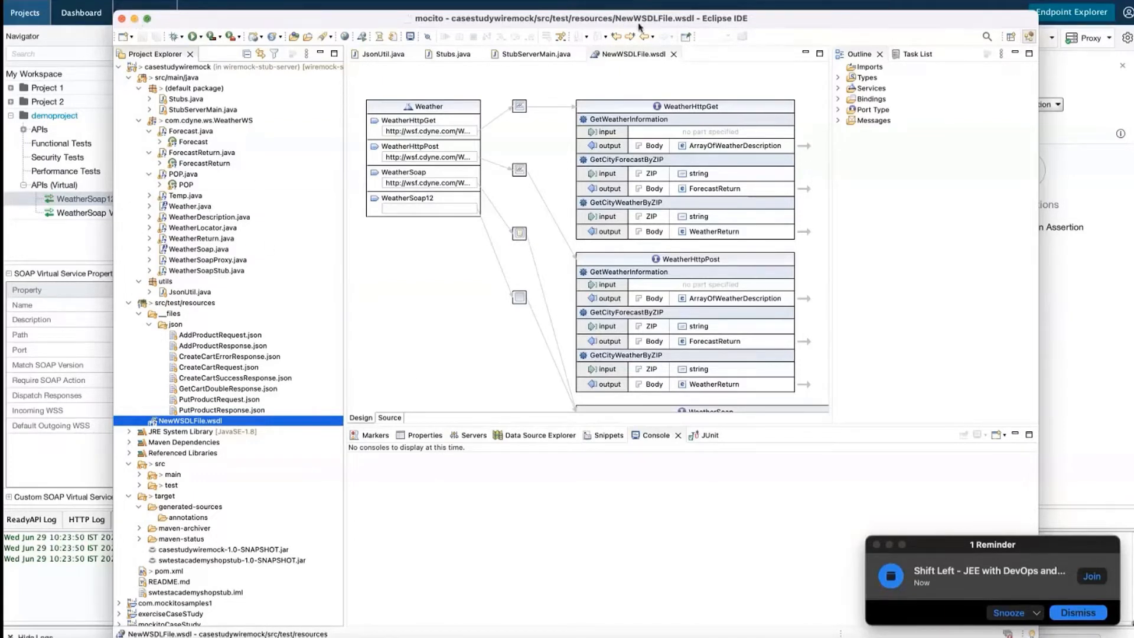
# Stop the WeatherSoap12 virtual service and show the local virtual services overview
pyautogui.click(135, 20)
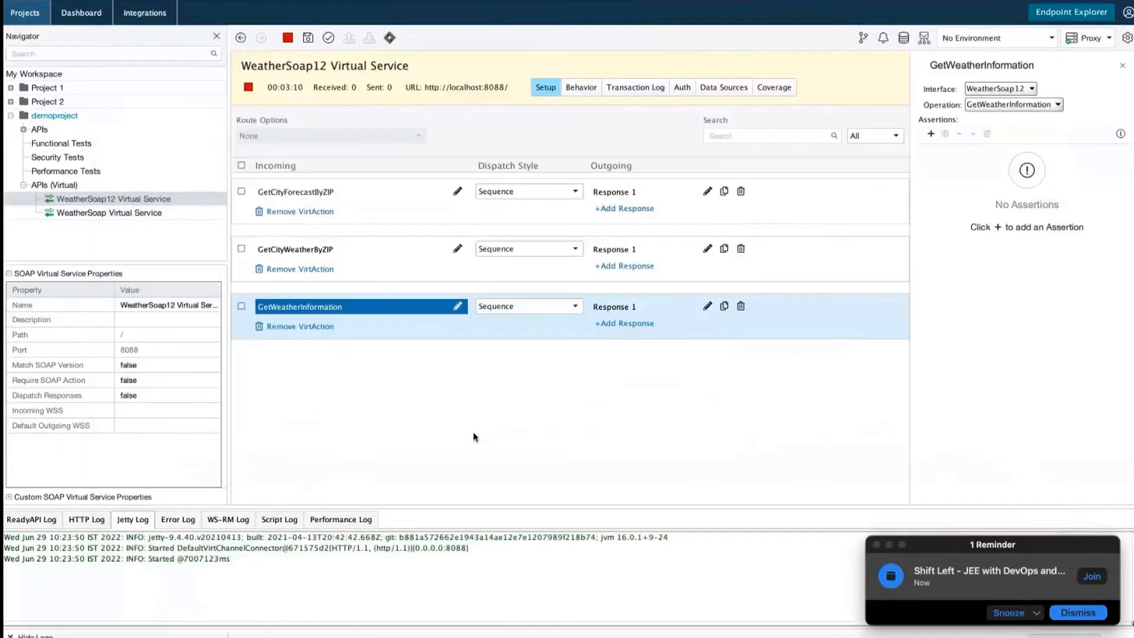
pyautogui.click(249, 87)
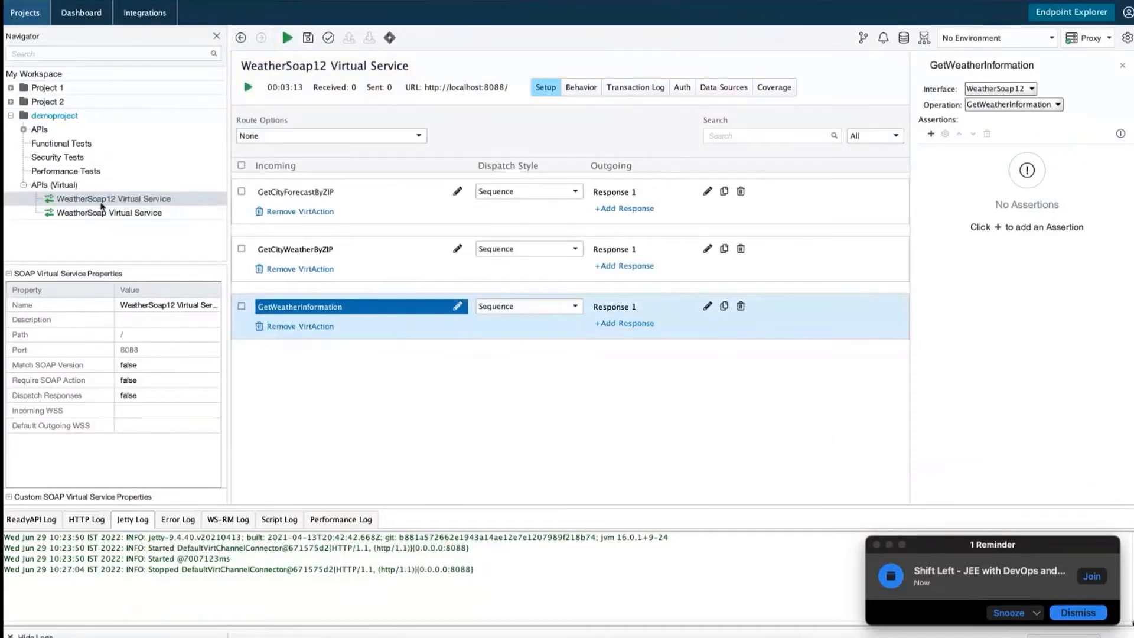
pyautogui.click(65, 186)
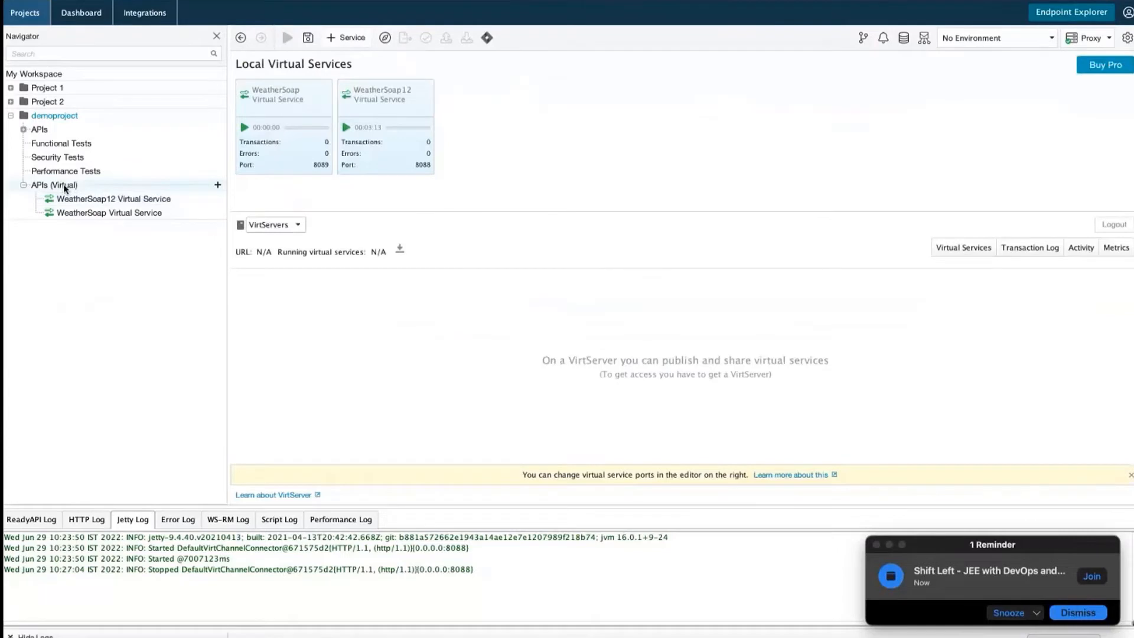
# Start a new virtual service for demoproject with WADL as the definition source
pyautogui.rightClick(65, 188)
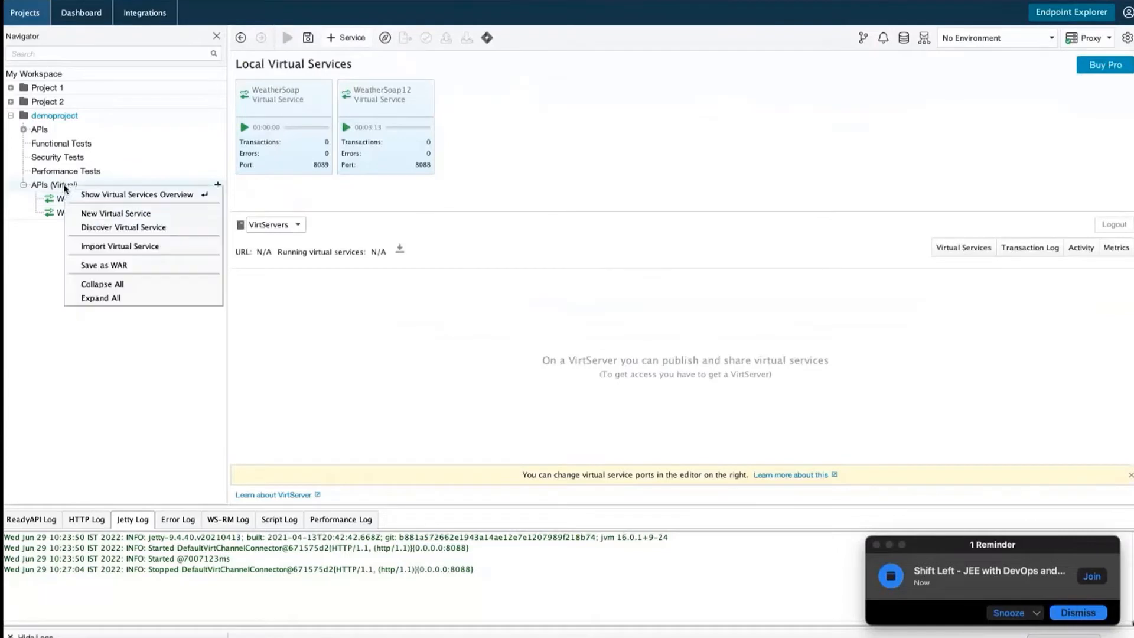
pyautogui.click(107, 215)
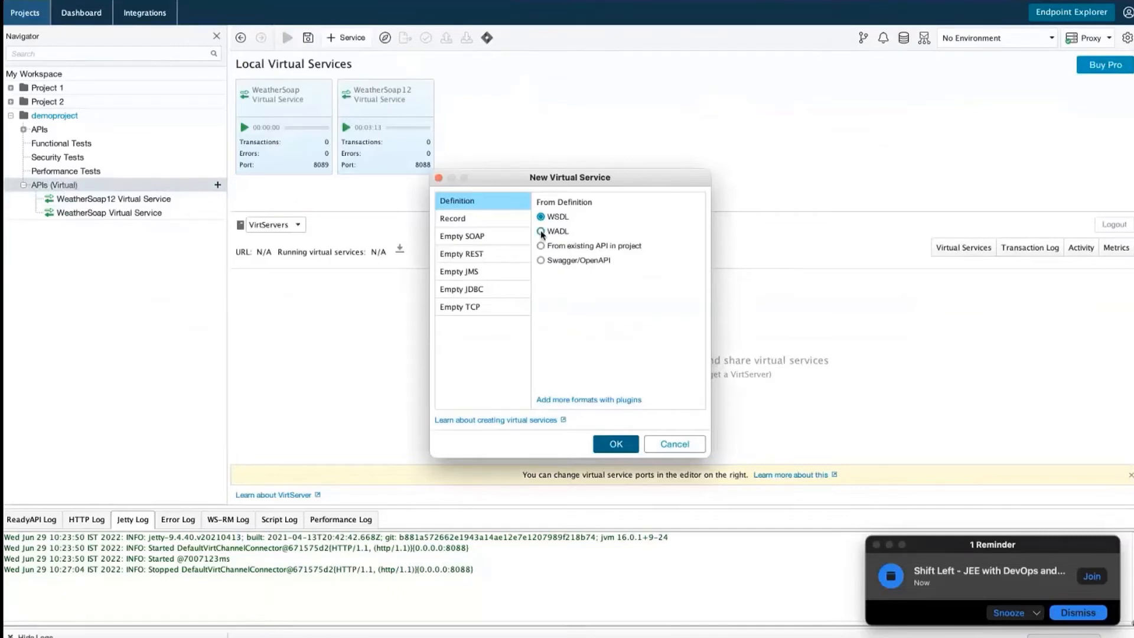
pyautogui.click(541, 262)
pyautogui.click(541, 232)
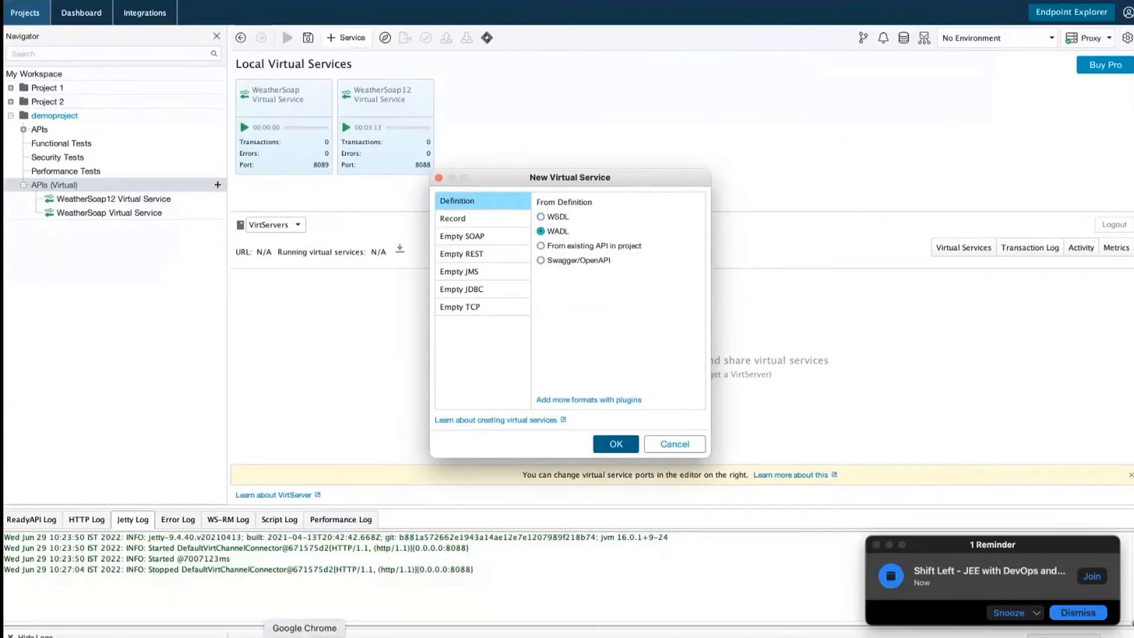
# Search Google for 'wadl sample file' in Chrome
pyautogui.click(305, 635)
pyautogui.write('goo')
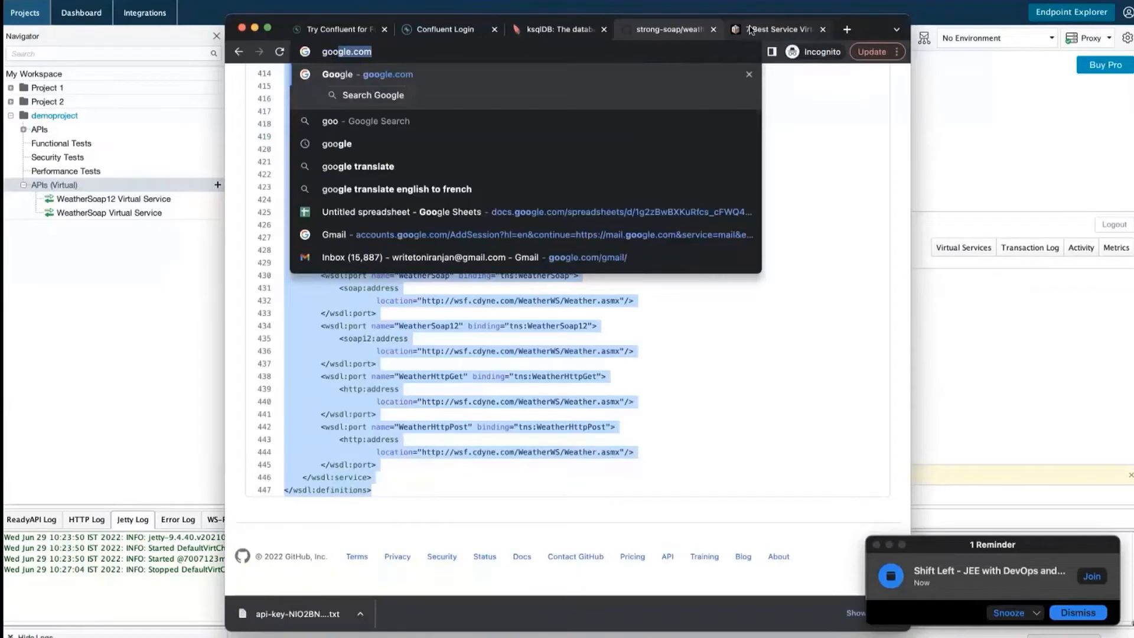
pyautogui.press('Return')
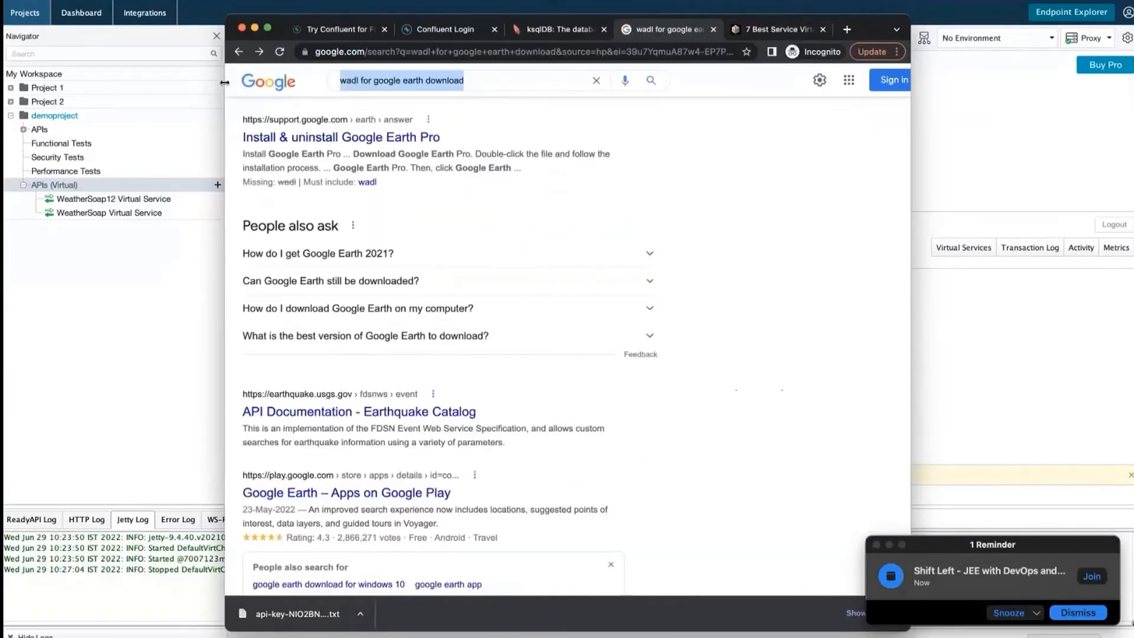
pyautogui.write('WAD')
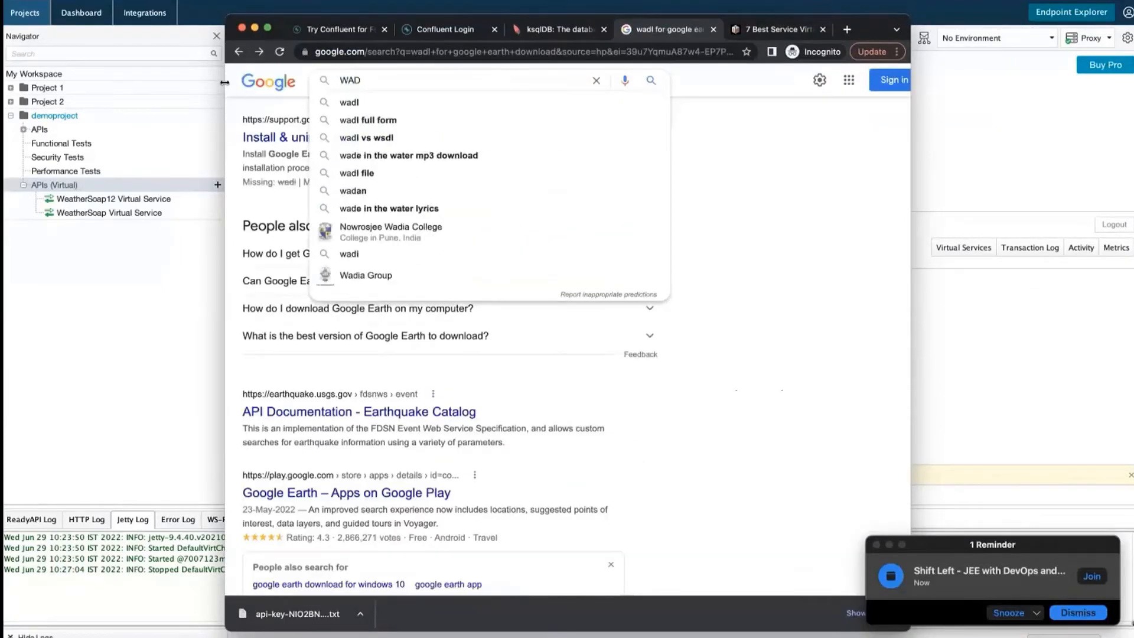
pyautogui.write('L sample')
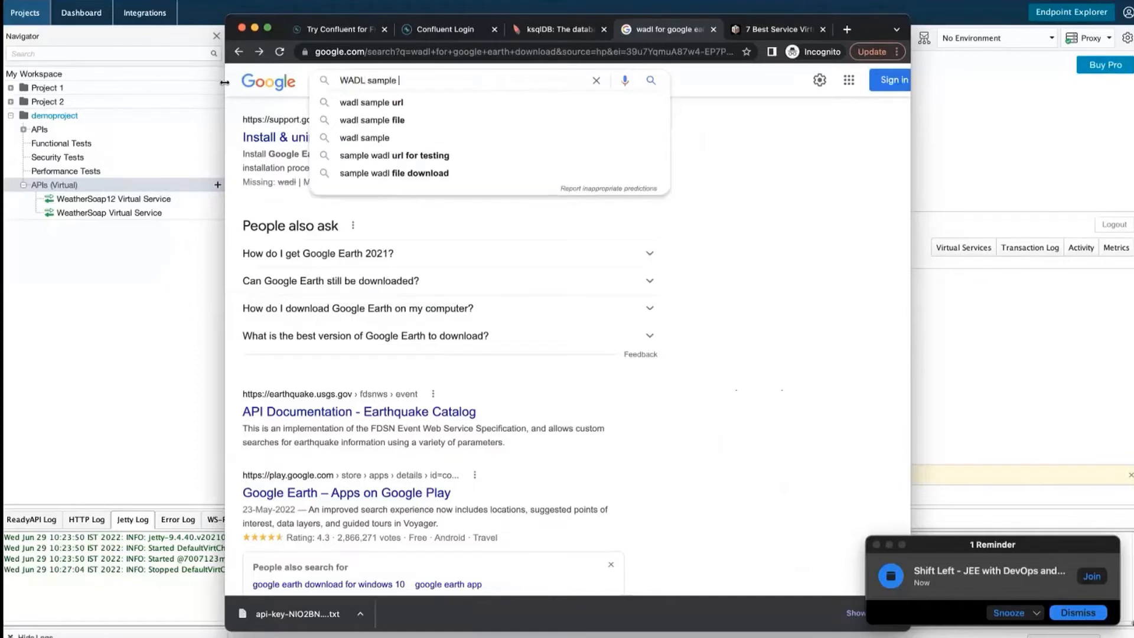
pyautogui.press('Down')
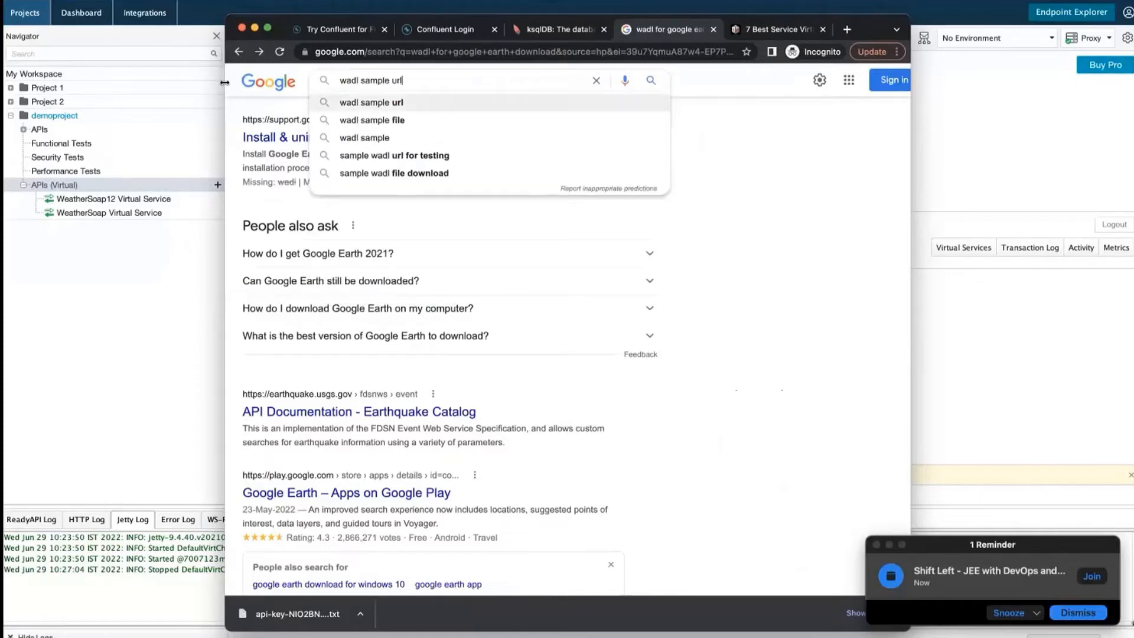
pyautogui.press('Down')
pyautogui.press('Return')
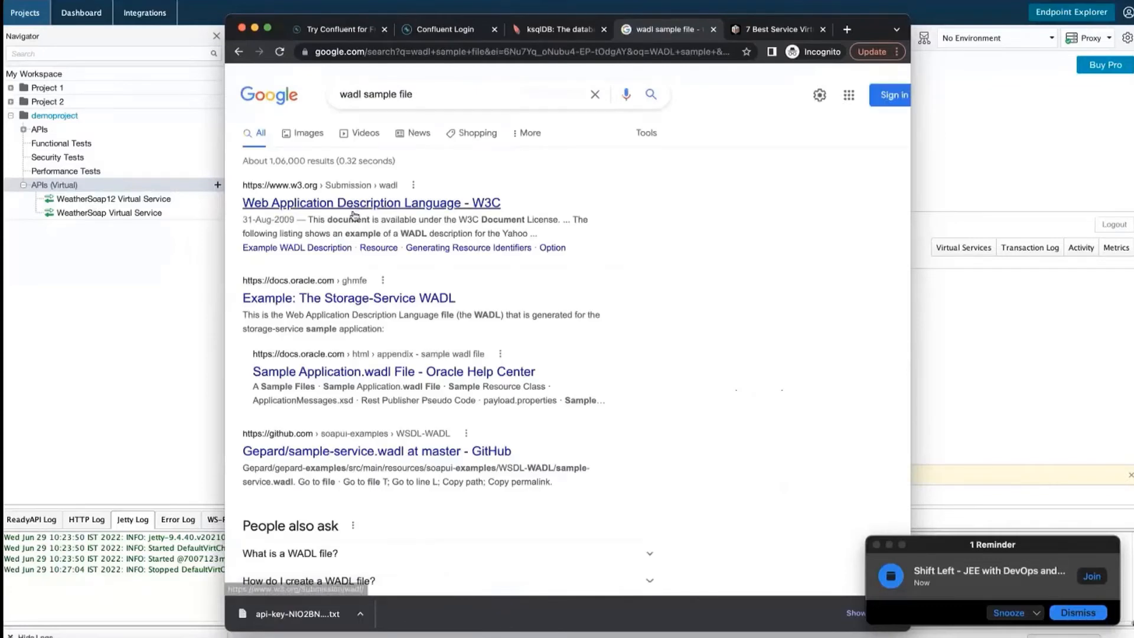
# Open Oracle's 'Example: The Storage-Service WADL' page and select its XML listing
pyautogui.click(353, 303)
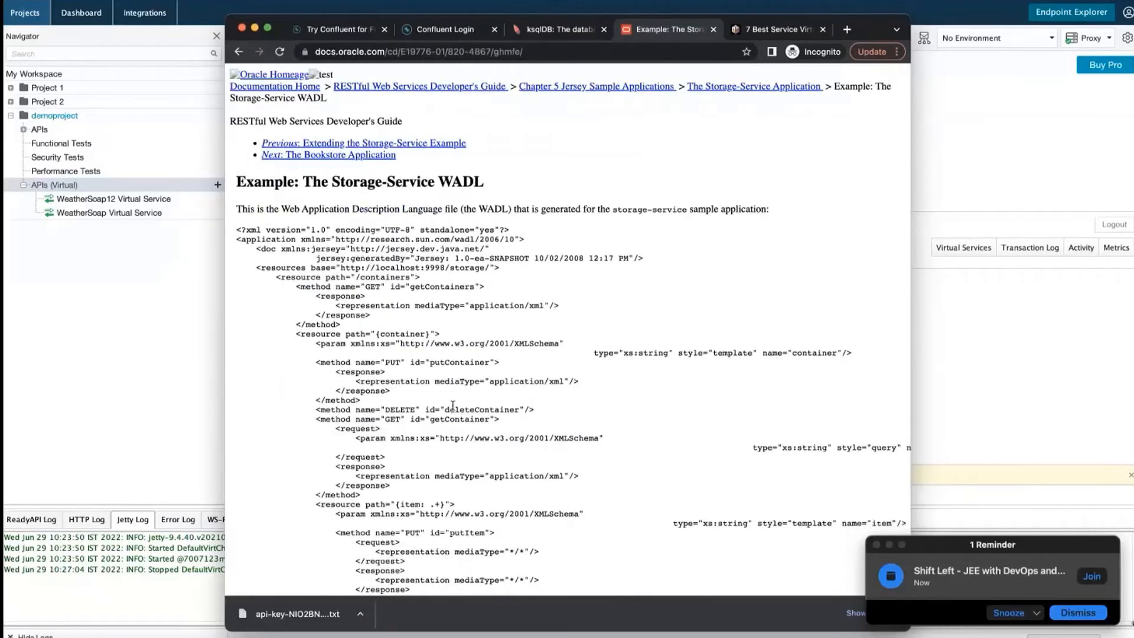
pyautogui.moveTo(282, 210); pyautogui.dragTo(448, 211)
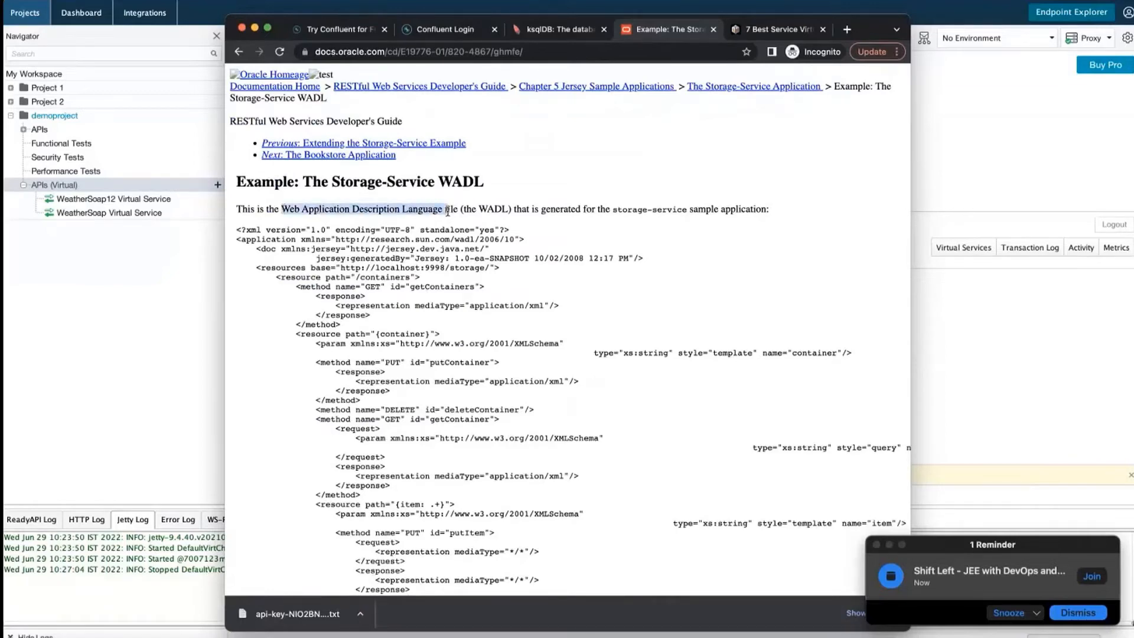
pyautogui.moveTo(256, 268); pyautogui.dragTo(495, 269)
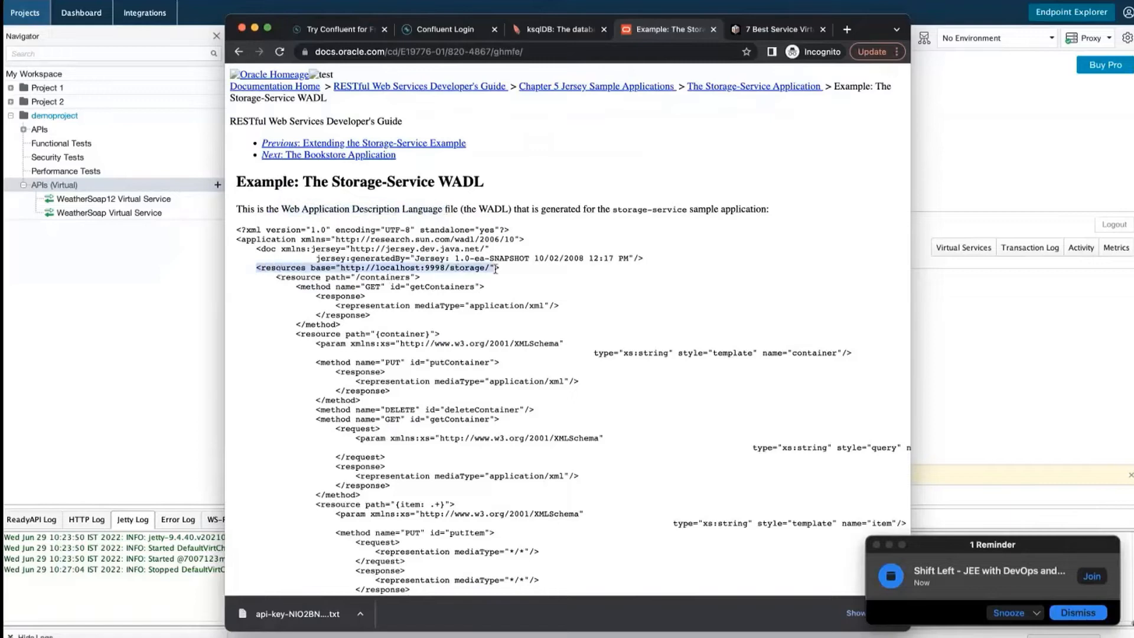
pyautogui.click(238, 232)
pyautogui.moveTo(239, 231); pyautogui.dragTo(514, 527)
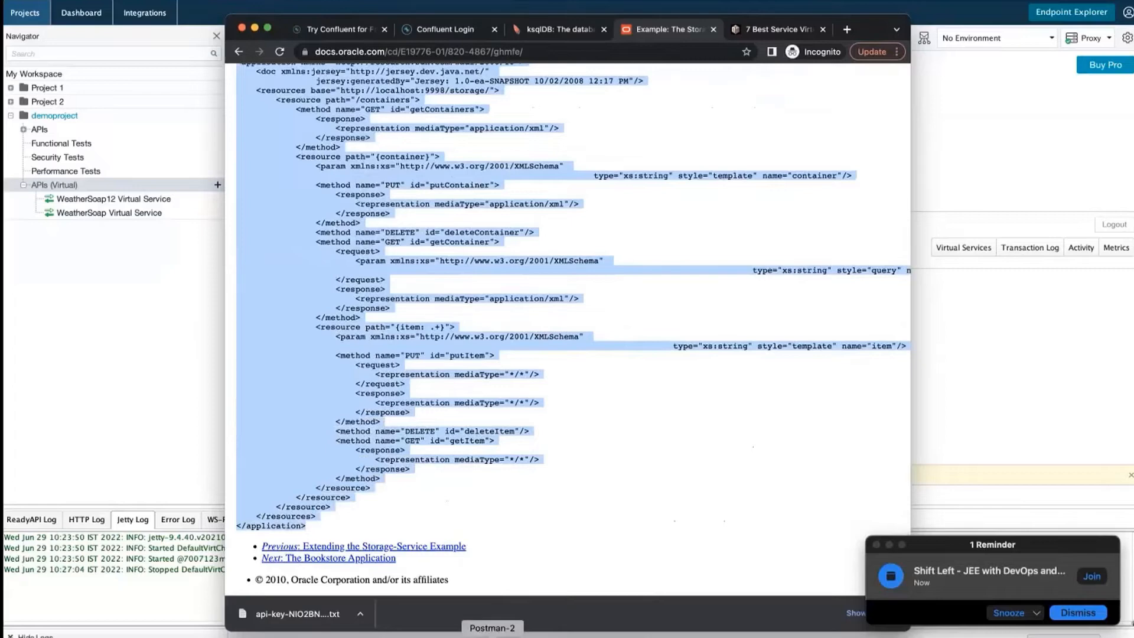
# Create a new file named sample.wadl in src/test/resources
pyautogui.click(492, 635)
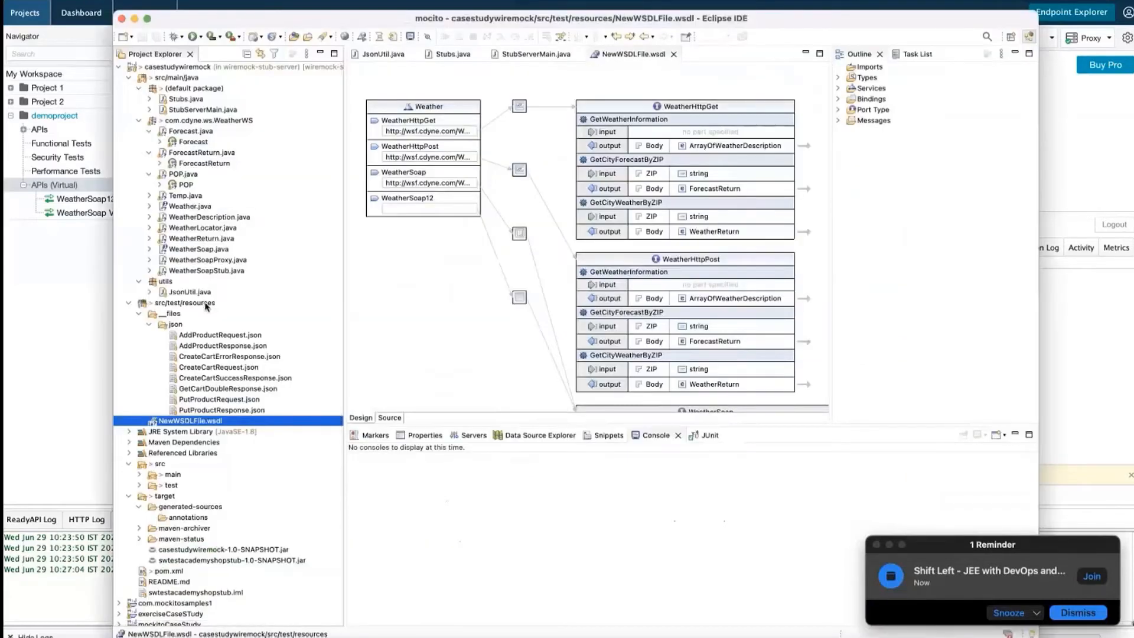
pyautogui.click(149, 324)
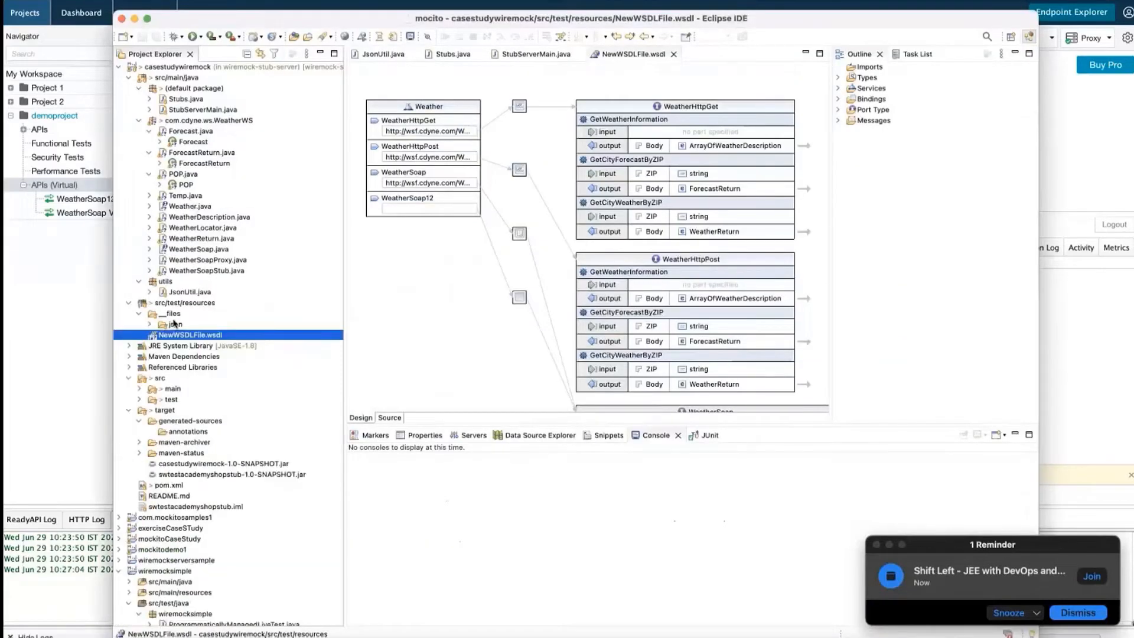
pyautogui.click(184, 304)
pyautogui.rightClick(184, 303)
pyautogui.moveTo(233, 257)
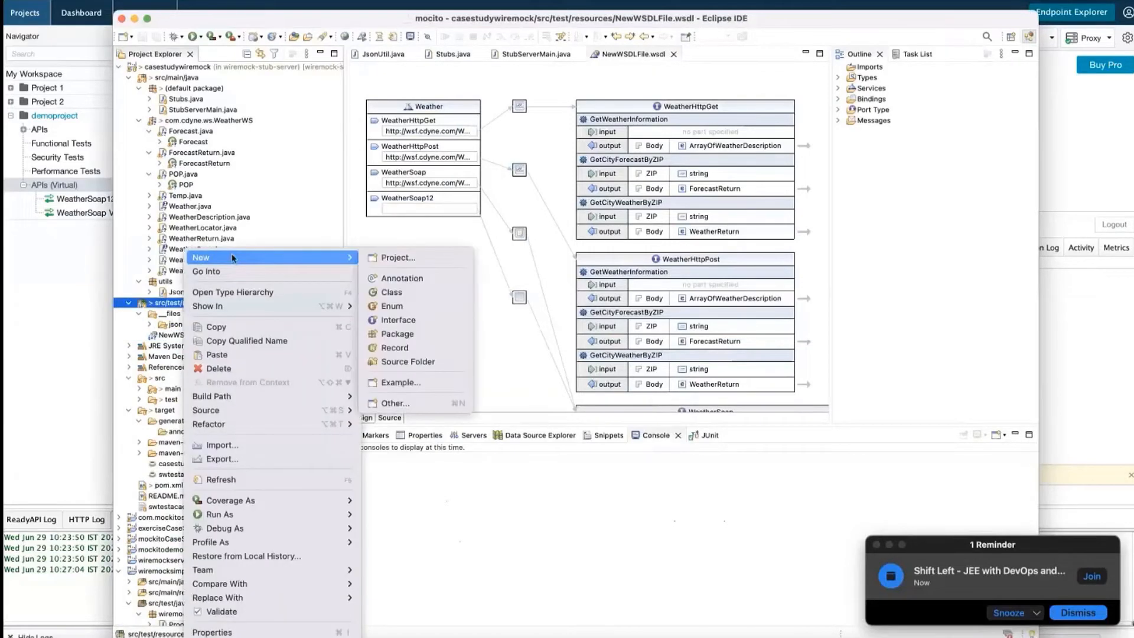
pyautogui.click(415, 405)
pyautogui.write('file')
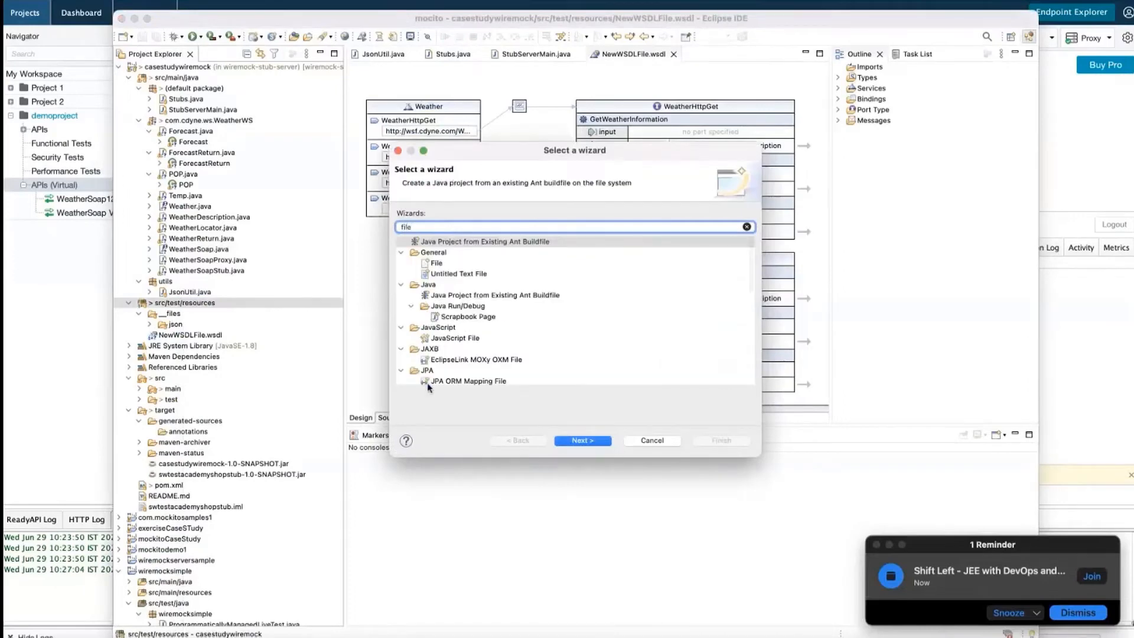
pyautogui.click(437, 264)
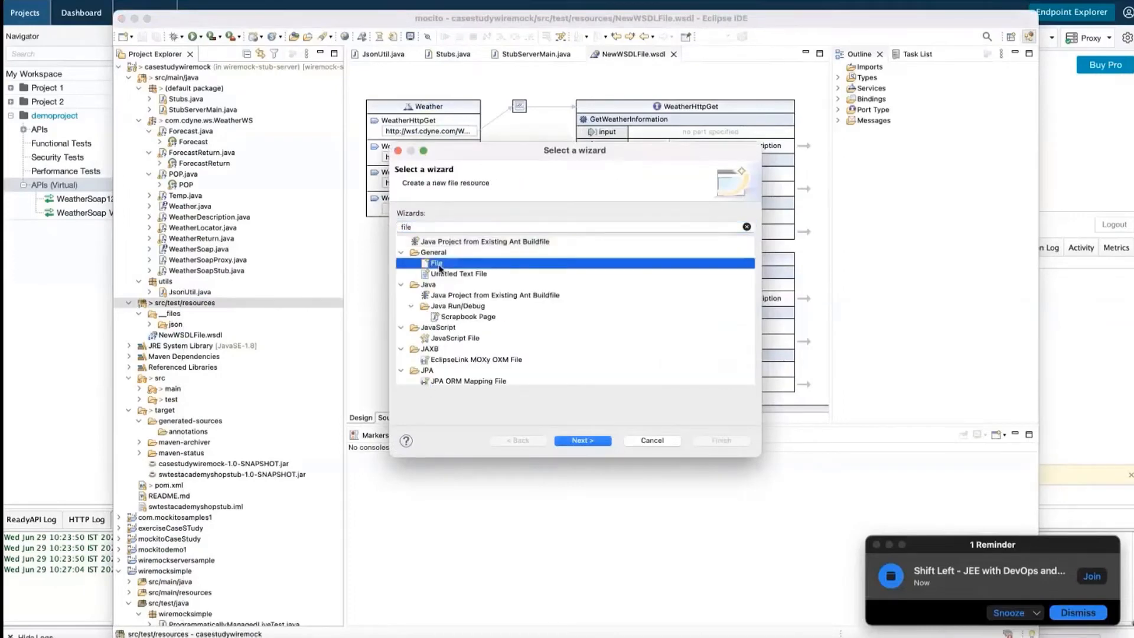
pyautogui.click(599, 442)
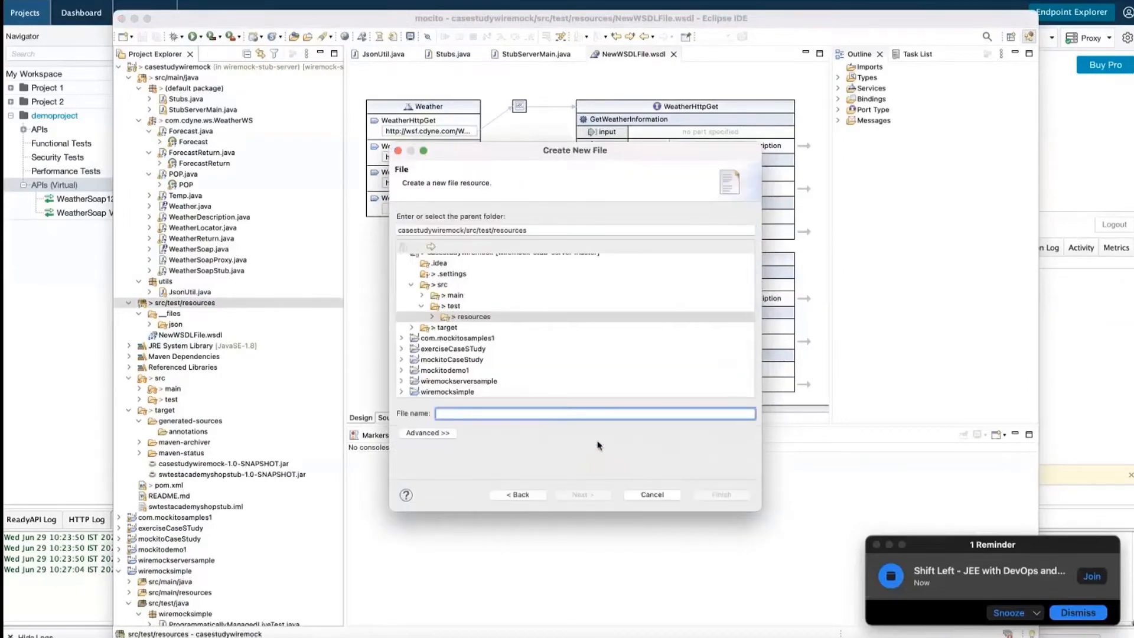
pyautogui.write('sample.w')
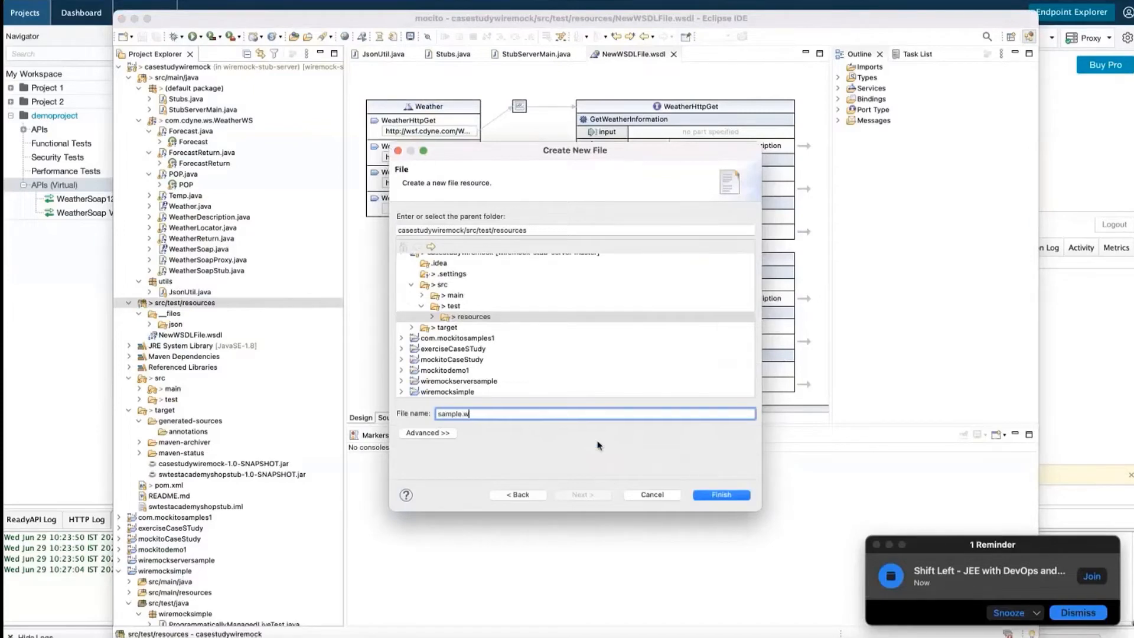
pyautogui.write('adl')
pyautogui.click(732, 497)
# Paste the Storage-Service WADL XML into sample.wadl, save it, and copy the file
pyautogui.press('super+v')
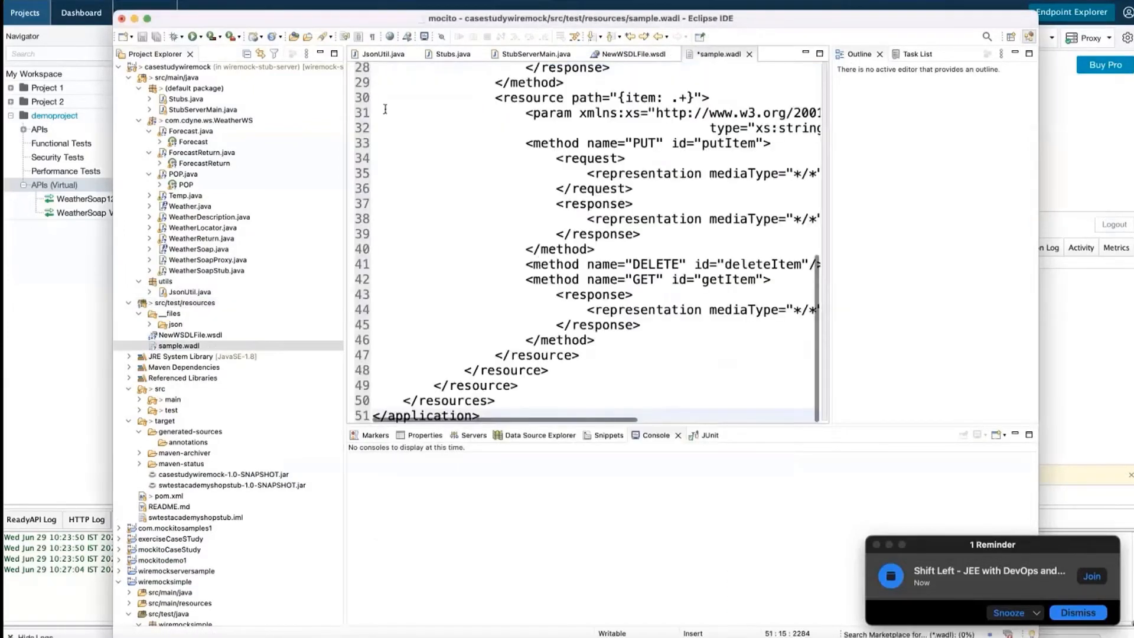
pyautogui.press('super+s')
pyautogui.rightClick(193, 348)
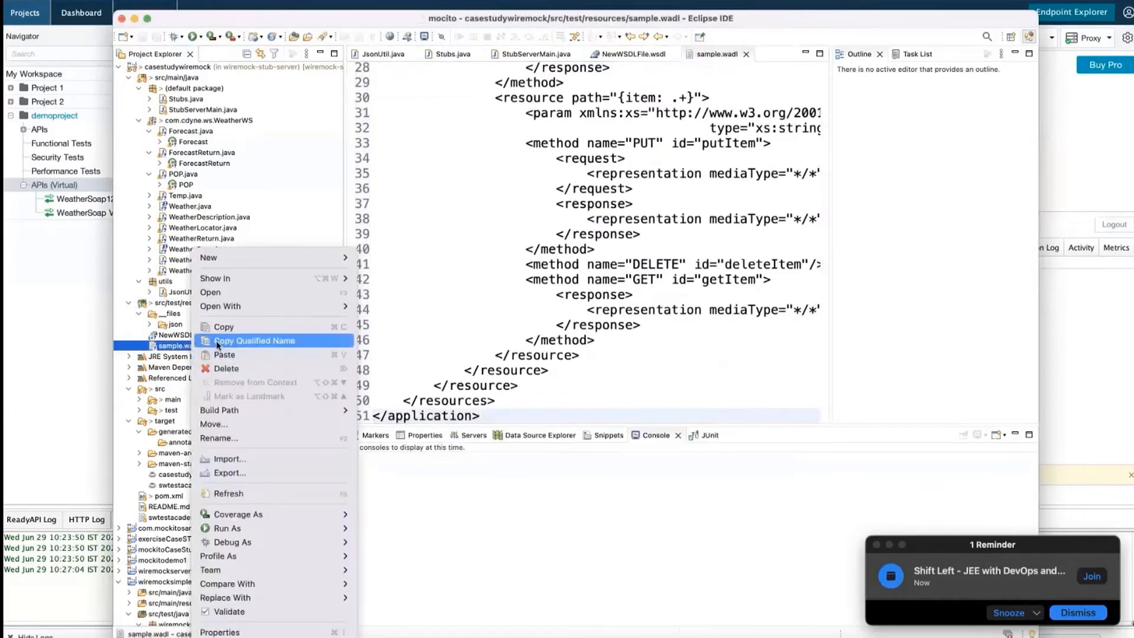
pyautogui.click(225, 326)
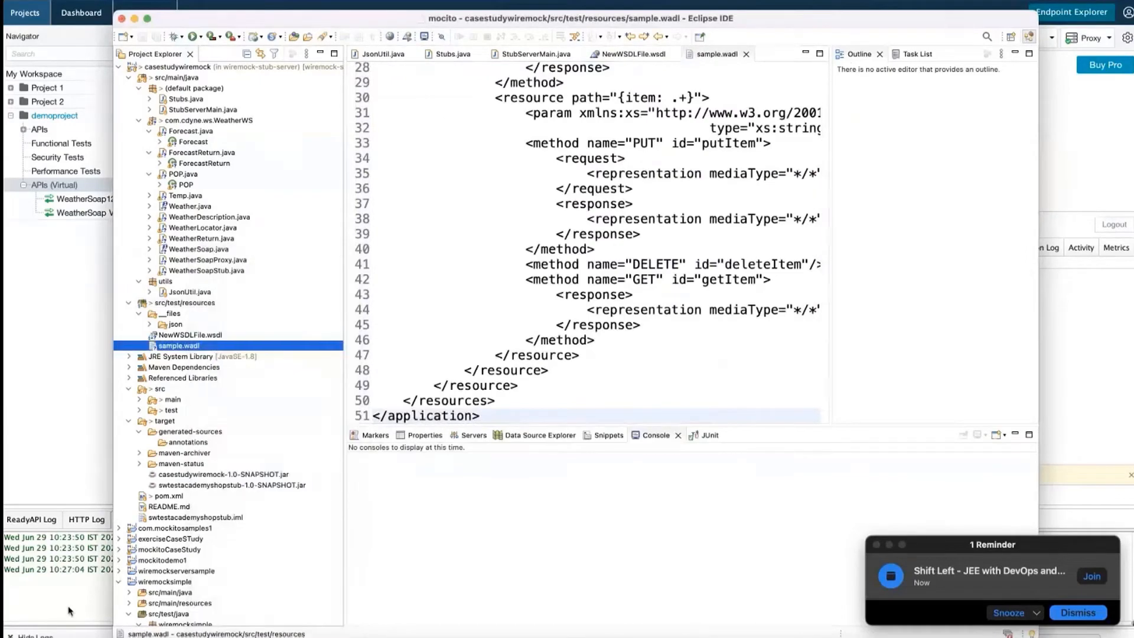
# Paste sample.wadl into the Desktop's Testing folder in Finder
pyautogui.click(22, 637)
pyautogui.click(679, 167)
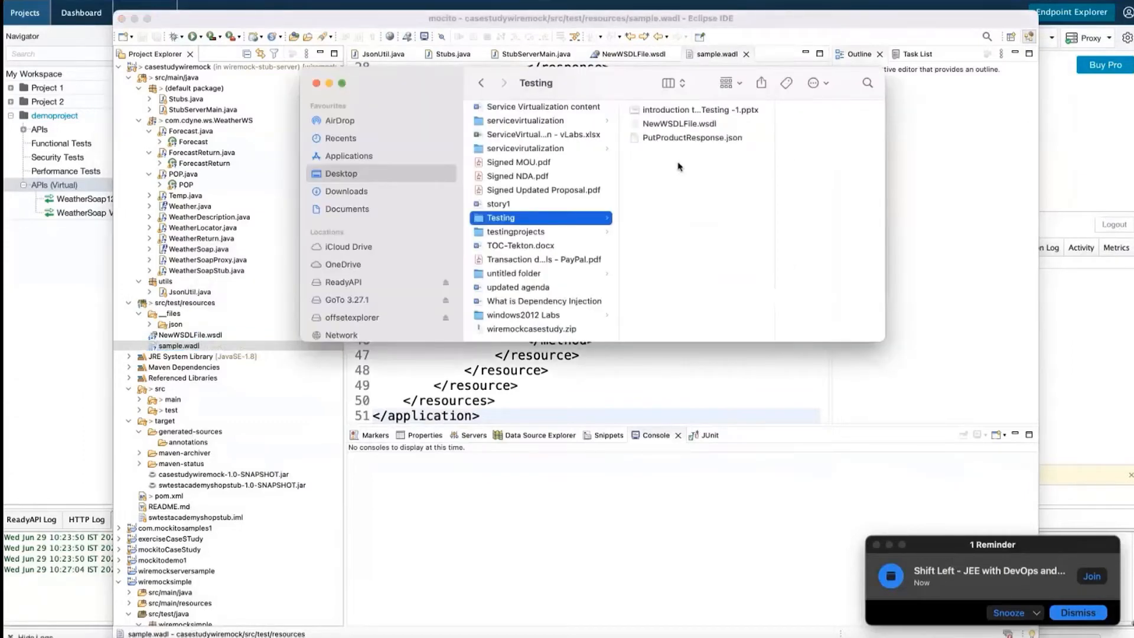
pyautogui.rightClick(679, 167)
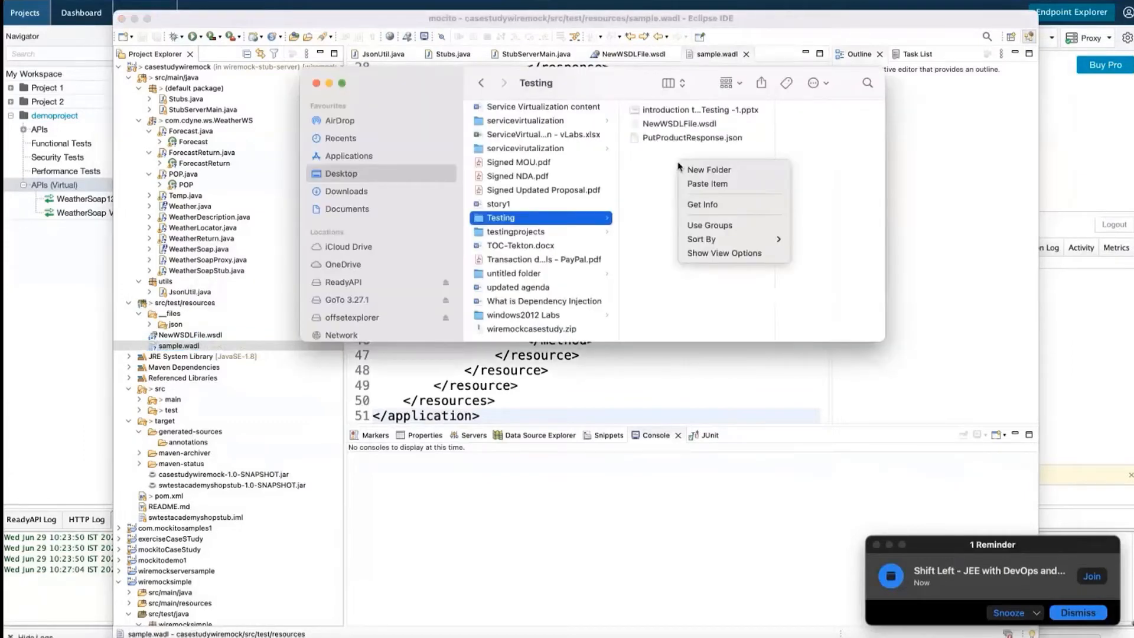
pyautogui.click(708, 185)
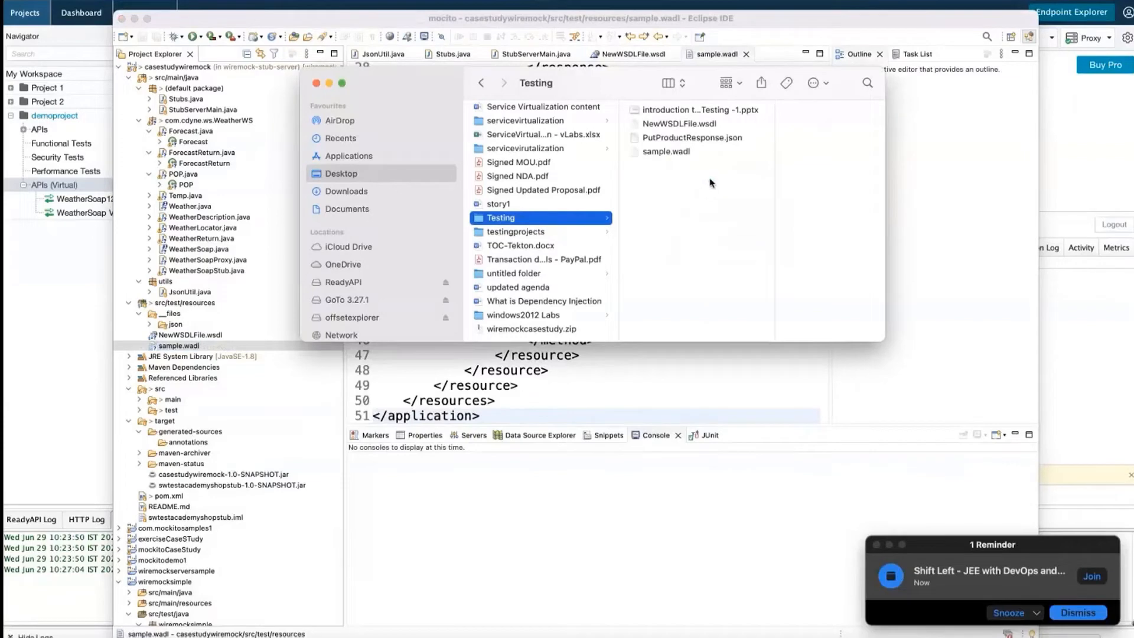
pyautogui.click(50, 384)
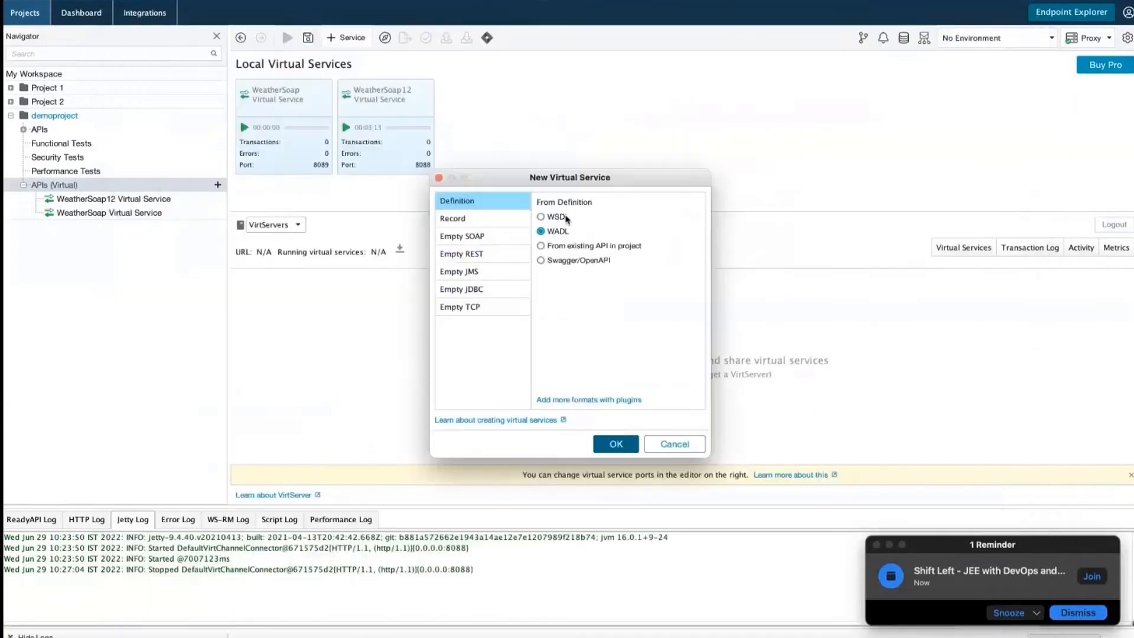
pyautogui.click(616, 444)
pyautogui.click(711, 302)
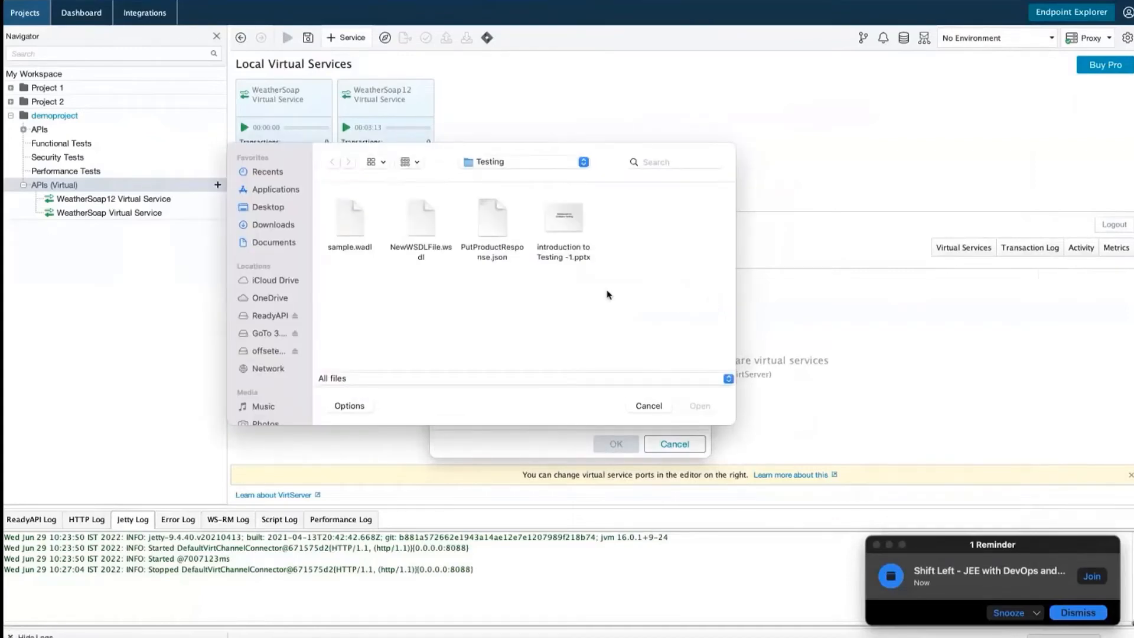
pyautogui.click(358, 217)
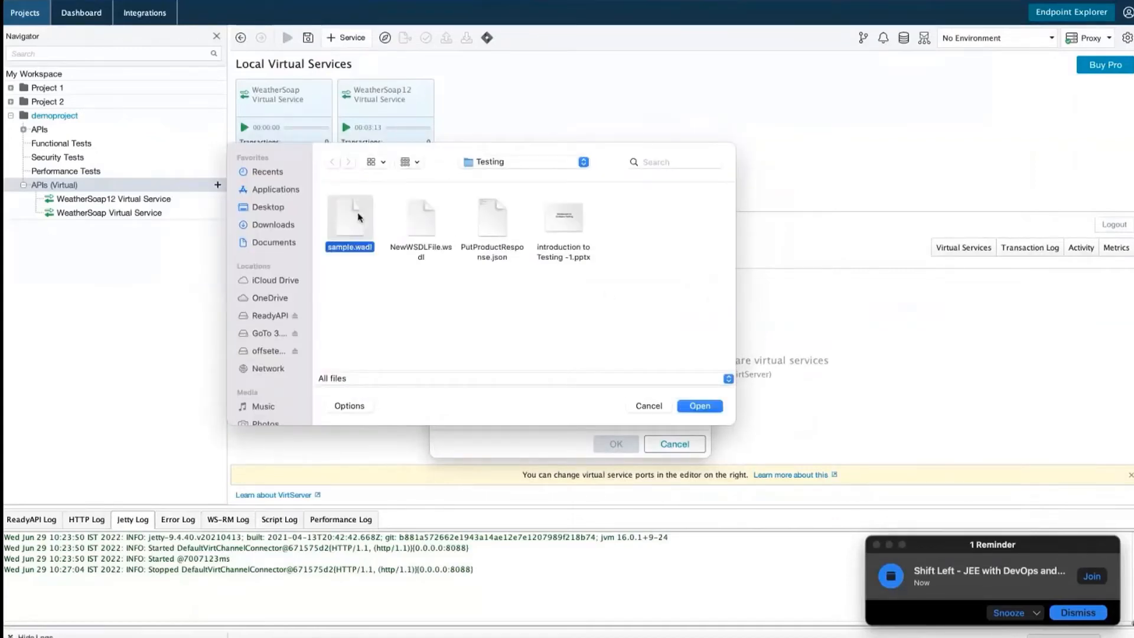
pyautogui.click(690, 409)
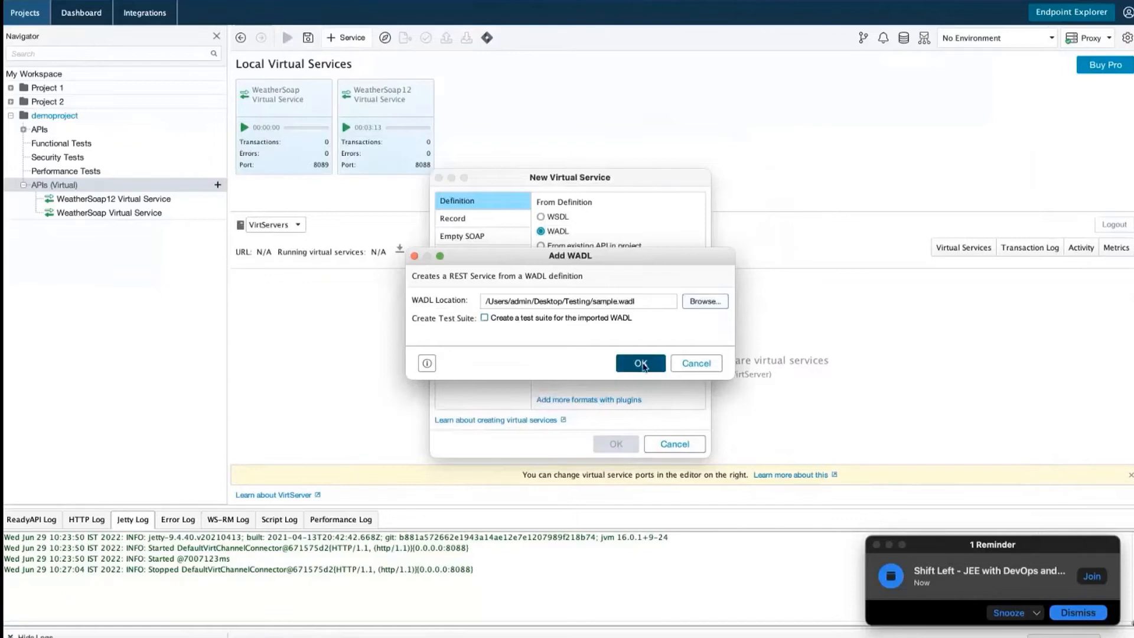
pyautogui.click(644, 365)
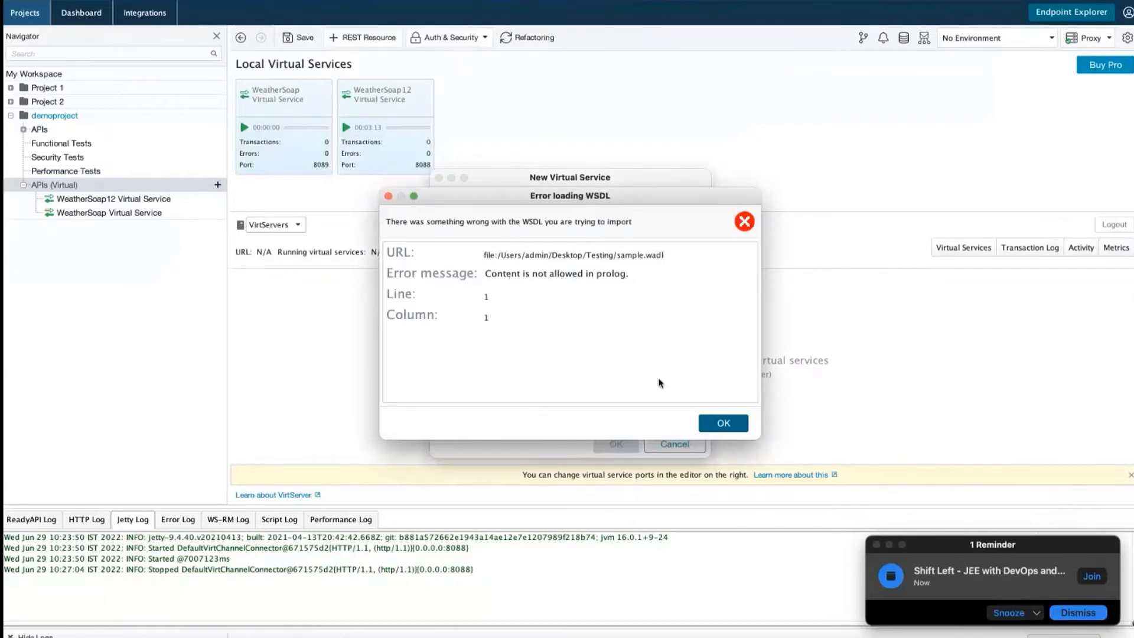
pyautogui.click(723, 423)
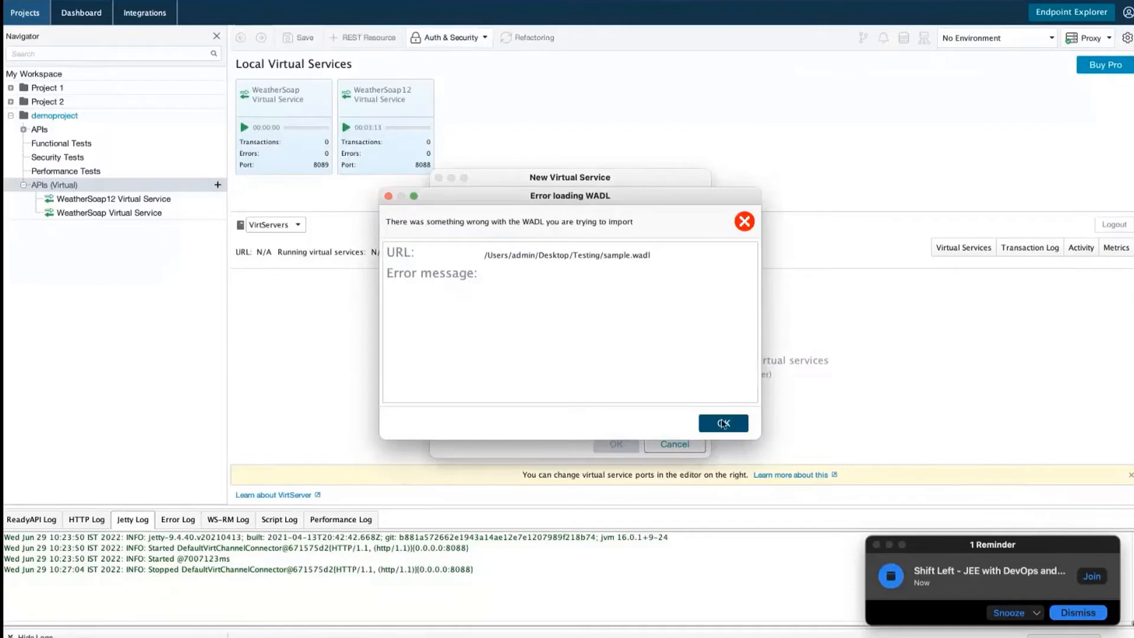
pyautogui.click(723, 423)
pyautogui.click(694, 365)
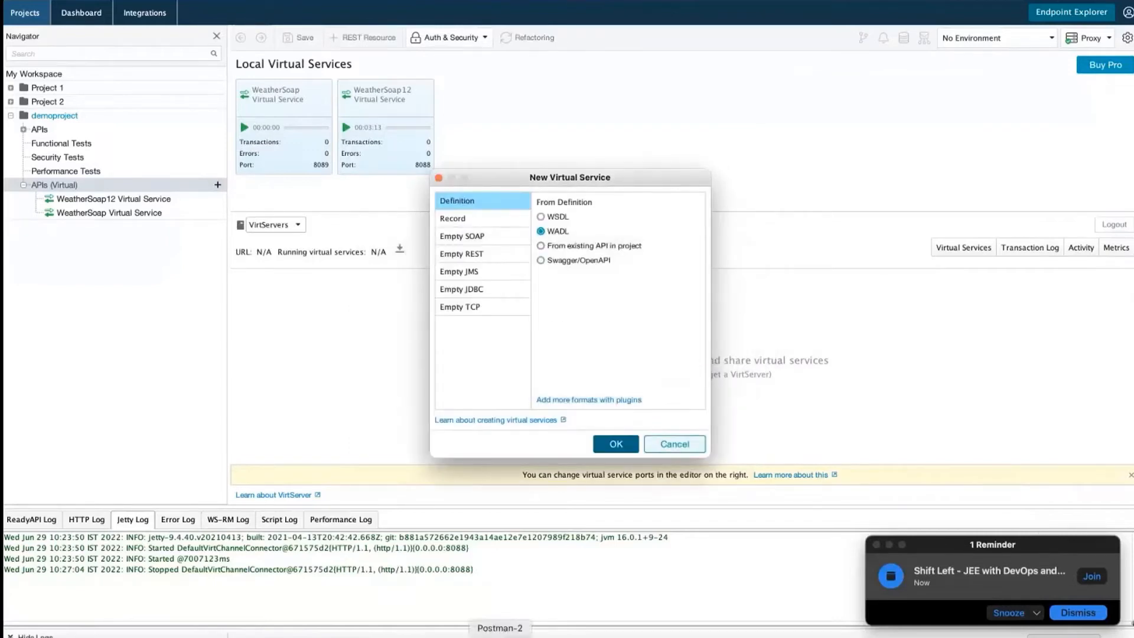
pyautogui.click(499, 636)
# Restore the missing '<' at the start of sample.wadl's XML declaration and save the file
pyautogui.hscroll(-2, 561, 251)
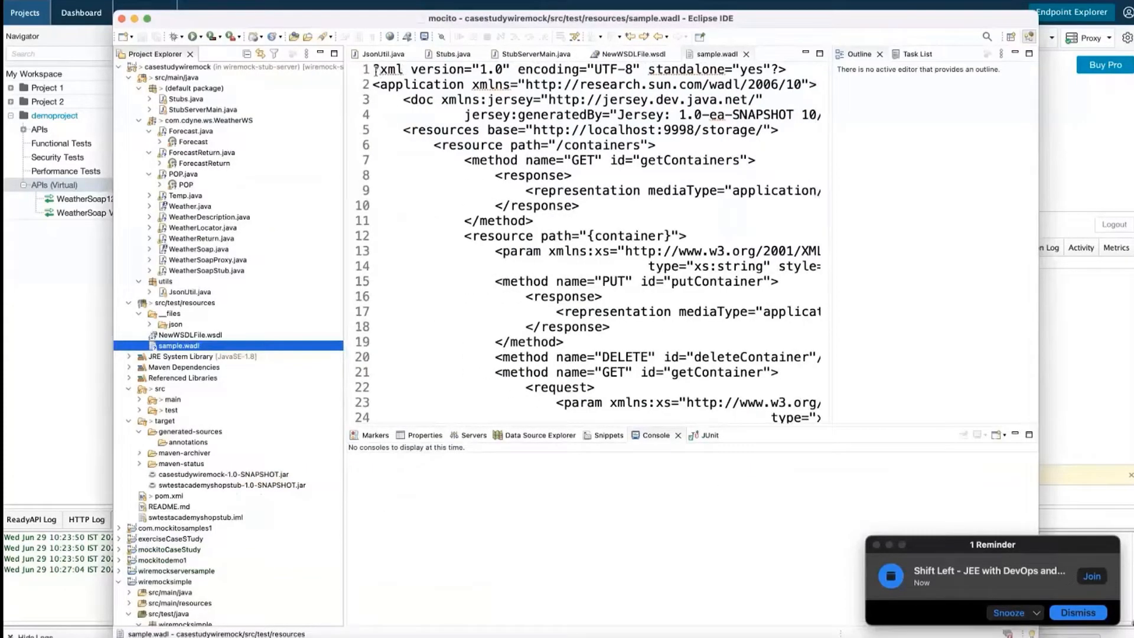
pyautogui.click(375, 70)
pyautogui.write('<')
pyautogui.click(148, 36)
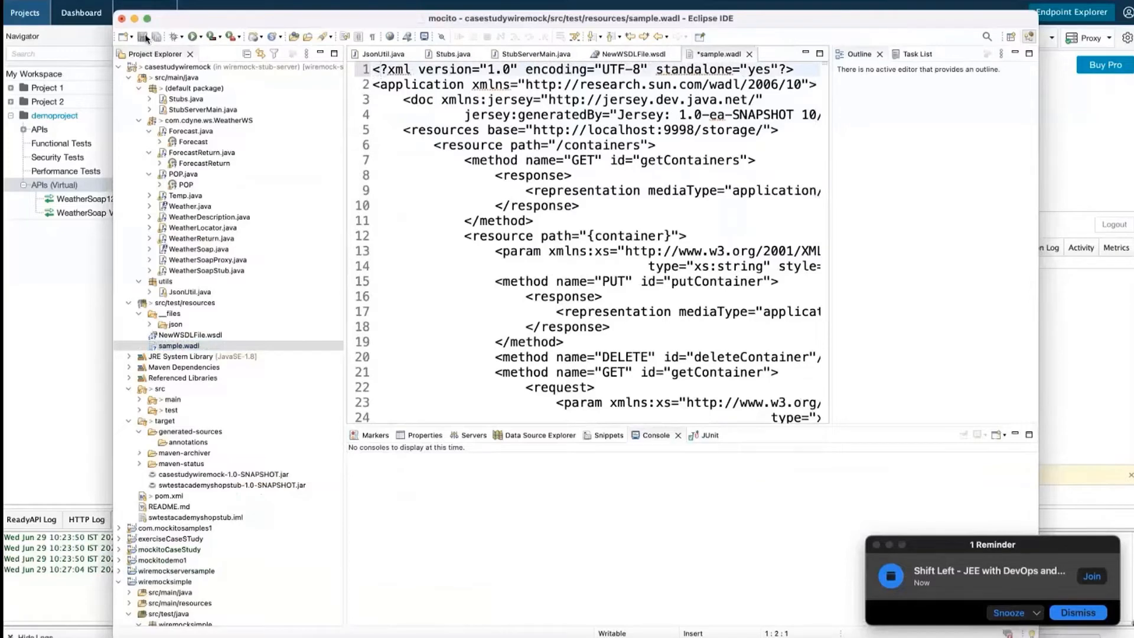
# Copy sample.wadl into the Testing folder, replacing the older copy, and return to ReadyAPI
pyautogui.rightClick(204, 347)
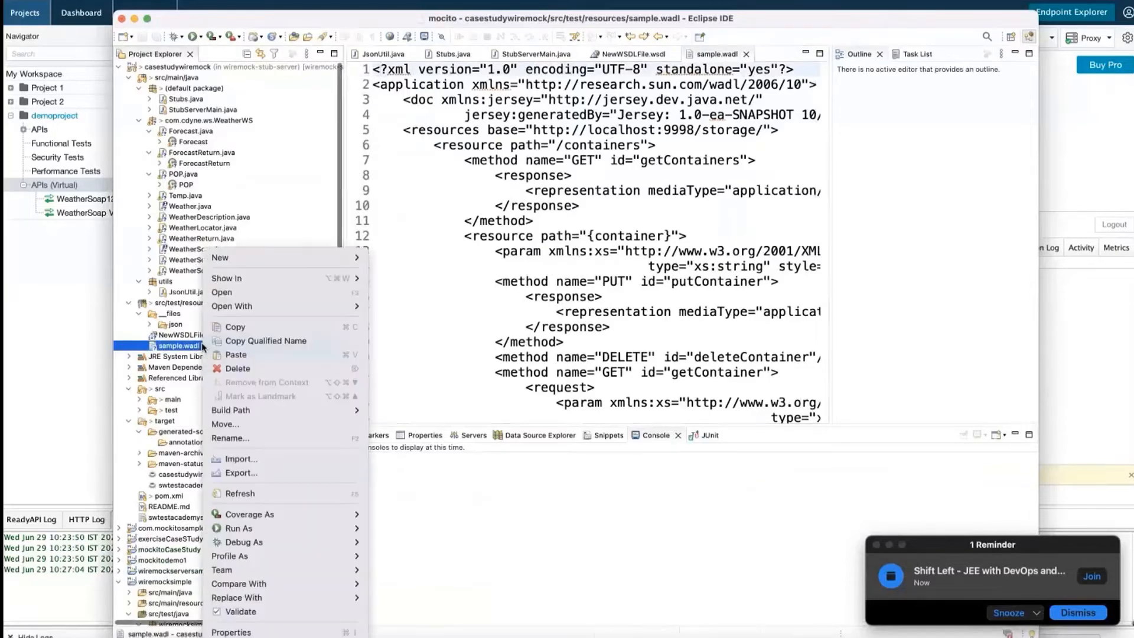
pyautogui.click(233, 329)
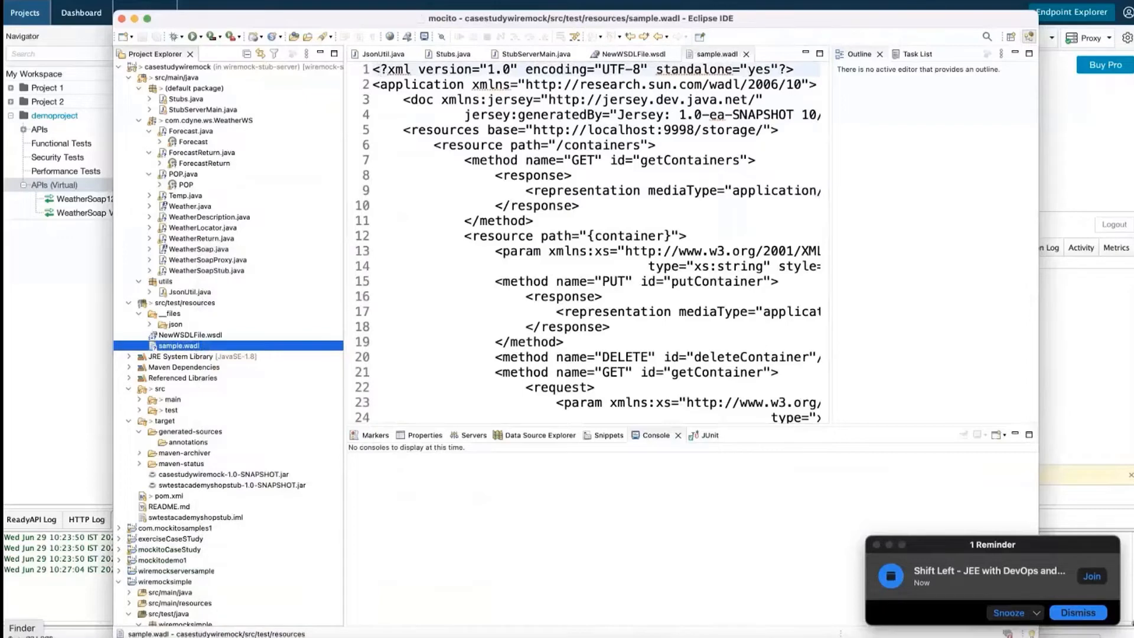
pyautogui.click(22, 637)
pyautogui.rightClick(685, 205)
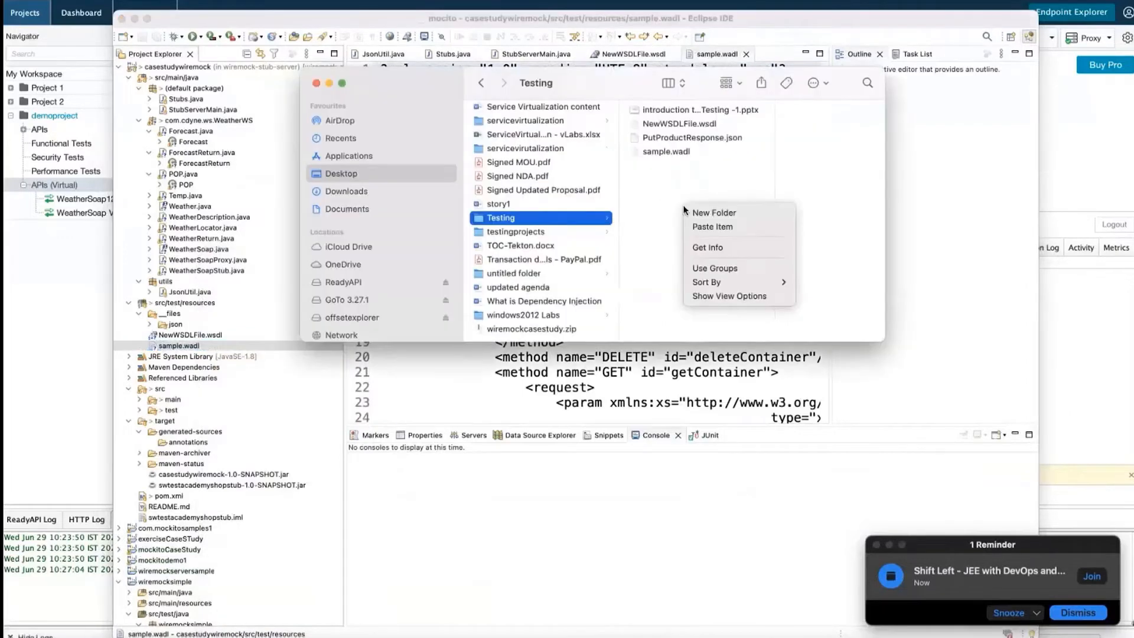
pyautogui.click(707, 229)
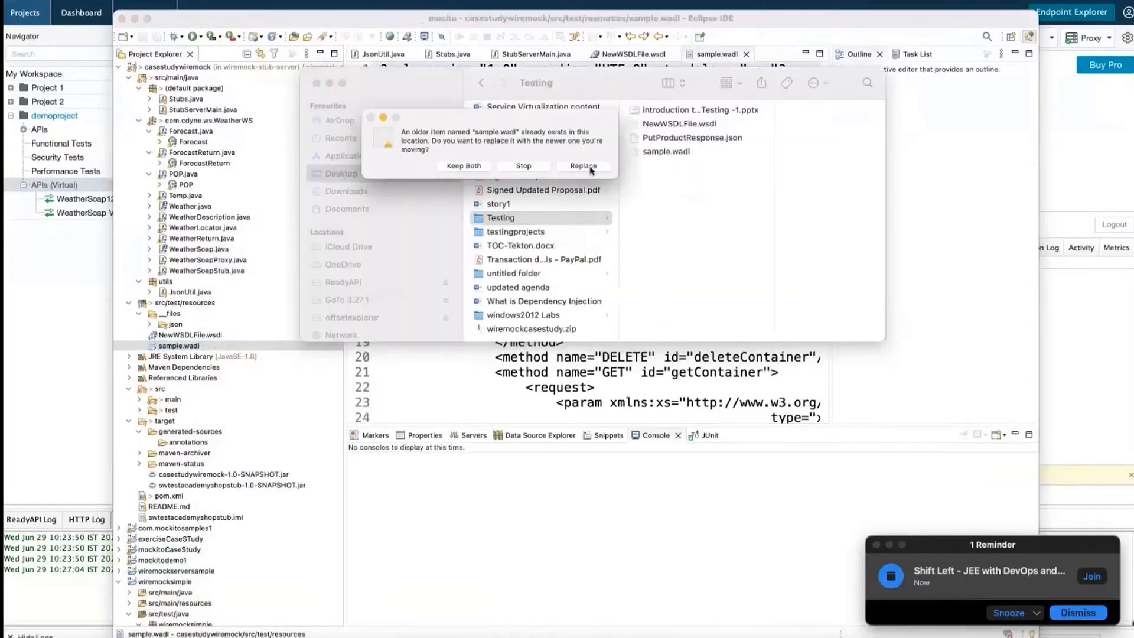
pyautogui.click(590, 168)
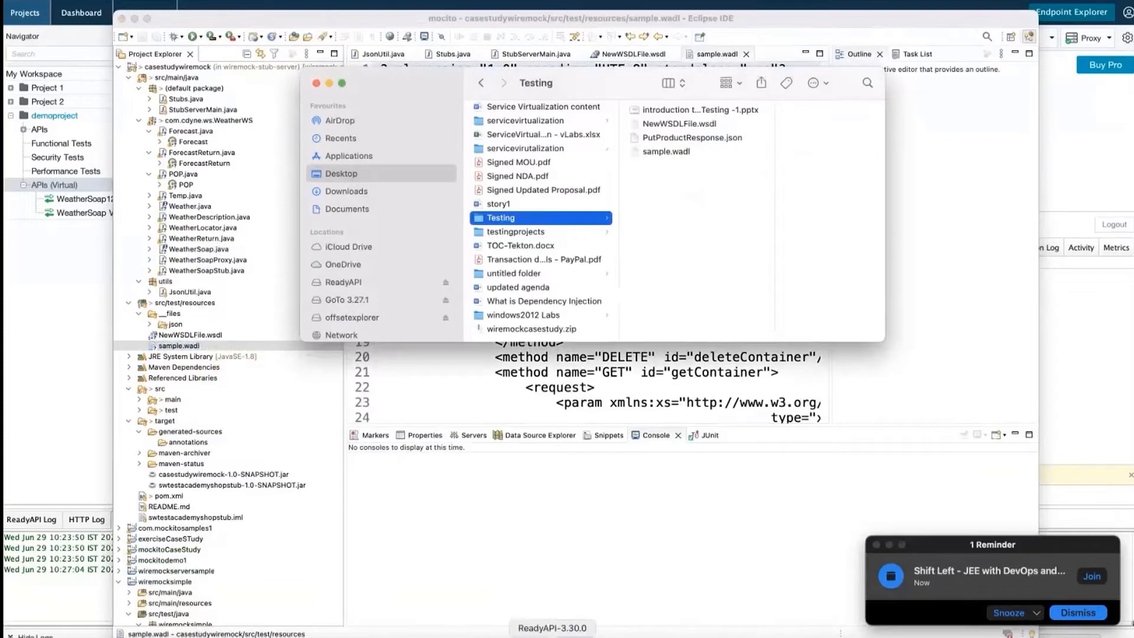
pyautogui.click(552, 636)
# Load sample.wadl from disk and generate the REST virtual service with all its /containers resources
pyautogui.click(616, 444)
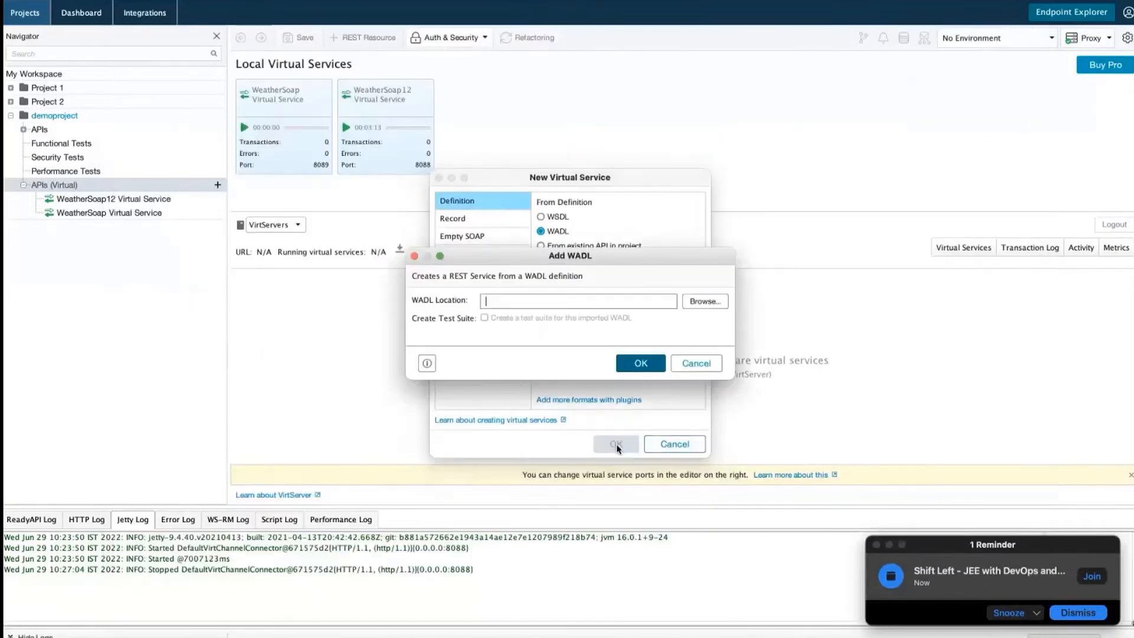
pyautogui.click(712, 302)
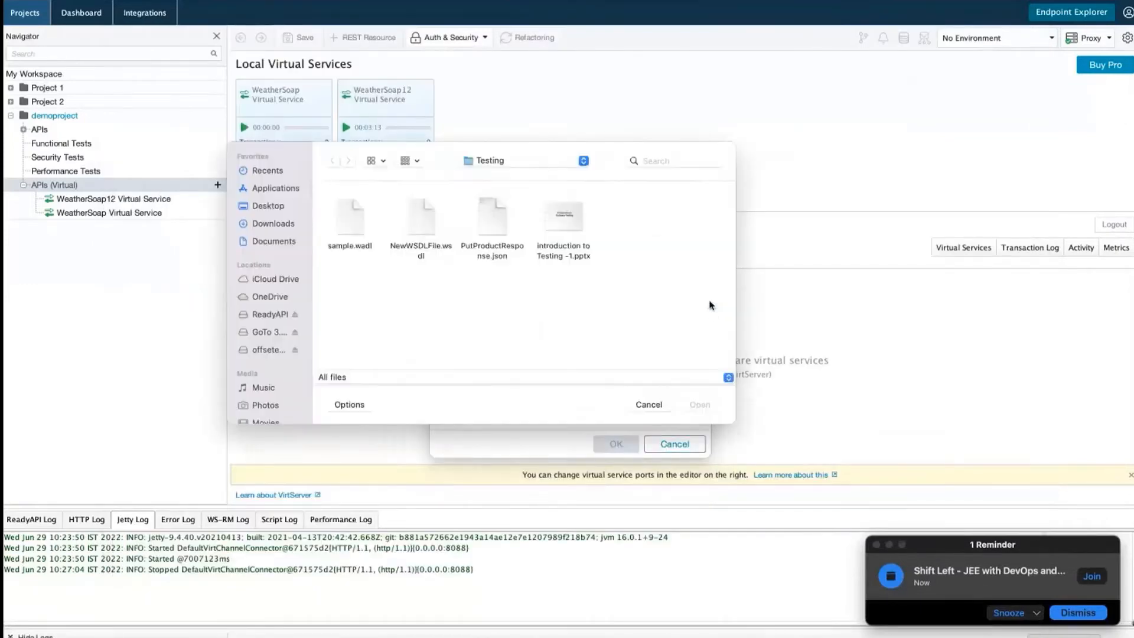
pyautogui.click(356, 244)
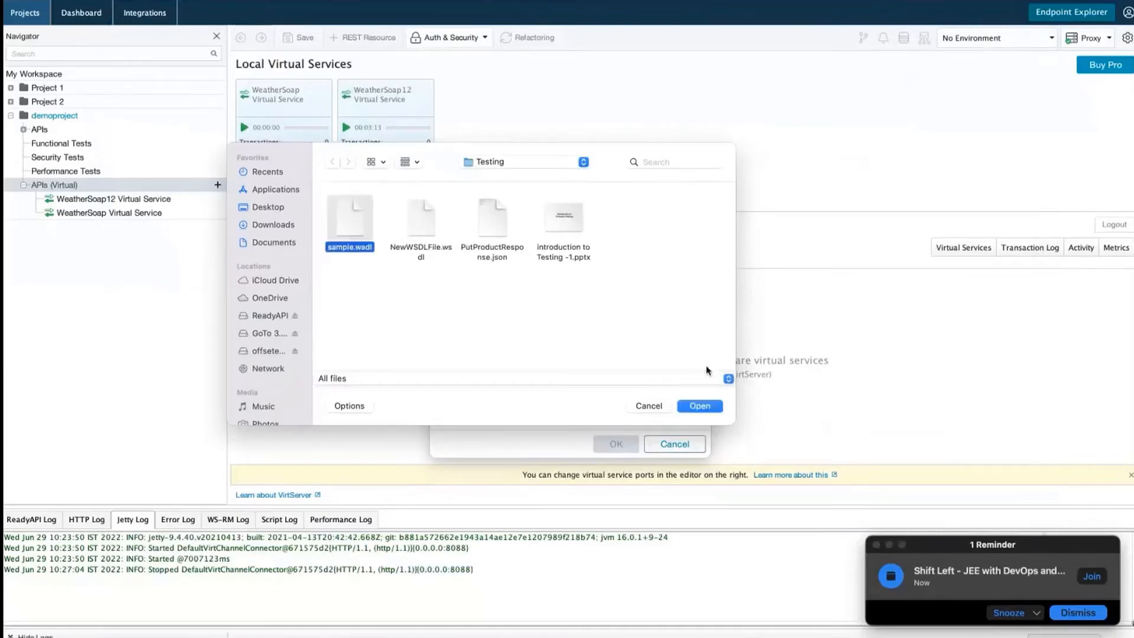
pyautogui.click(700, 407)
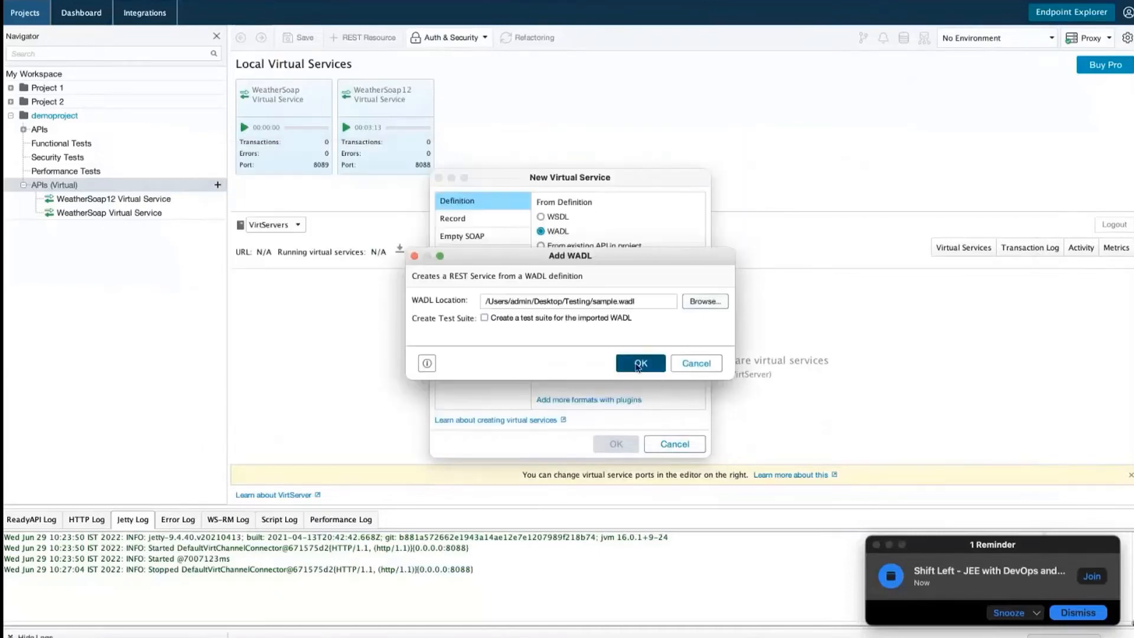
pyautogui.click(640, 362)
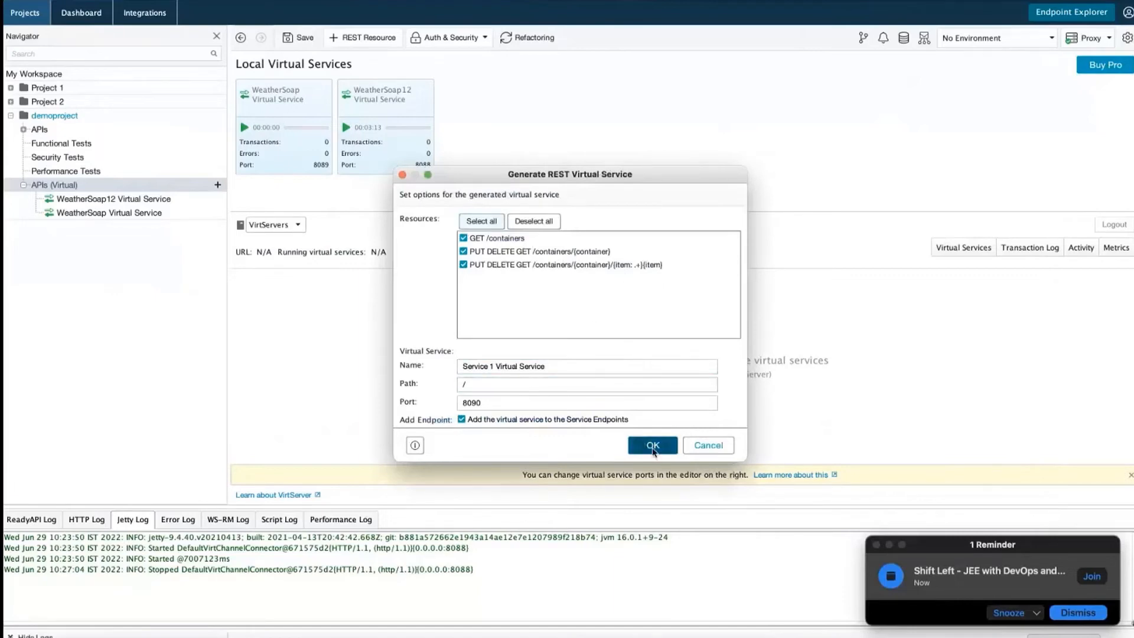
pyautogui.click(653, 445)
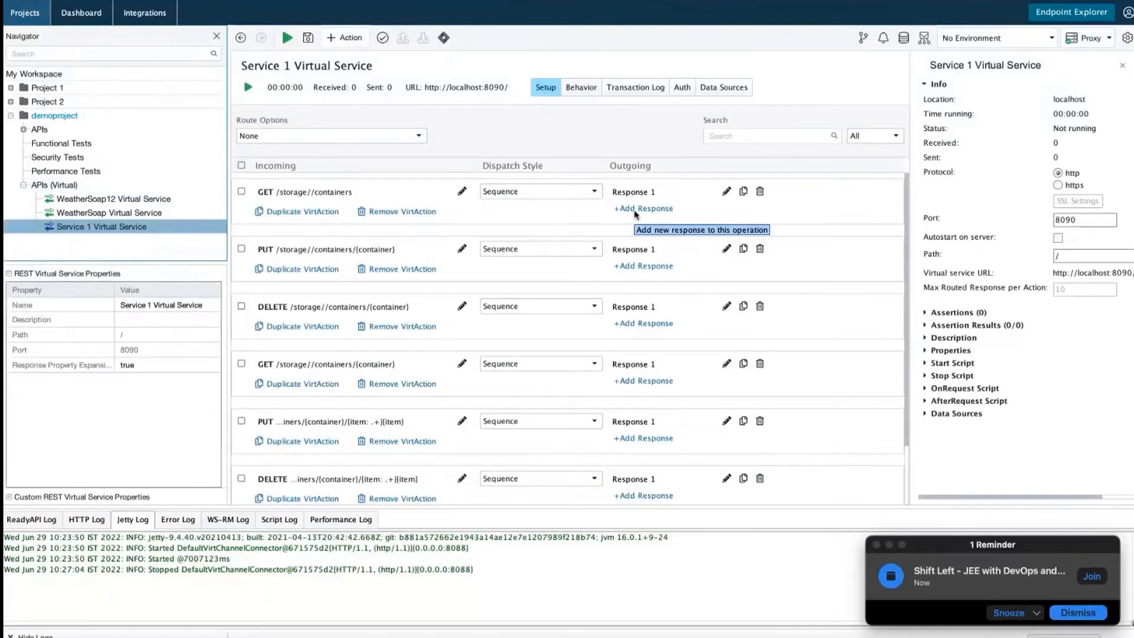
# Add Response 2 to the GET containers action; cloning Response 1 fails on a duplicate name
pyautogui.click(636, 209)
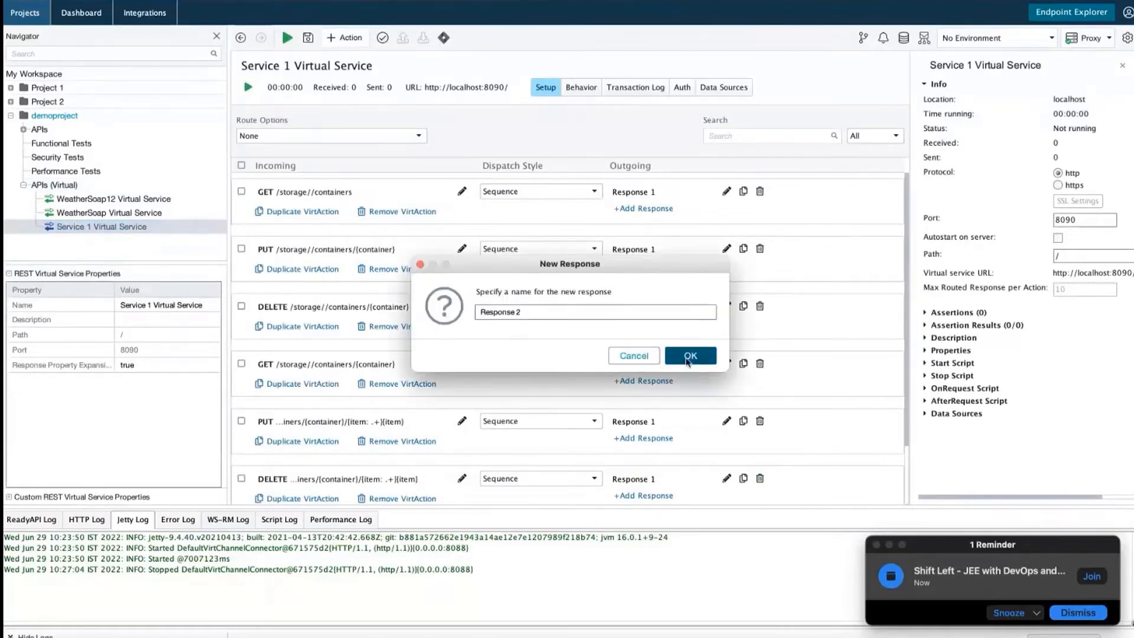
pyautogui.click(687, 368)
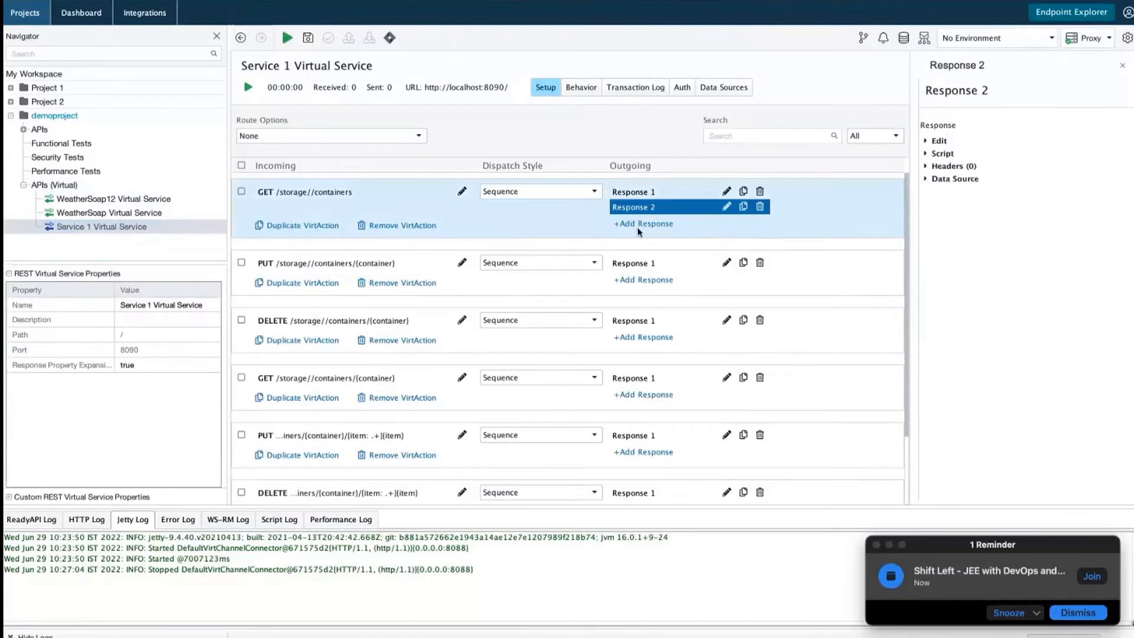
pyautogui.click(743, 192)
pyautogui.click(691, 355)
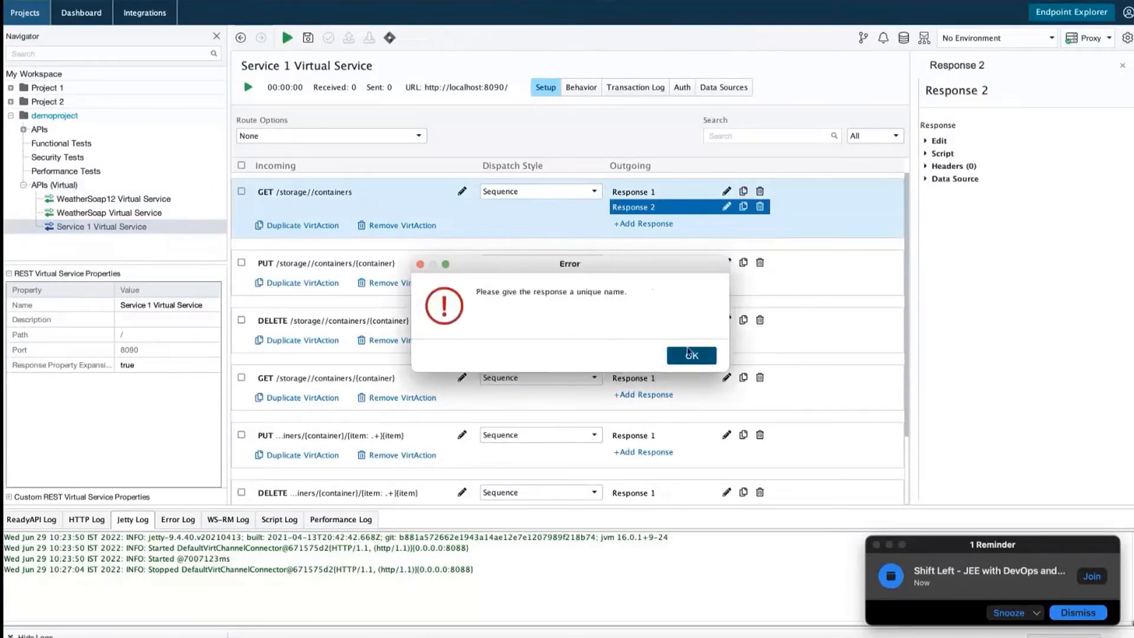
pyautogui.click(691, 355)
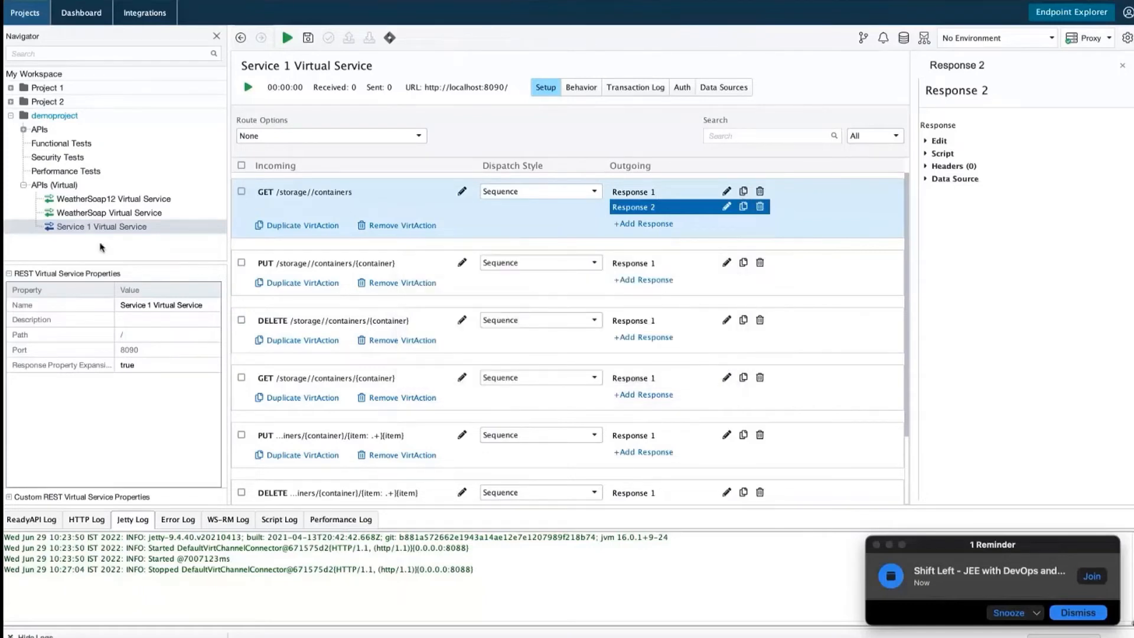
pyautogui.click(87, 226)
pyautogui.click(58, 231)
# Run Service 1 Virtual Service, review the ReadyAPI, Jetty, error, WS-RM, script and performance logs, then stop it
pyautogui.click(248, 88)
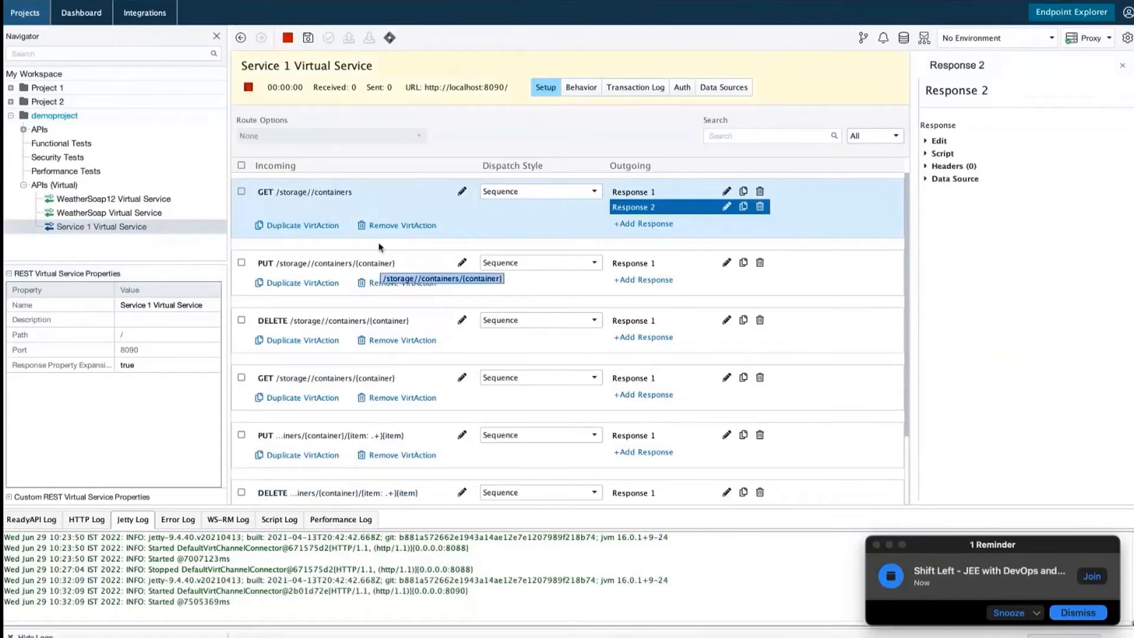
pyautogui.click(426, 87)
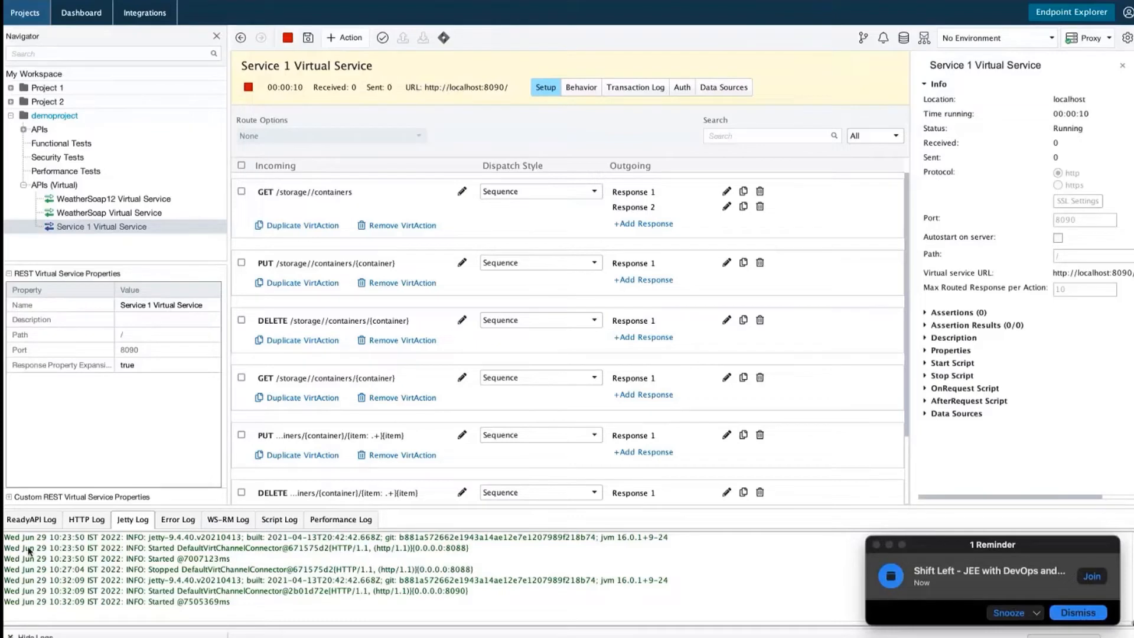
pyautogui.click(23, 521)
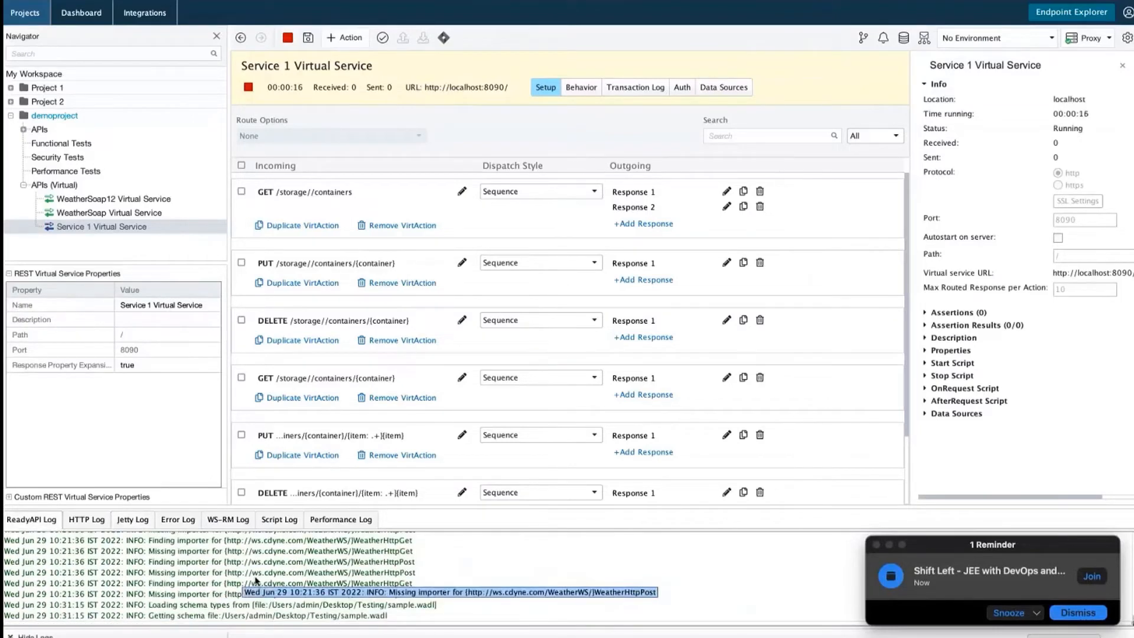
pyautogui.click(135, 518)
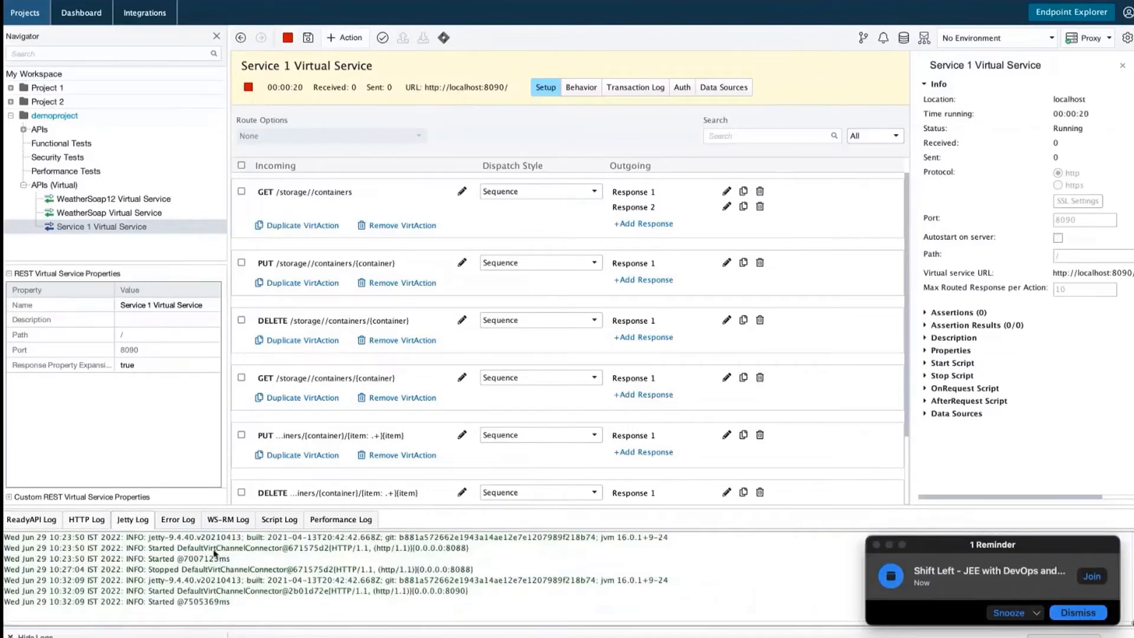
pyautogui.click(178, 528)
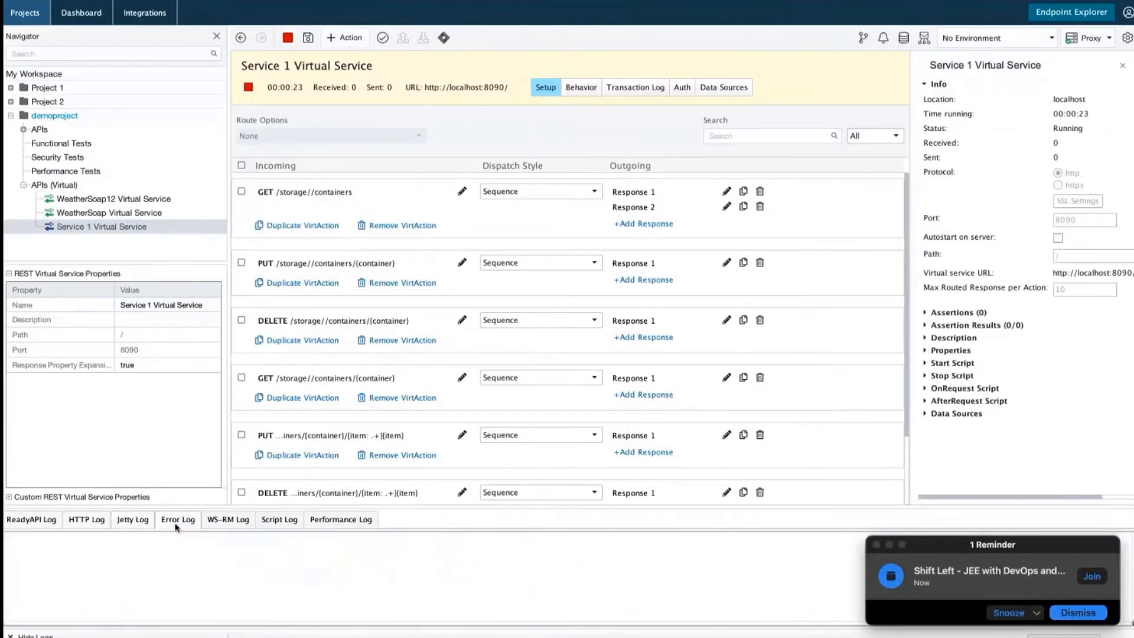
pyautogui.click(219, 525)
pyautogui.click(271, 522)
pyautogui.click(349, 522)
pyautogui.click(288, 37)
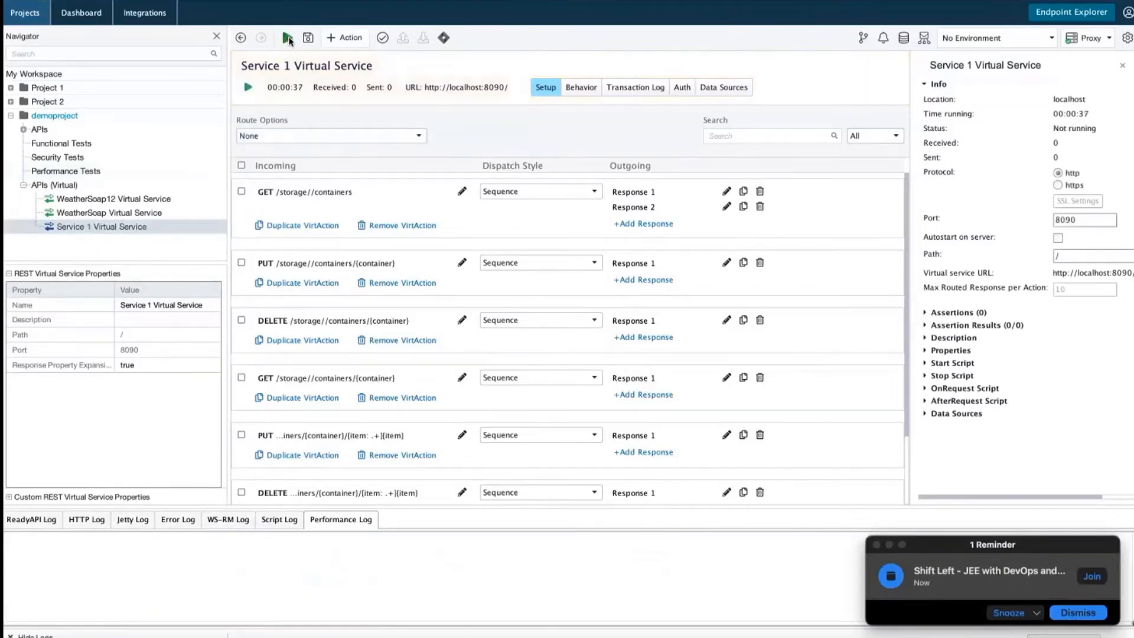
pyautogui.click(70, 185)
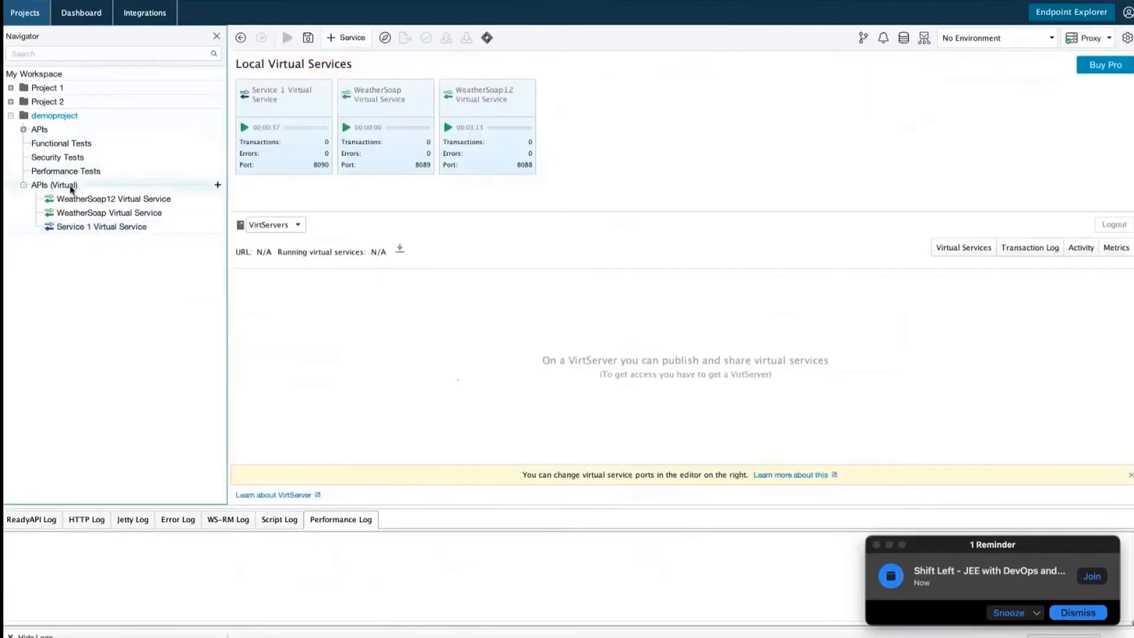
# Create an Empty JDBC virtual service named JDBC Virtual Service 1 and view its setup details
pyautogui.click(69, 187)
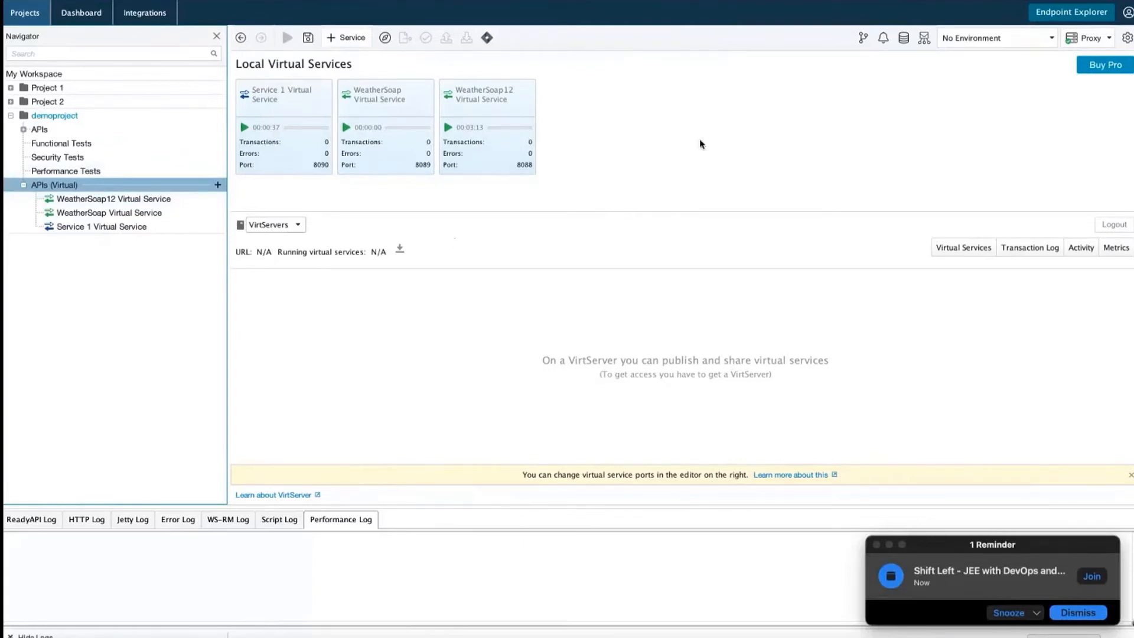
pyautogui.click(218, 186)
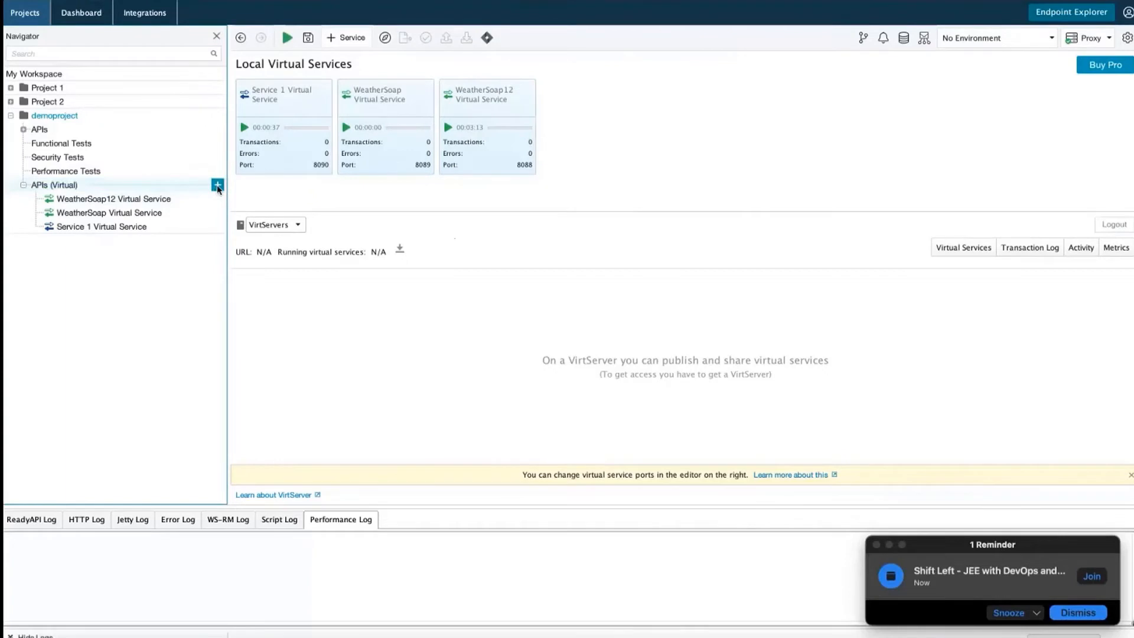
pyautogui.click(218, 186)
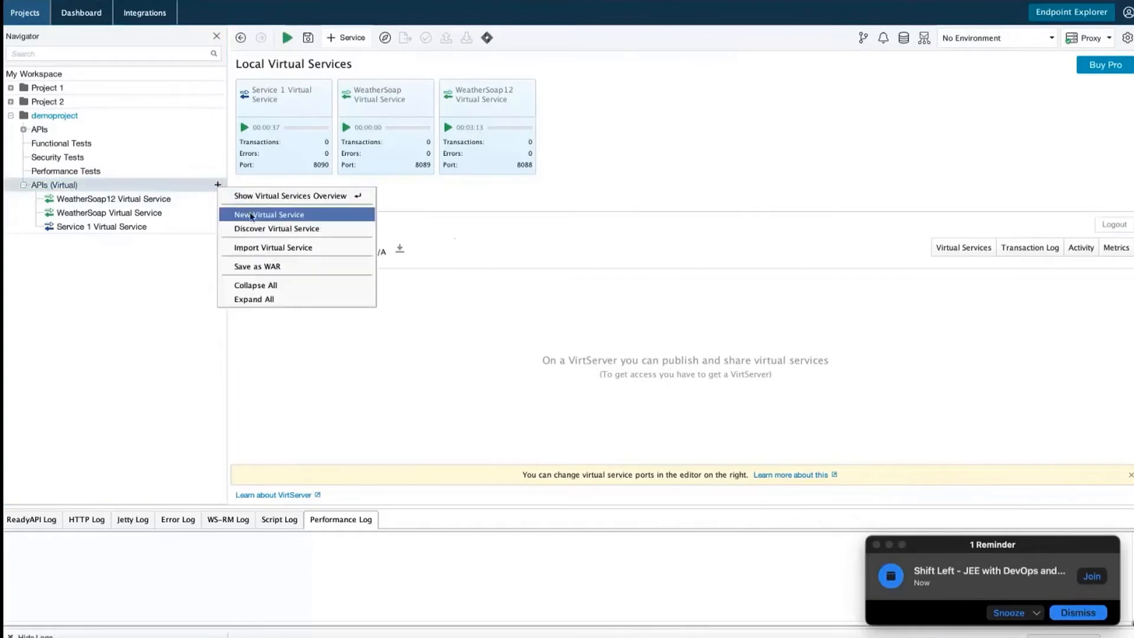
pyautogui.click(254, 214)
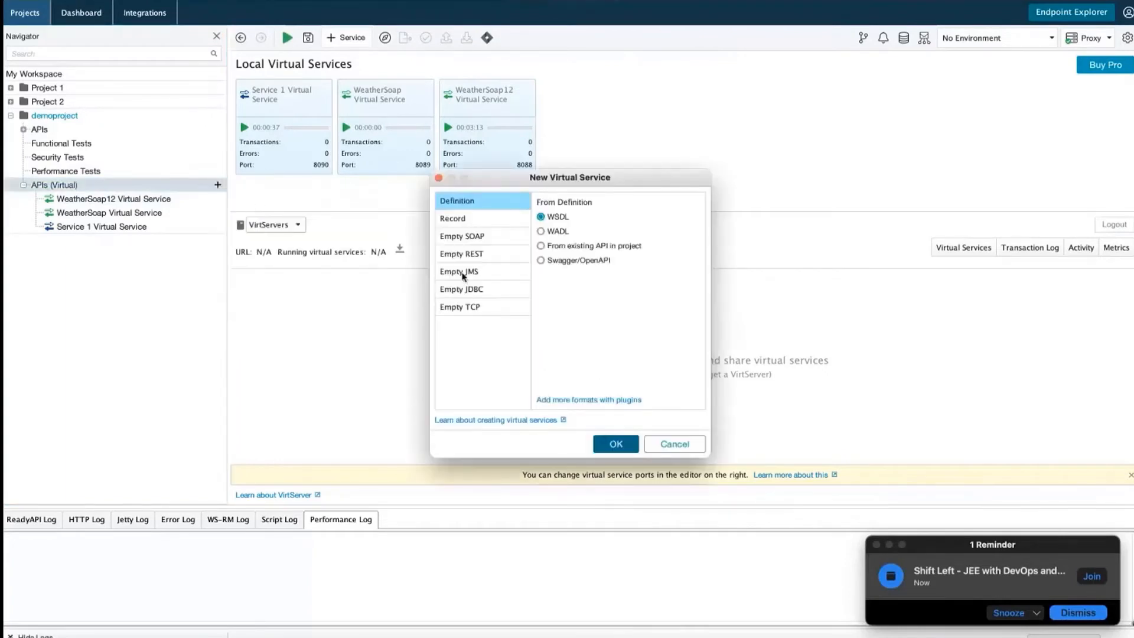
pyautogui.click(471, 294)
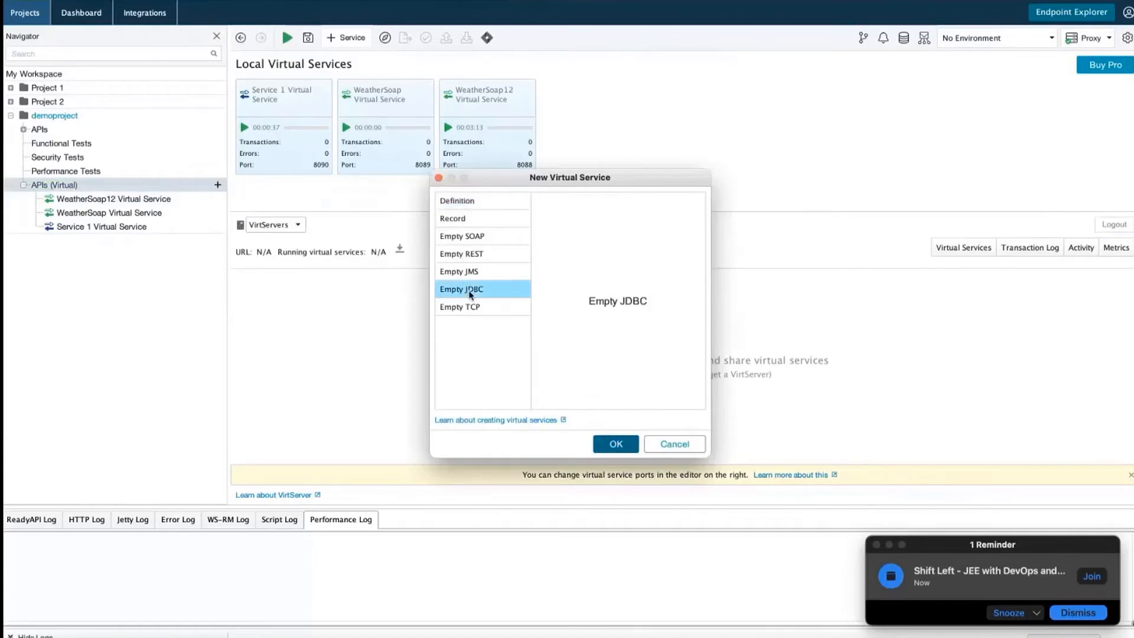
pyautogui.click(621, 448)
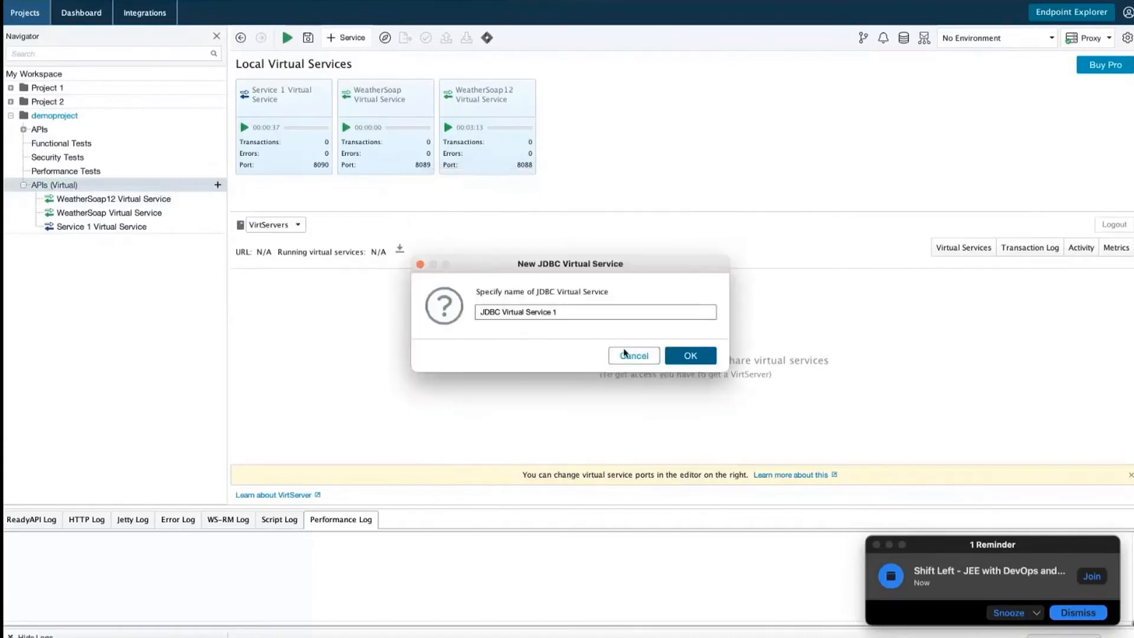
pyautogui.click(690, 356)
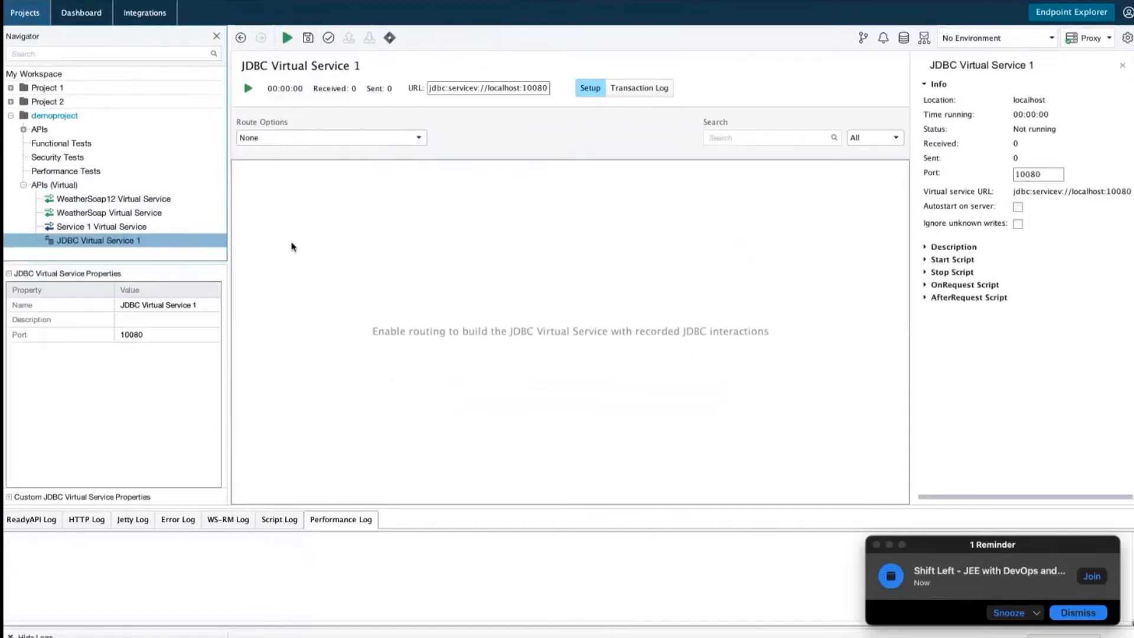
pyautogui.click(588, 97)
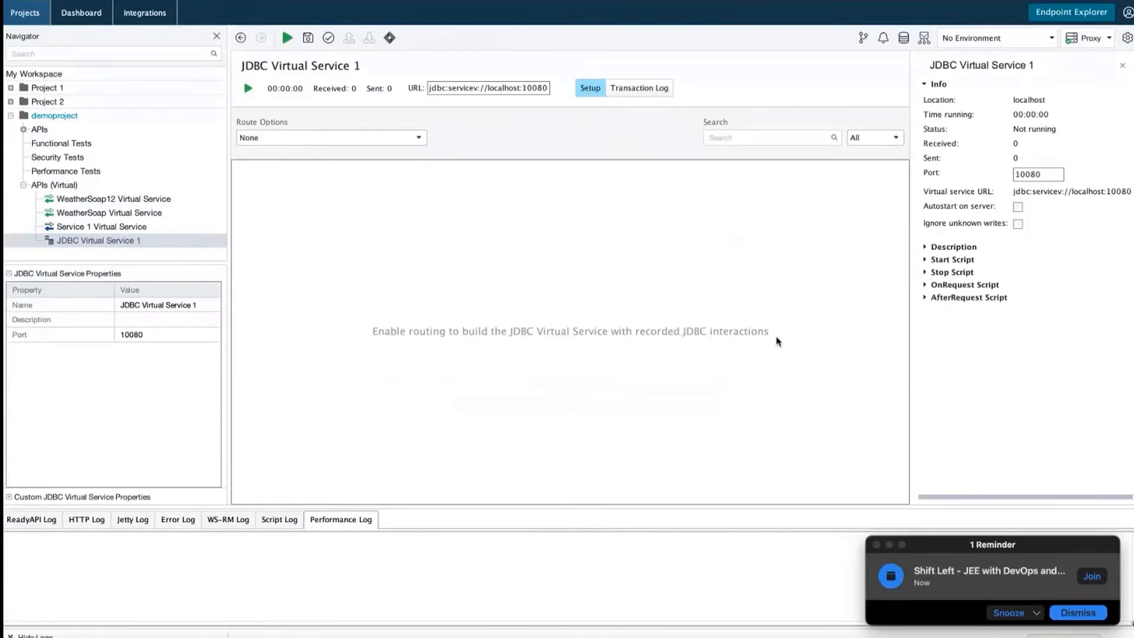
pyautogui.click(136, 319)
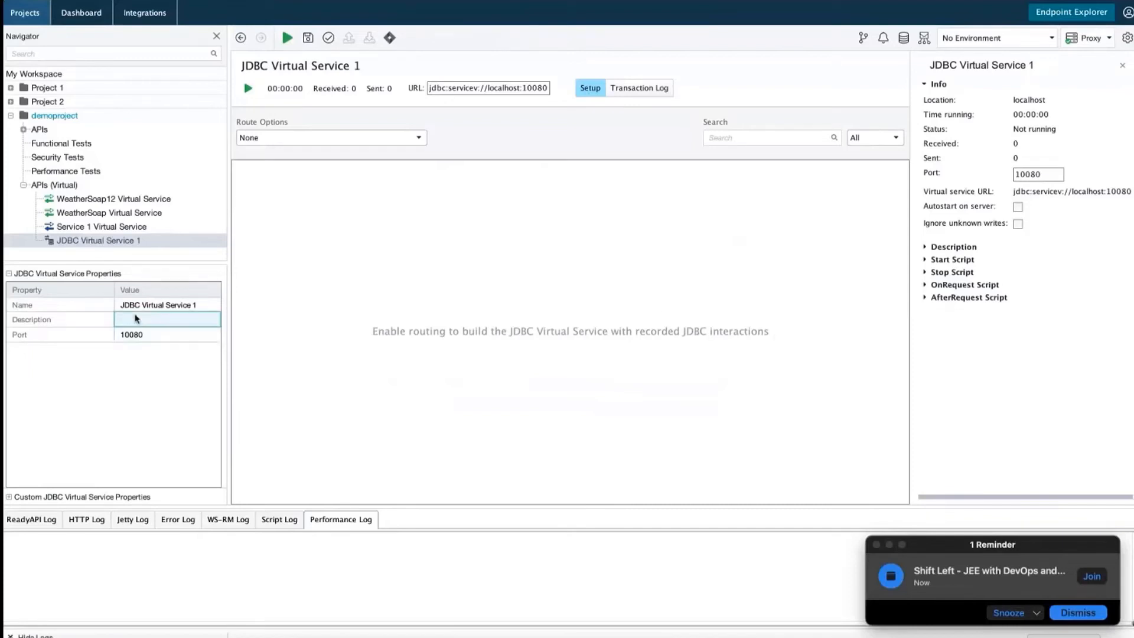
pyautogui.click(151, 307)
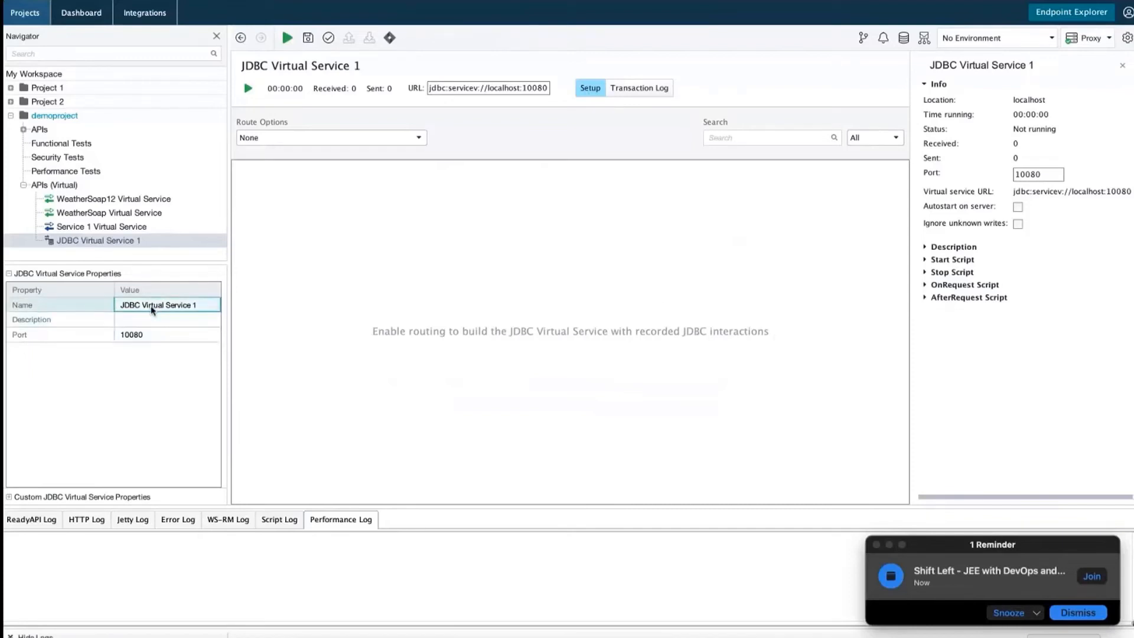
pyautogui.click(105, 244)
pyautogui.rightClick(106, 247)
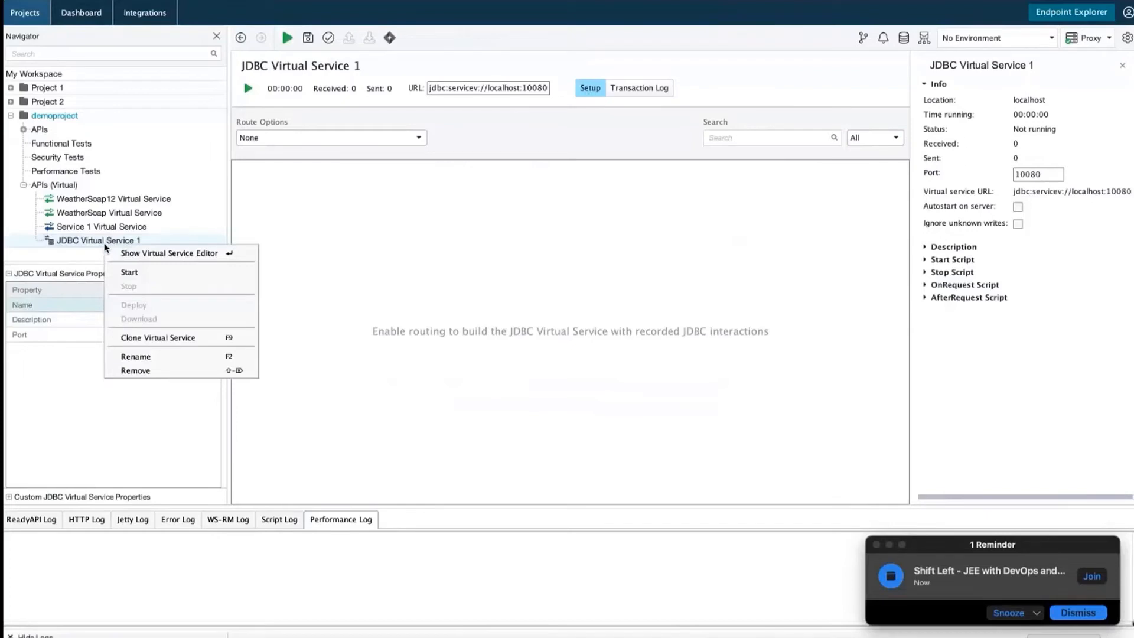
pyautogui.click(134, 273)
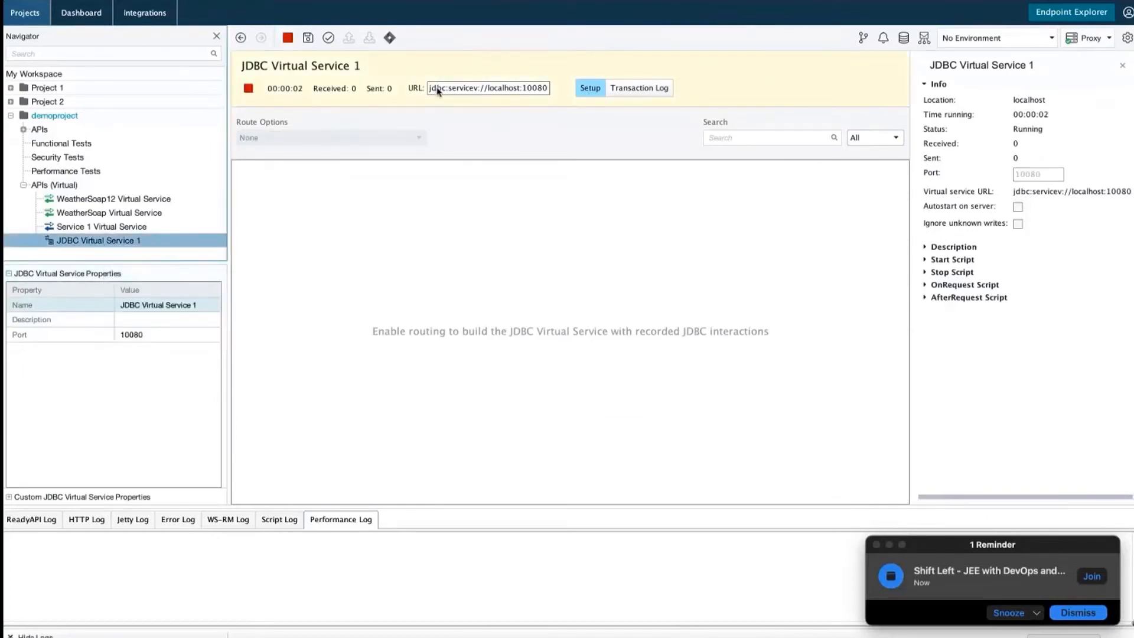
pyautogui.moveTo(438, 90); pyautogui.dragTo(542, 89)
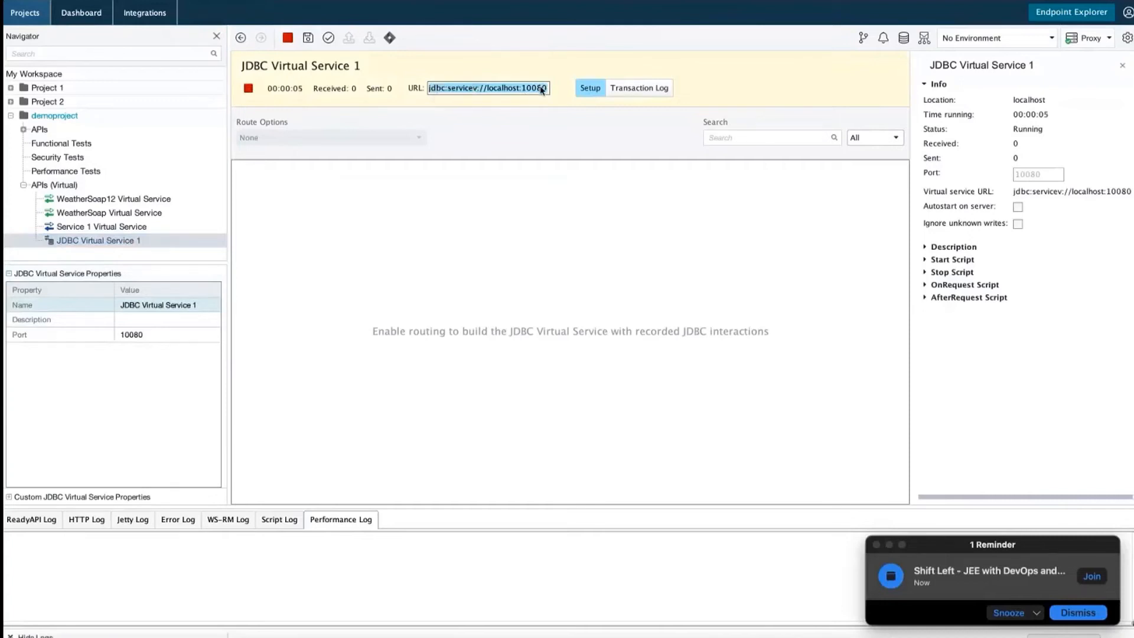
pyautogui.click(448, 89)
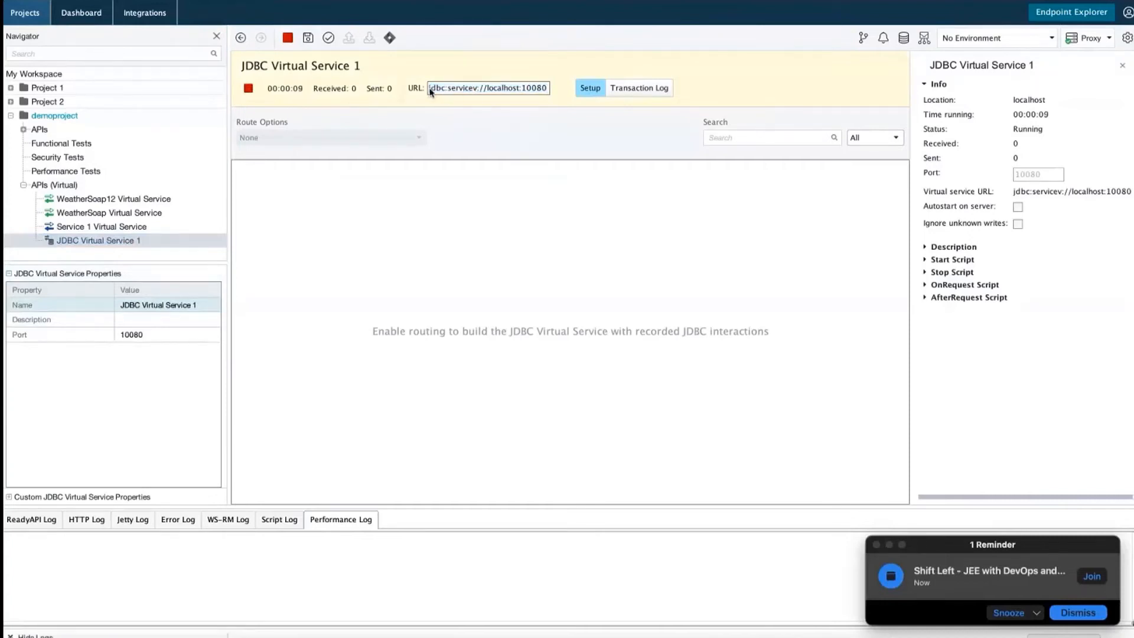
pyautogui.moveTo(430, 89); pyautogui.dragTo(548, 99)
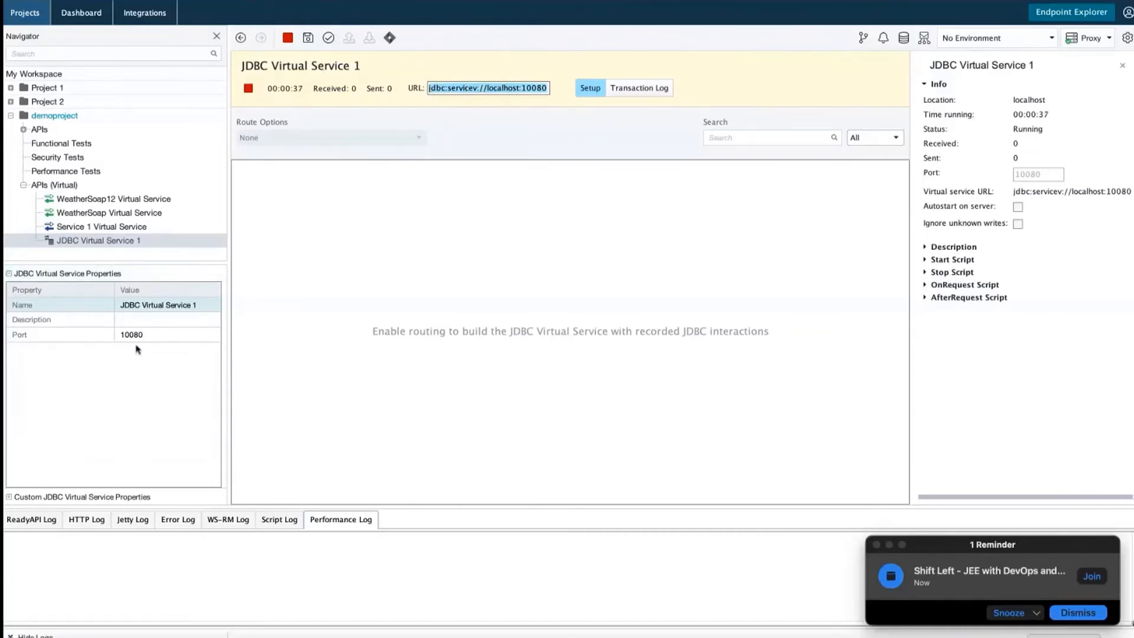
pyautogui.doubleClick(152, 335)
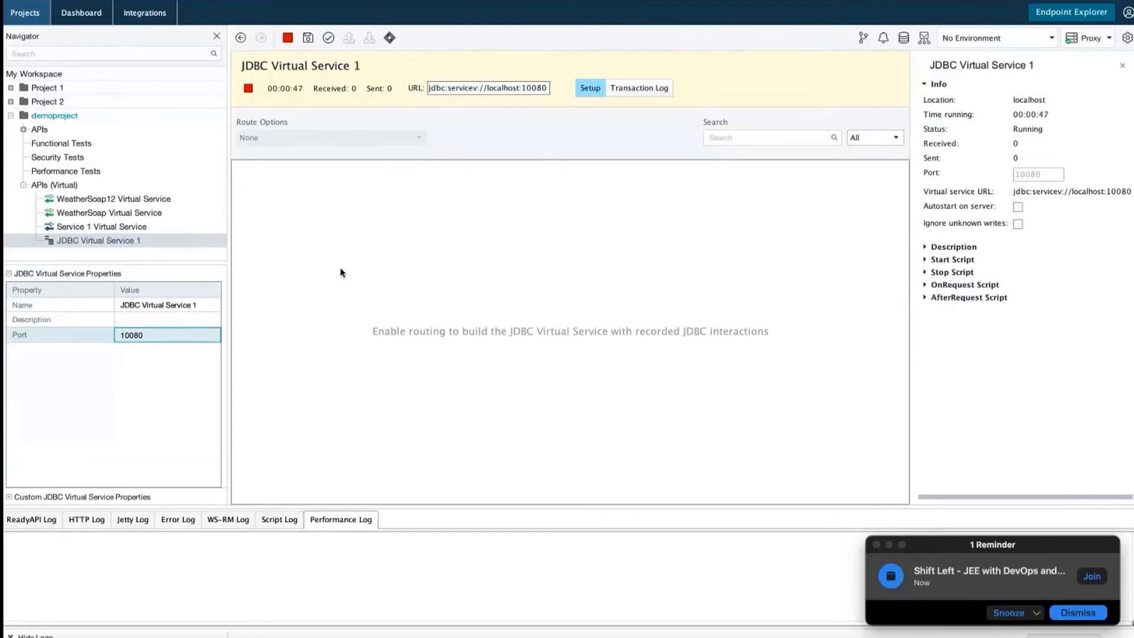
pyautogui.rightClick(102, 241)
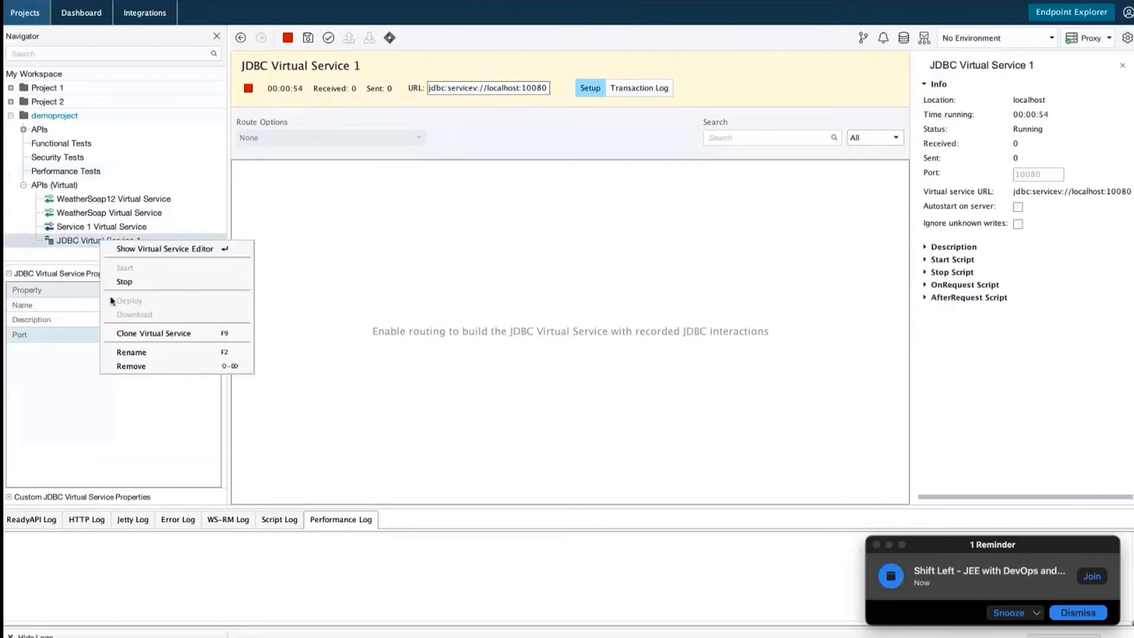
pyautogui.click(130, 283)
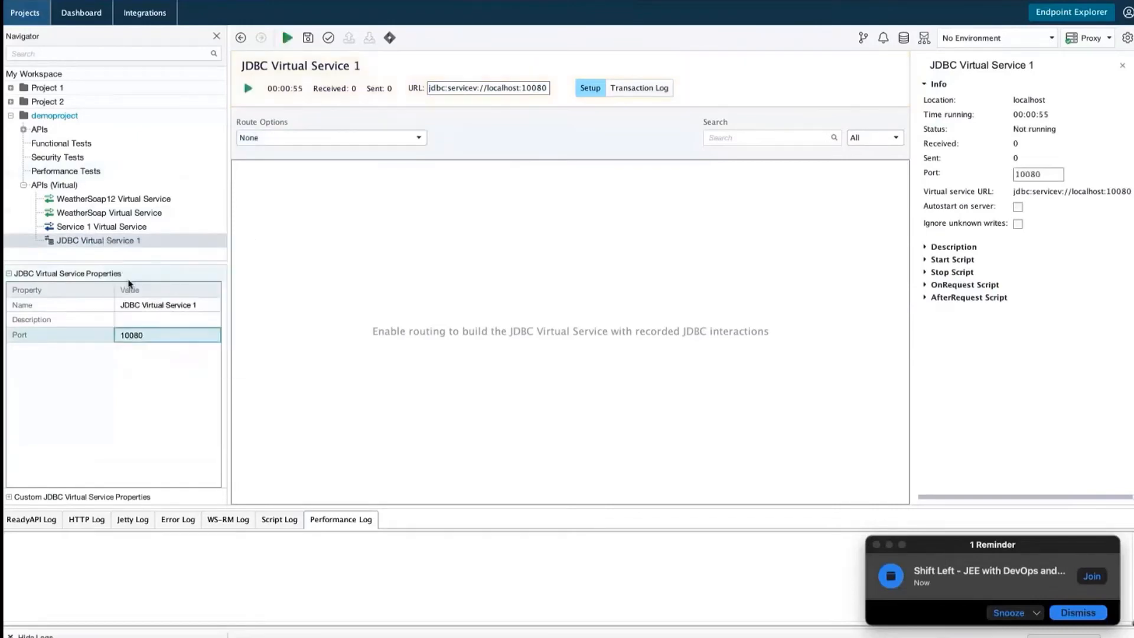
pyautogui.rightClick(72, 186)
# Create an Empty JMS virtual service with the default name JMS Virtual Service 1
pyautogui.click(95, 208)
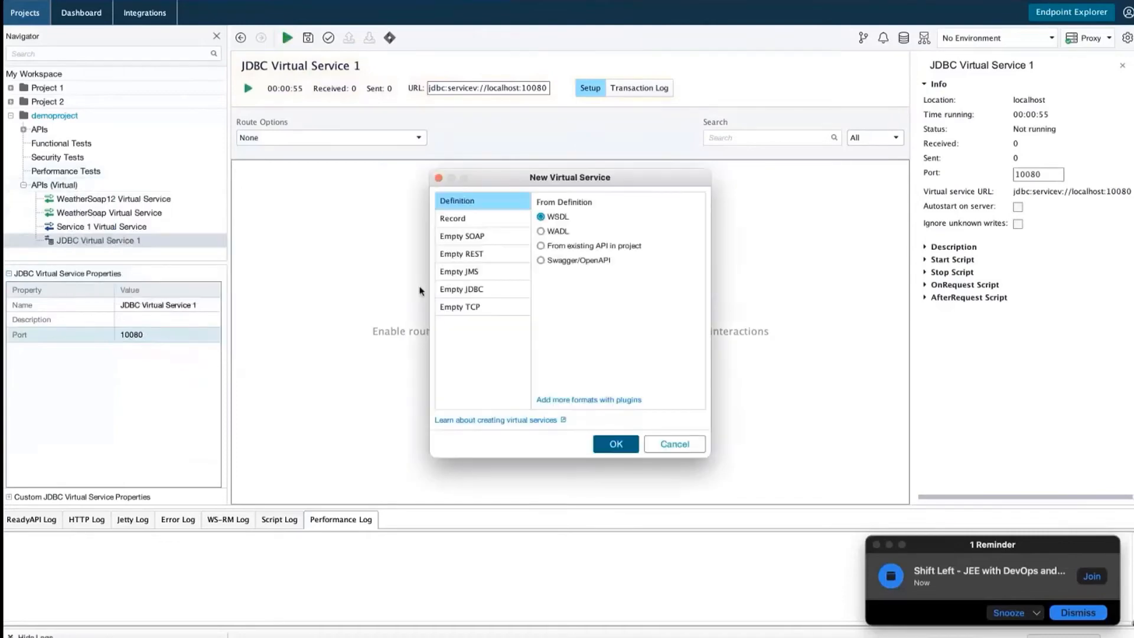
pyautogui.click(479, 273)
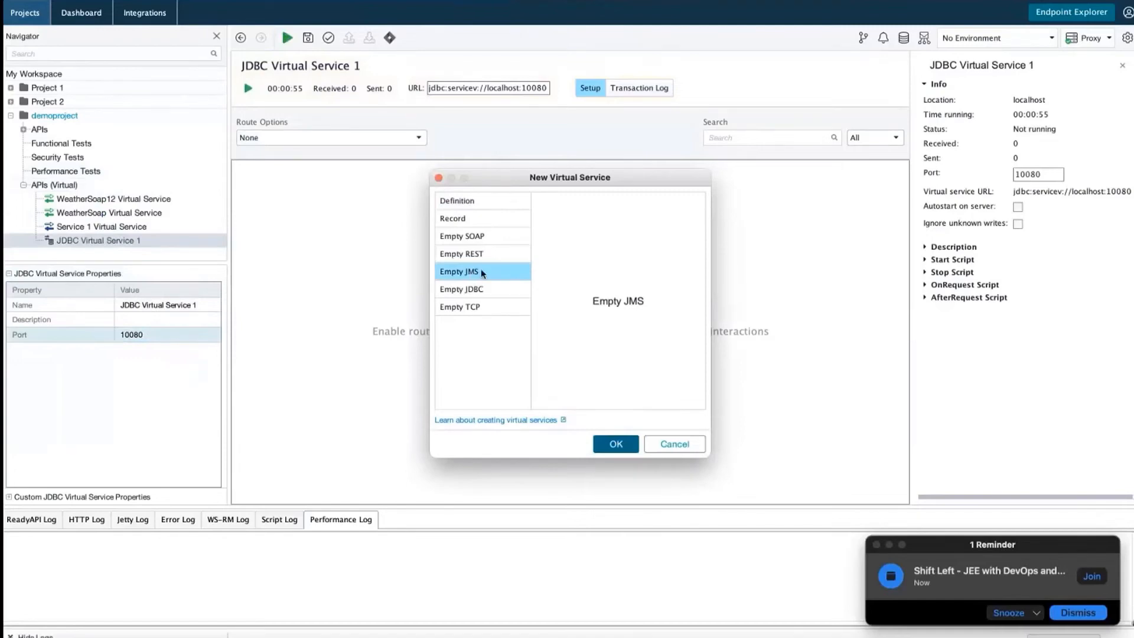
pyautogui.click(611, 451)
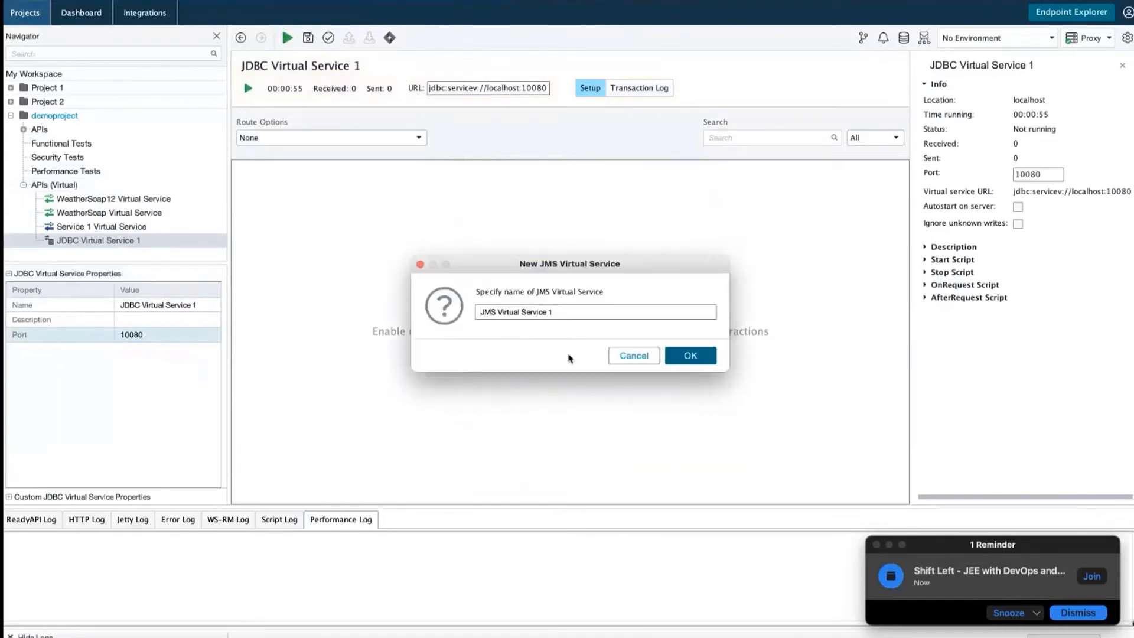
pyautogui.click(701, 363)
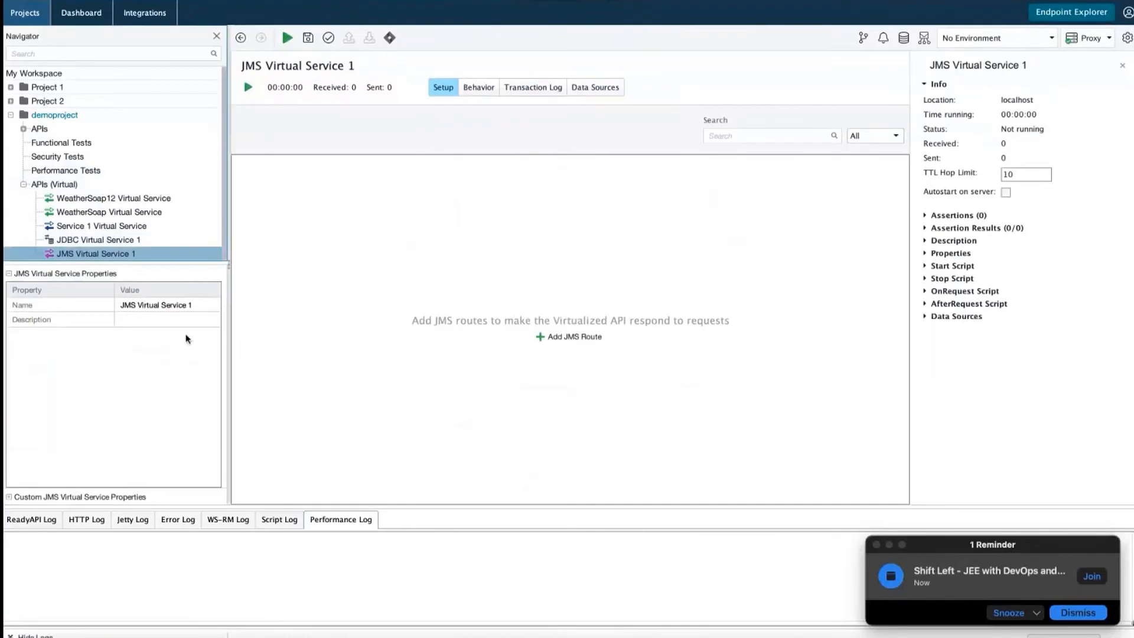
# Try starting JMS Virtual Service 1 and dismiss the missing JMS route error
pyautogui.click(248, 87)
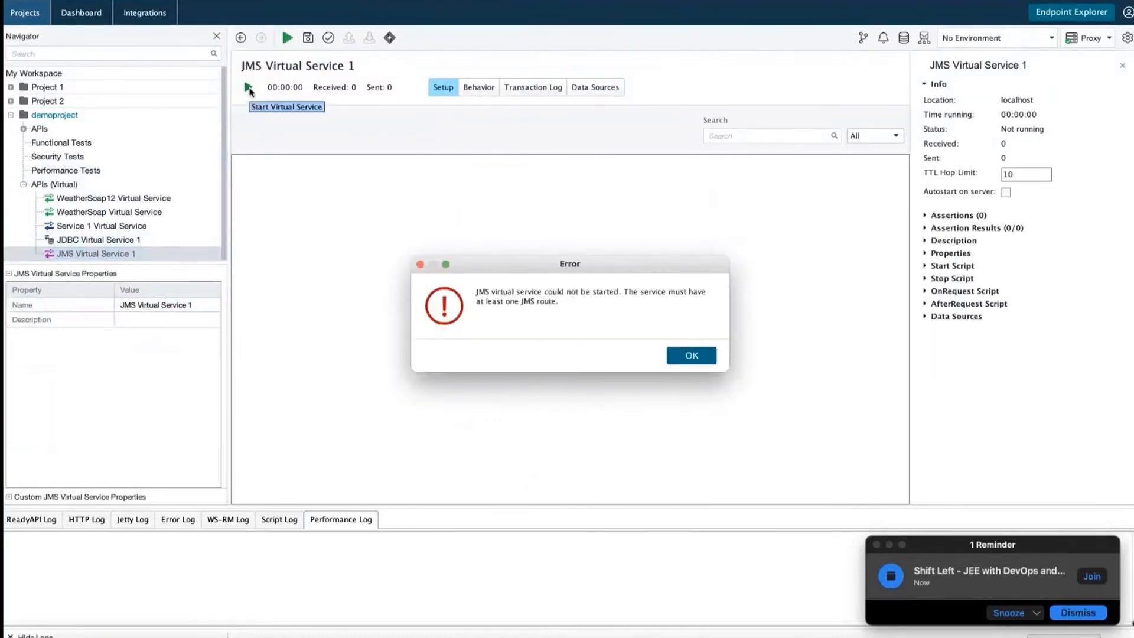
pyautogui.click(706, 364)
pyautogui.click(142, 323)
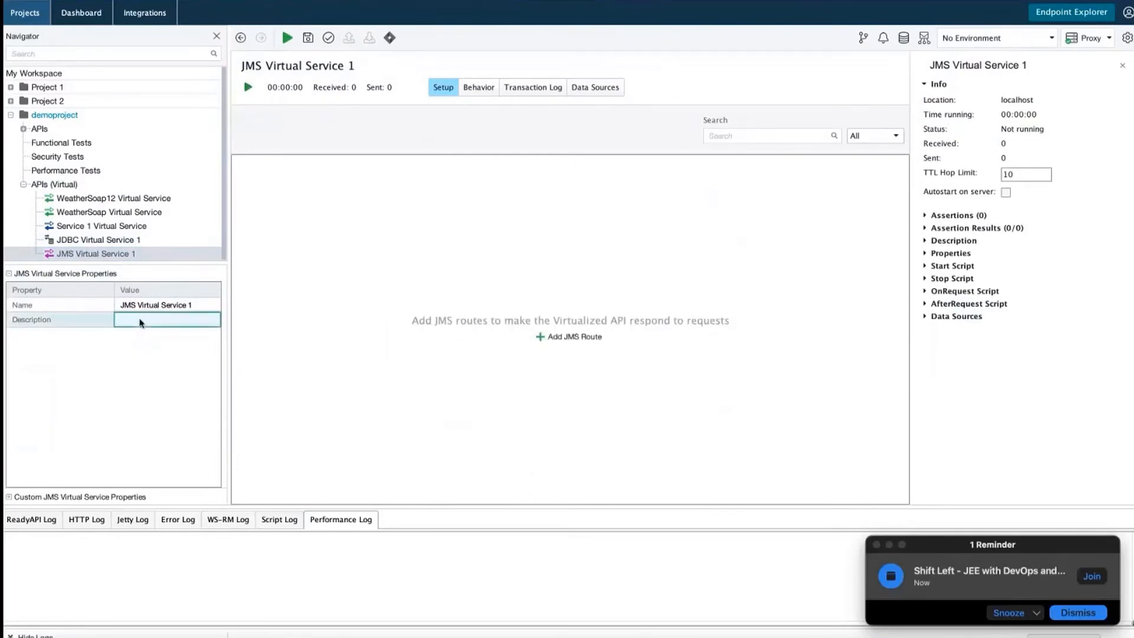
# Begin adding a JMS route to JMS Virtual Service 1 and name a new JMS server connection
pyautogui.rightClick(102, 258)
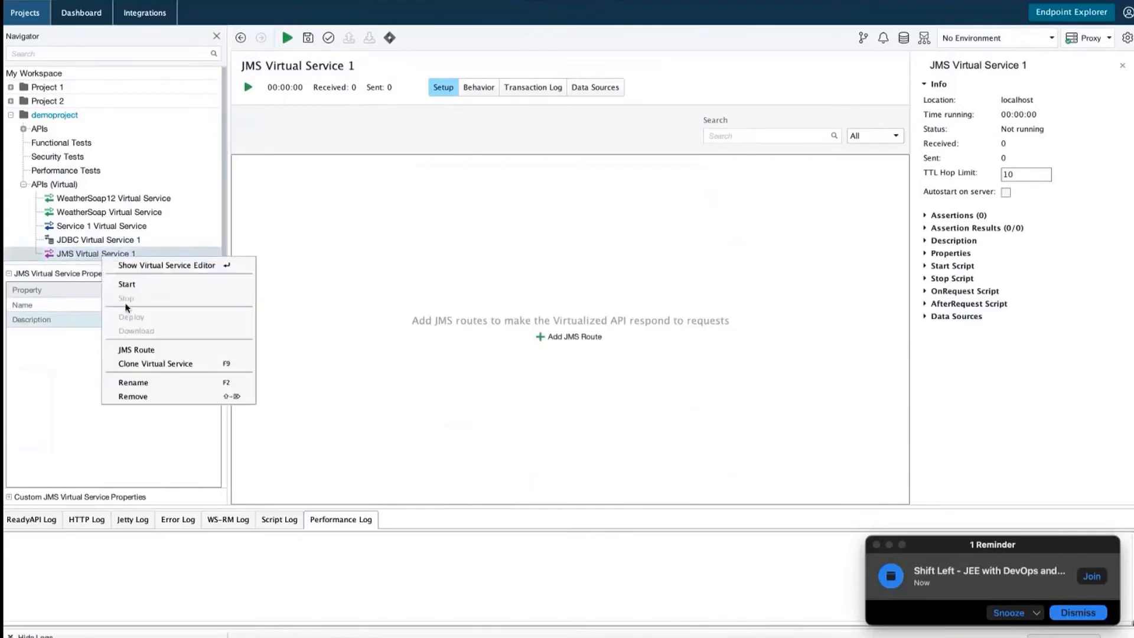
pyautogui.click(147, 350)
pyautogui.click(568, 300)
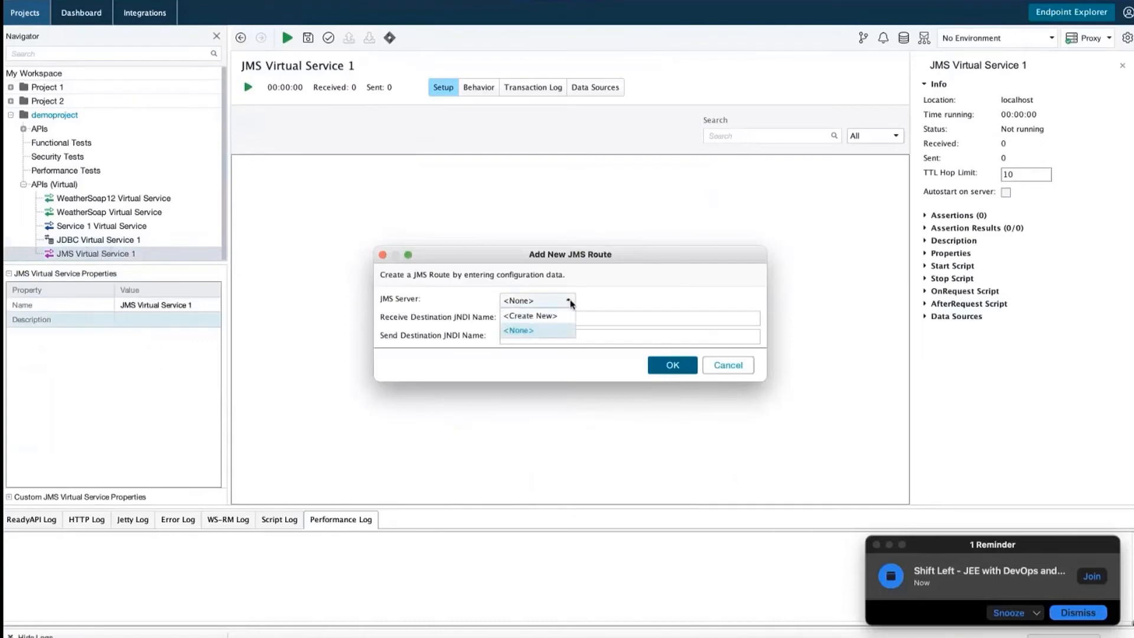
pyautogui.click(531, 321)
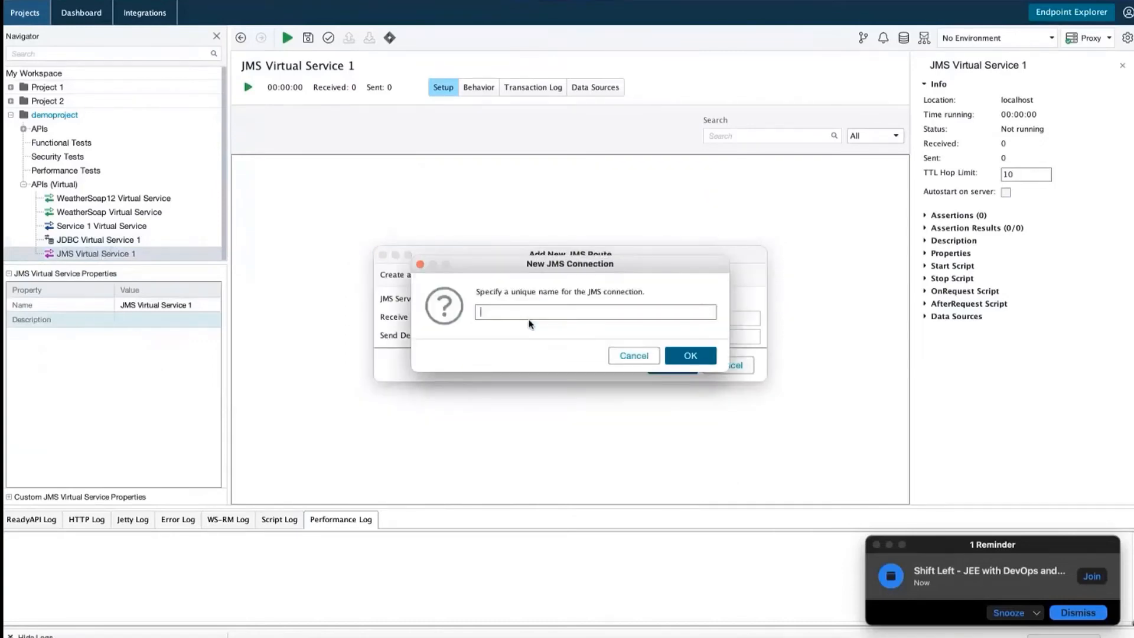
pyautogui.write('asd')
pyautogui.click(695, 359)
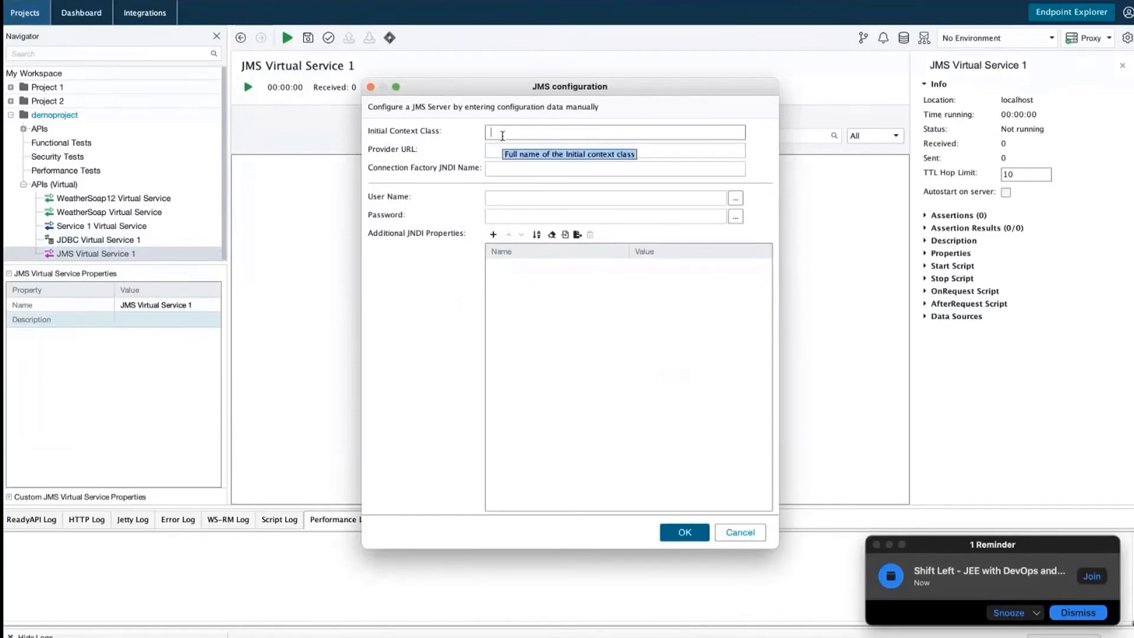
# Set the server's context class to webspheremq, provider URL tcp://localhost:1818, enter the user name and password, and save
pyautogui.click(502, 136)
pyautogui.write('websphe')
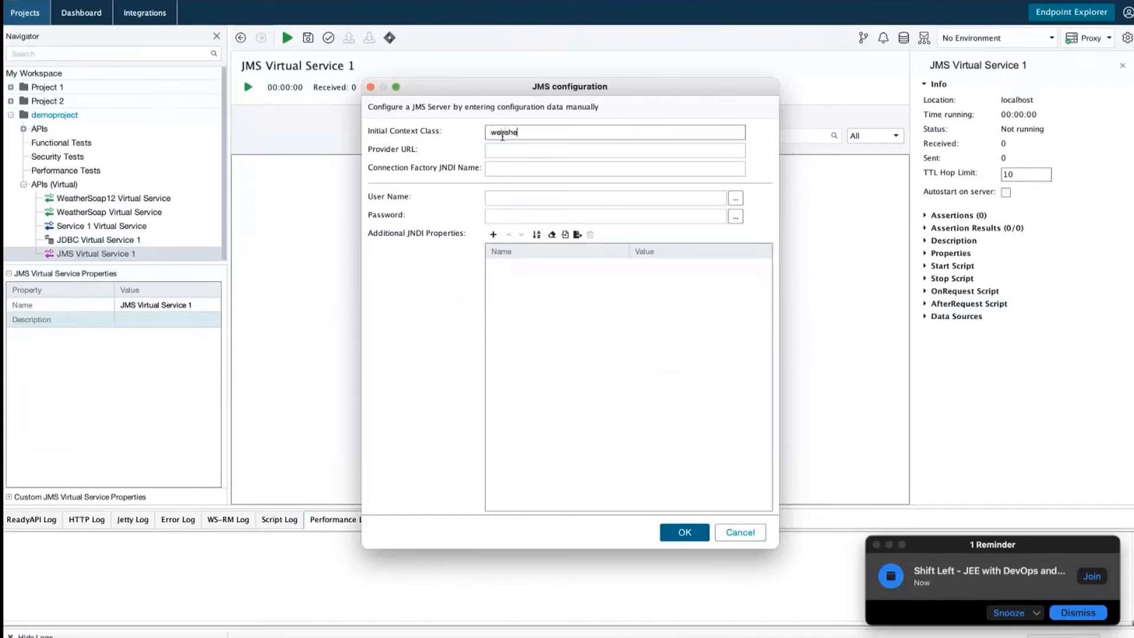
pyautogui.write('remq')
pyautogui.press('Tab')
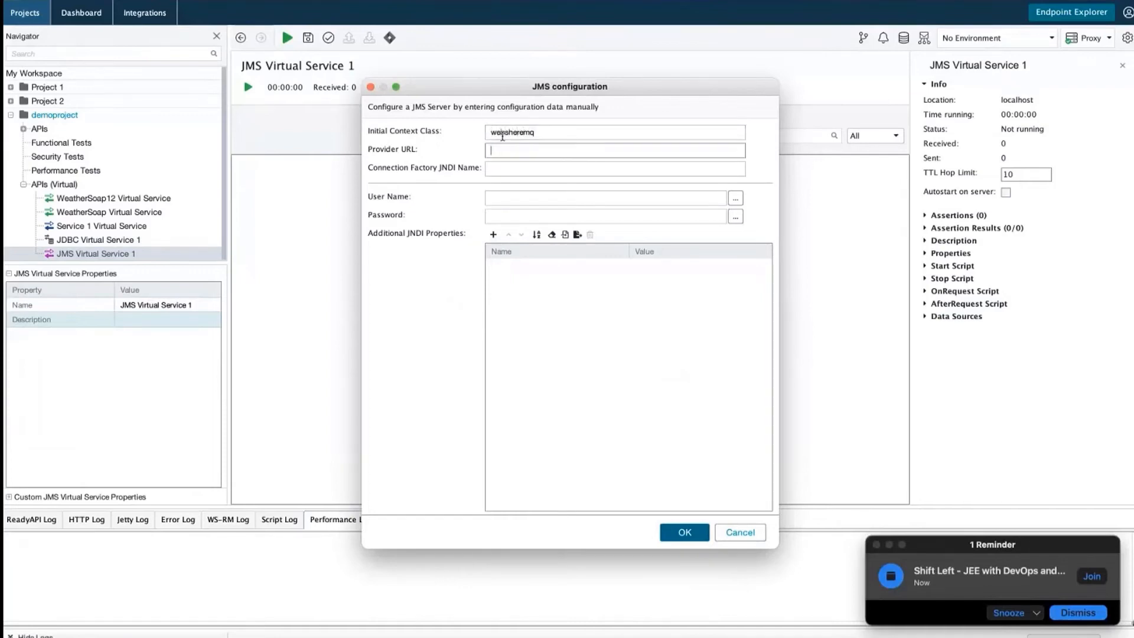
pyautogui.write('tcp://localhost:1818')
pyautogui.press('Tab')
pyautogui.press('Tab')
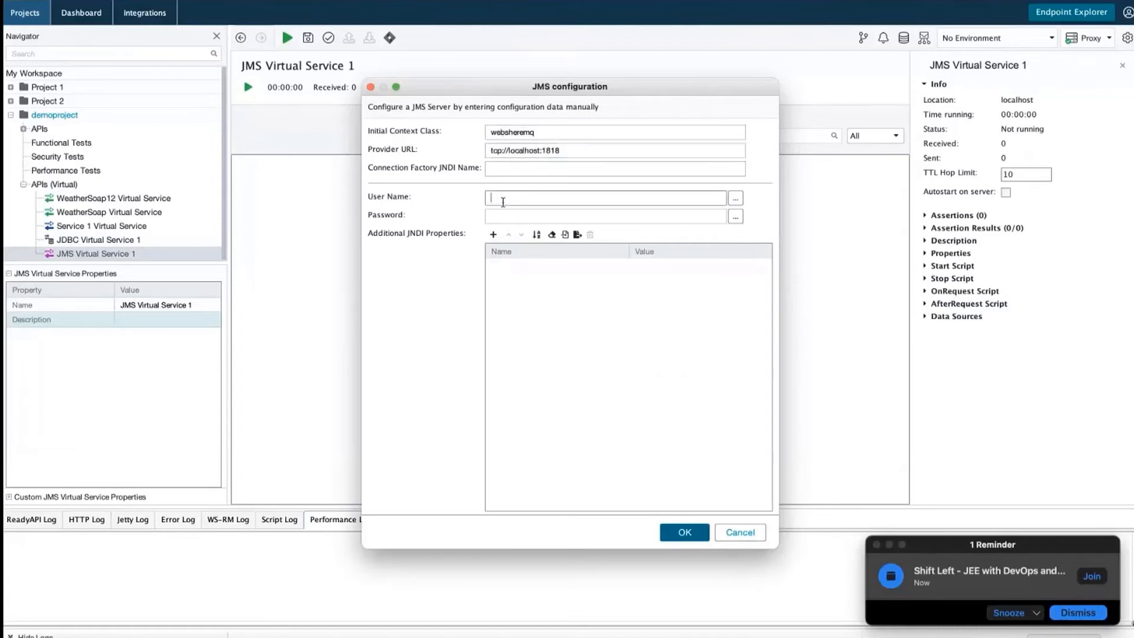
pyautogui.write('admin')
pyautogui.click(500, 216)
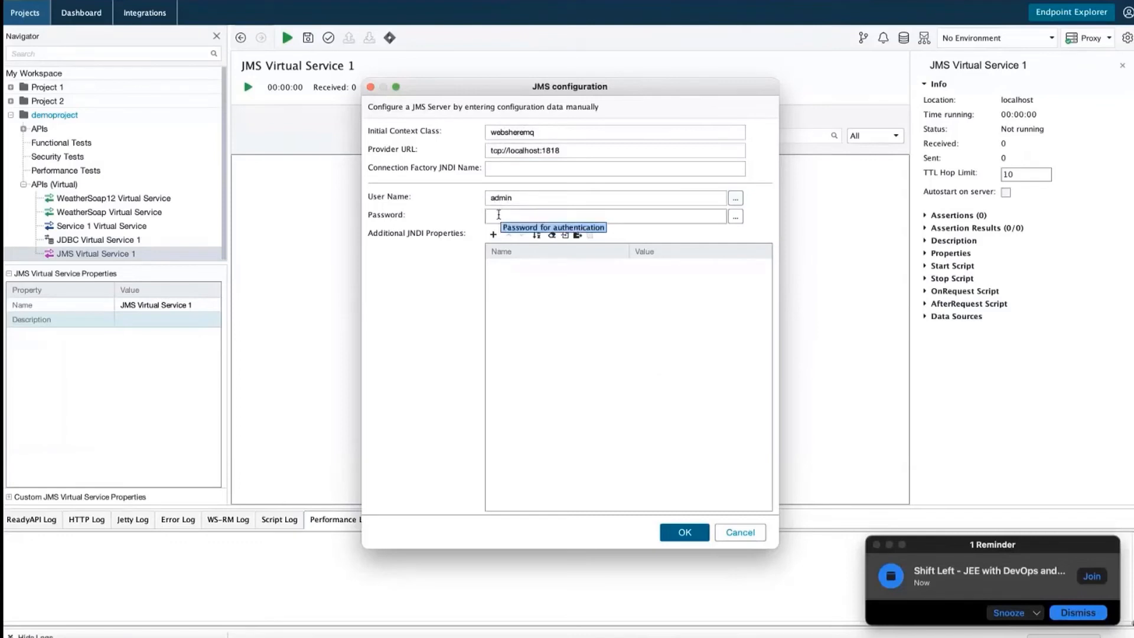
pyautogui.write('adm')
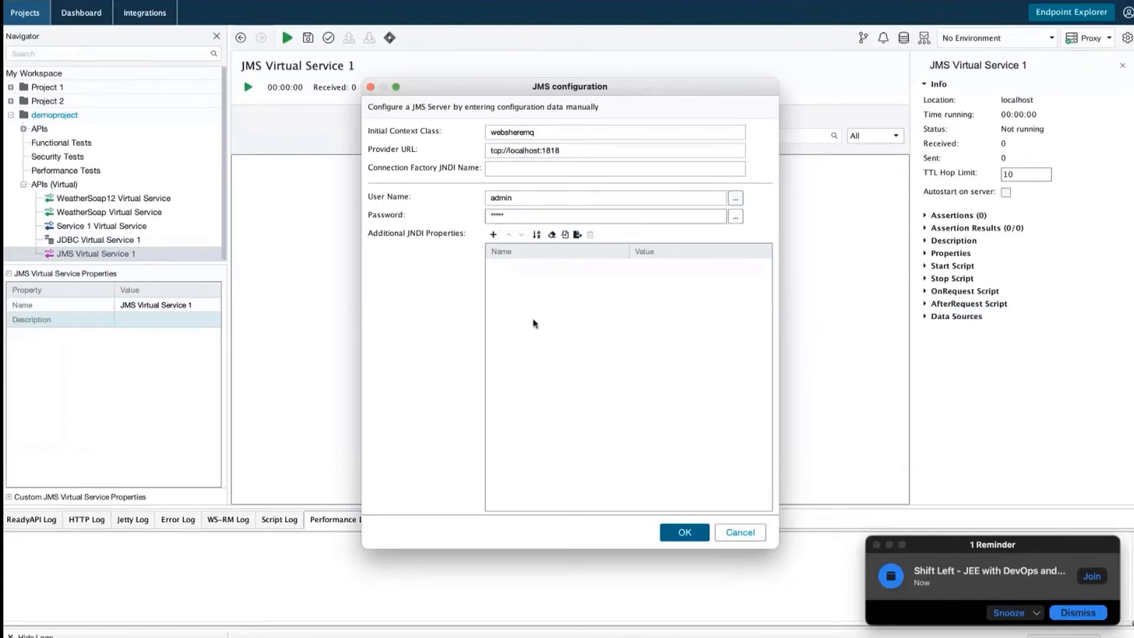
pyautogui.click(682, 531)
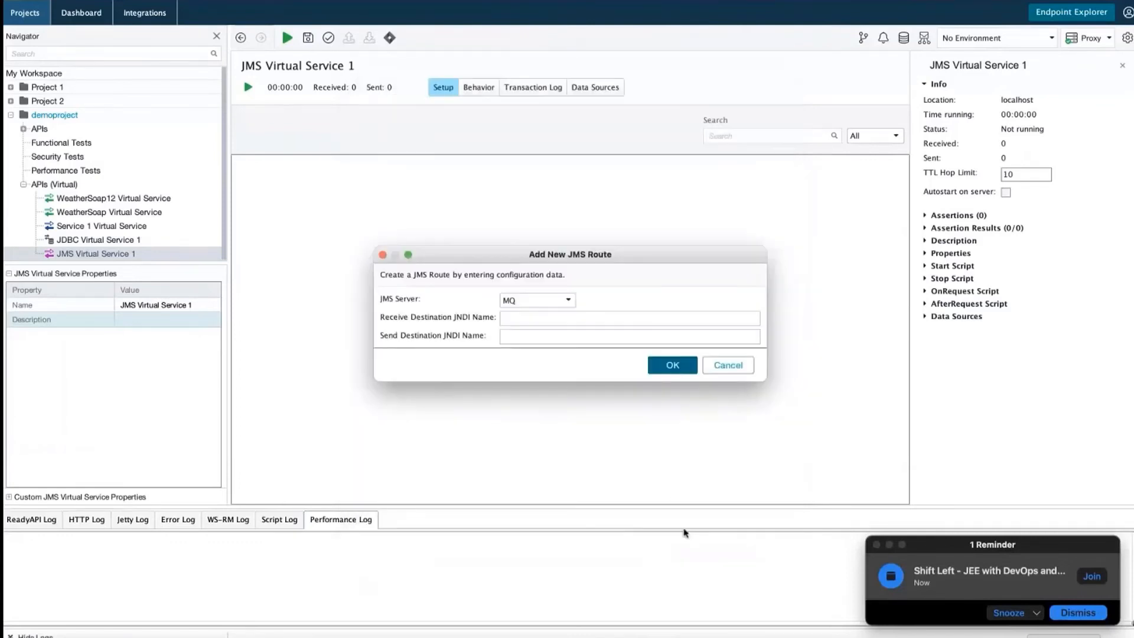
# Submit the route, dismiss the missing receive destination error, and keep MQ as the server
pyautogui.click(664, 369)
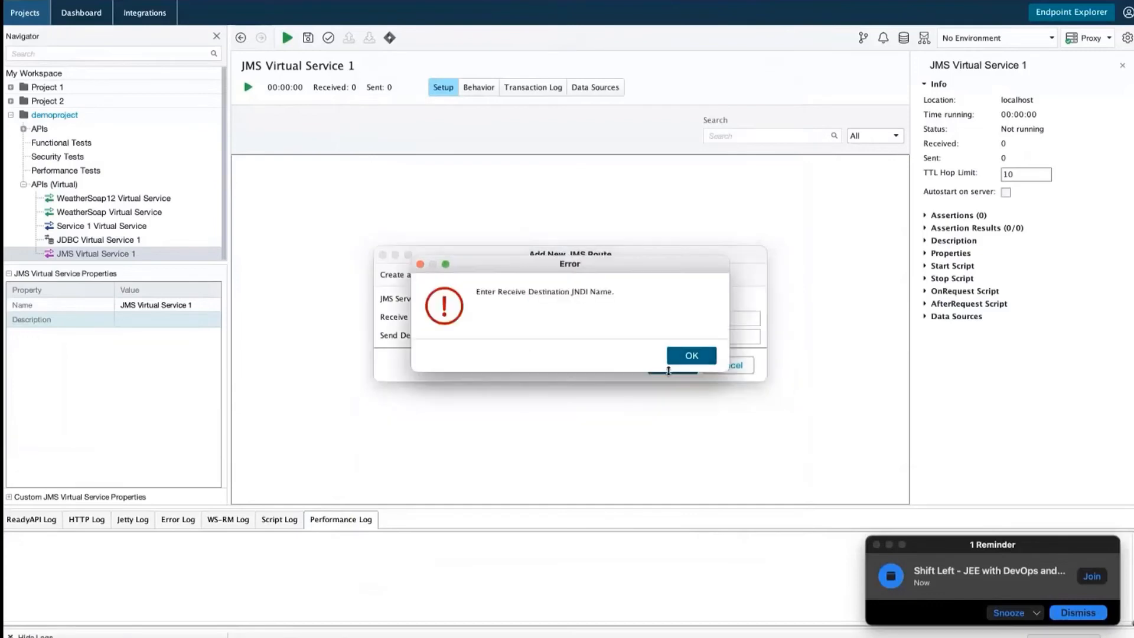
pyautogui.click(678, 358)
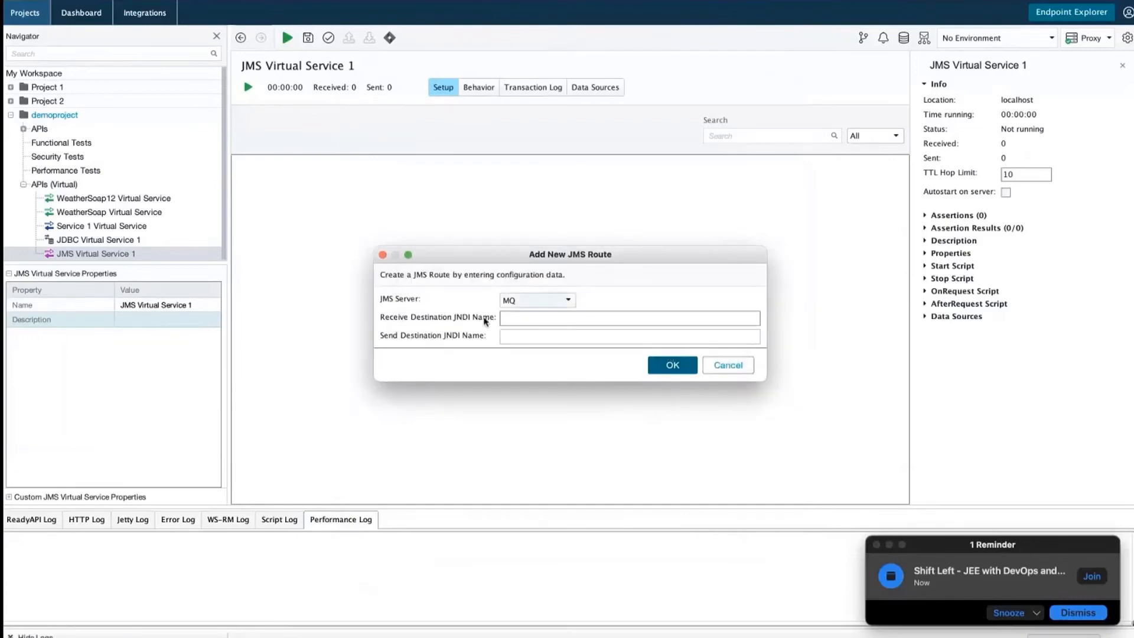
pyautogui.click(568, 299)
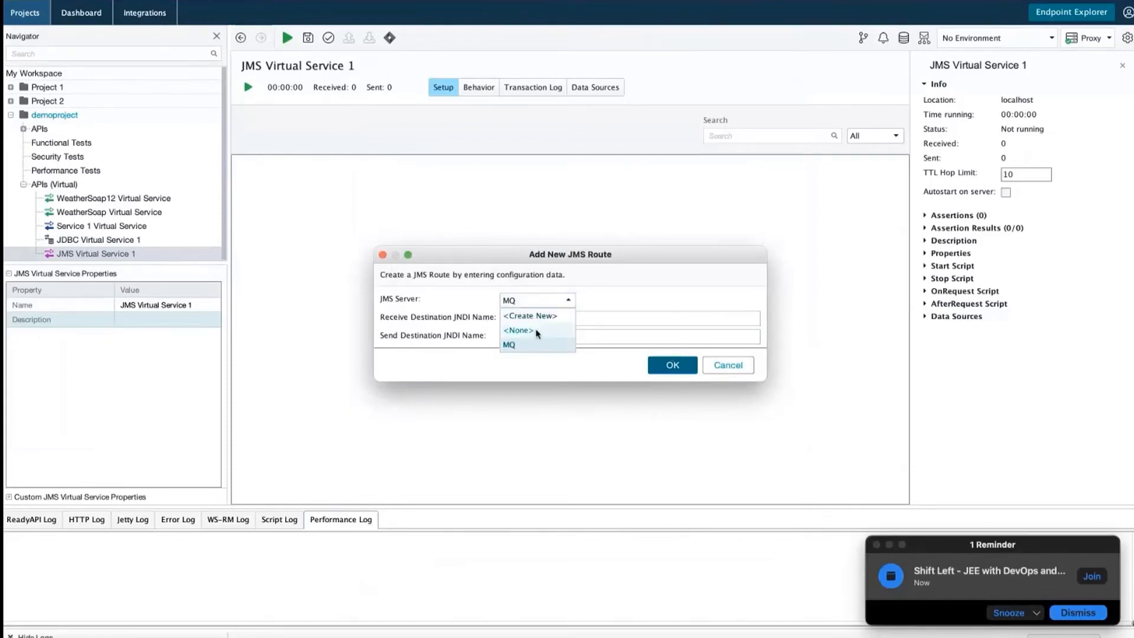
pyautogui.click(610, 304)
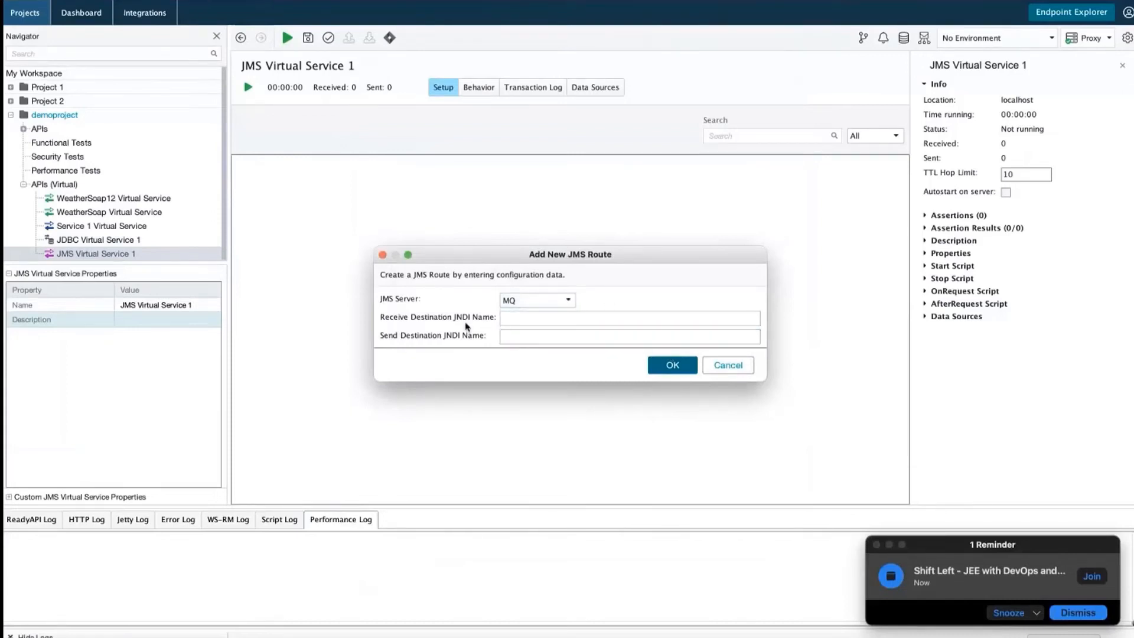
# Set receive destination mq://test and send destination mq://sender, creating JMS Request 1
pyautogui.click(514, 322)
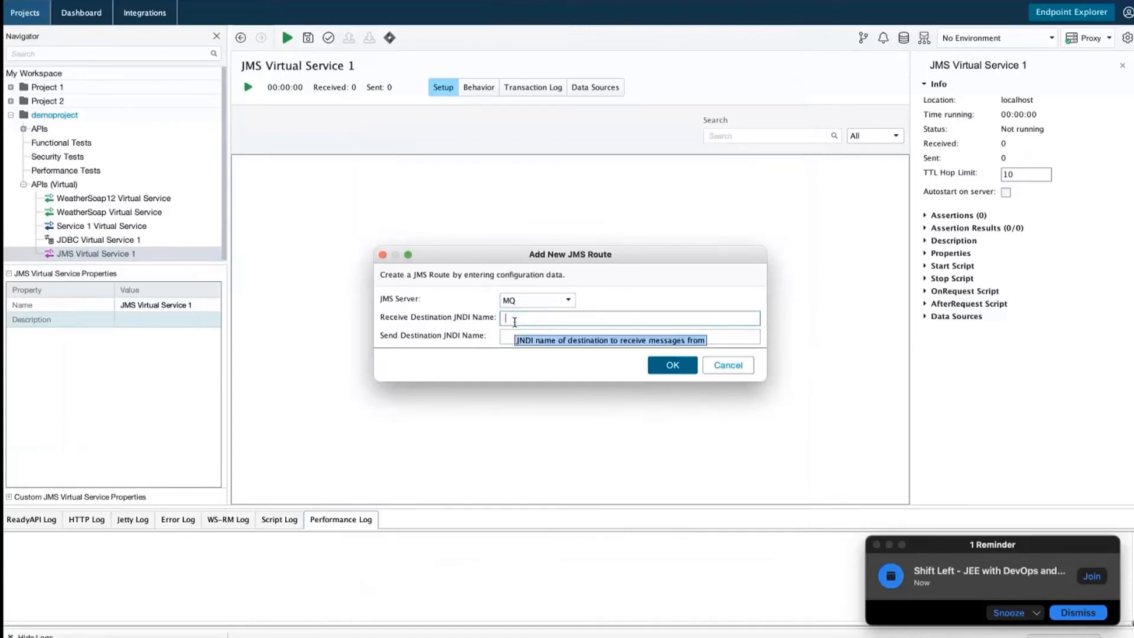
pyautogui.write('mq://test')
pyautogui.click(512, 334)
pyautogui.write('mq:')
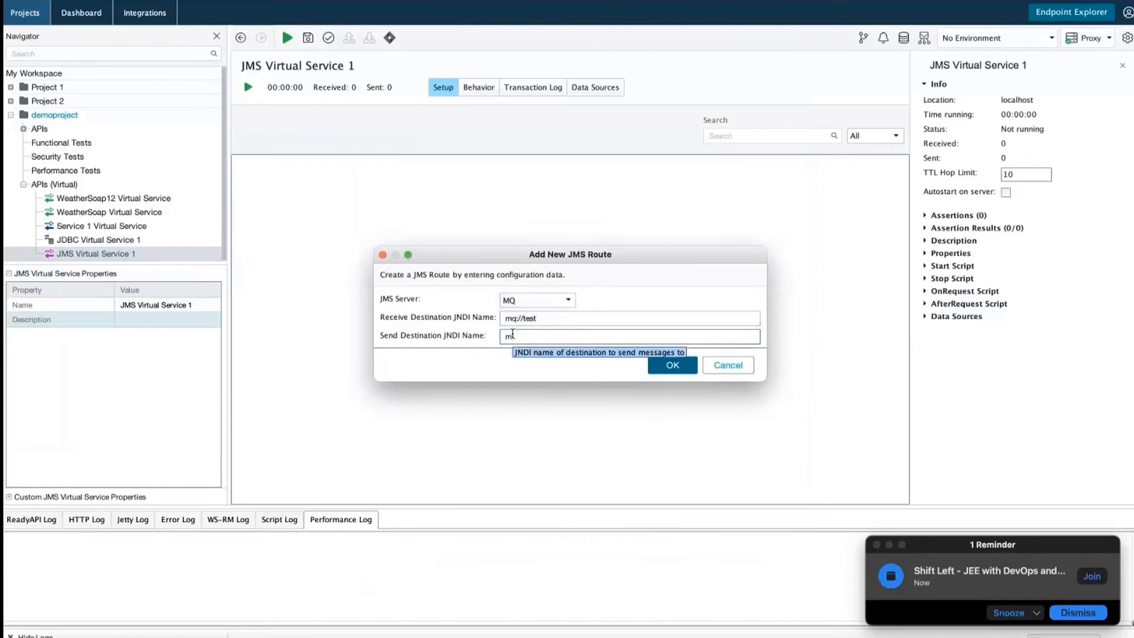
pyautogui.write('er')
pyautogui.click(671, 366)
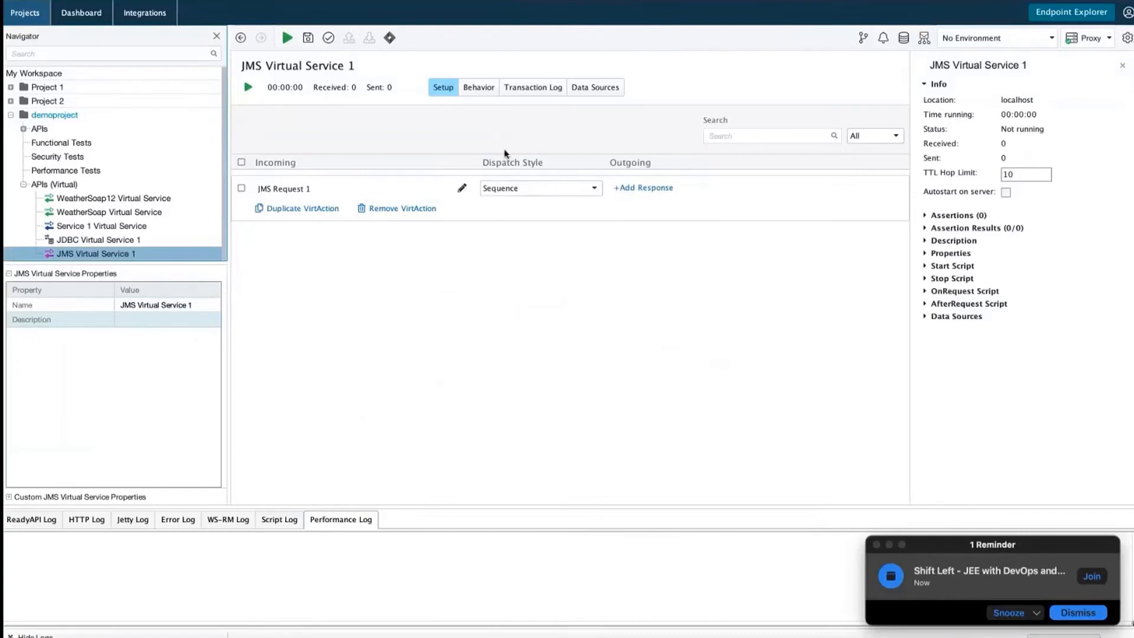
# Try running JMS Virtual Service 1, dismiss the missing client libraries error, and open WeatherSoap12 Virtual Service
pyautogui.click(248, 88)
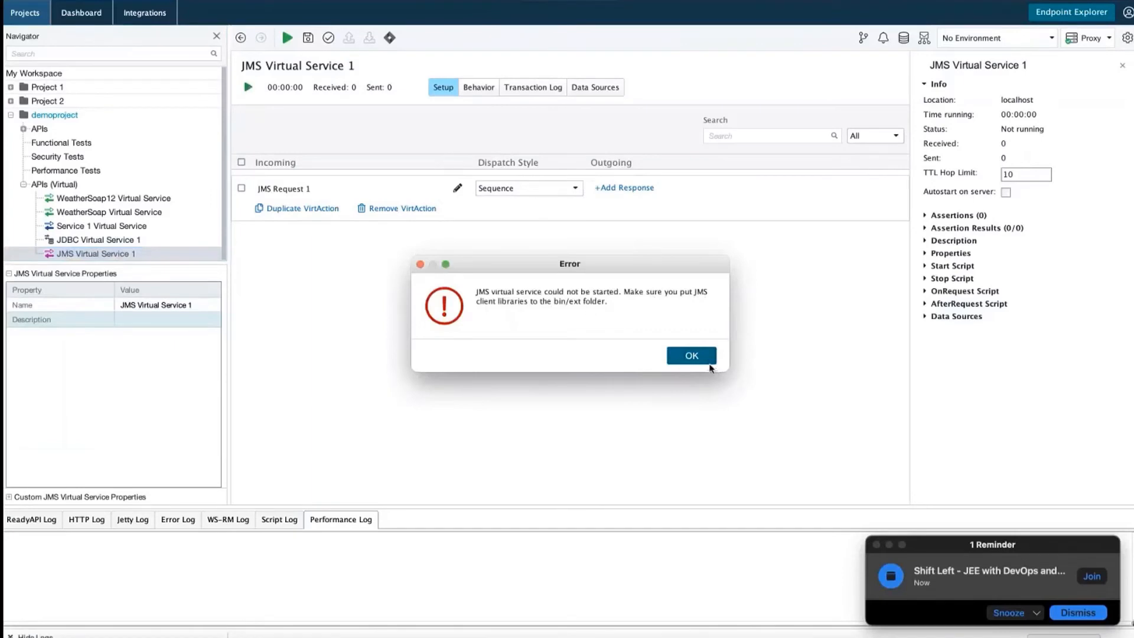
pyautogui.click(702, 358)
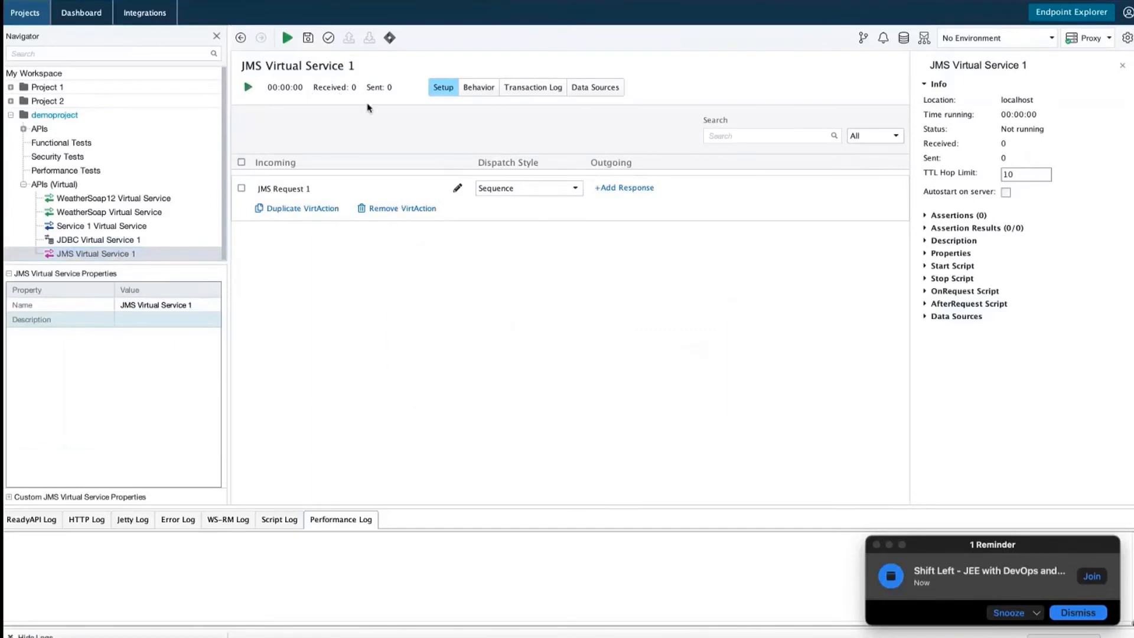
pyautogui.click(97, 255)
pyautogui.rightClick(98, 258)
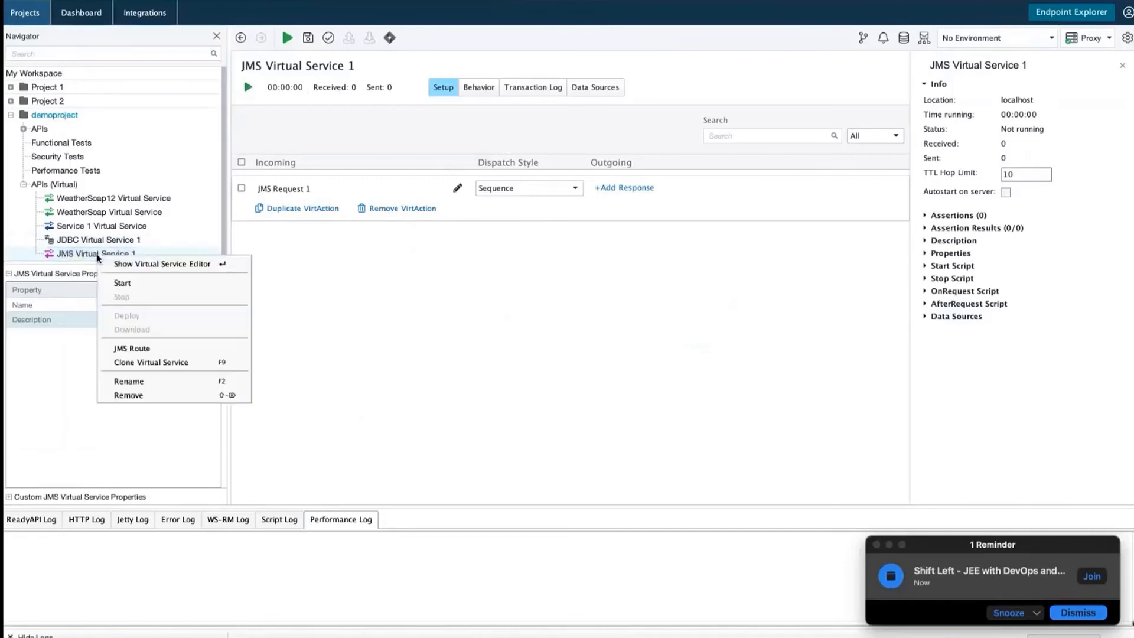
pyautogui.click(328, 291)
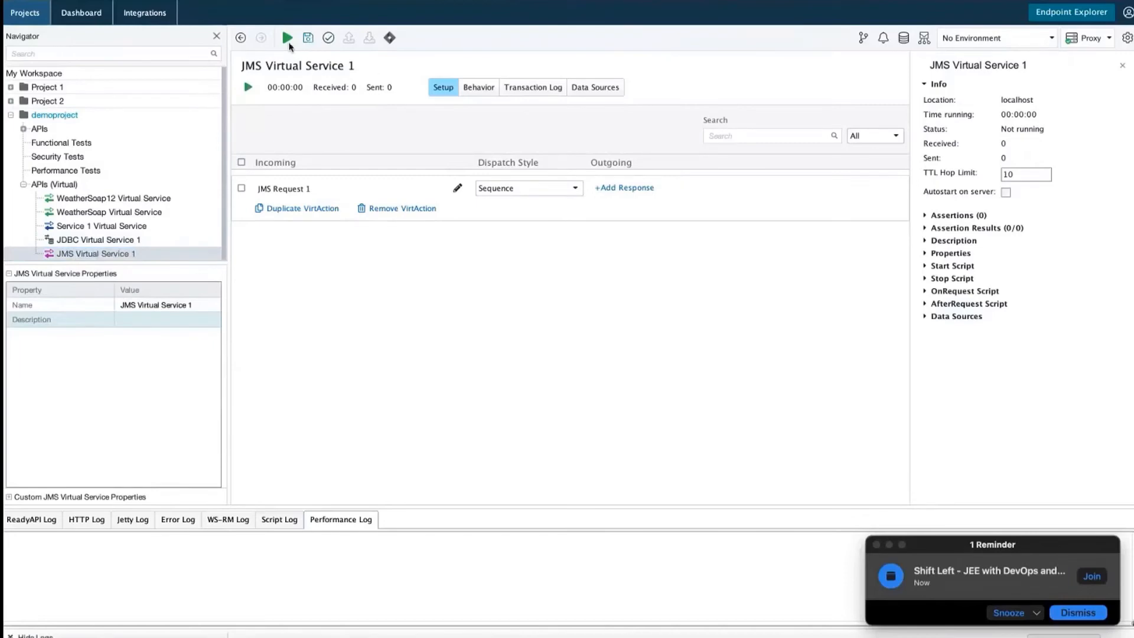
pyautogui.click(82, 199)
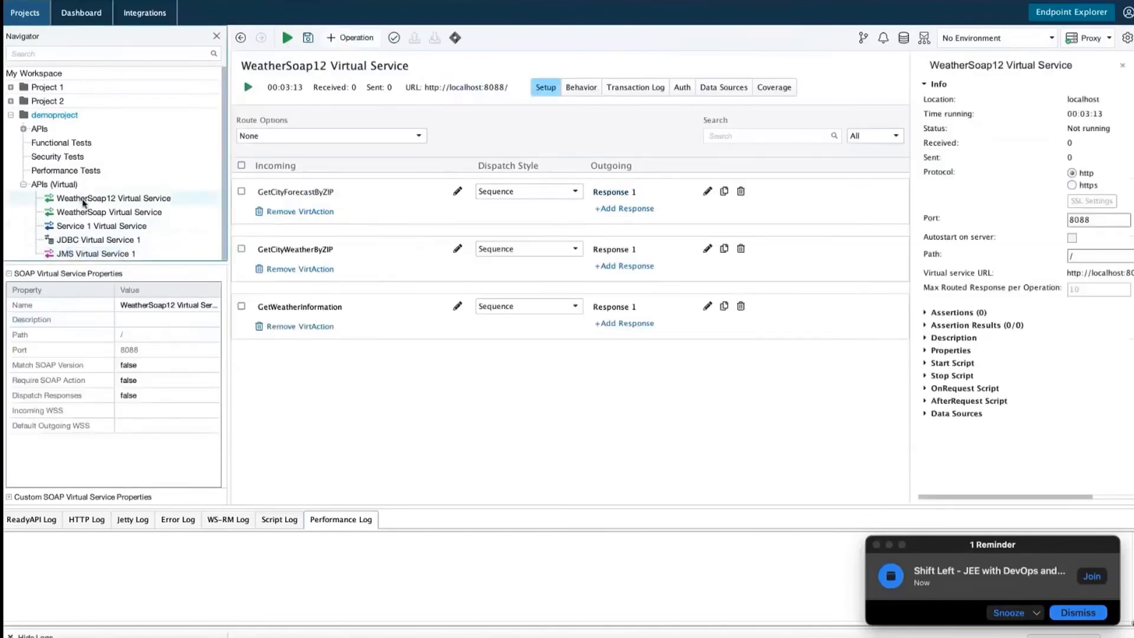
# Remove the WeatherSoap12 and WeatherSoap virtual services from demoproject
pyautogui.rightClick(83, 199)
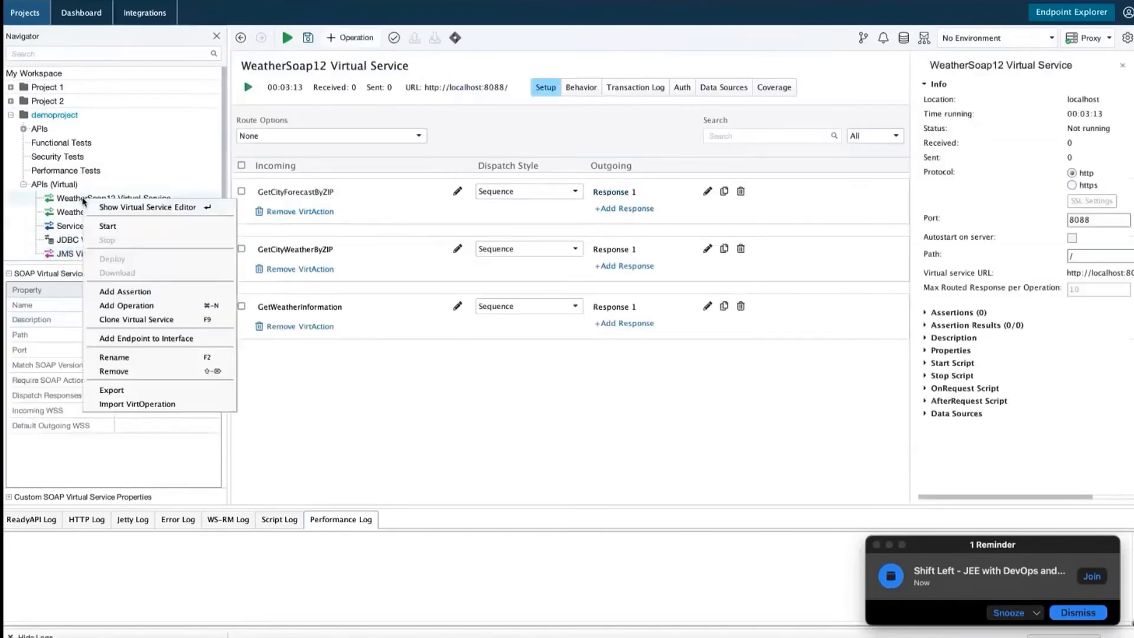
pyautogui.click(118, 371)
pyautogui.click(694, 357)
pyautogui.click(150, 198)
pyautogui.rightClick(150, 199)
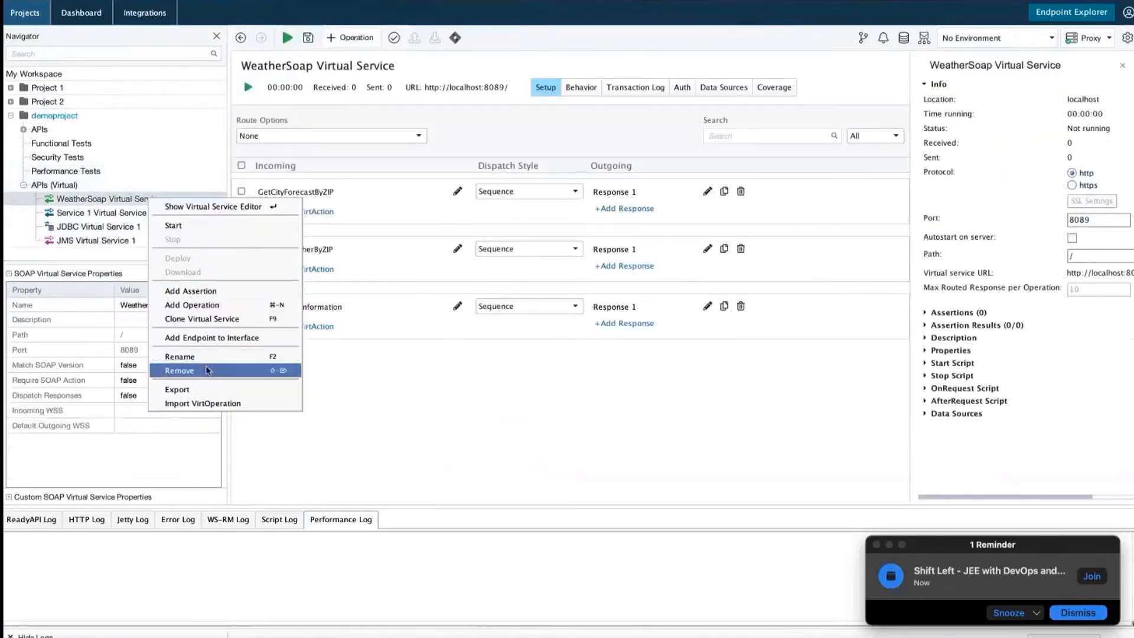
pyautogui.click(179, 370)
pyautogui.click(695, 357)
# Remove the Service 1, JDBC Virtual Service 1 and JMS Virtual Service 1 virtual services
pyautogui.click(106, 198)
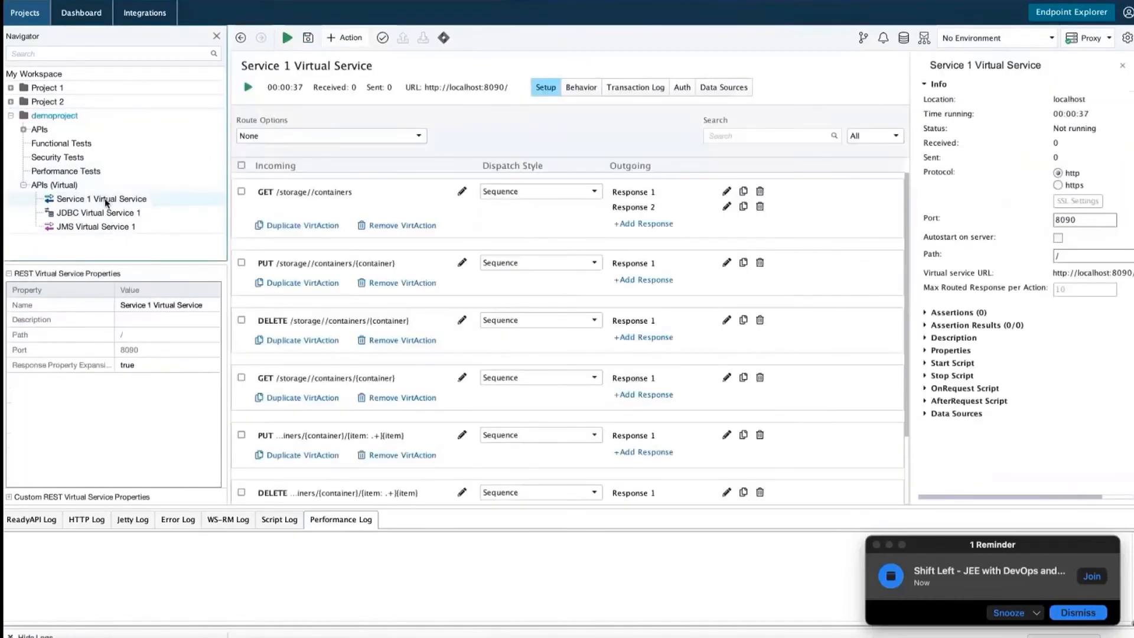
pyautogui.rightClick(107, 200)
pyautogui.click(159, 353)
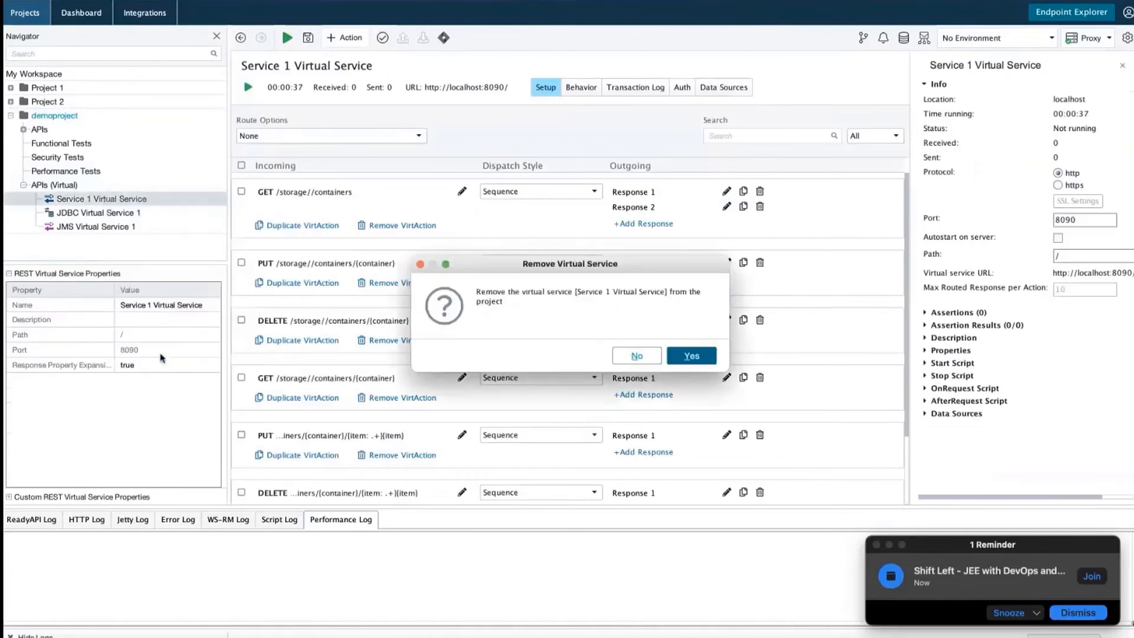
pyautogui.click(696, 361)
pyautogui.click(80, 198)
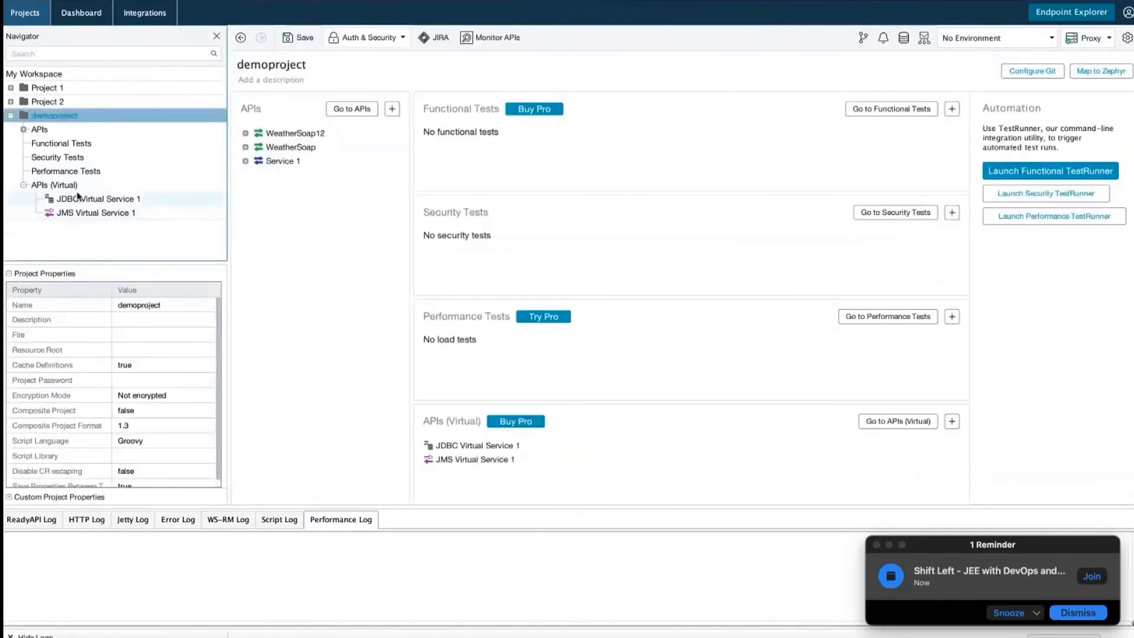
pyautogui.rightClick(80, 197)
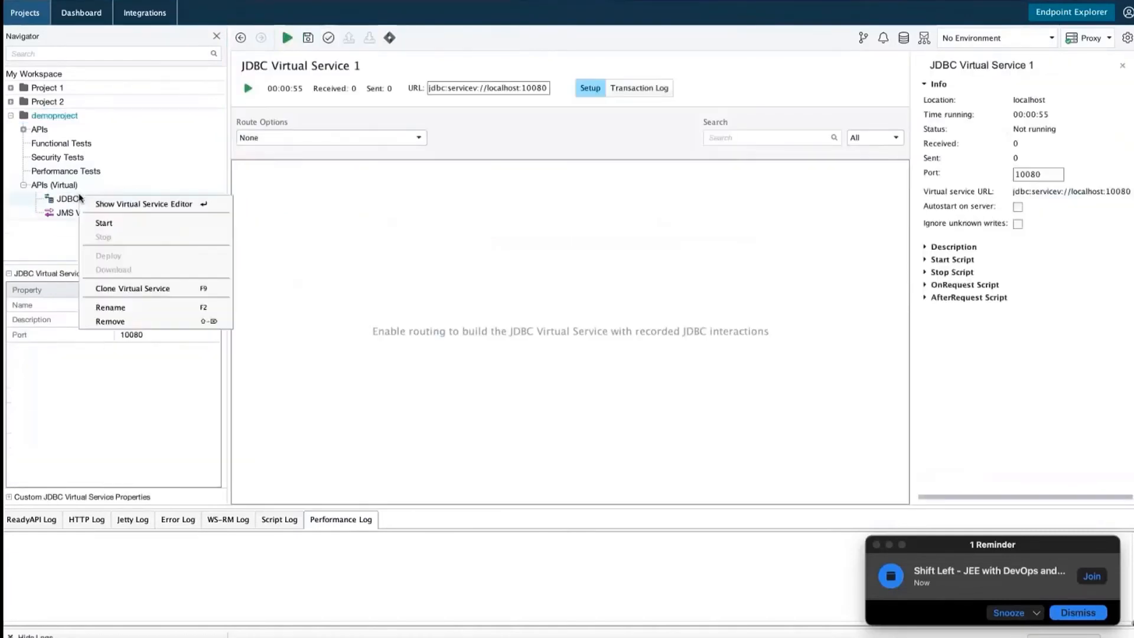
pyautogui.click(145, 322)
pyautogui.click(692, 355)
pyautogui.click(93, 199)
pyautogui.rightClick(95, 199)
pyautogui.click(145, 342)
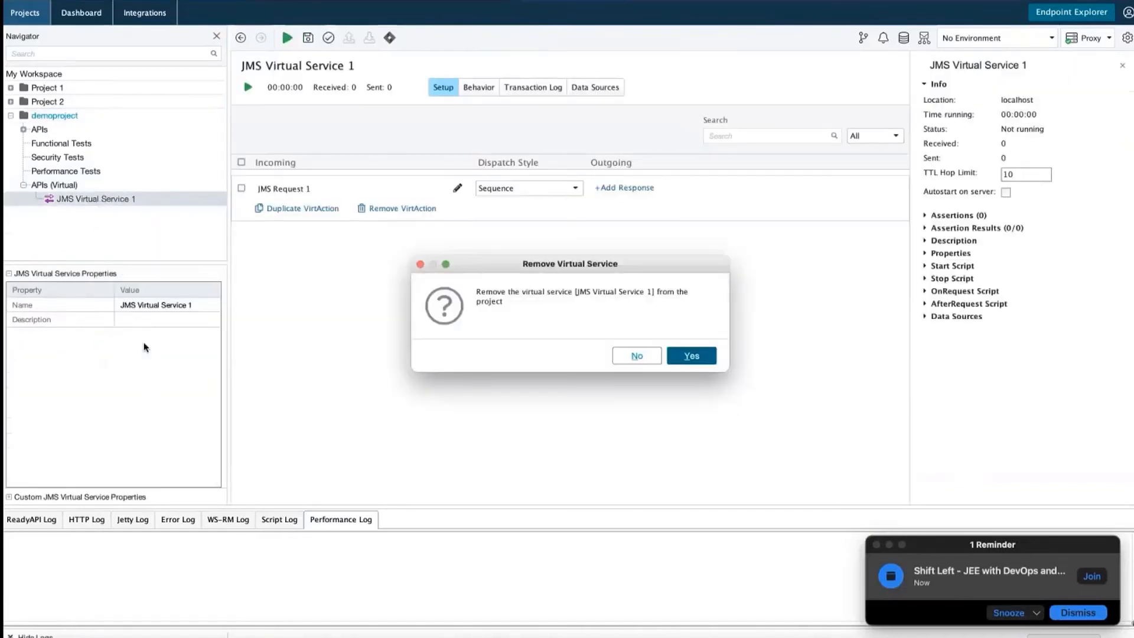
pyautogui.click(690, 359)
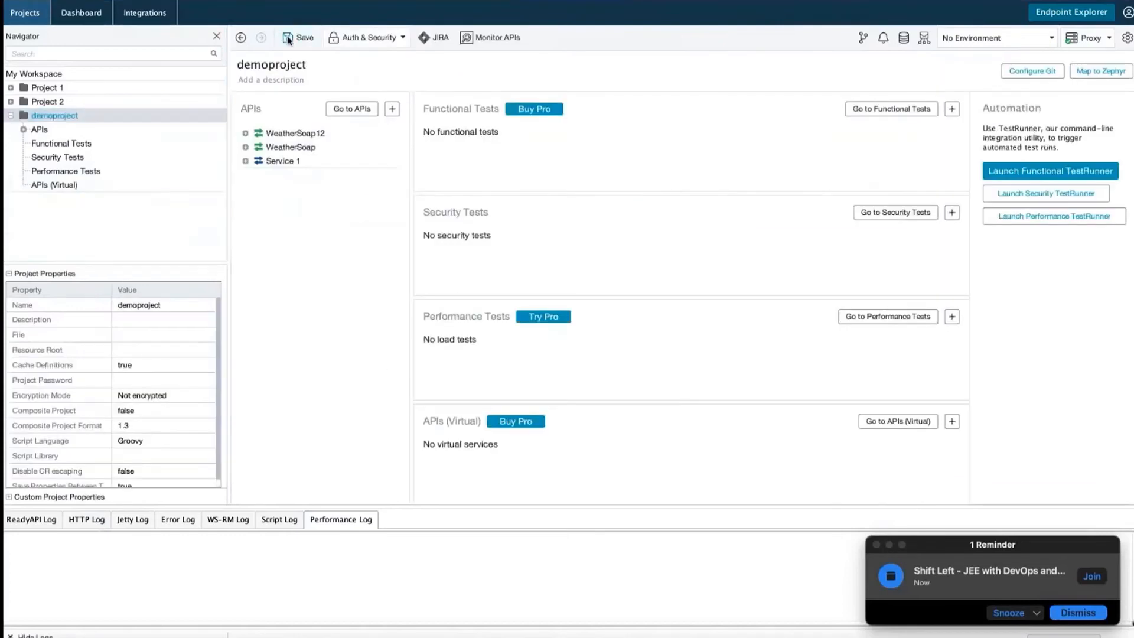
# Save demoproject, then expand its APIs and open WeatherSoap
pyautogui.click(288, 40)
pyautogui.click(550, 257)
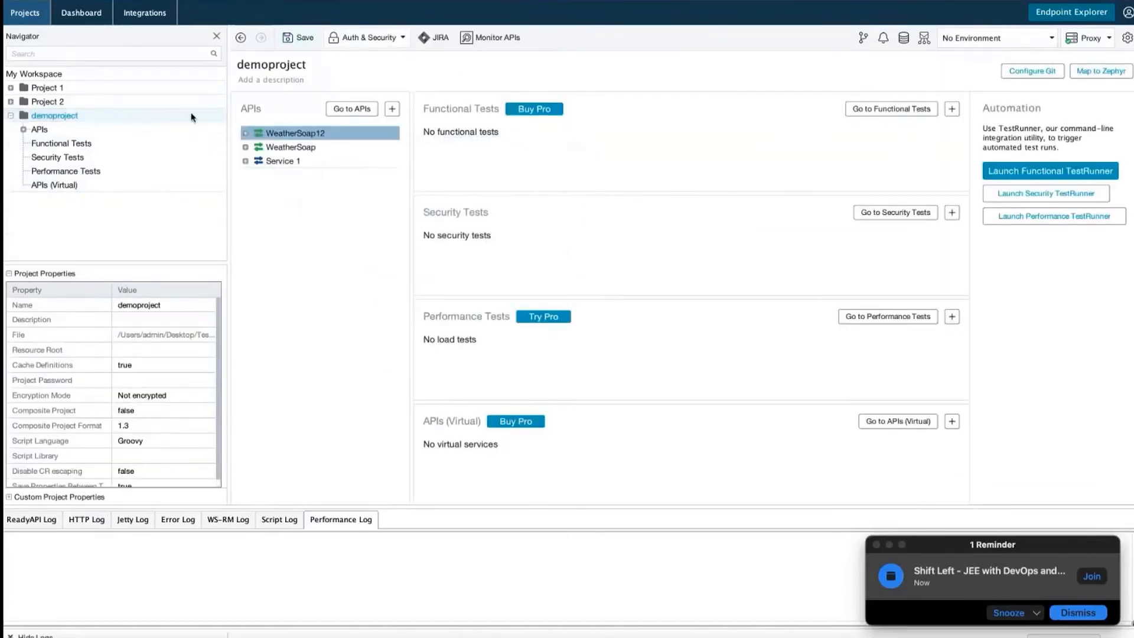
pyautogui.click(38, 130)
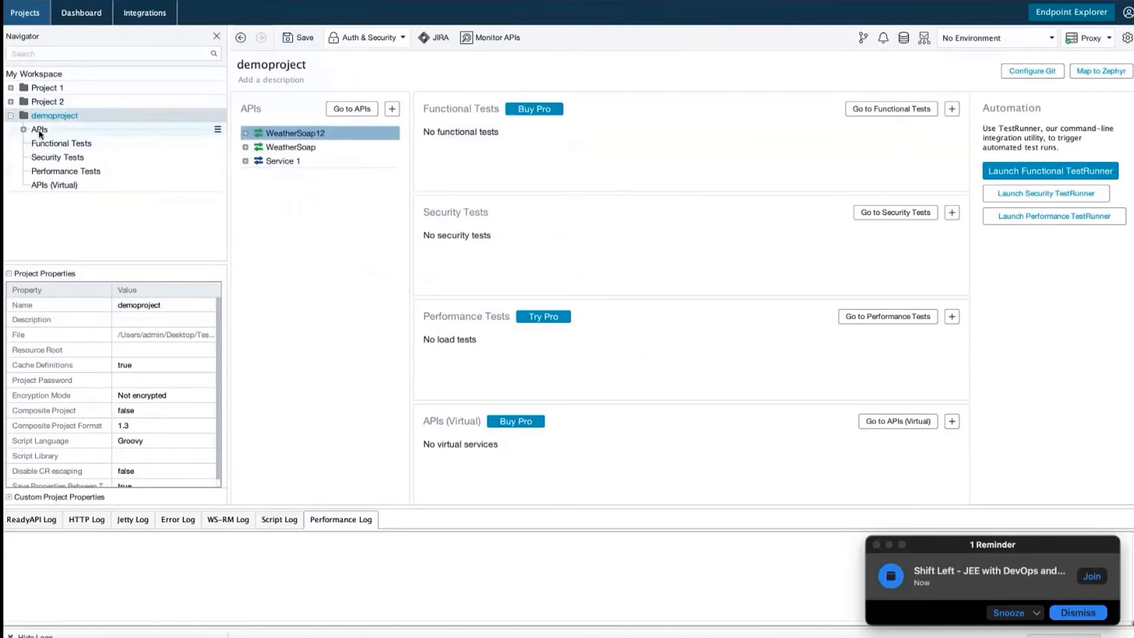
pyautogui.click(70, 155)
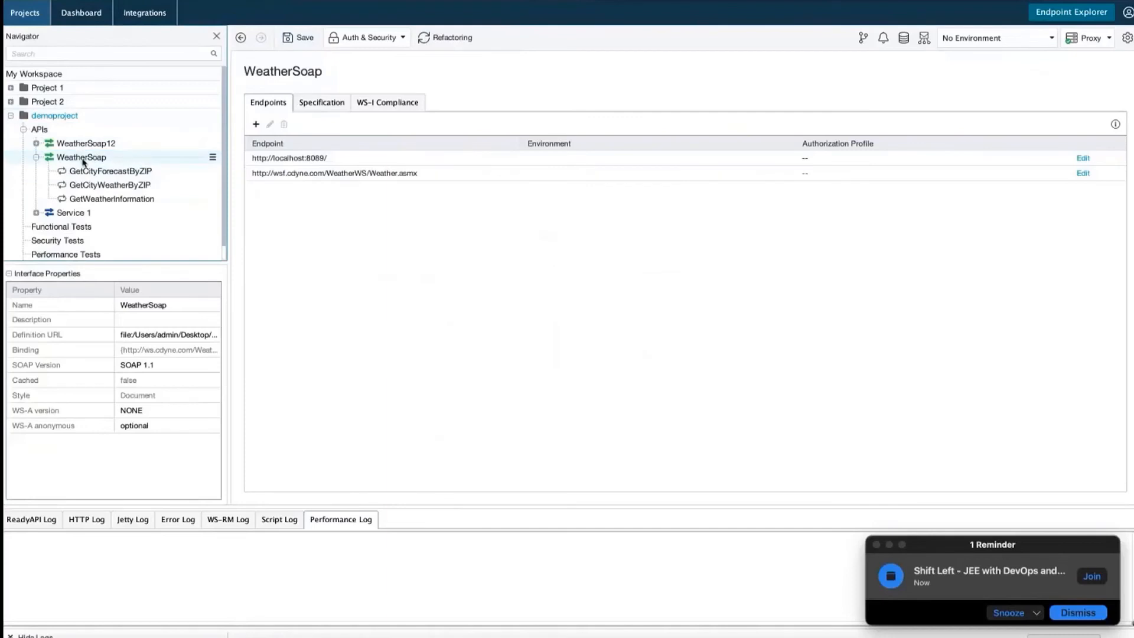
# Expand WeatherSoap12 and Service 1, and open getContainers Request 1
pyautogui.click(94, 145)
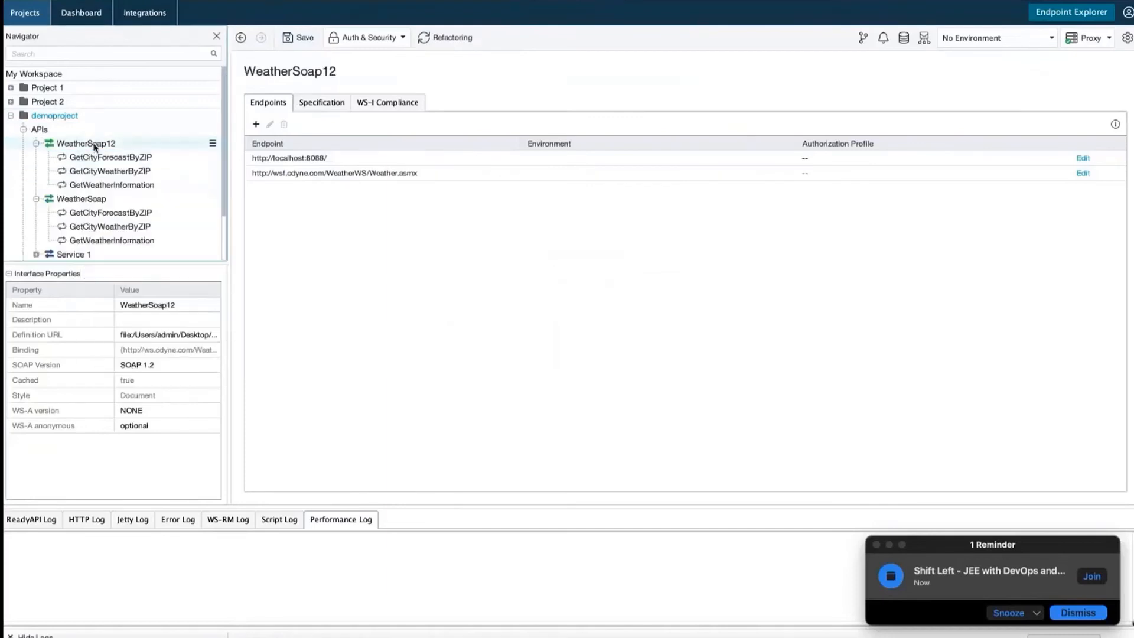
pyautogui.scroll(-2, 93, 147)
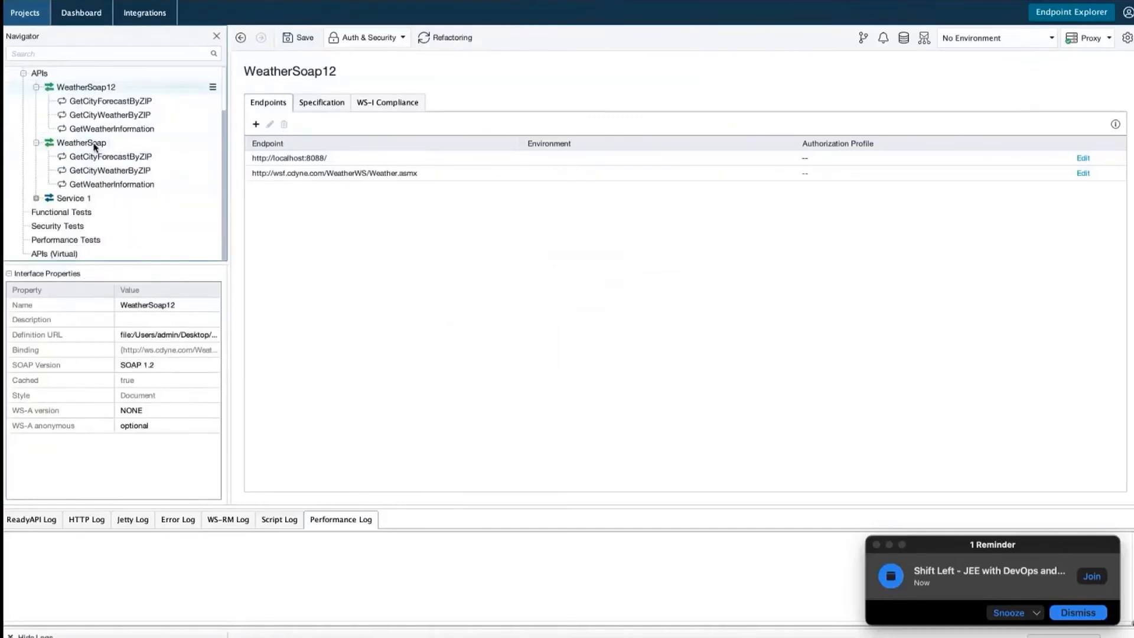
pyautogui.click(262, 126)
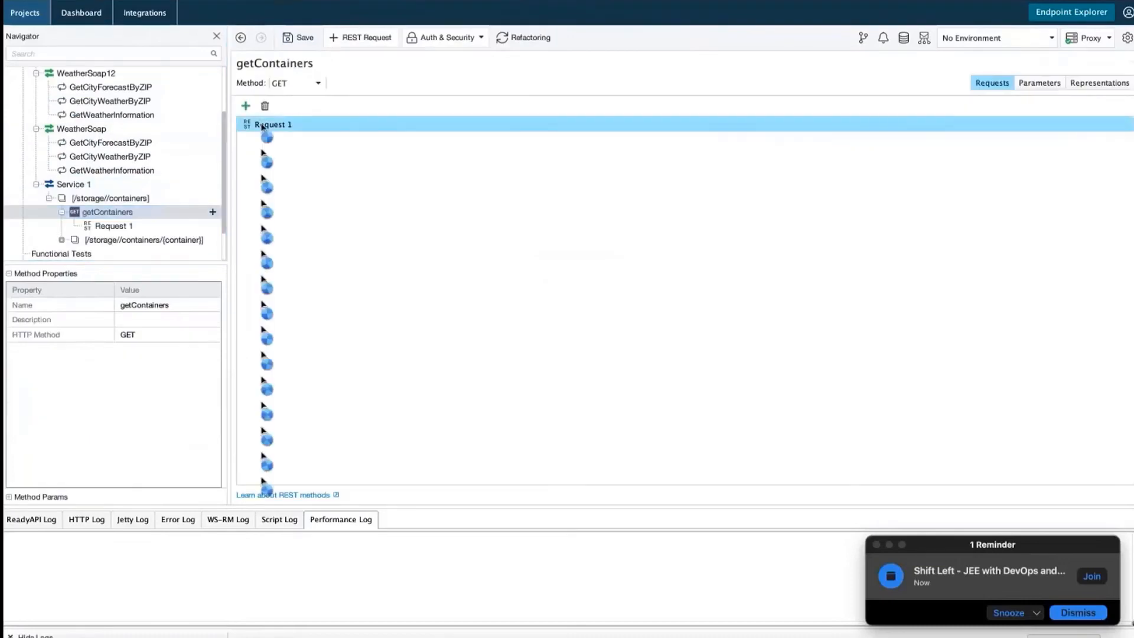
pyautogui.doubleClick(263, 125)
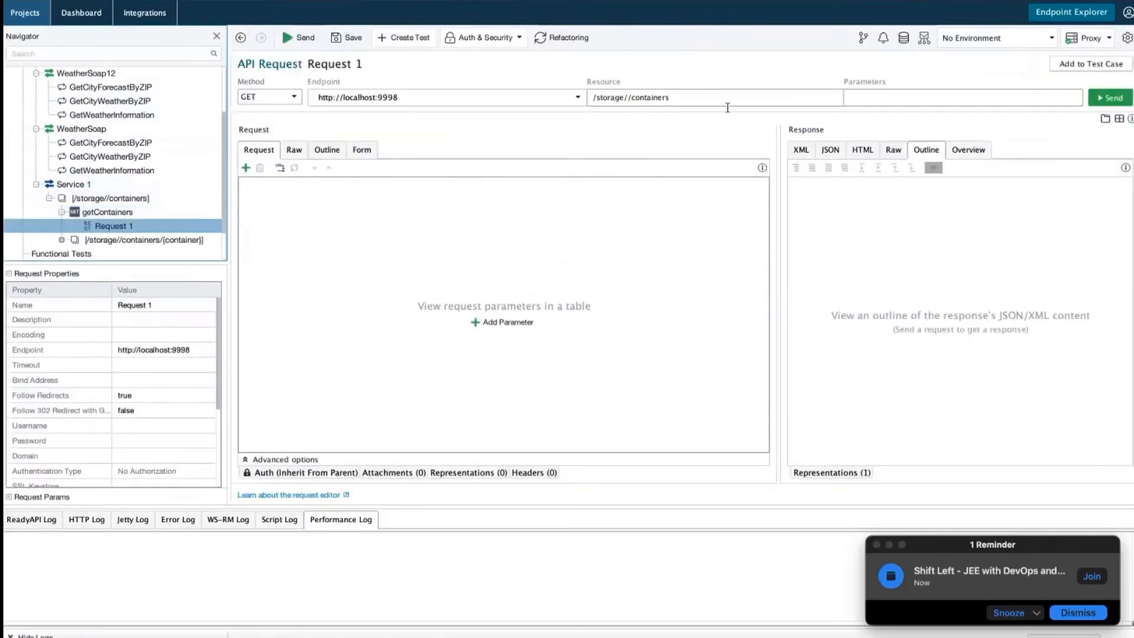
# Send Request 1 to localhost:9998 and check the JSON, HTML and Overview response views
pyautogui.click(1110, 98)
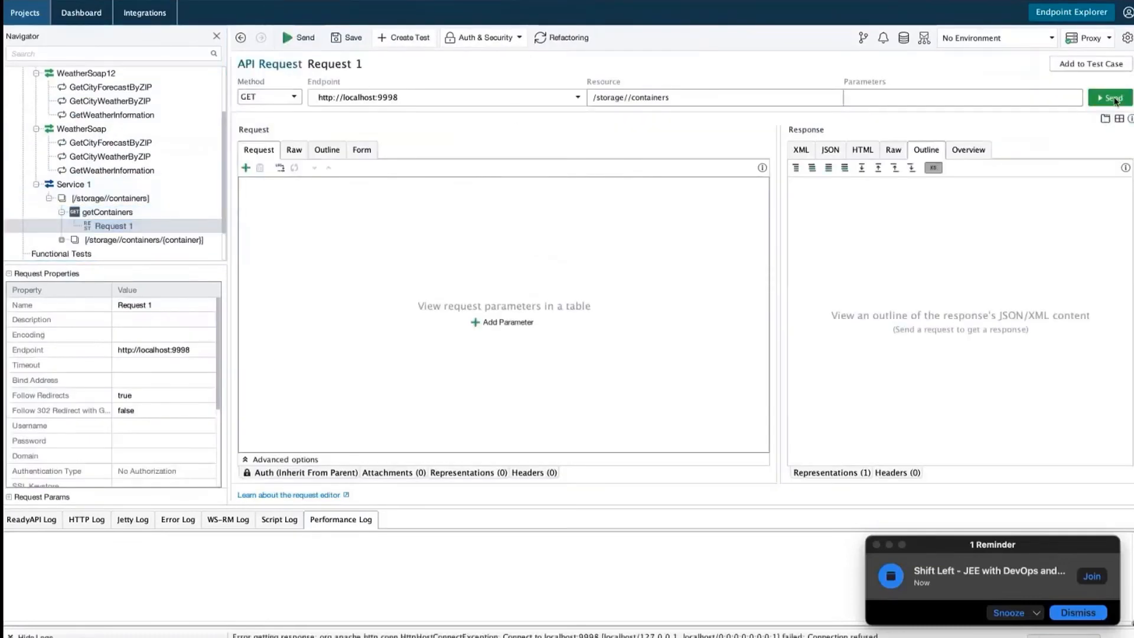
pyautogui.click(827, 153)
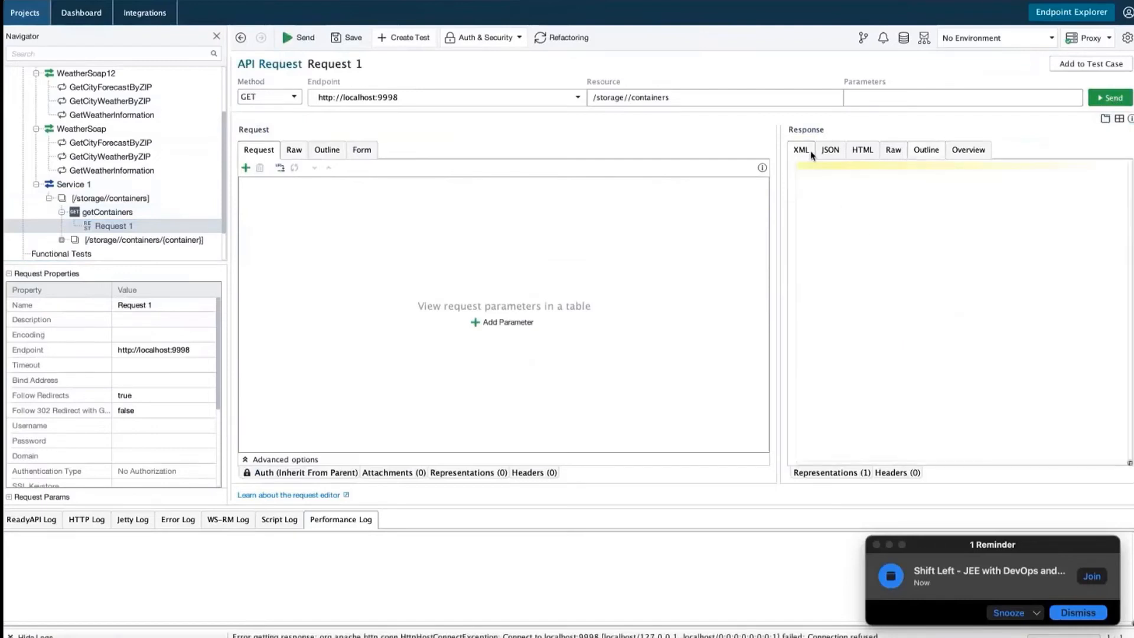
pyautogui.click(863, 150)
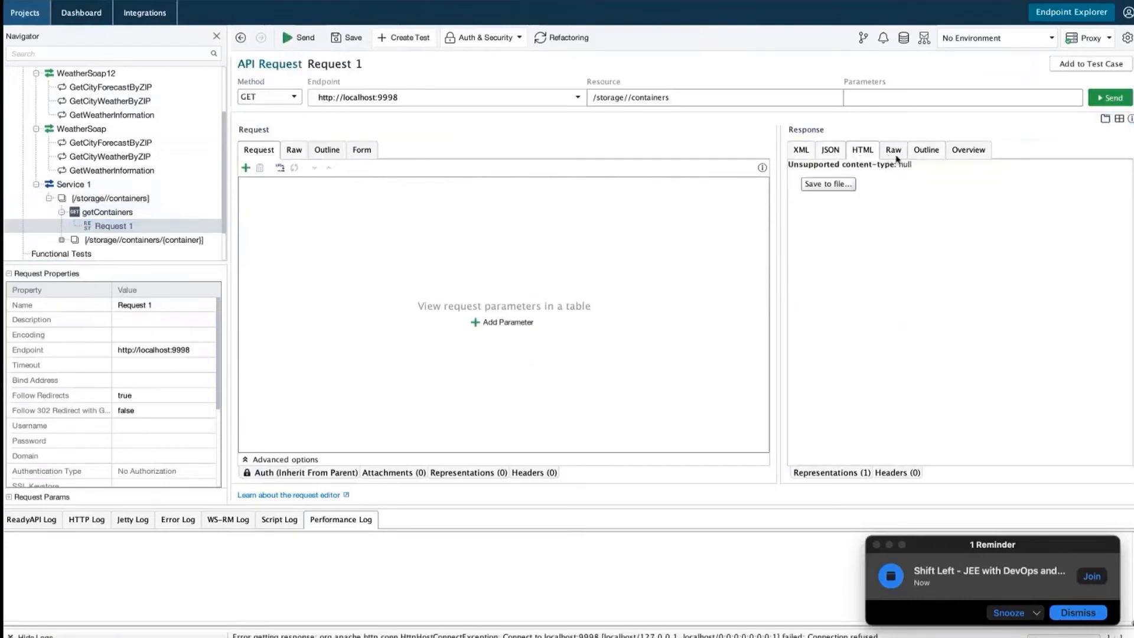
pyautogui.click(969, 150)
pyautogui.click(113, 145)
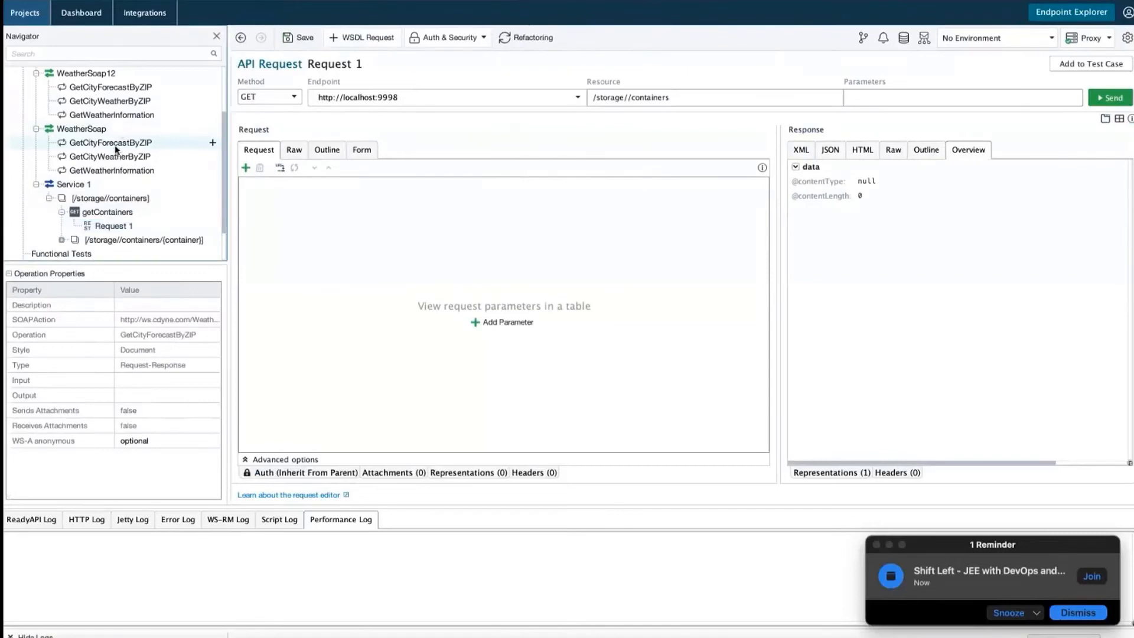
# Create Request 1 for GetCityForecastByZIP and set its ZIP to 12345
pyautogui.rightClick(113, 145)
pyautogui.click(134, 154)
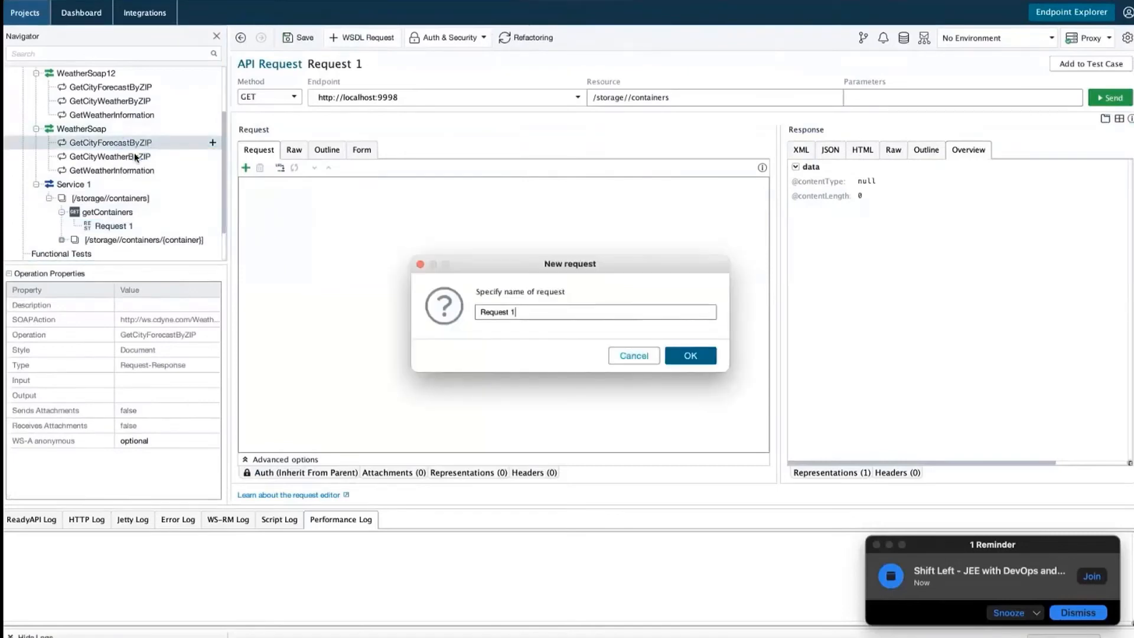
pyautogui.click(692, 357)
pyautogui.doubleClick(303, 207)
pyautogui.press('BackSpace')
pyautogui.write('12345')
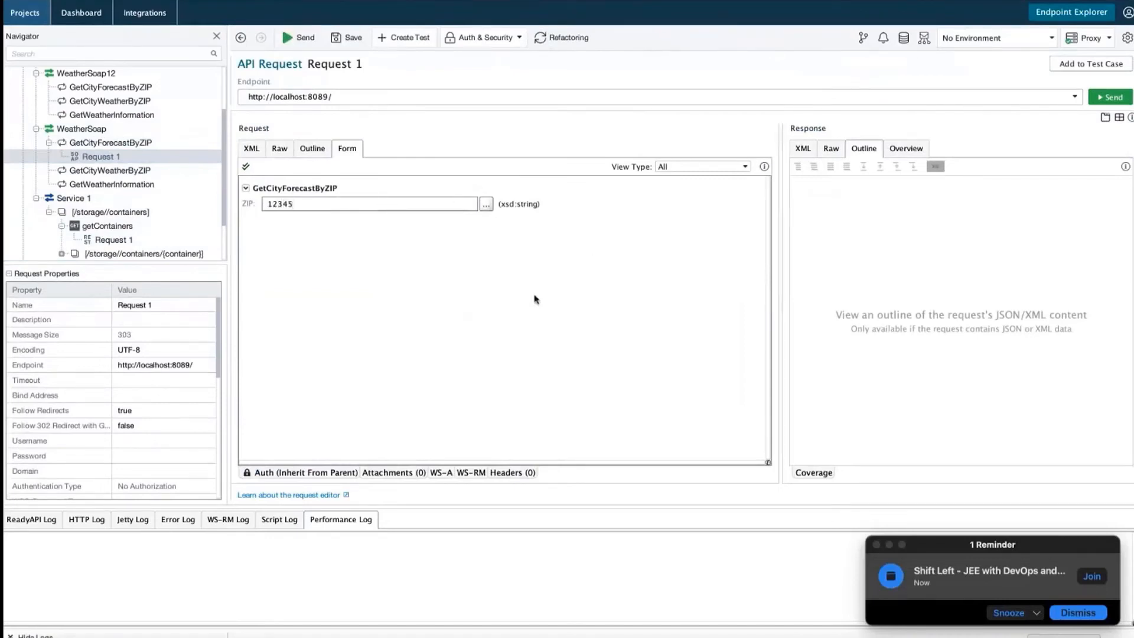
# Send the request to the wsf.cdyne.com endpoint, cancel the run, and view the request outline
pyautogui.click(288, 38)
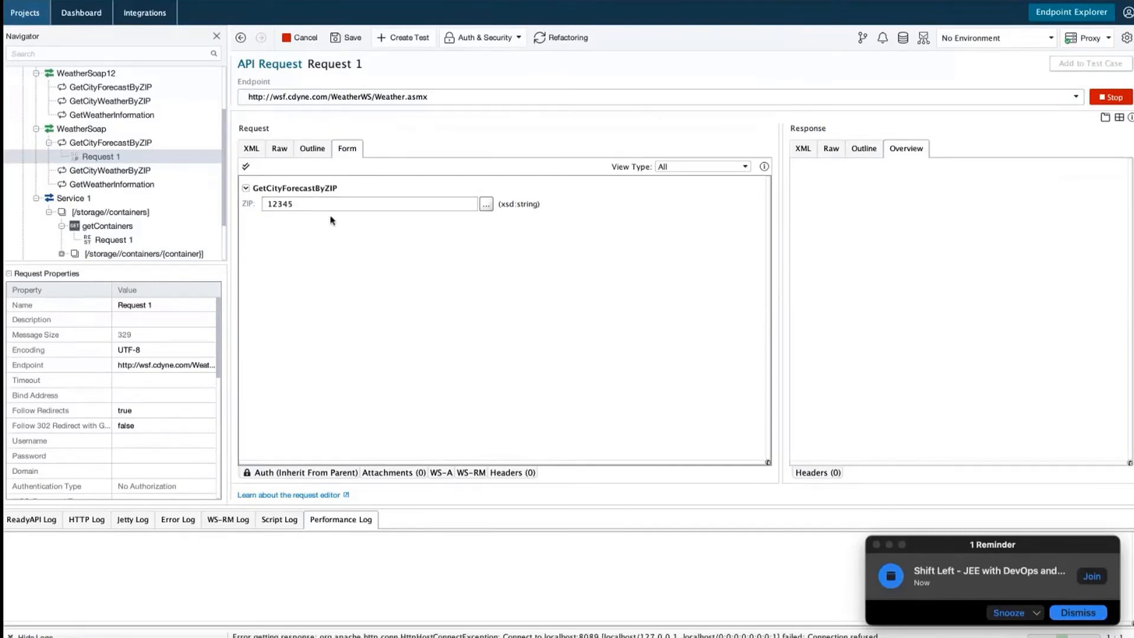
pyautogui.moveTo(320, 210); pyautogui.dragTo(289, 205)
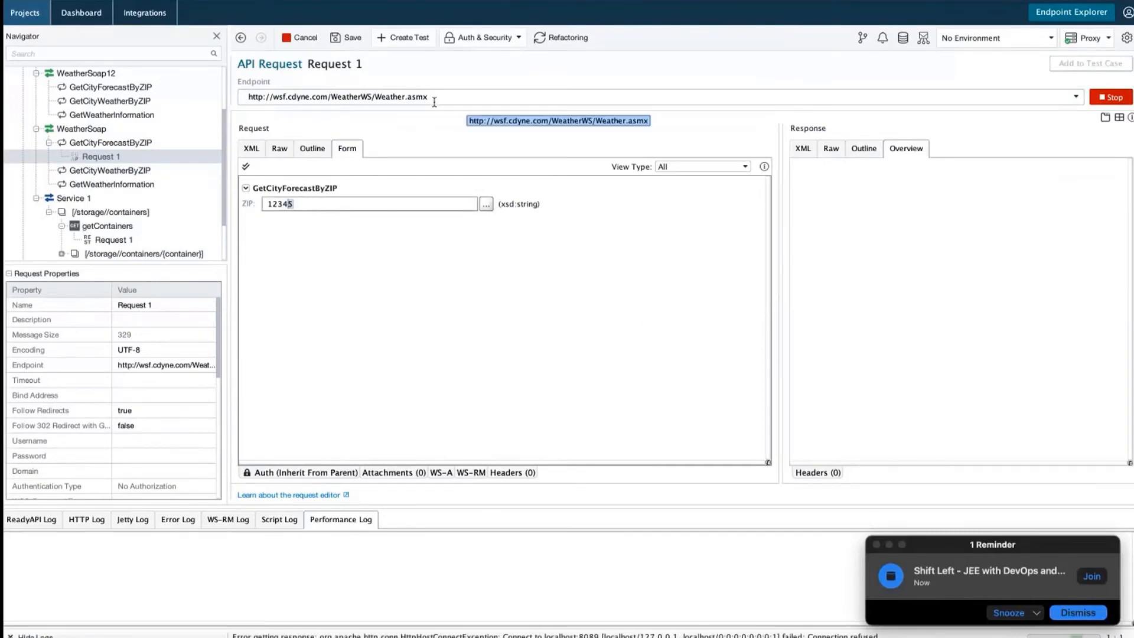
pyautogui.click(863, 148)
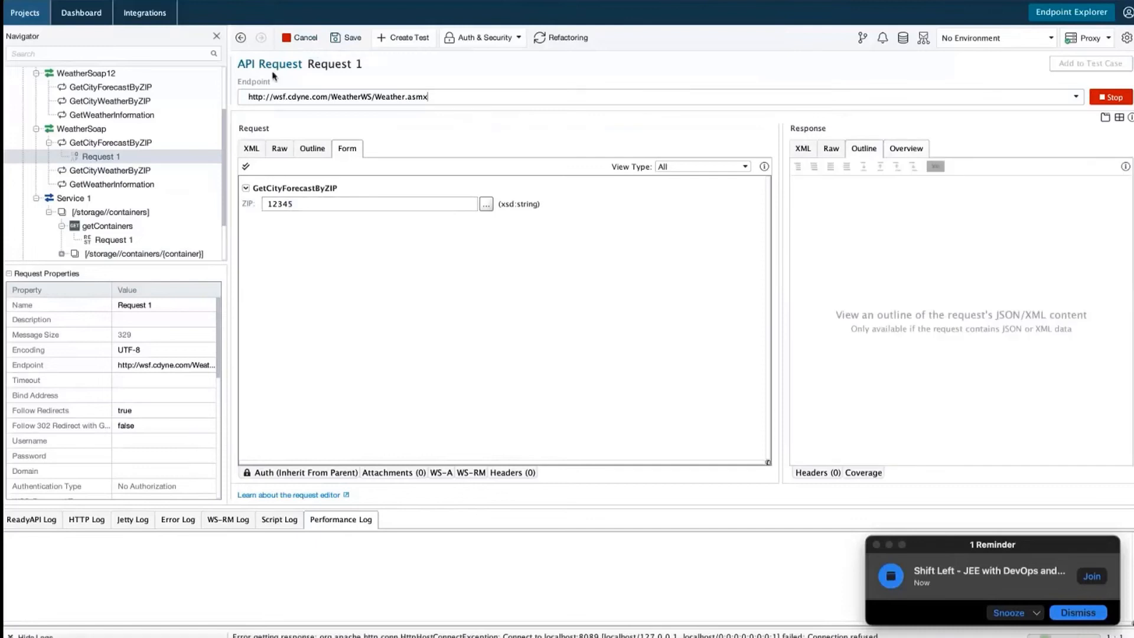
pyautogui.click(300, 38)
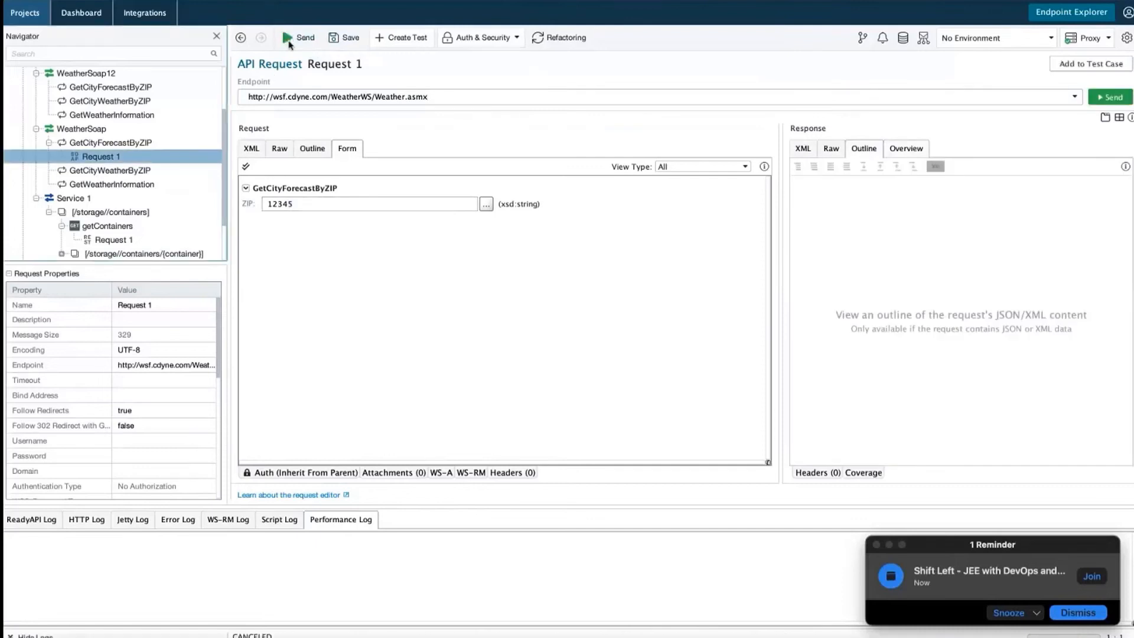
pyautogui.click(313, 149)
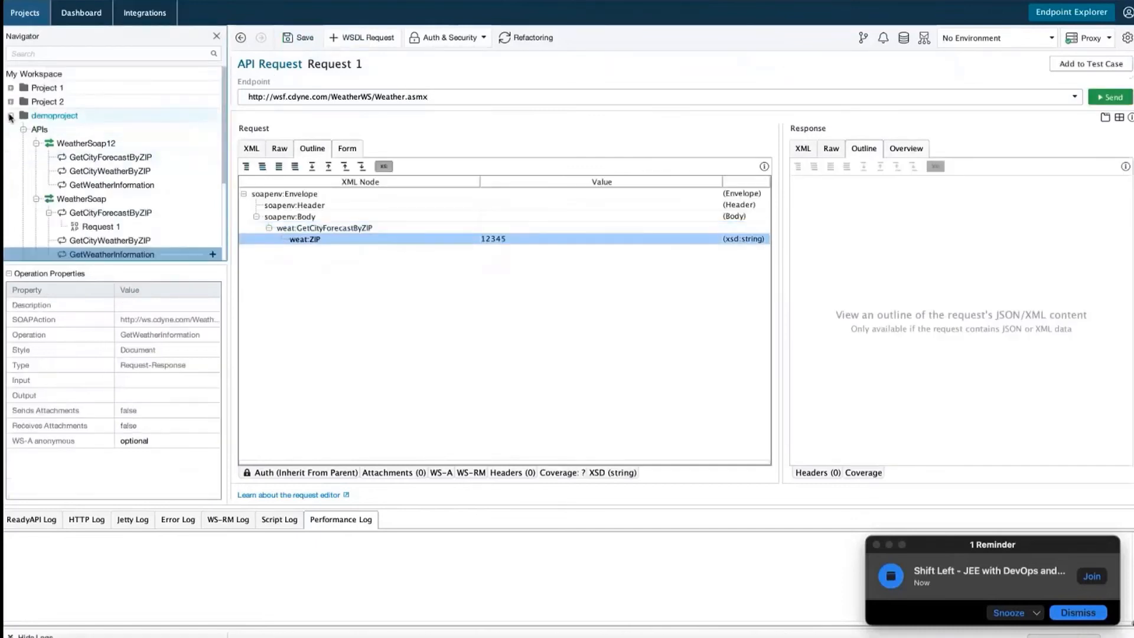
pyautogui.click(42, 116)
# Save and remove demoproject from the workspace, then select My Workspace
pyautogui.rightClick(43, 118)
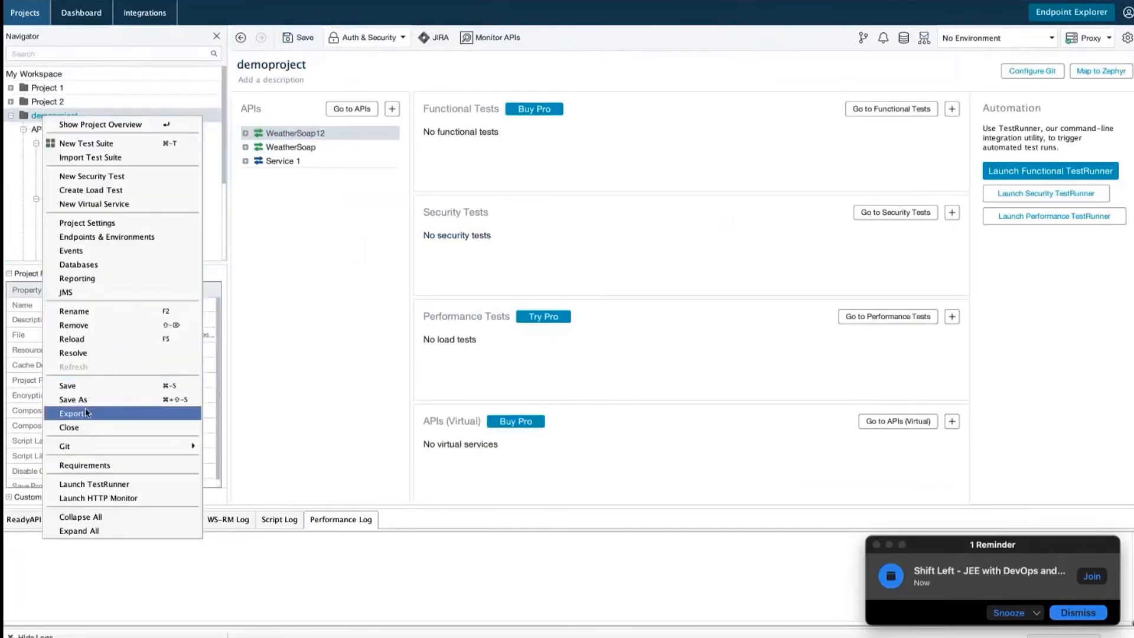
pyautogui.click(88, 326)
pyautogui.click(677, 355)
pyautogui.click(694, 356)
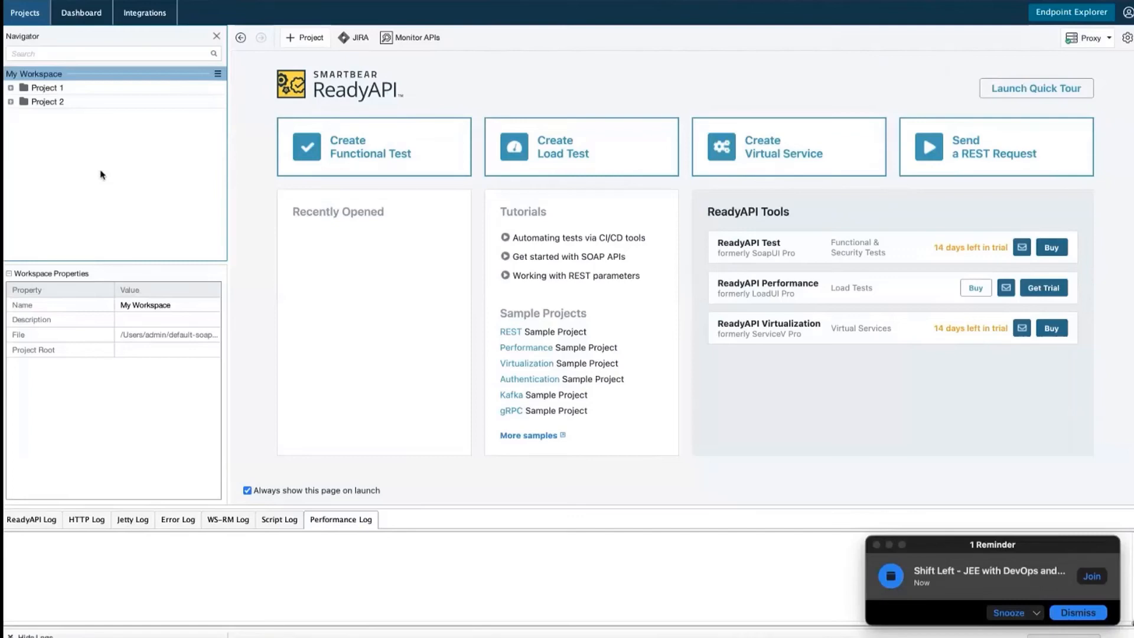
pyautogui.click(95, 76)
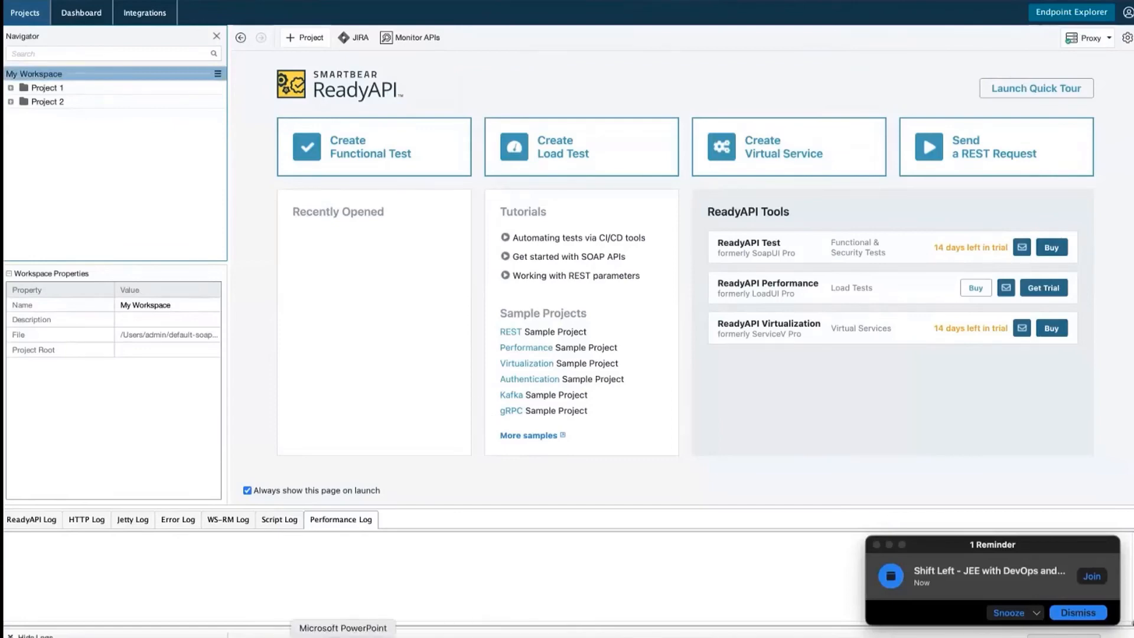
pyautogui.click(343, 635)
# Present the Creating Virtual Services Walkthrough slide full screen, then advance to the next slide
pyautogui.click(190, 45)
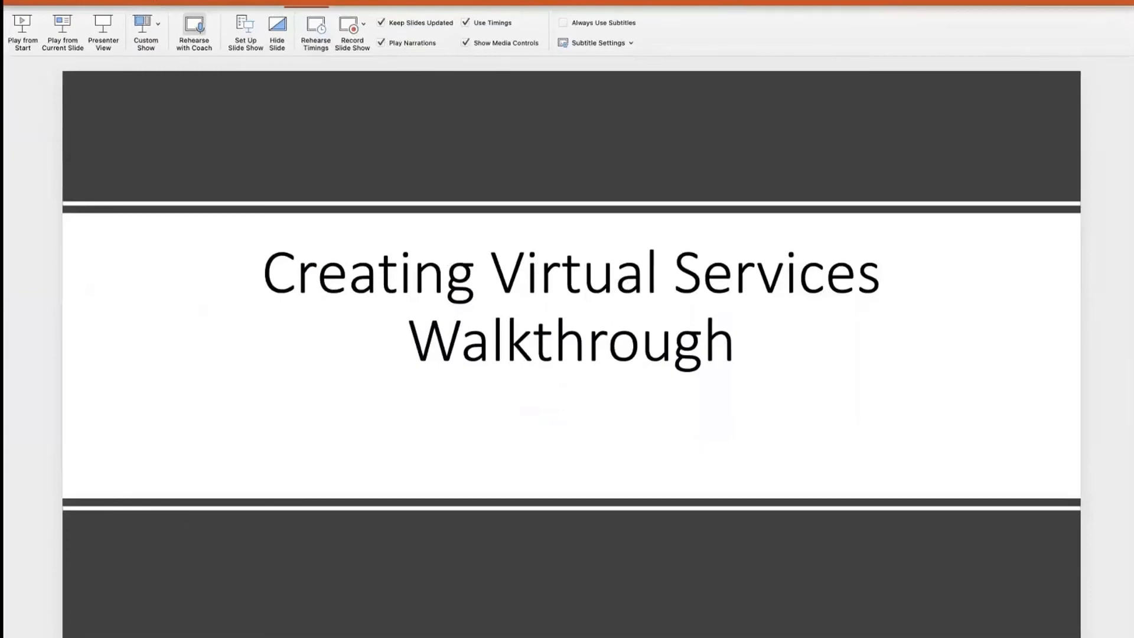
pyautogui.click(40, 0)
pyautogui.scroll(-1, 576, 399)
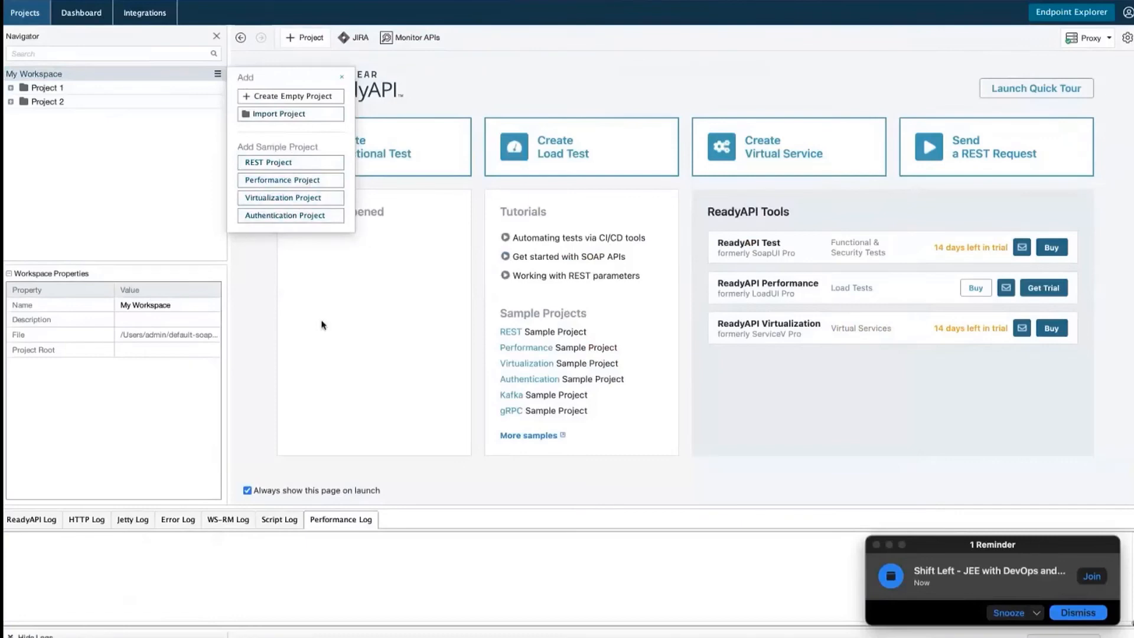
# Close the add-project popup and open the online Sample Projects list via 'More samples'
pyautogui.click(348, 297)
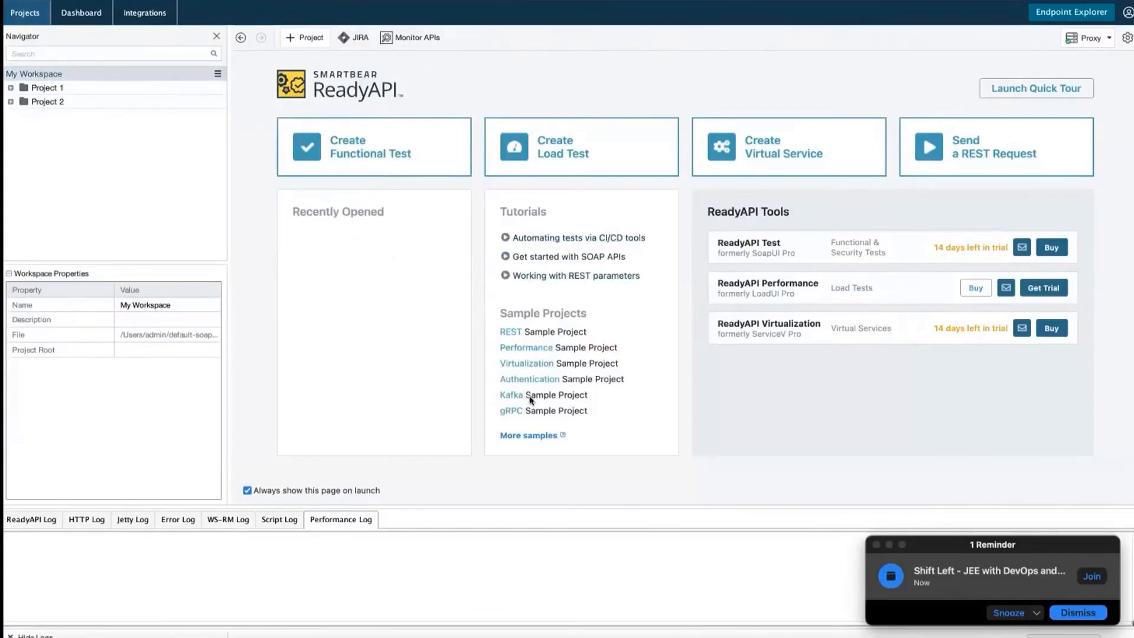
pyautogui.click(533, 438)
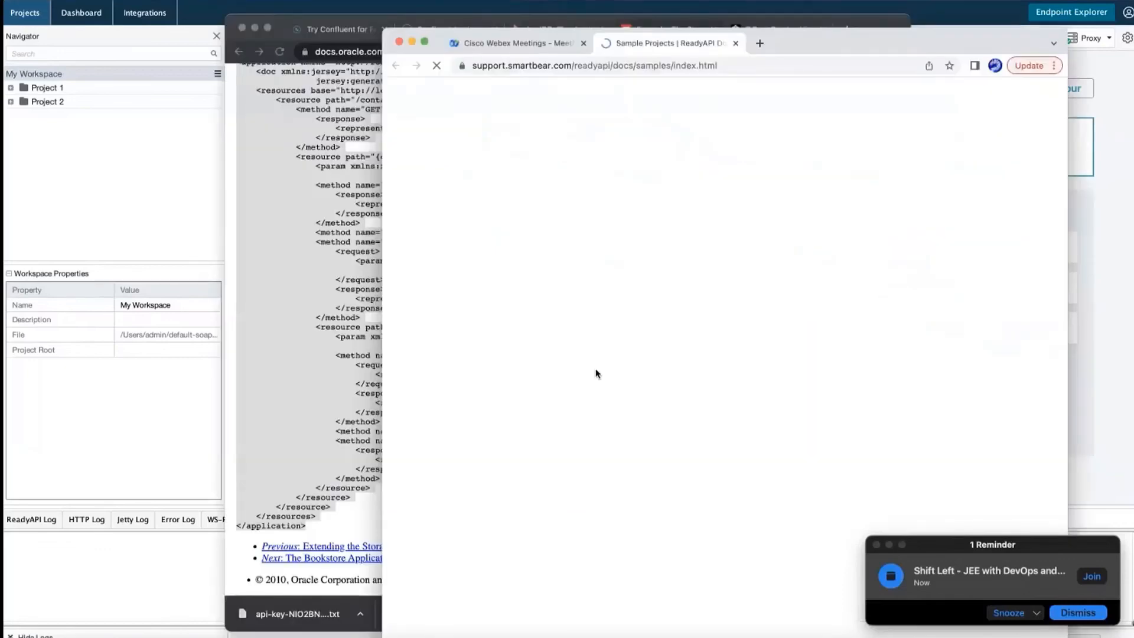
# Review the Sample Projects page down through the Load testing and Virtualization tables, then return to ReadyAPI
pyautogui.scroll(-3, 596, 370)
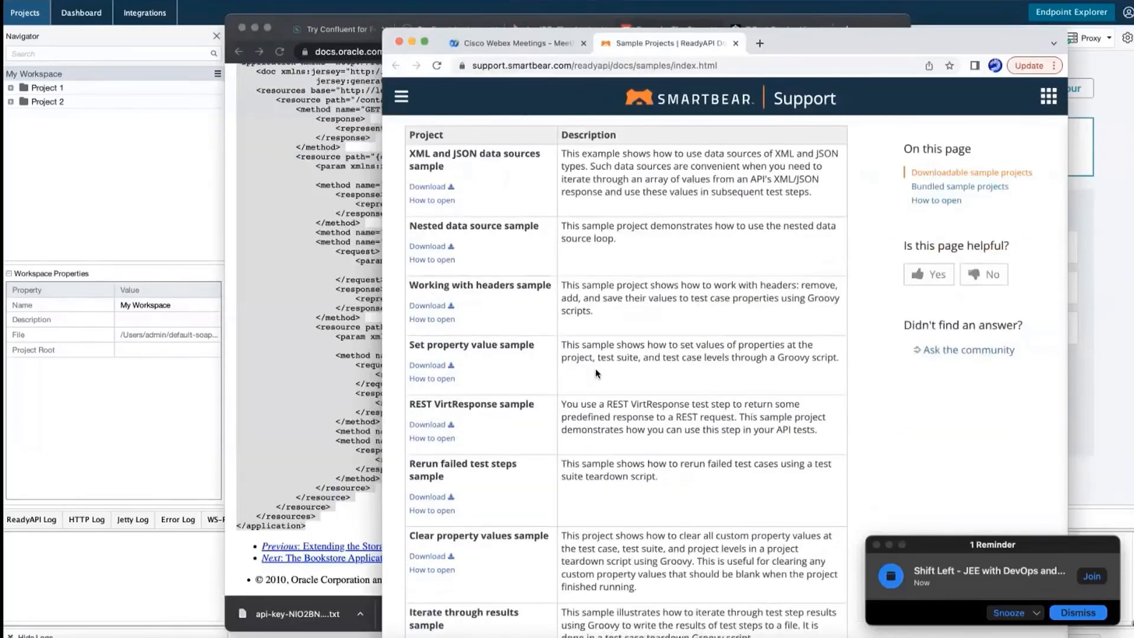
pyautogui.moveTo(598, 153); pyautogui.dragTo(808, 165)
pyautogui.scroll(-3, 602, 452)
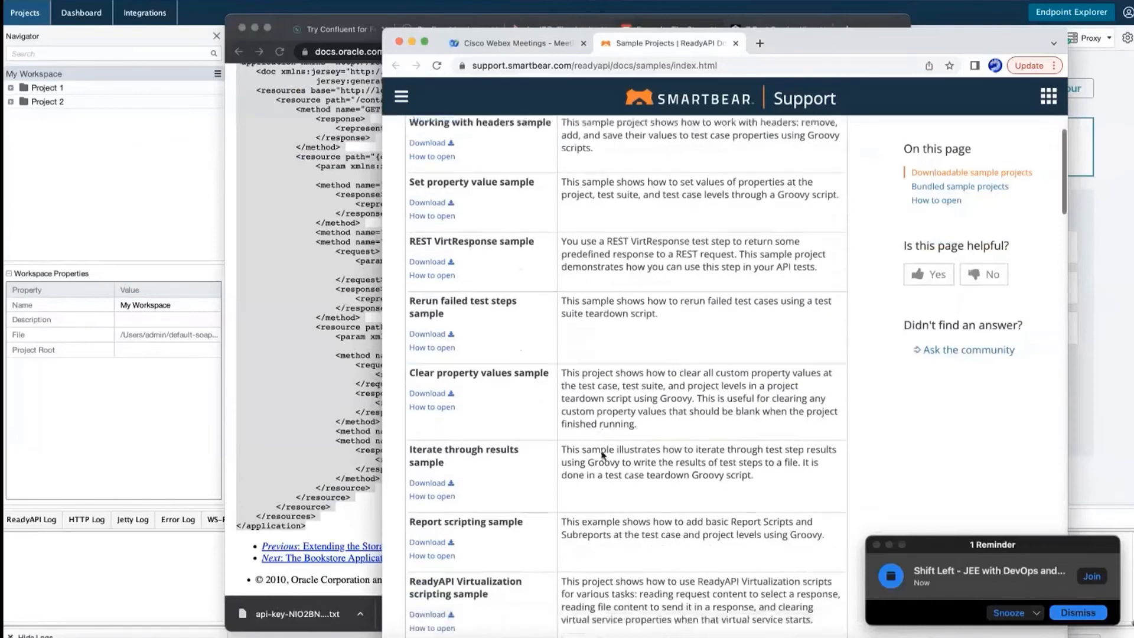
pyautogui.scroll(-7, 601, 452)
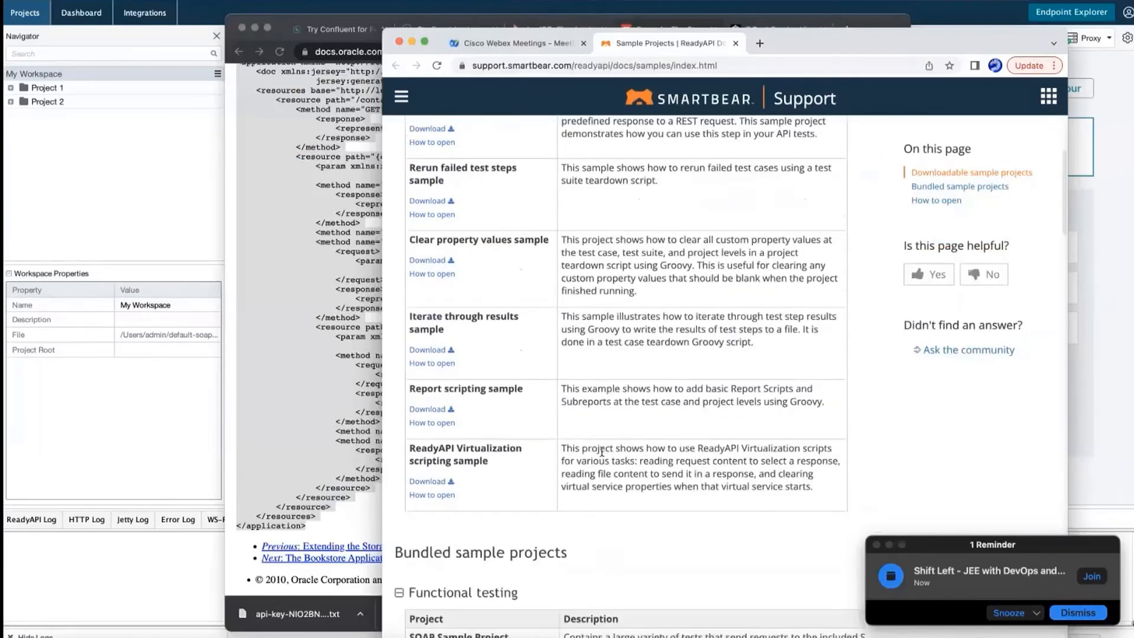
pyautogui.scroll(-12, 602, 455)
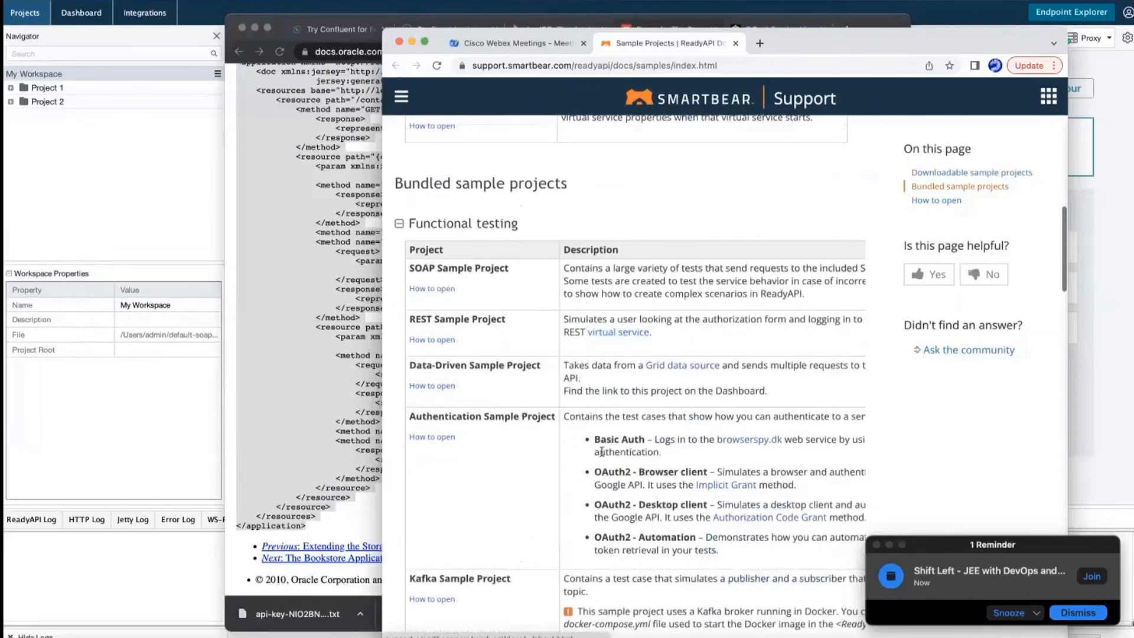
pyautogui.scroll(-7, 601, 452)
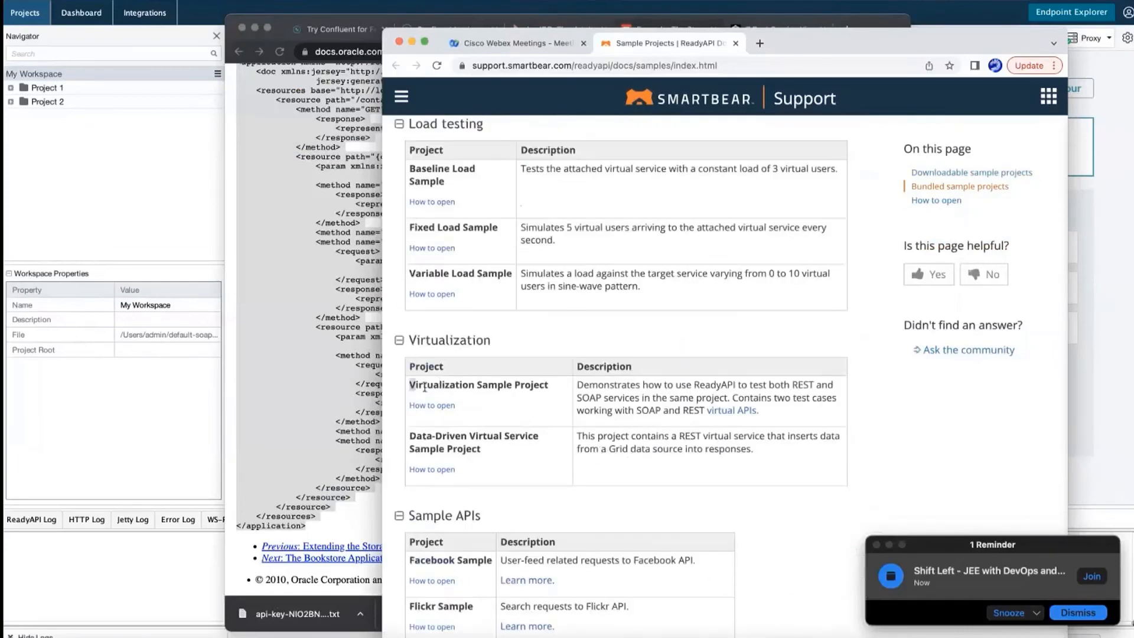
pyautogui.moveTo(409, 384); pyautogui.dragTo(729, 465)
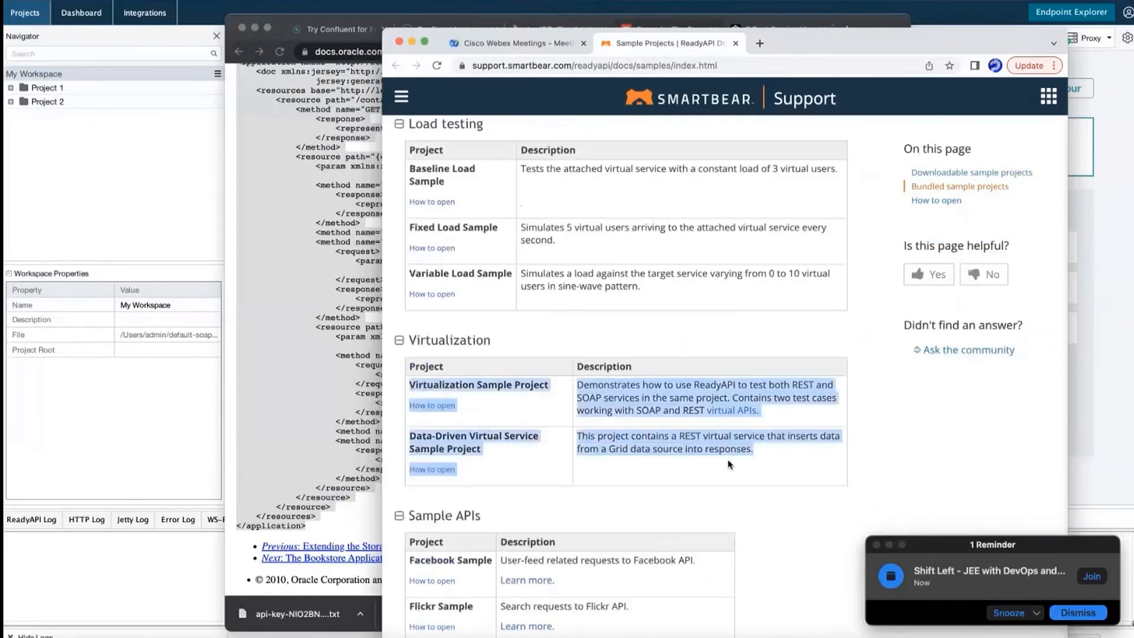
pyautogui.click(670, 486)
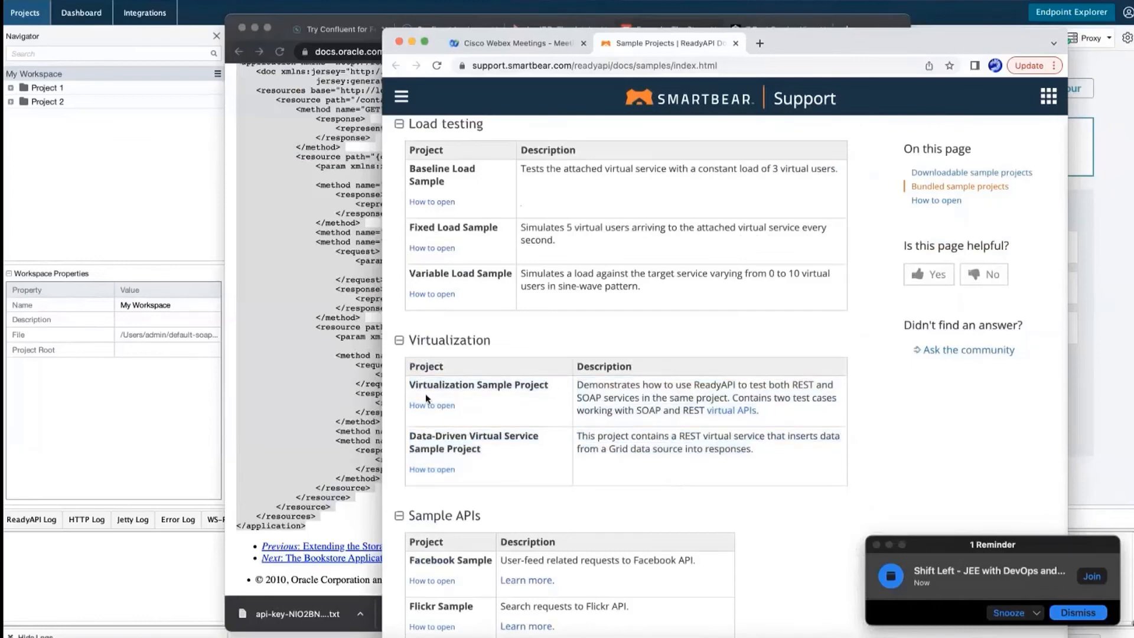
pyautogui.scroll(15, 478, 412)
pyautogui.scroll(-5, 543, 346)
pyautogui.scroll(-5, 543, 346)
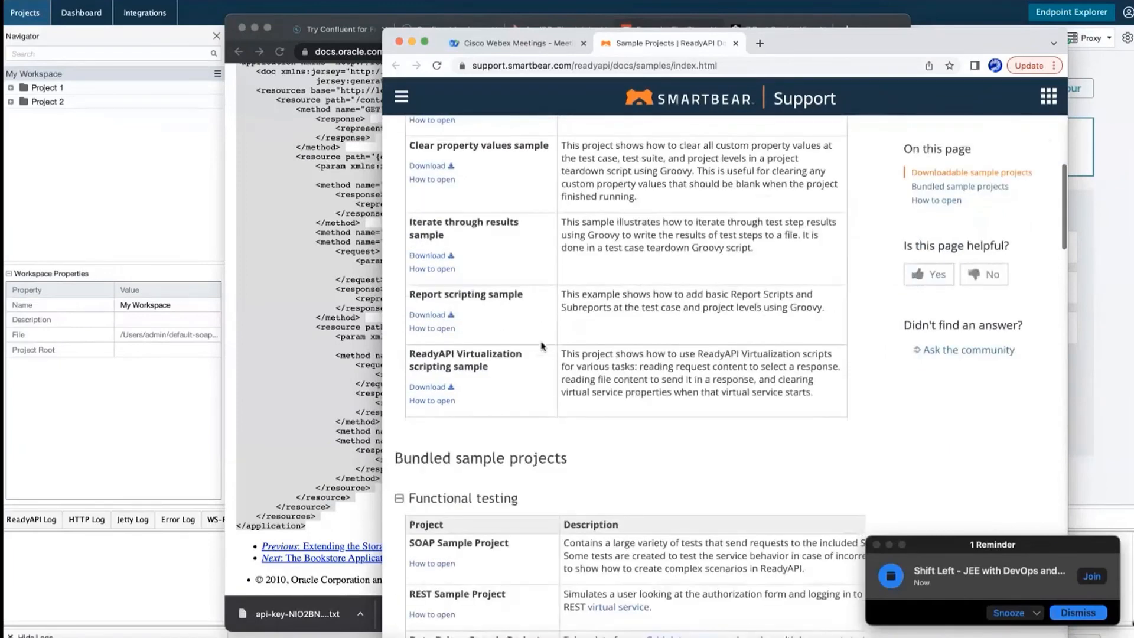
pyautogui.scroll(-15, 542, 346)
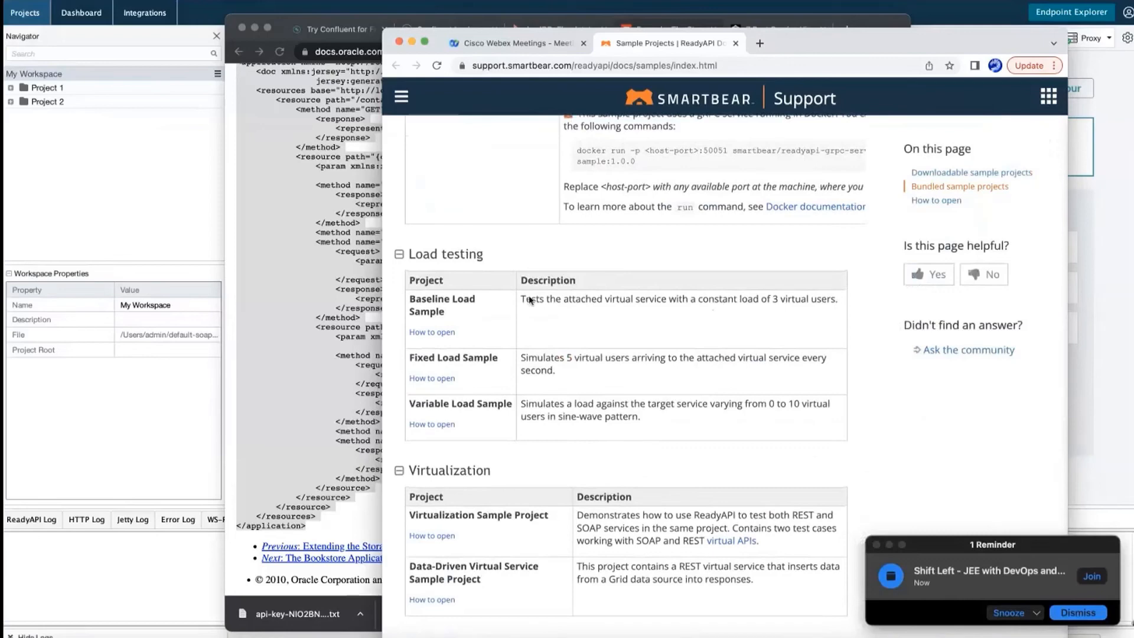
pyautogui.click(94, 101)
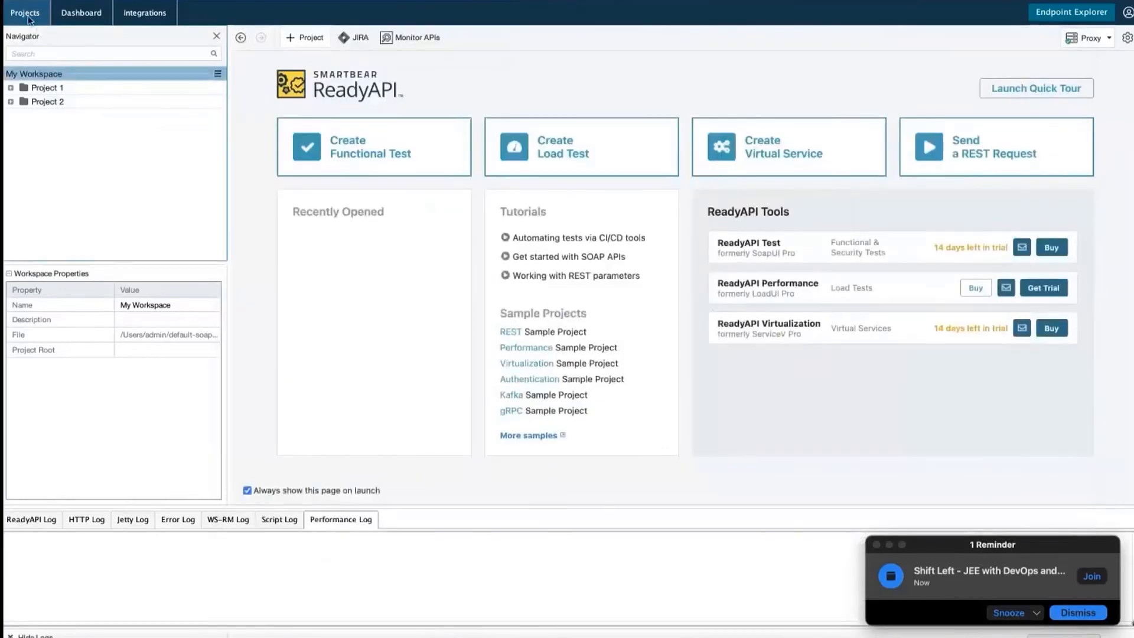
# Open Project 1's overview and glance at the File menu
pyautogui.click(218, 75)
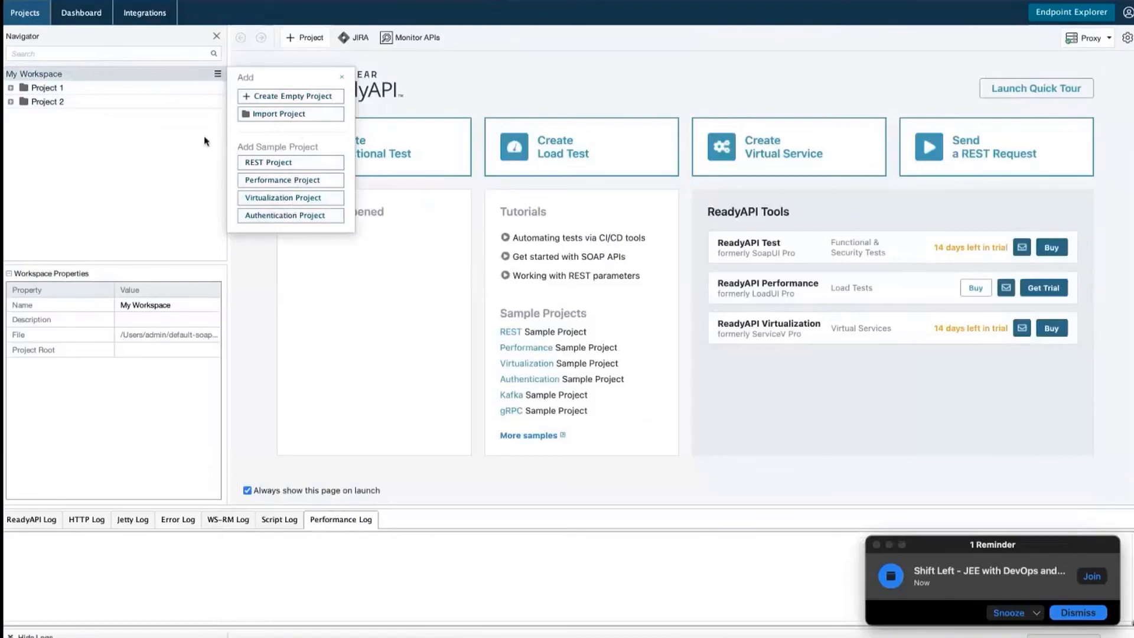
pyautogui.doubleClick(146, 89)
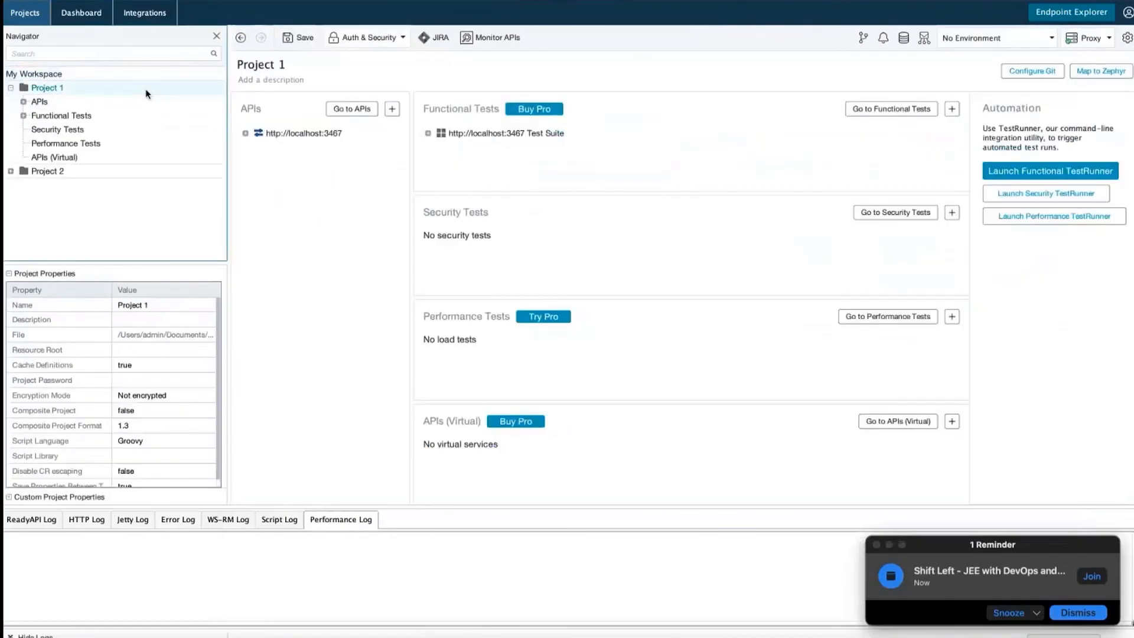
pyautogui.click(83, 86)
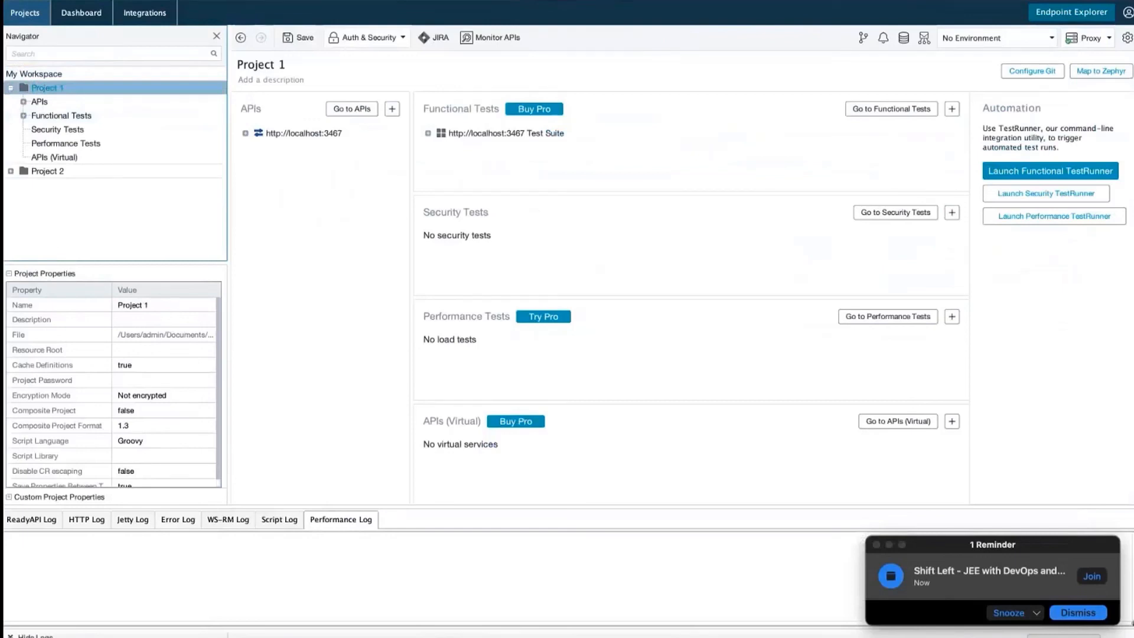
pyautogui.click(121, 1)
pyautogui.click(326, 198)
pyautogui.click(326, 199)
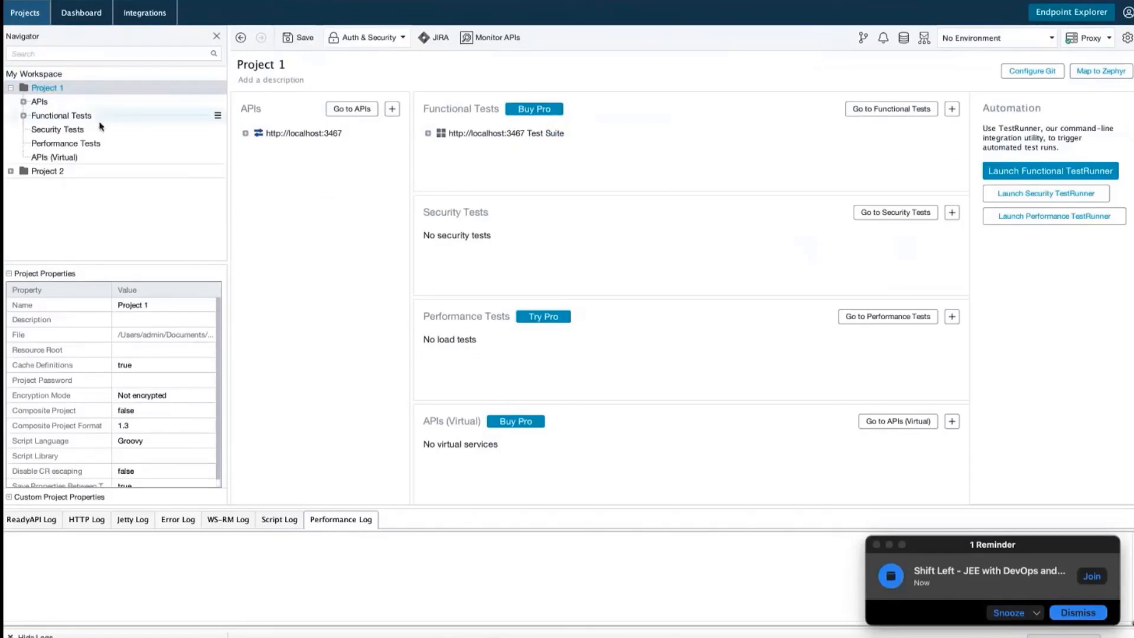
# Show Project 2's empty overview and check the available test environments
pyautogui.click(152, 171)
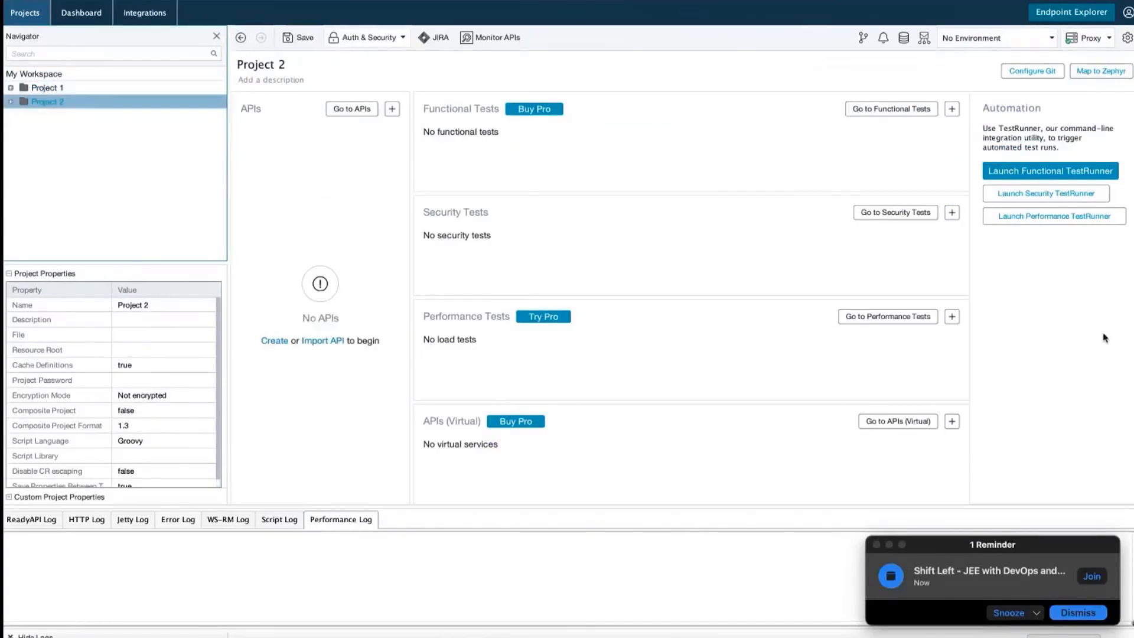
pyautogui.click(1067, 269)
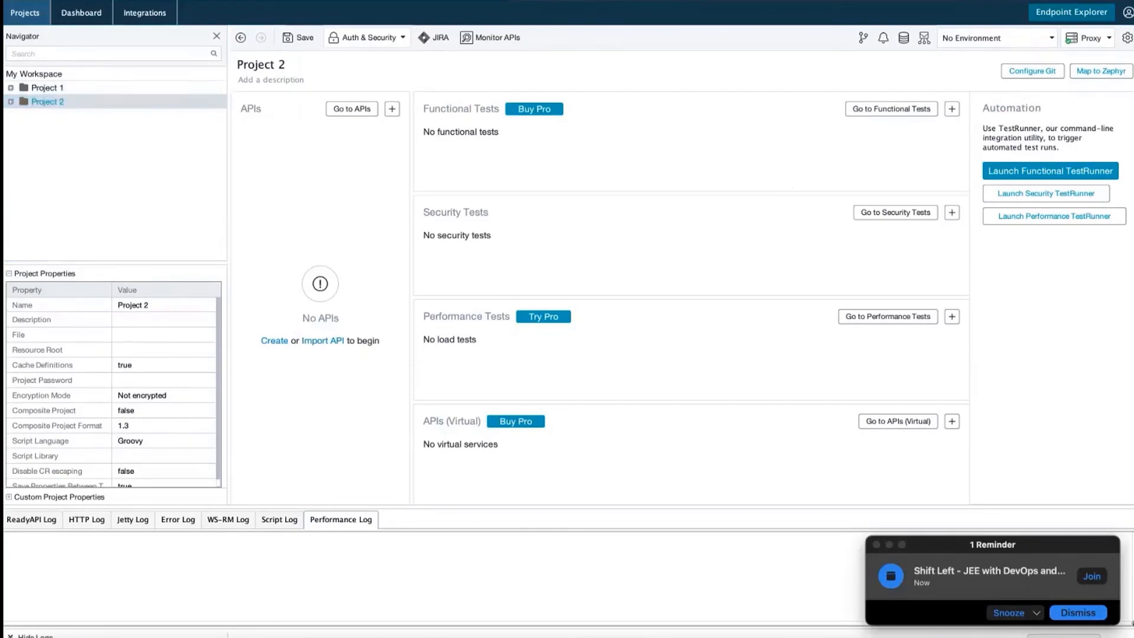
pyautogui.click(1053, 38)
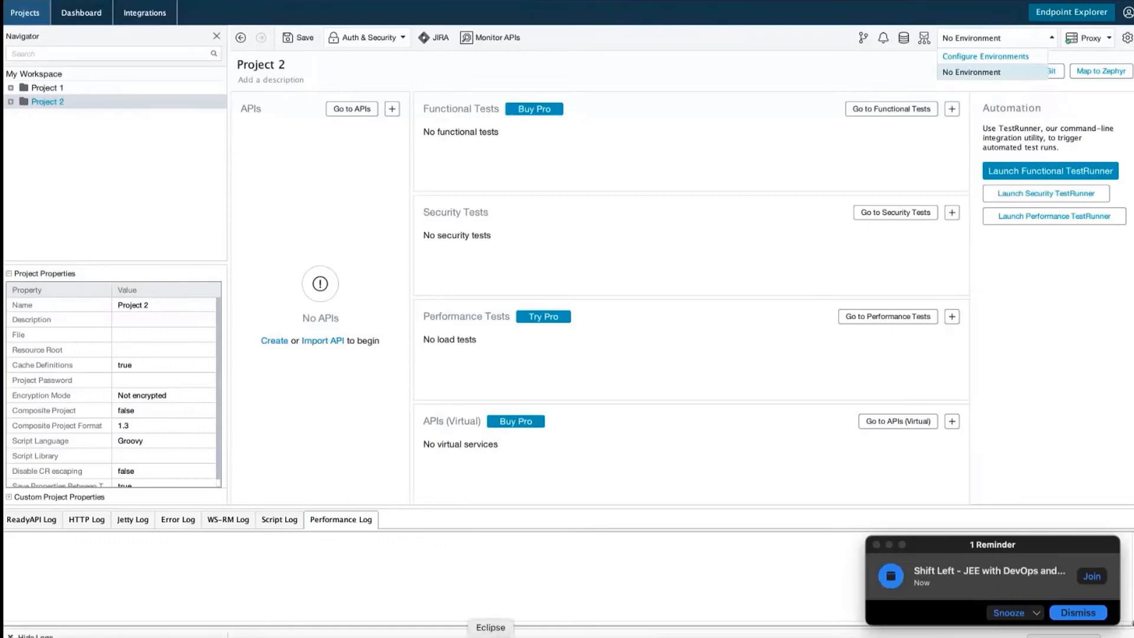
pyautogui.click(491, 635)
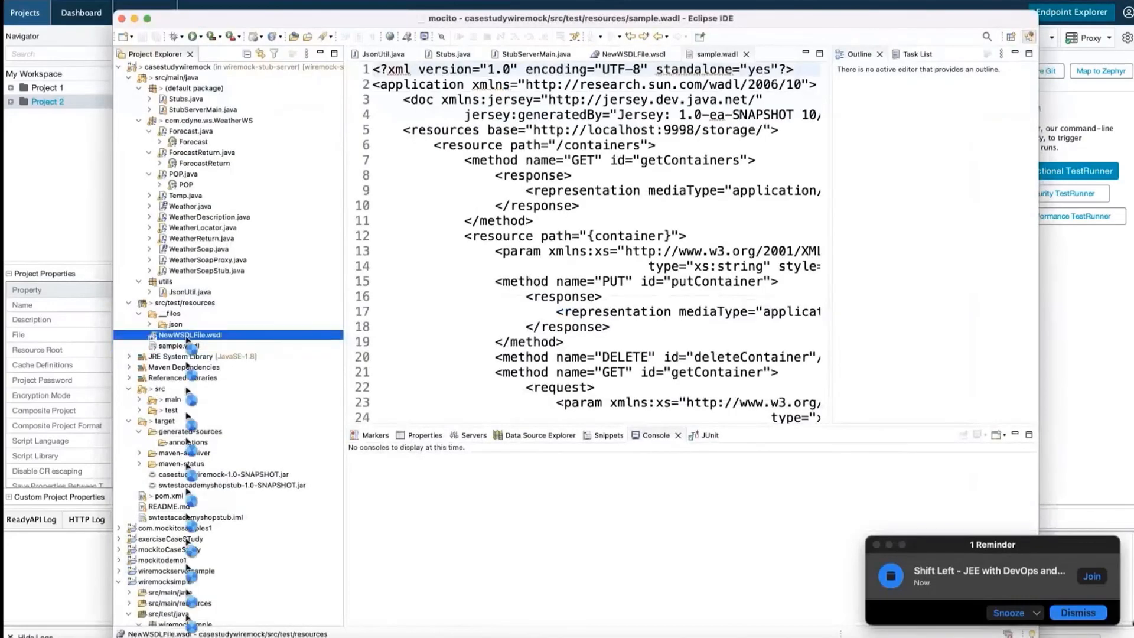
# Open NewWSDLFile.wsdl maximized, inspect GetWeatherInformation's ArrayOfWeatherDescription output, then view the WeatherWS schema
pyautogui.doubleClick(187, 334)
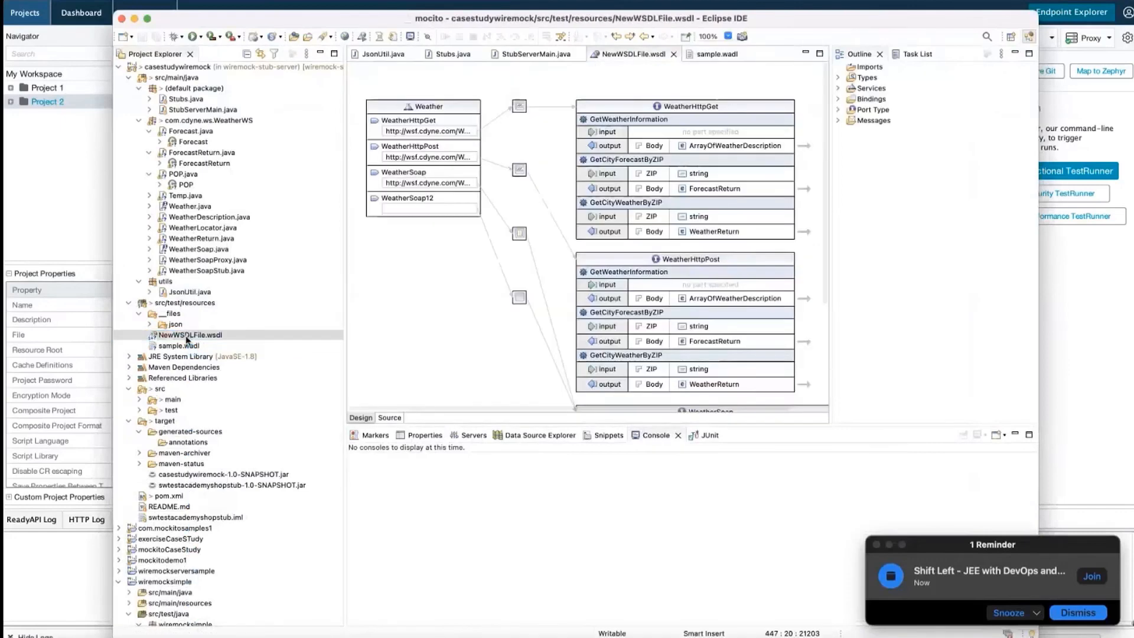
pyautogui.click(147, 19)
pyautogui.click(548, 71)
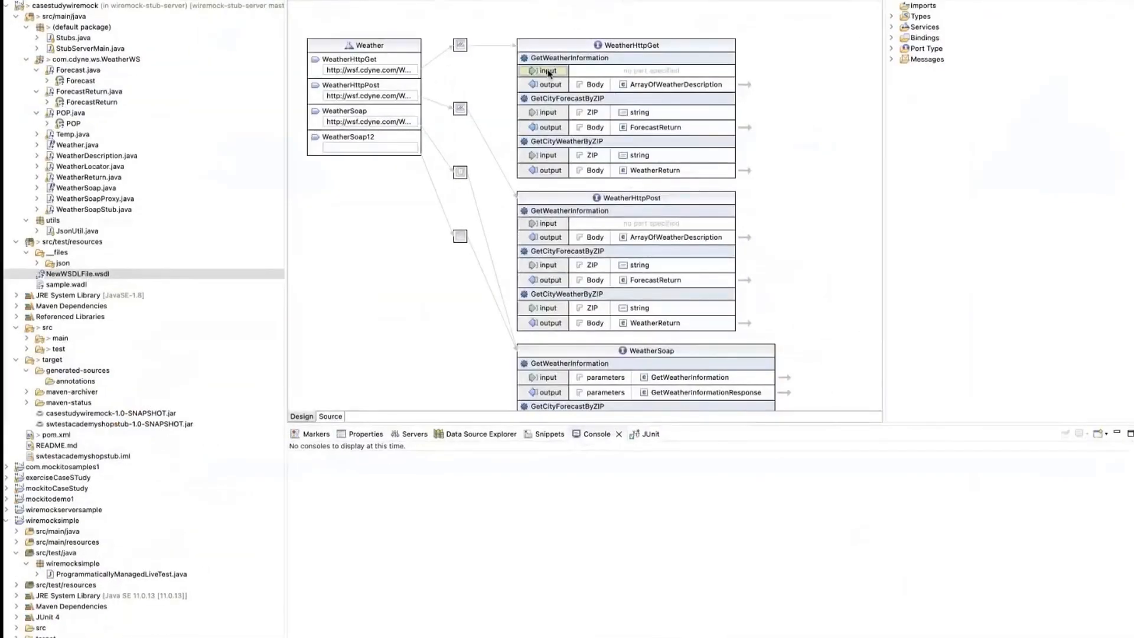
pyautogui.click(744, 86)
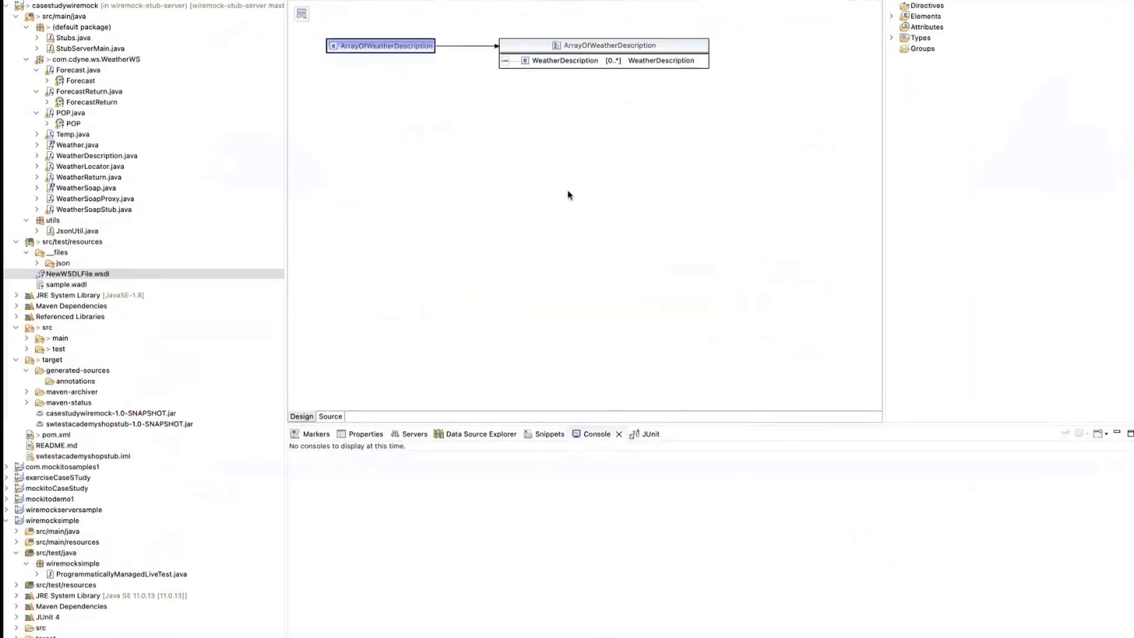
pyautogui.click(301, 15)
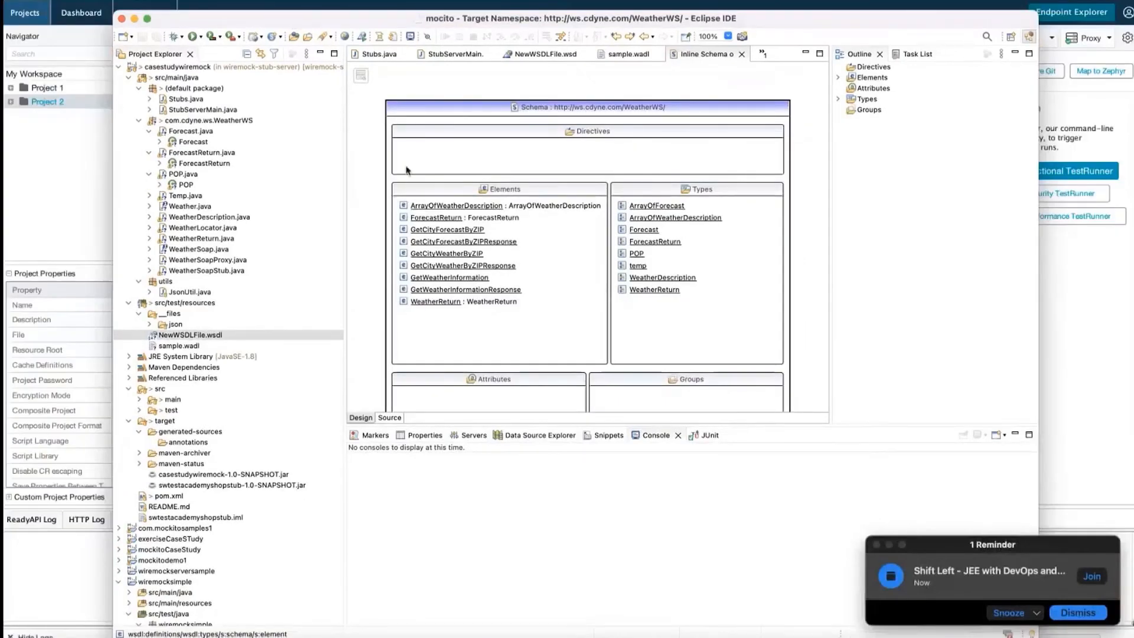
pyautogui.scroll(-2, 611, 368)
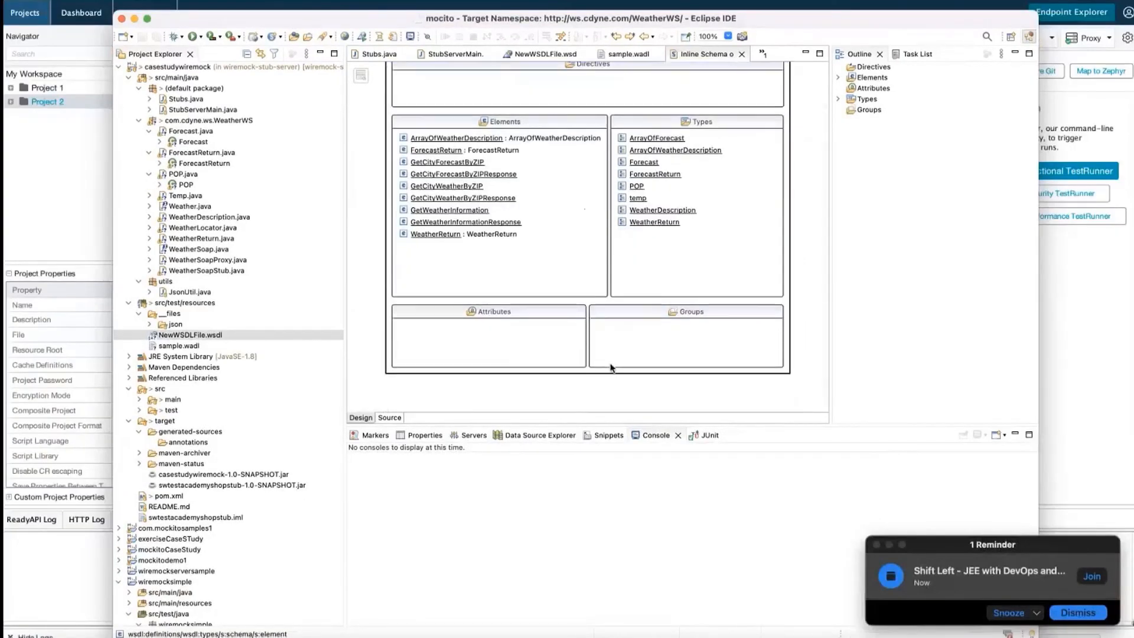
pyautogui.scroll(3, 612, 367)
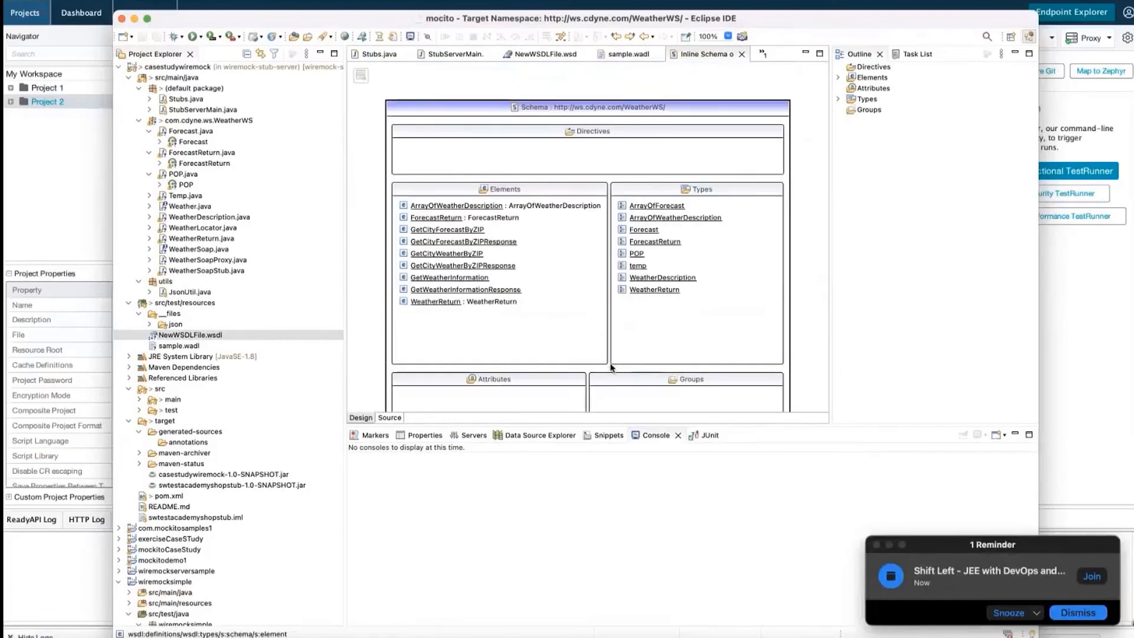